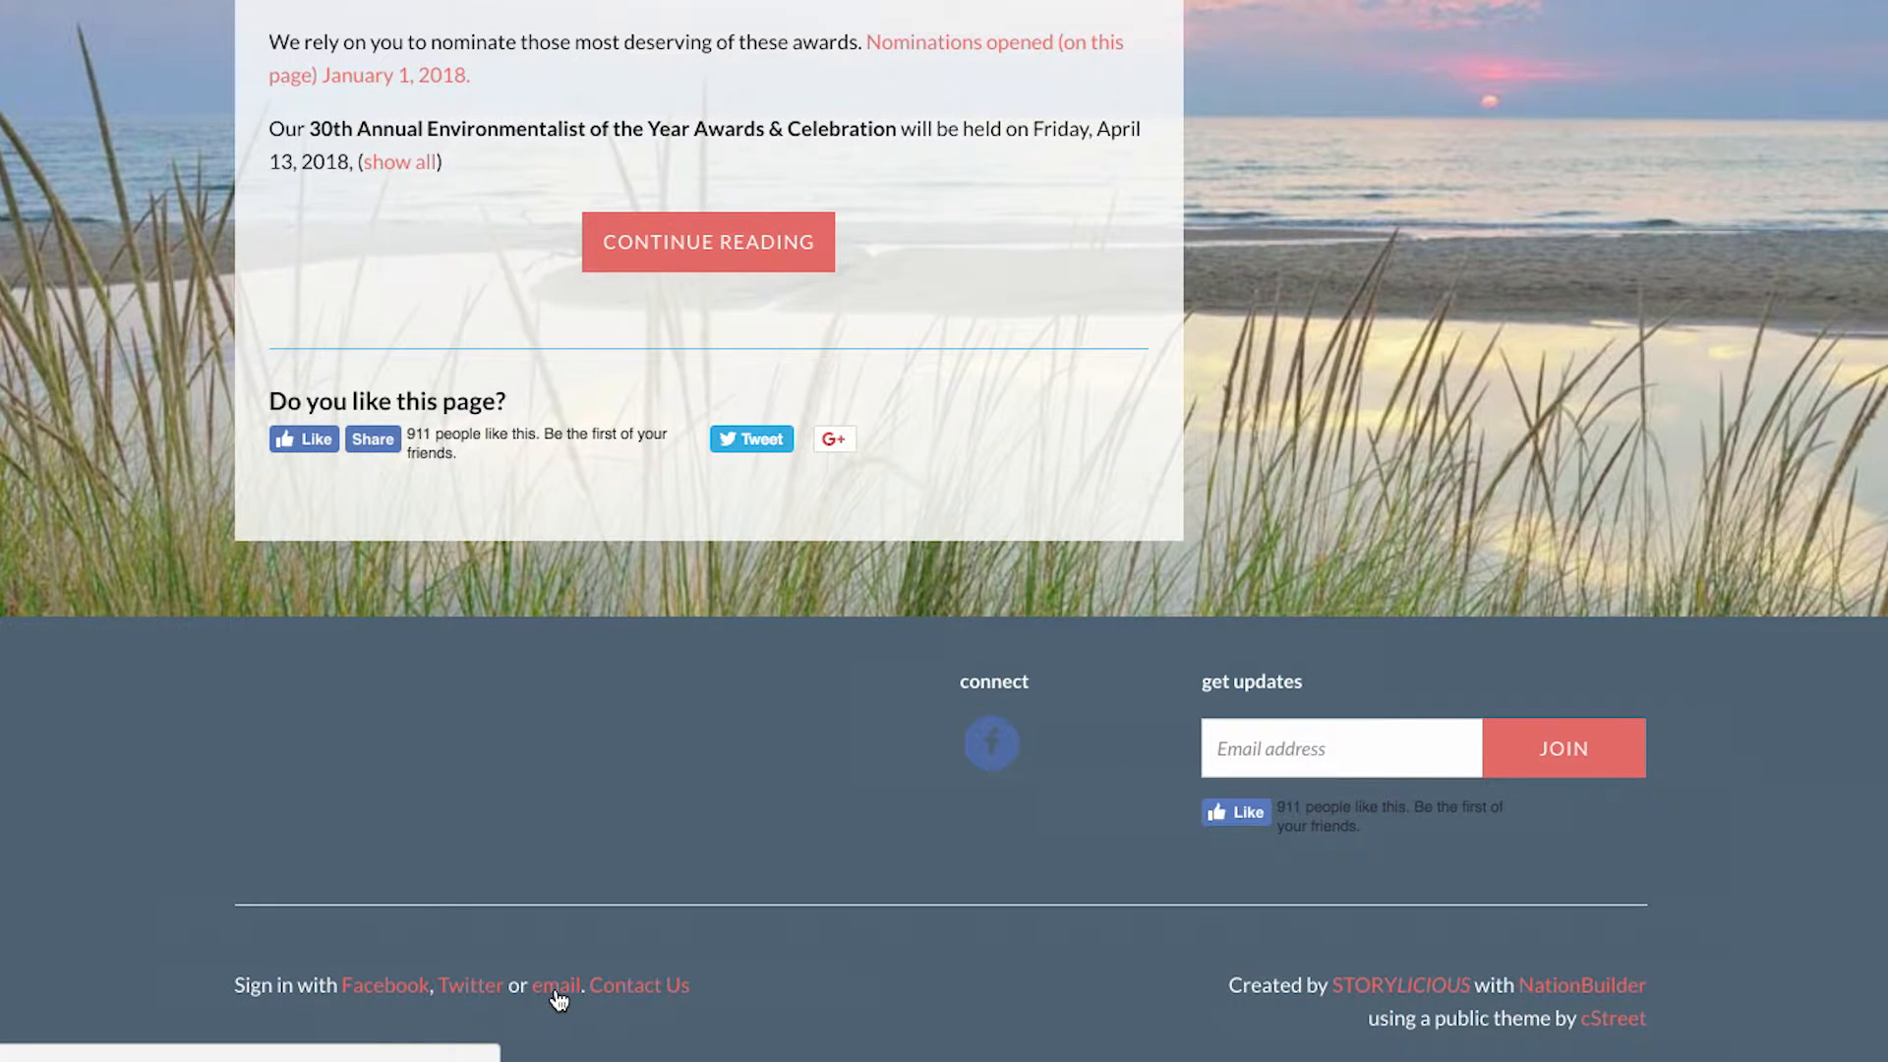
# View the email sign-in page linked in the site's footer and return to the home page
pyautogui.click(555, 986)
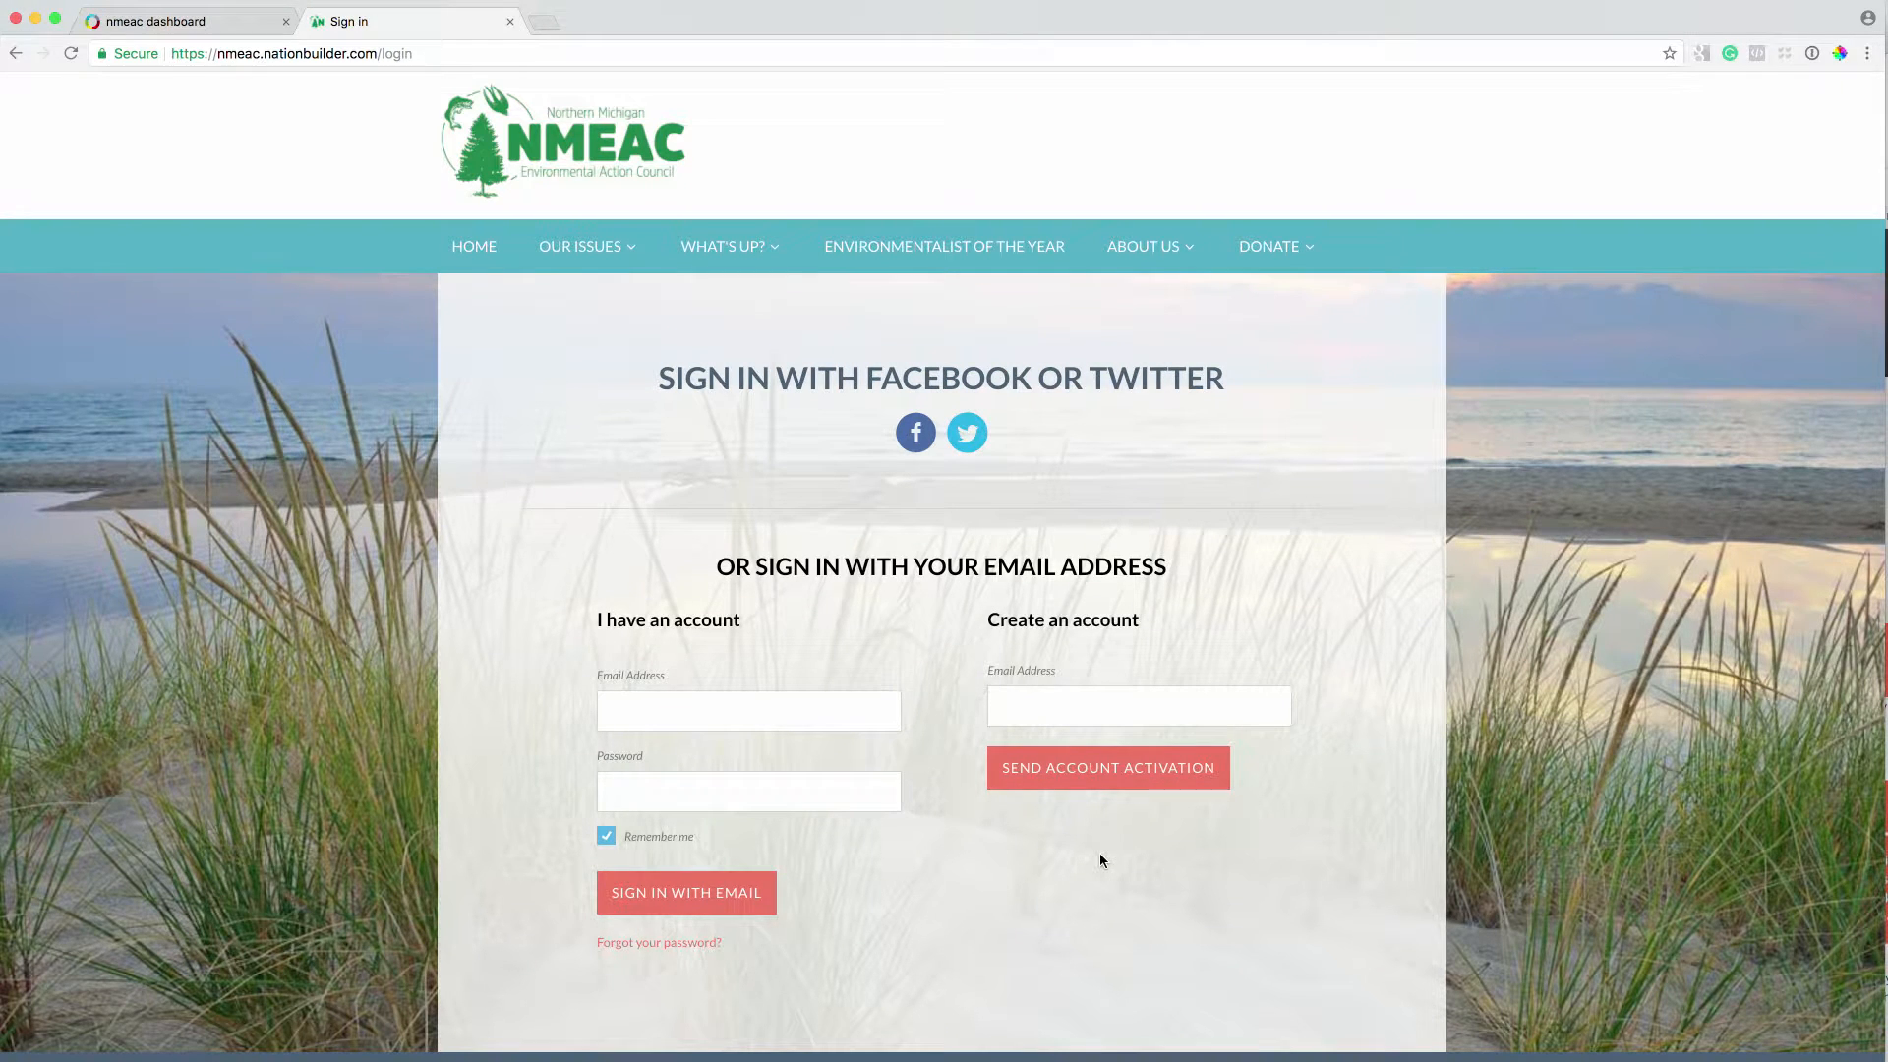
pyautogui.click(16, 54)
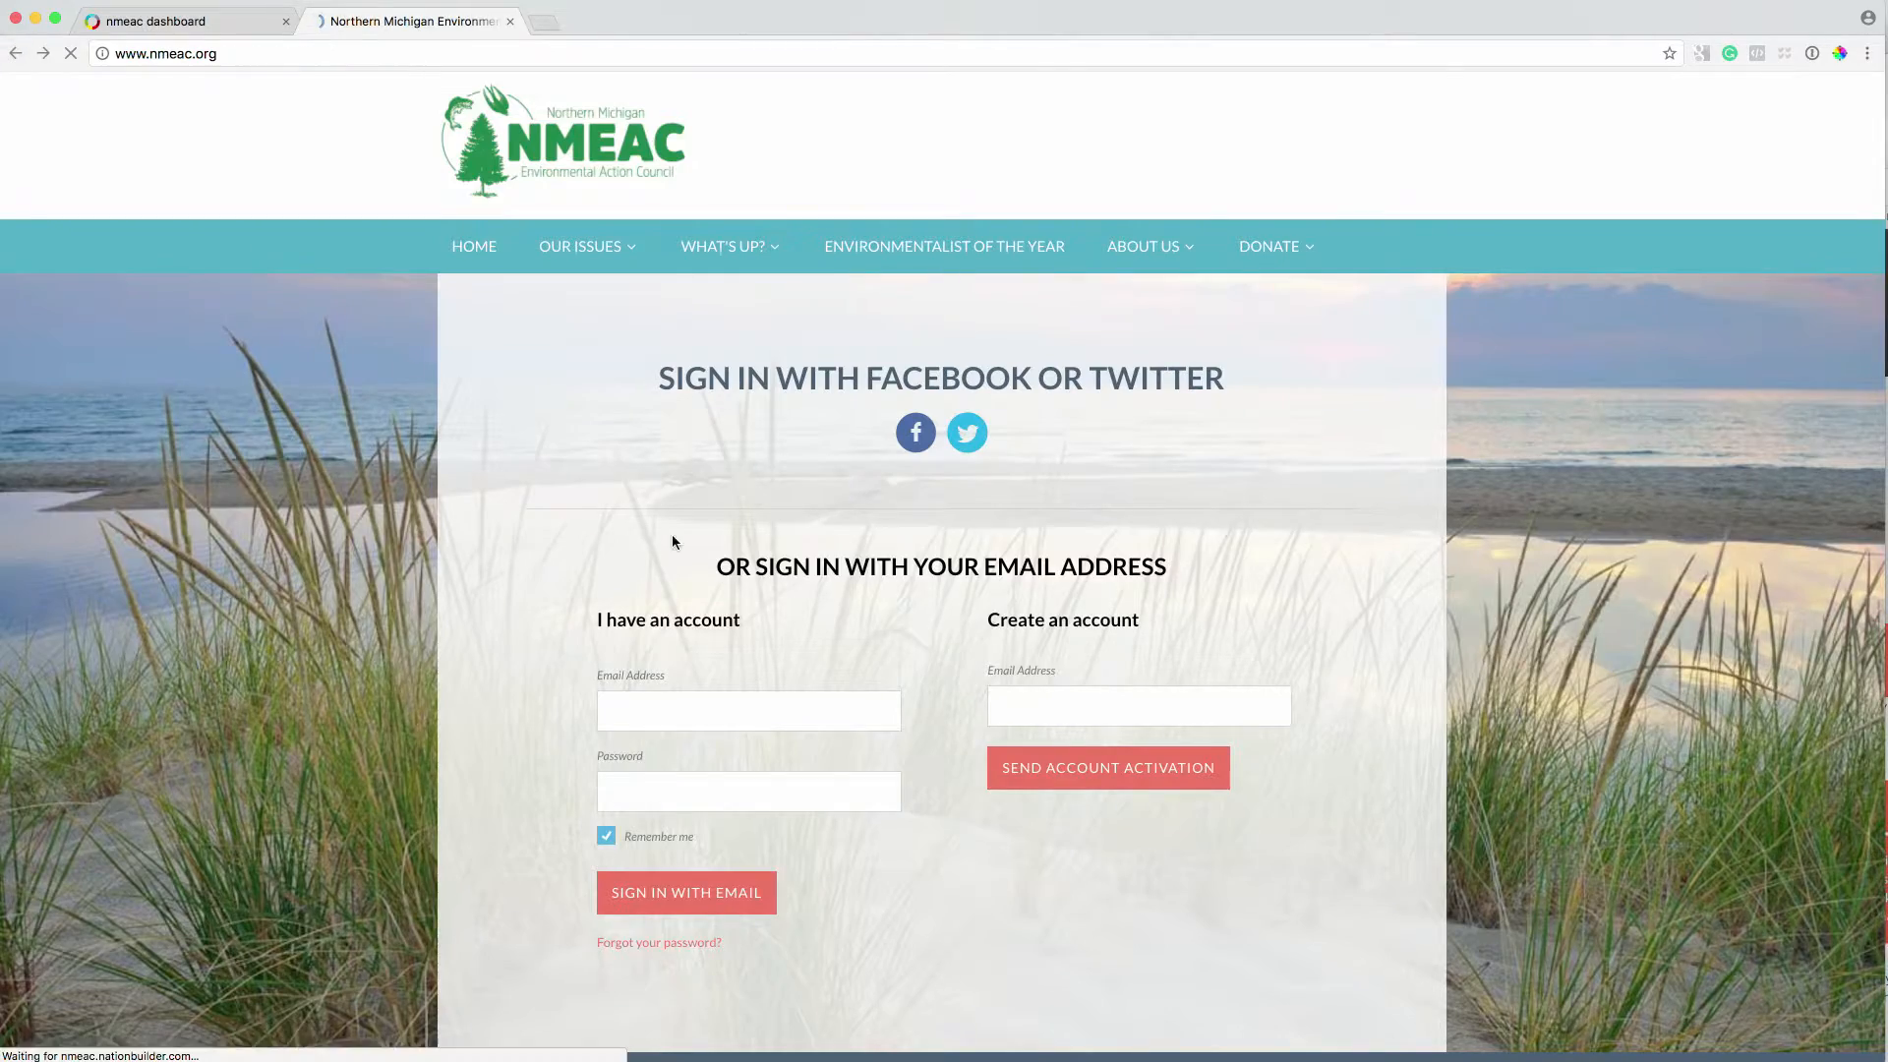
pyautogui.scroll(13, 265, 94)
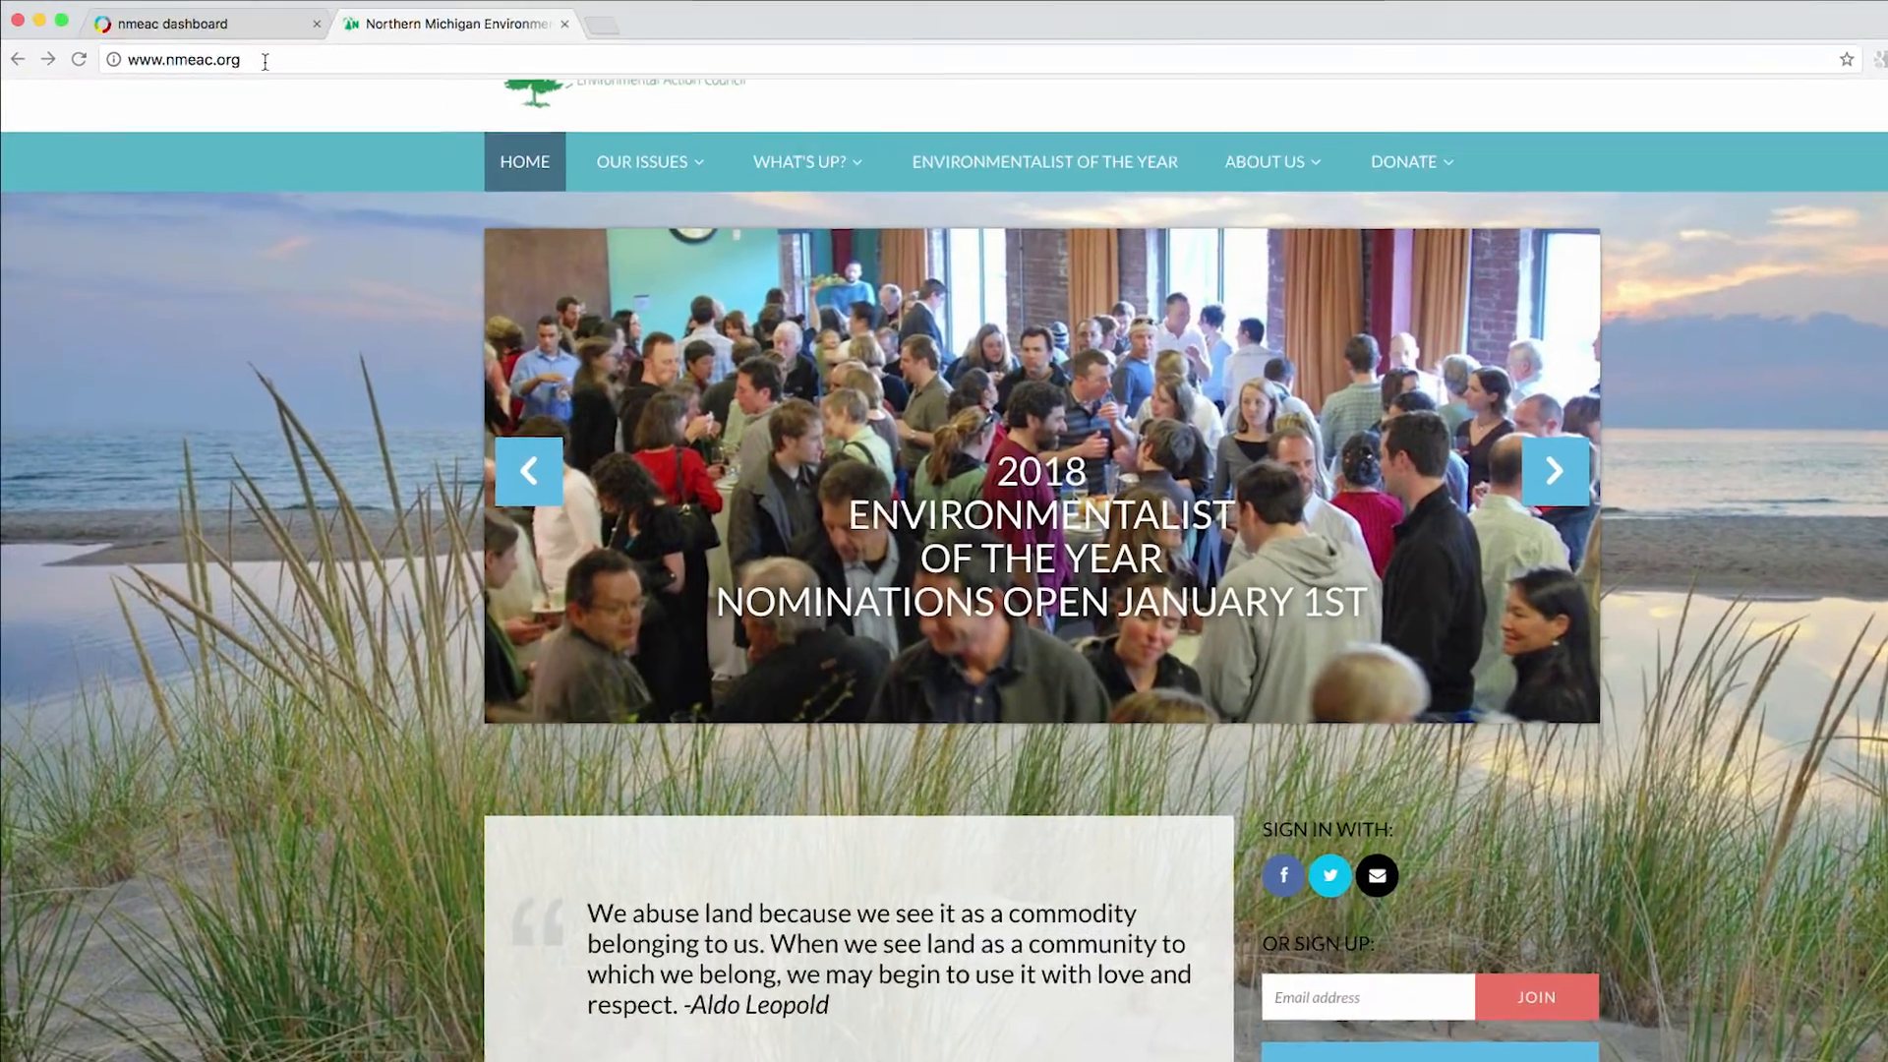
pyautogui.click(232, 54)
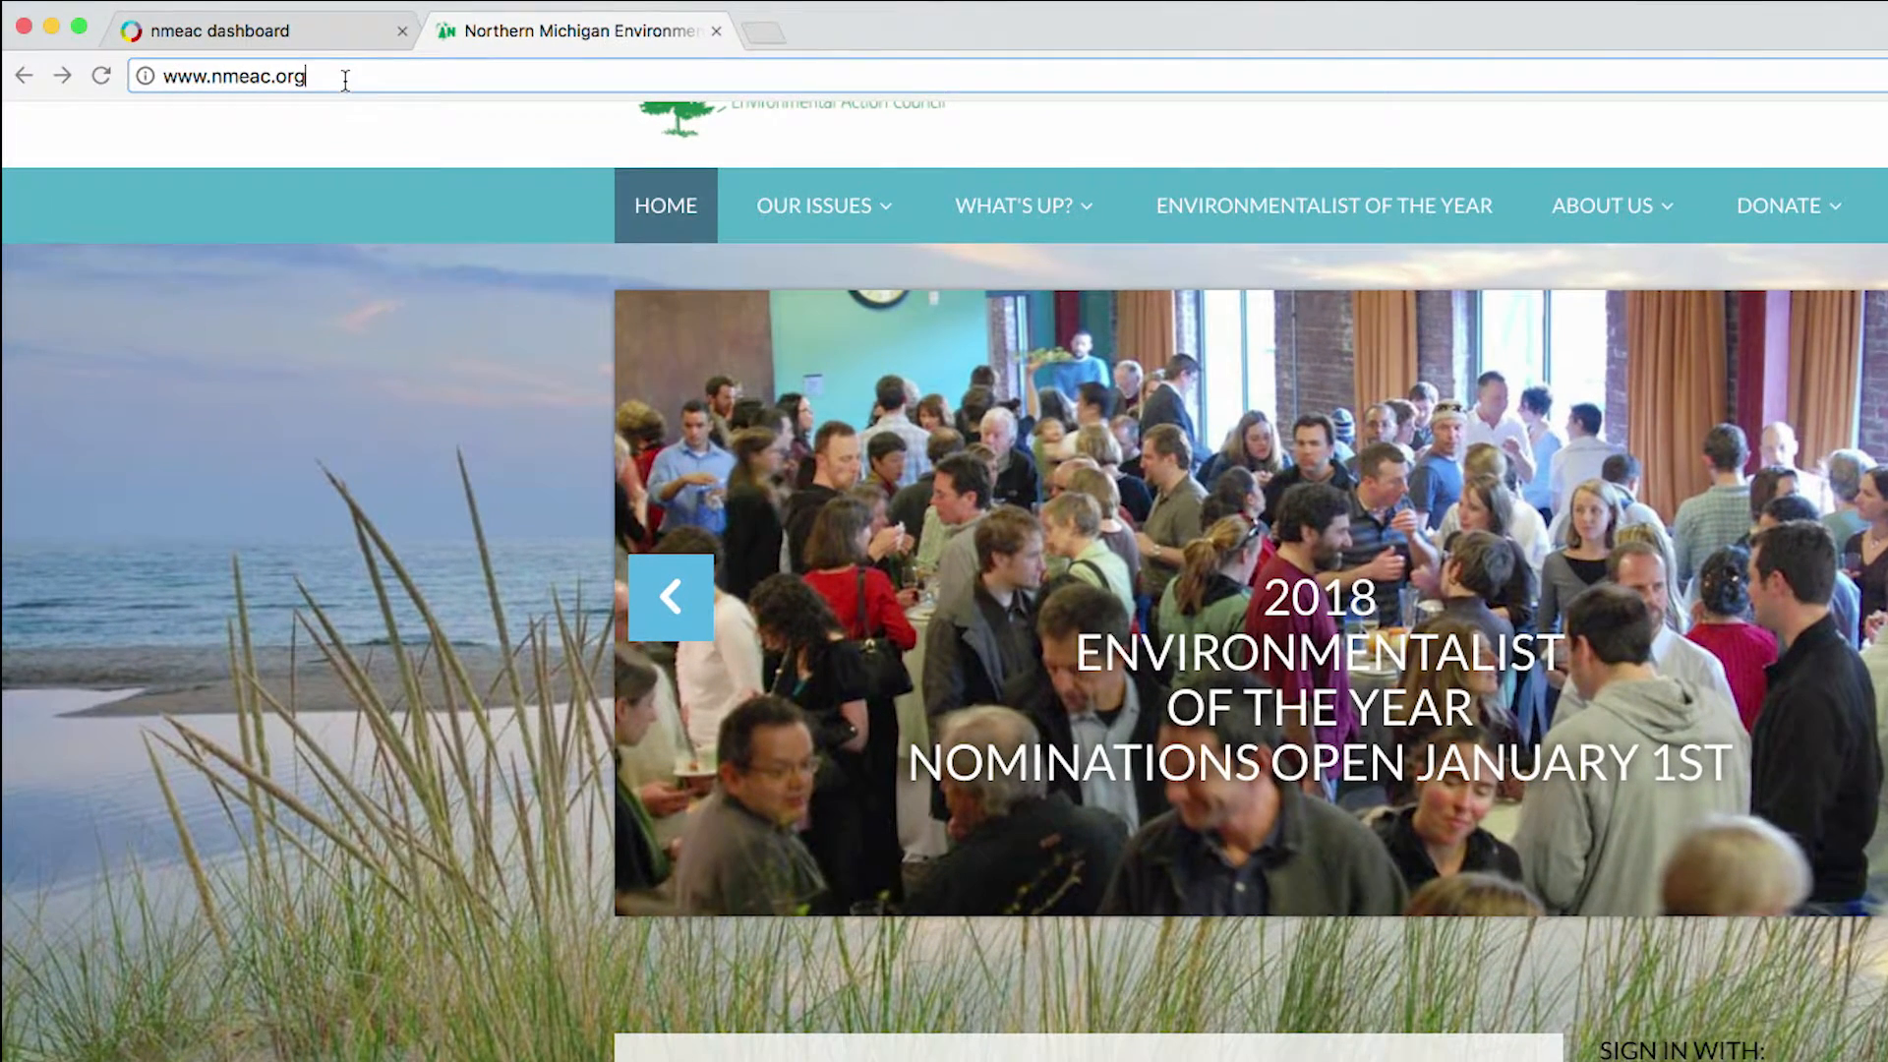
pyautogui.write('/admin')
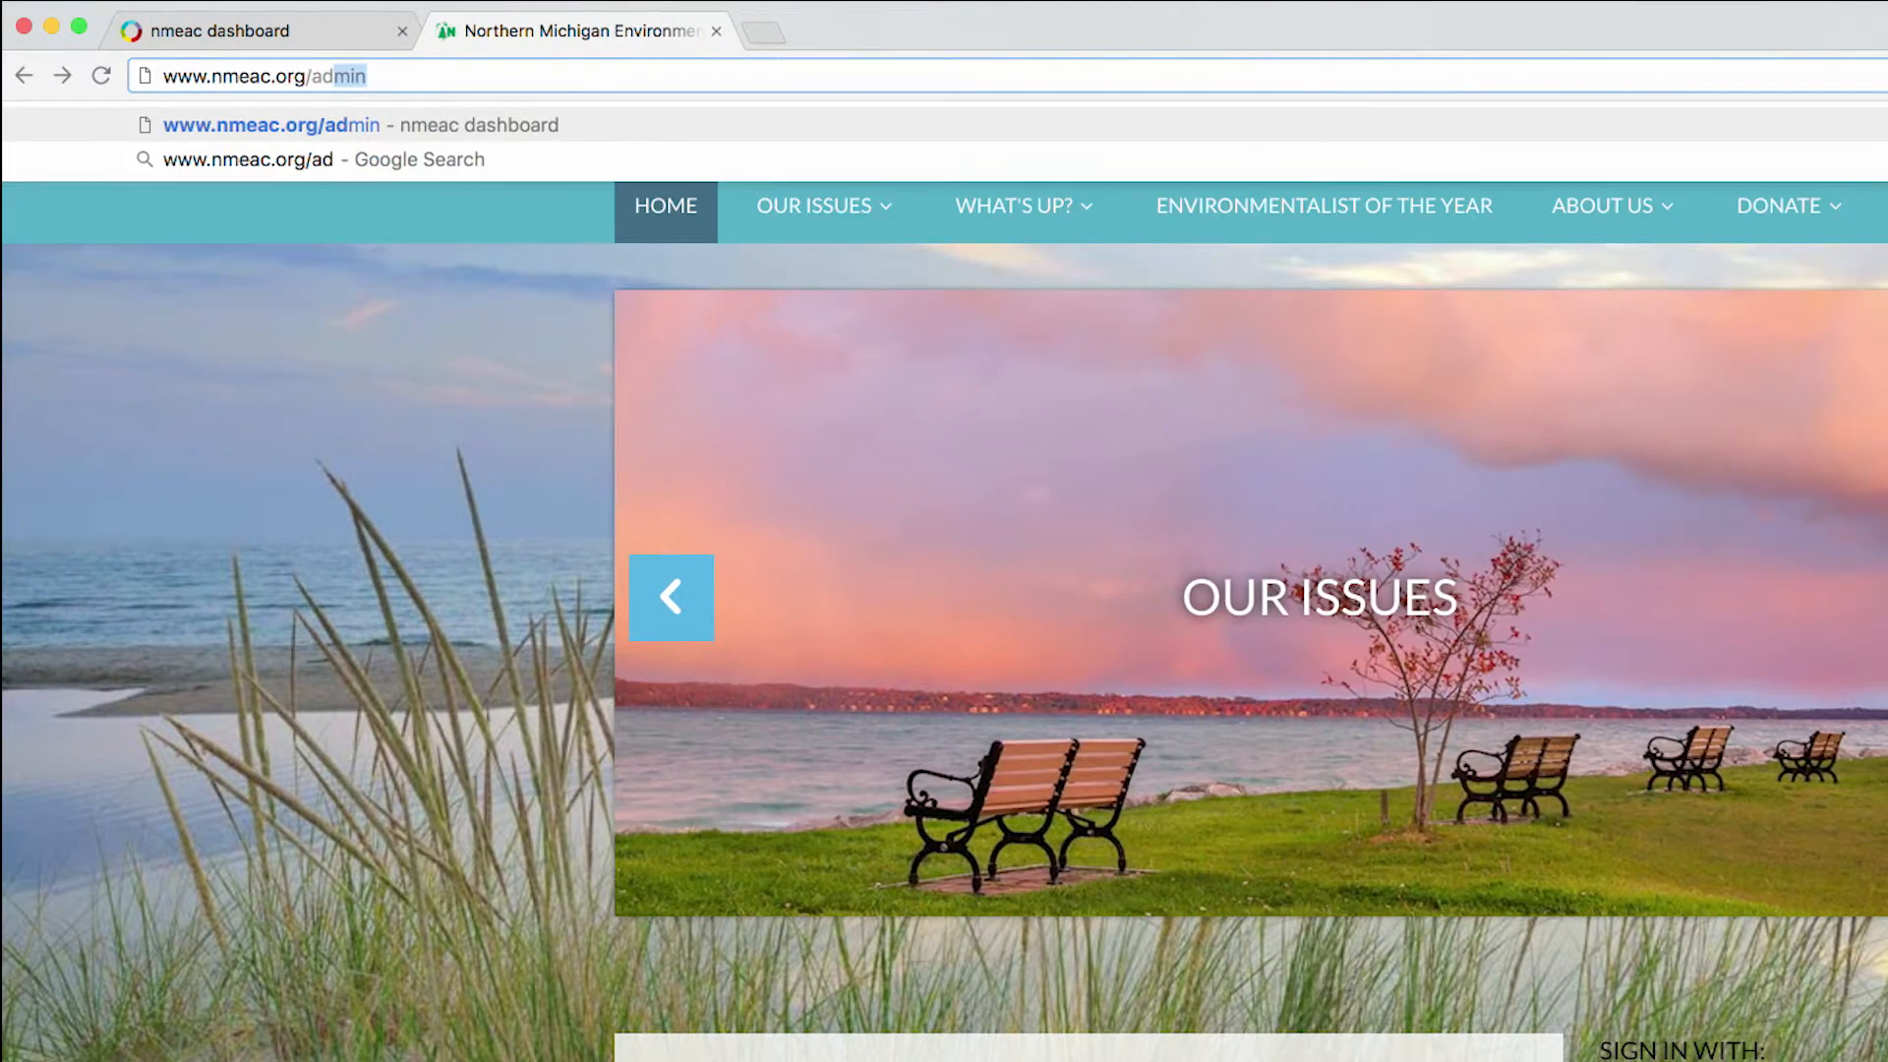
pyautogui.press('Return')
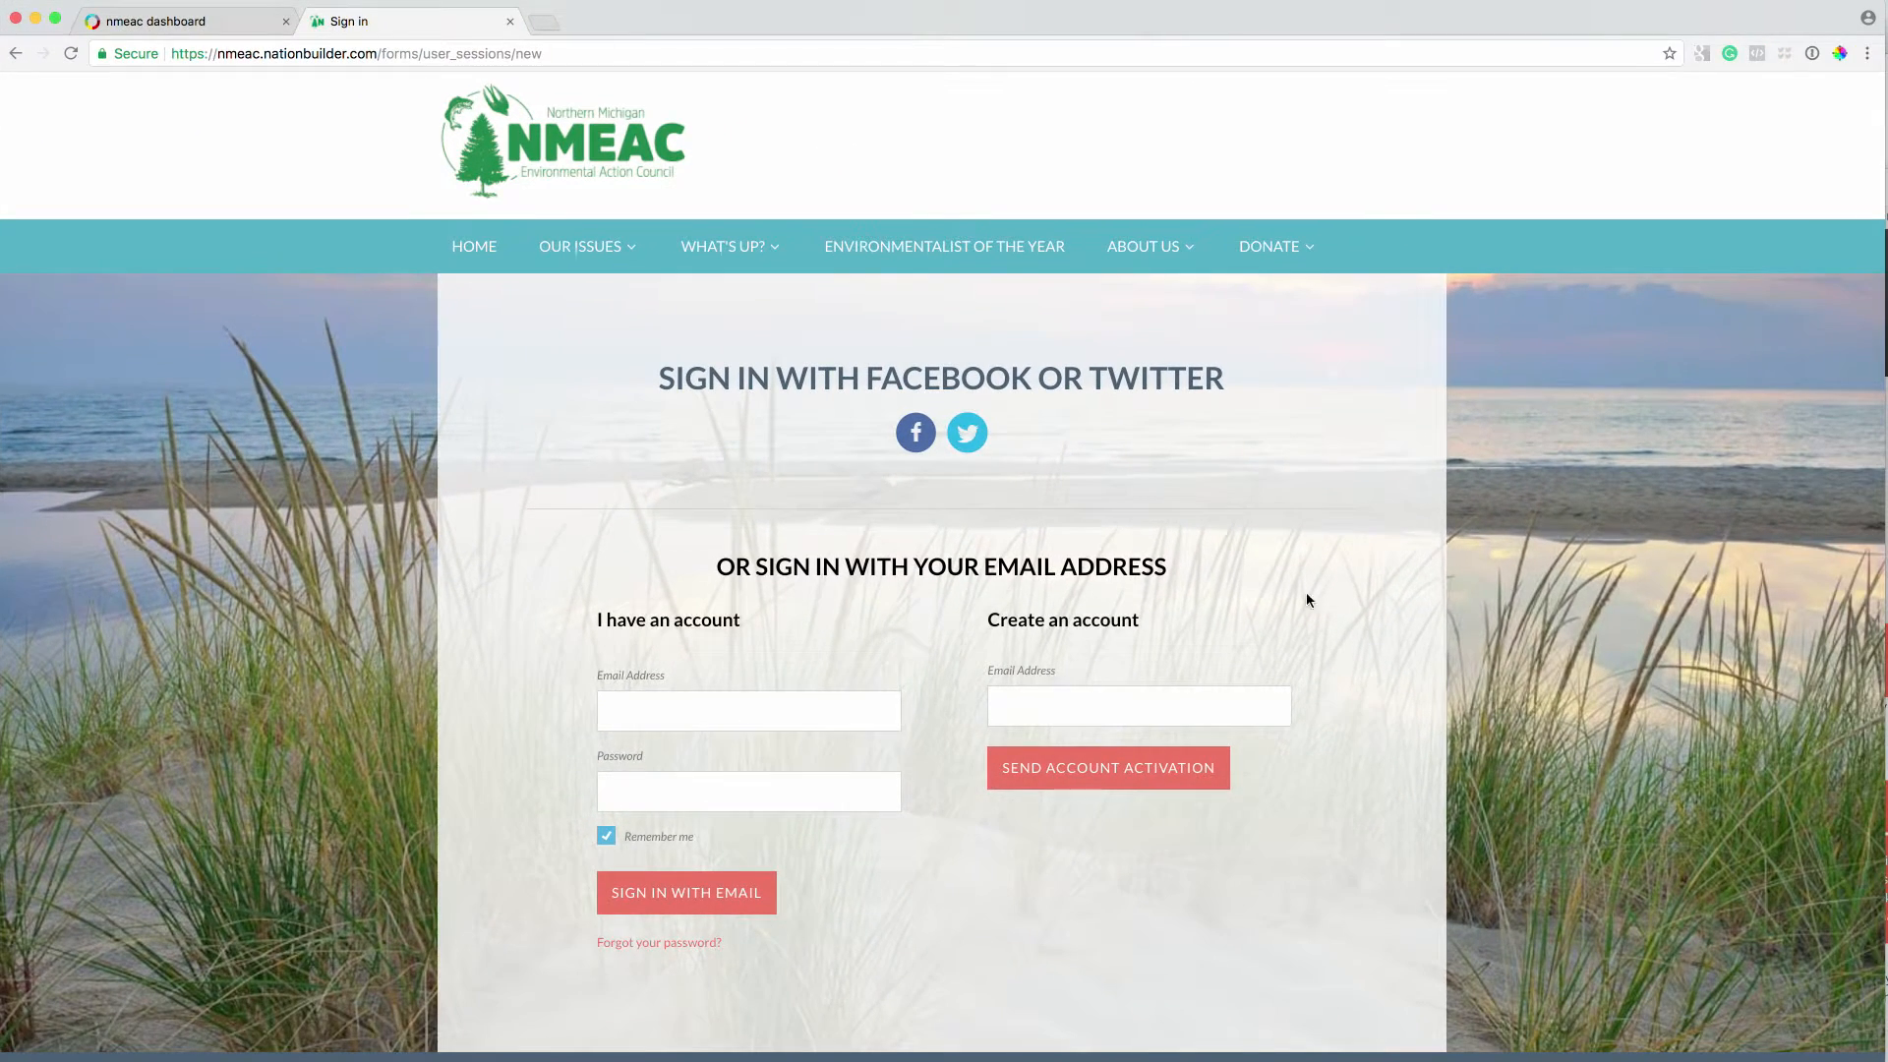
# Unlock the password manager with the master password and sign in using the saved NationBuilder login
pyautogui.click(1811, 53)
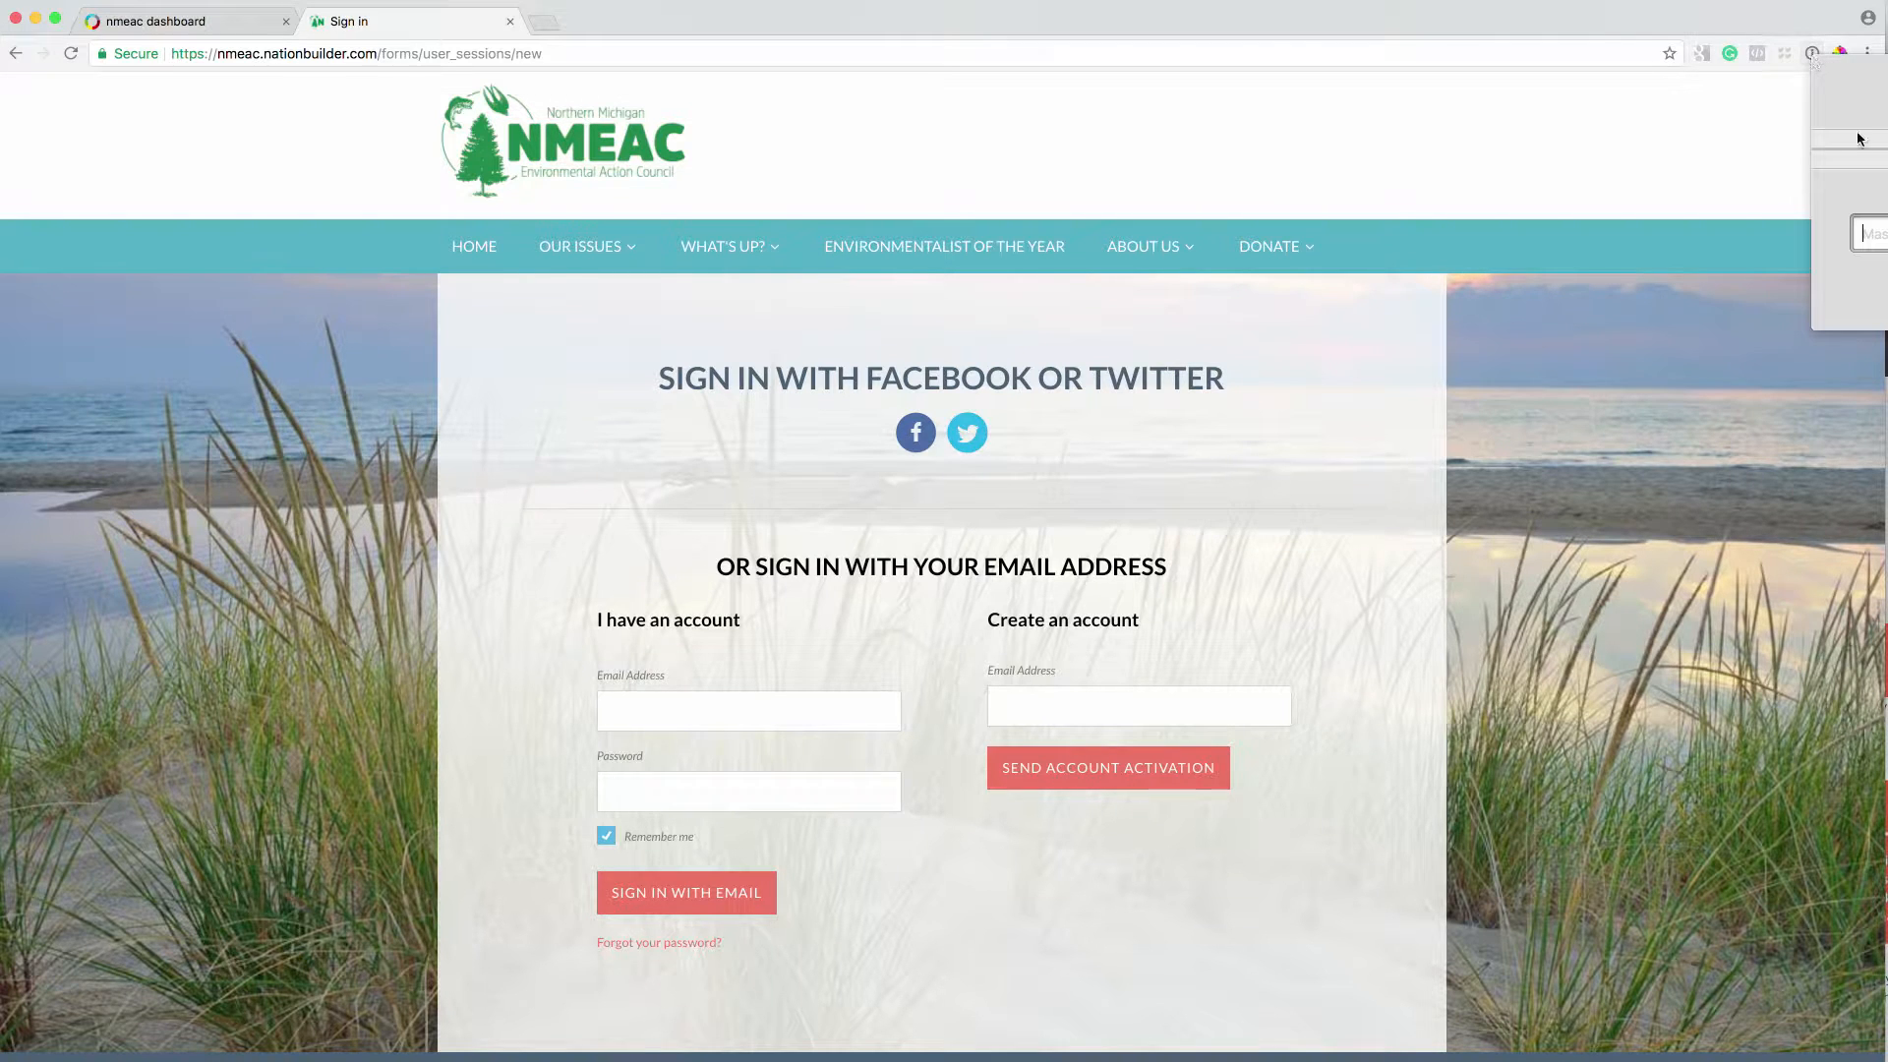
pyautogui.write('****')
pyautogui.press('Return')
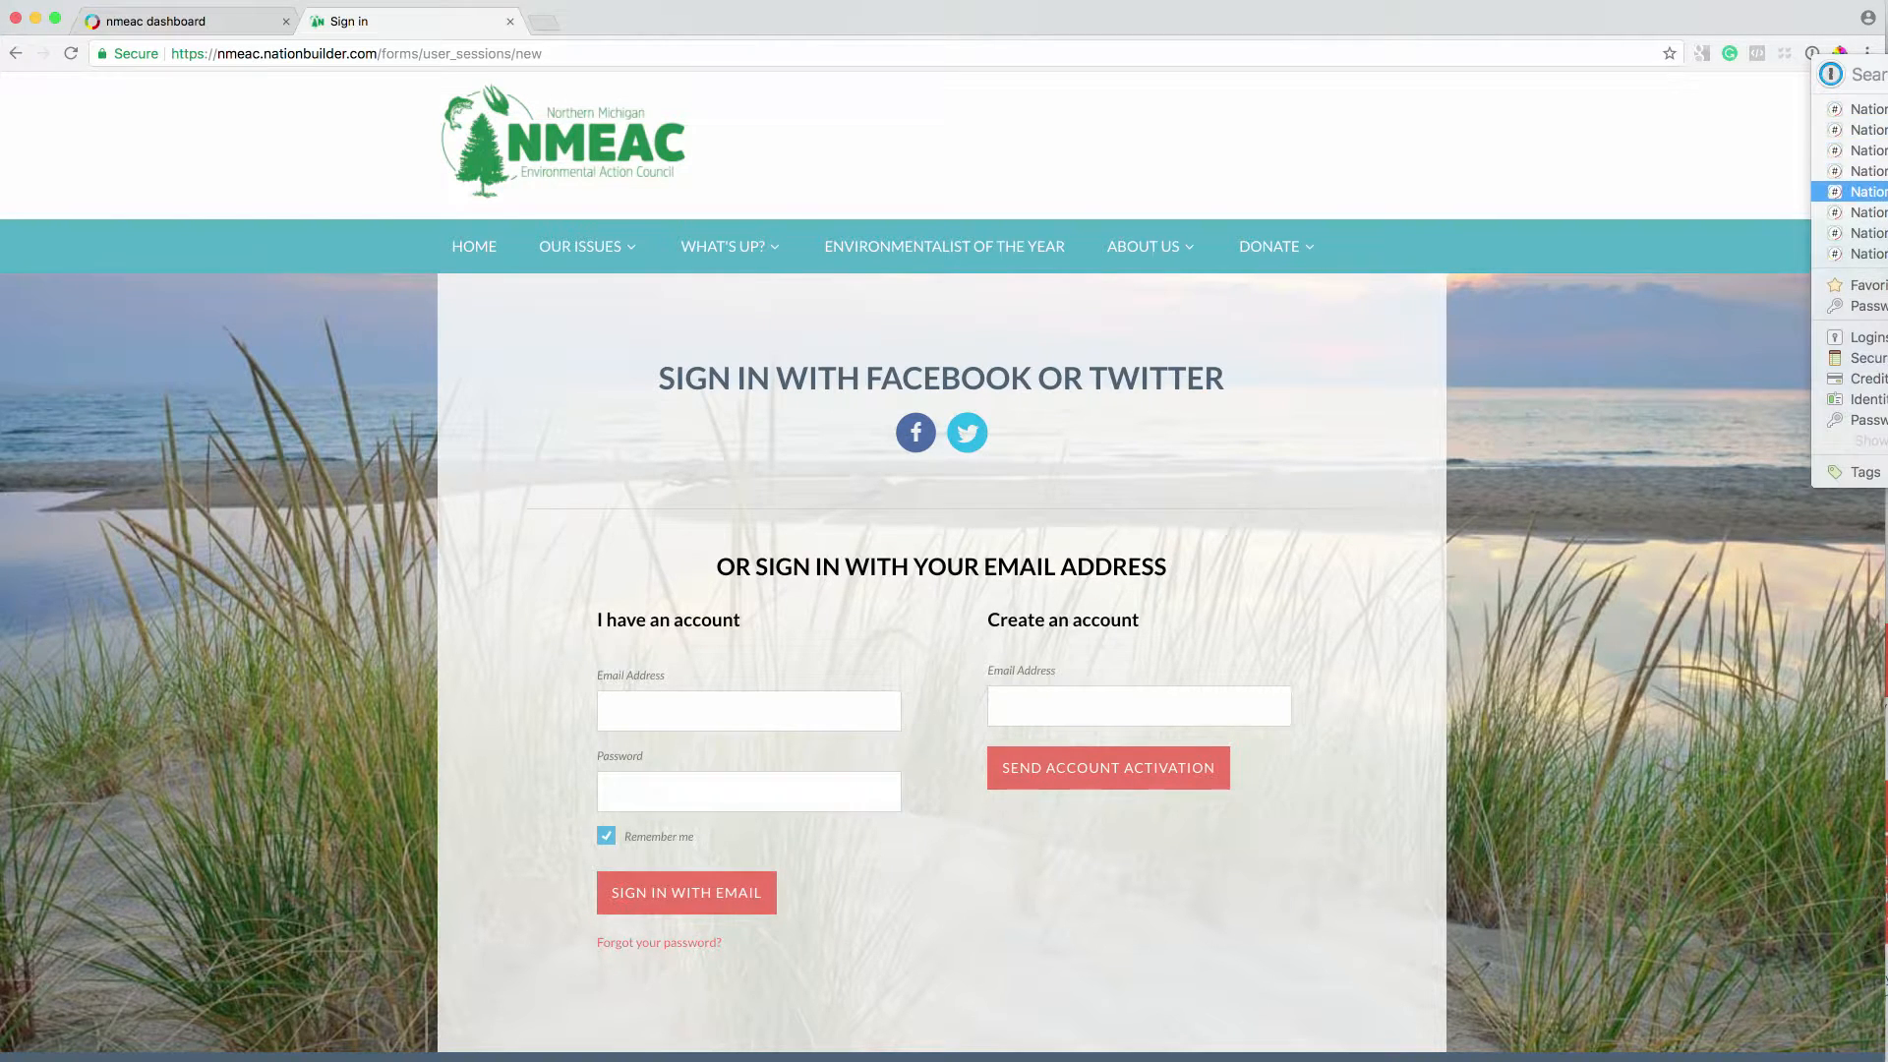
pyautogui.press('Up')
pyautogui.press('Up')
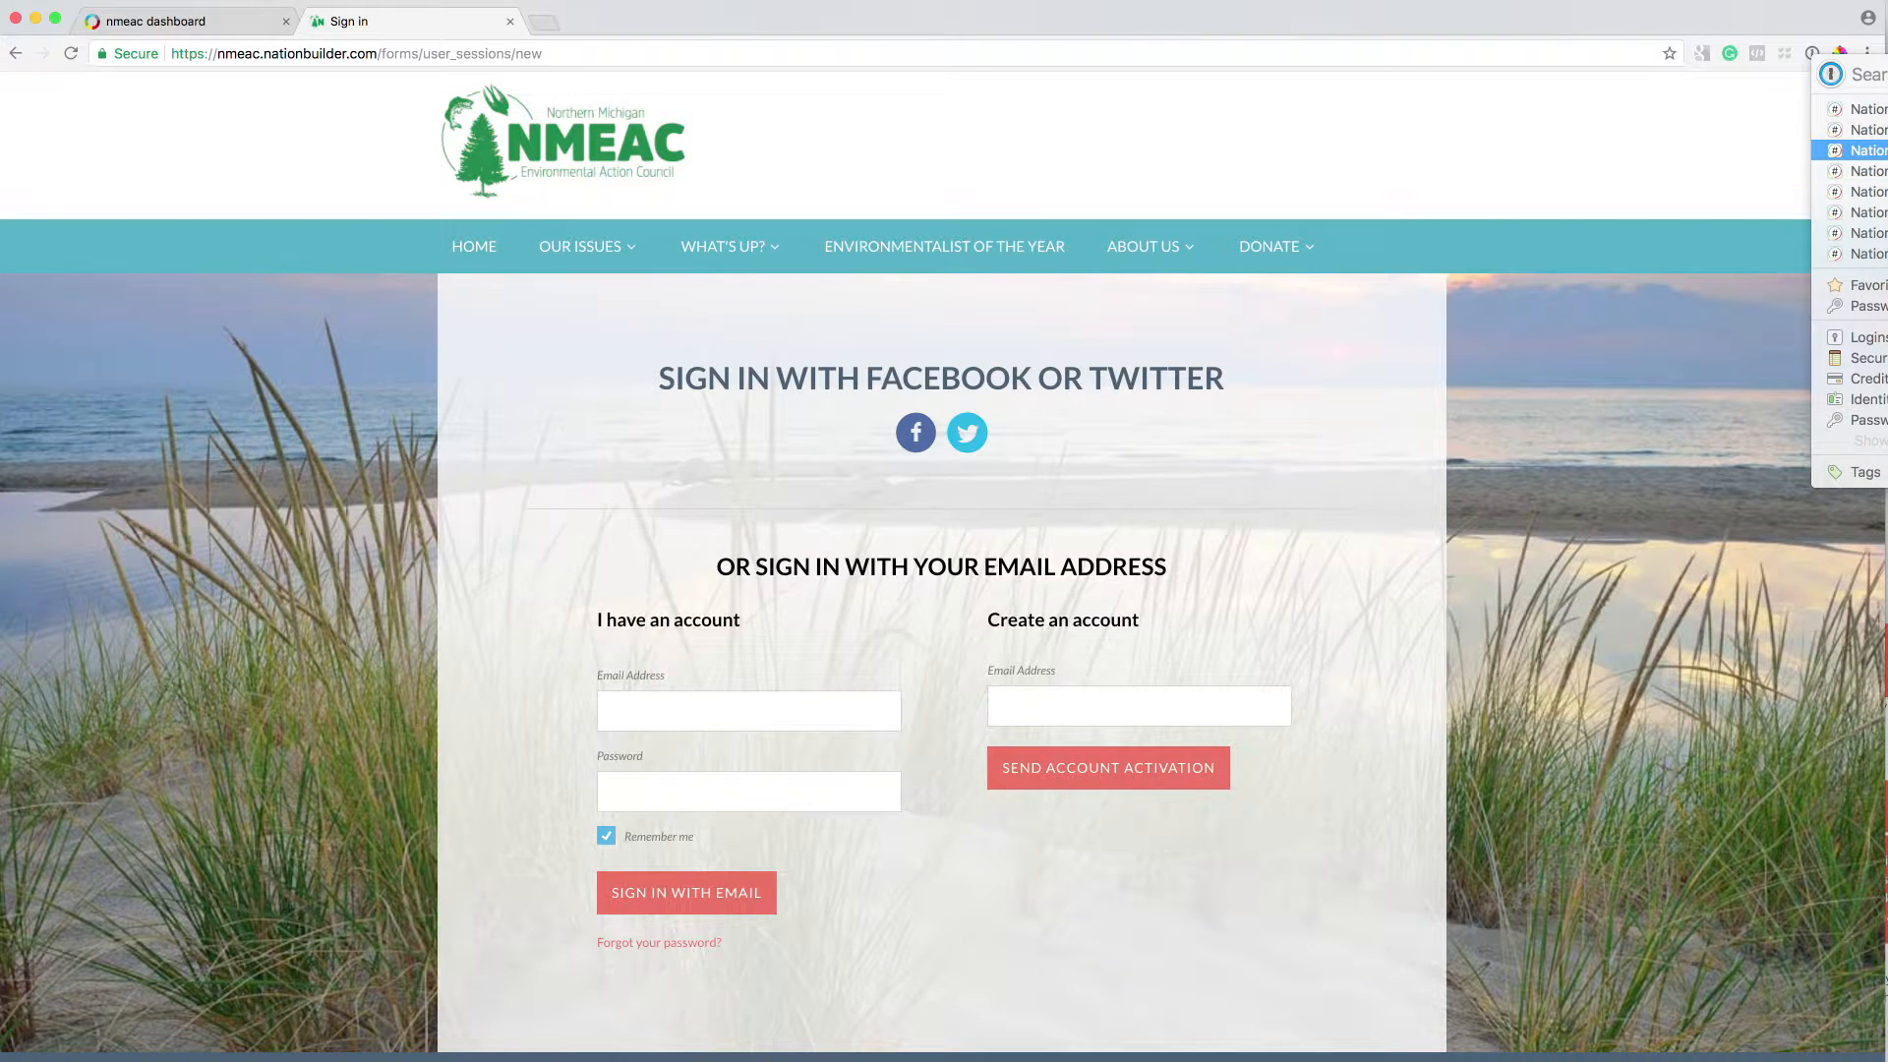
pyautogui.press('Return')
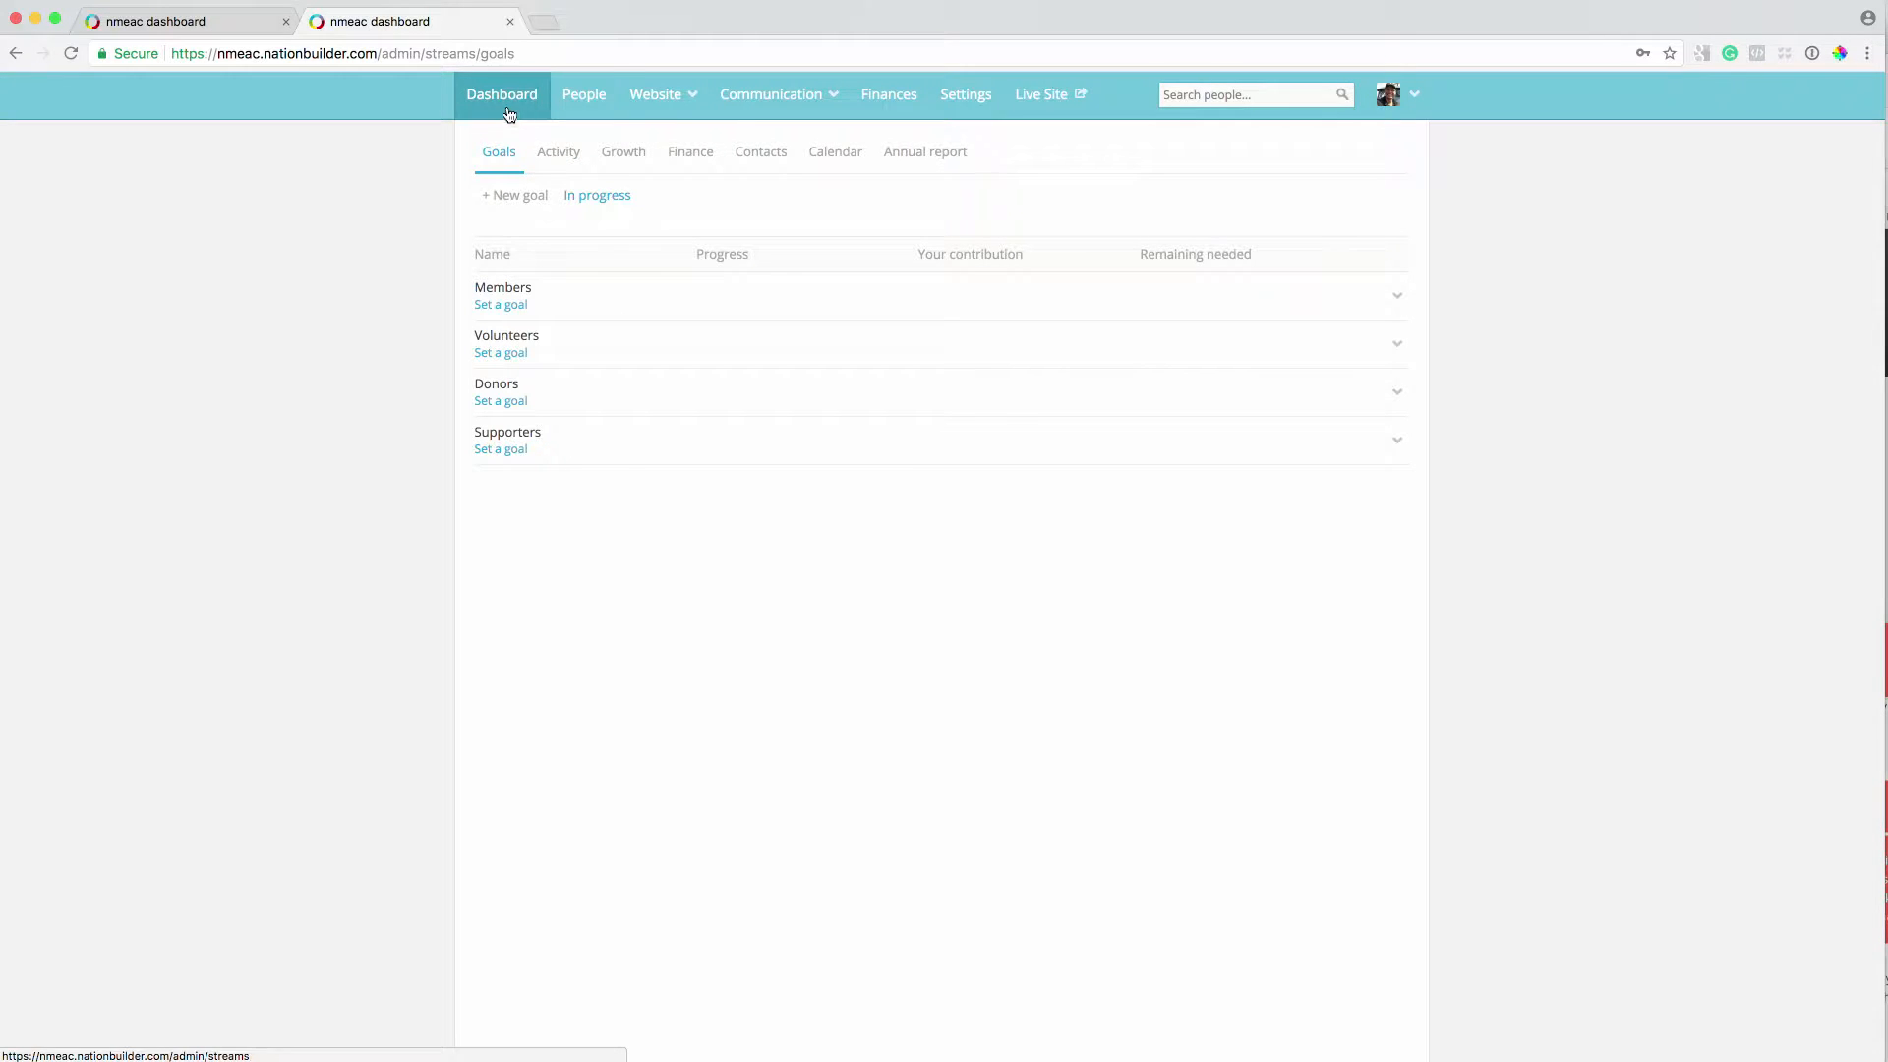
# Preview the live site from the dashboard, and close its tab along with the duplicate dashboard tab
pyautogui.moveTo(674, 107)
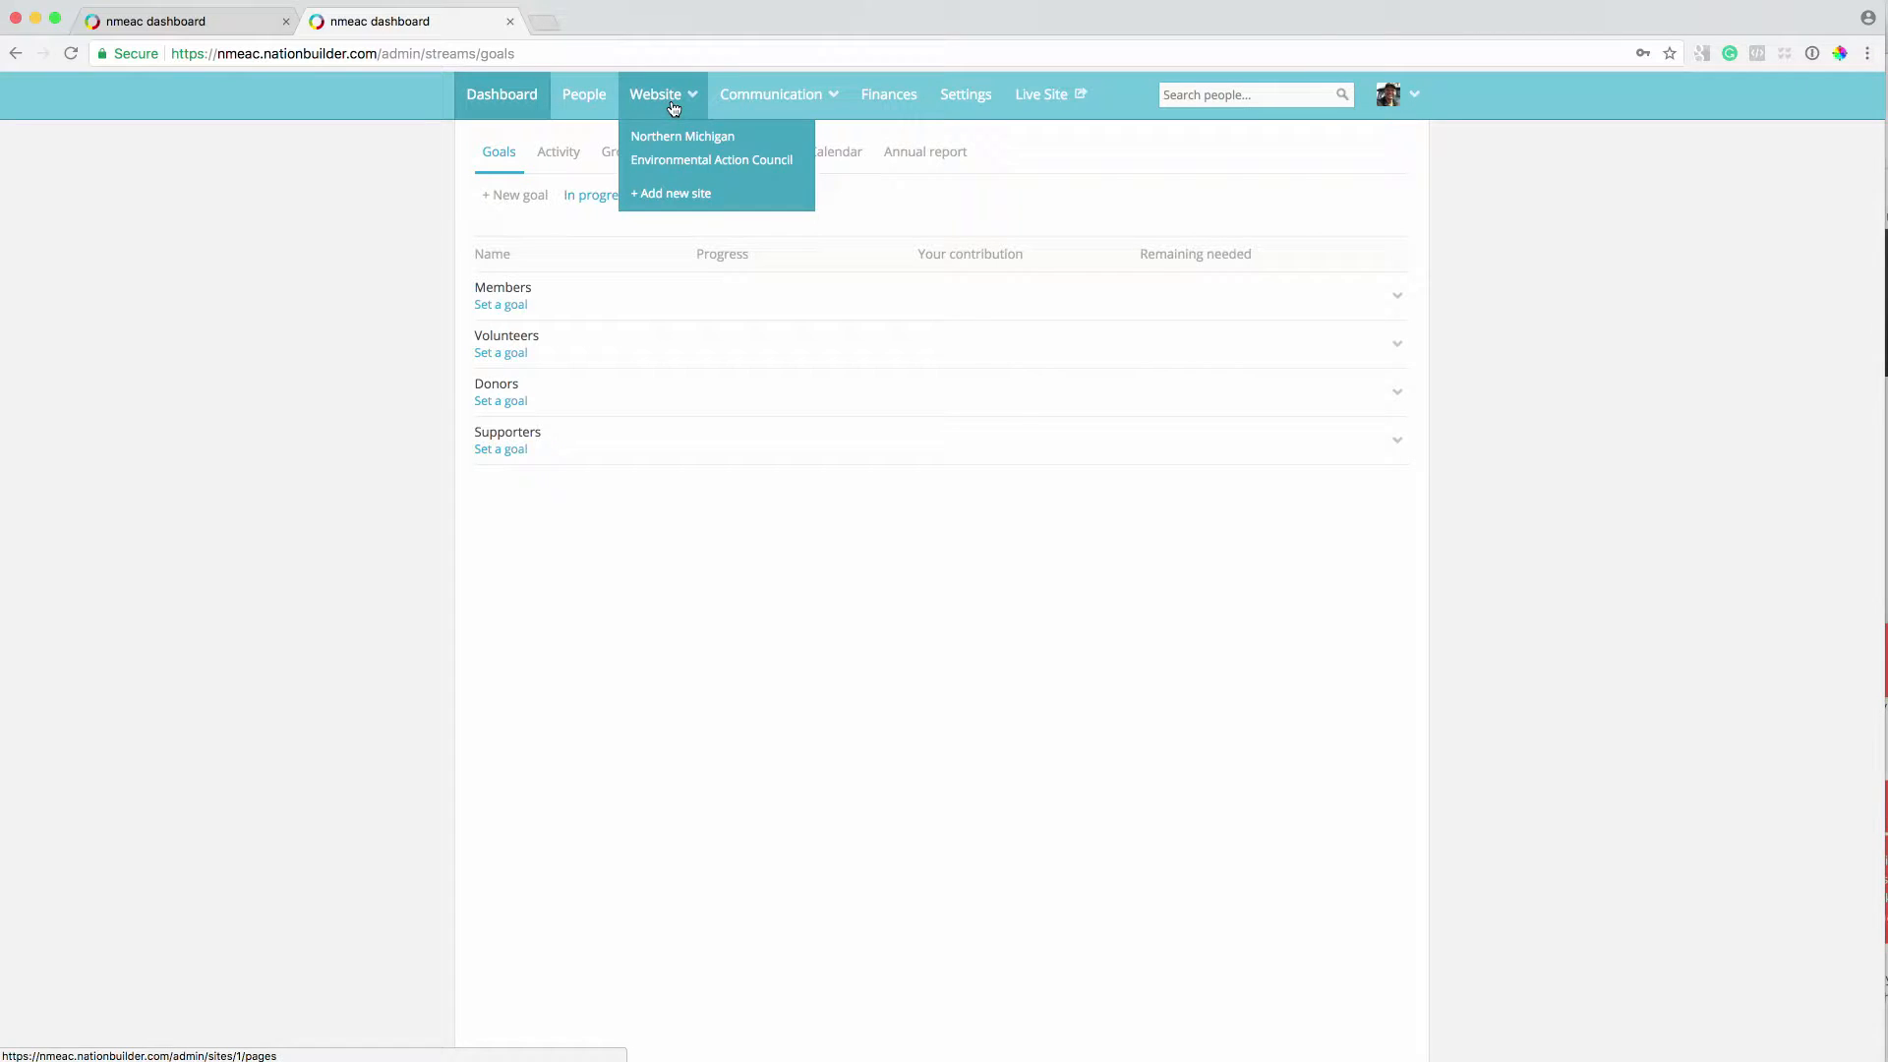
pyautogui.moveTo(798, 104)
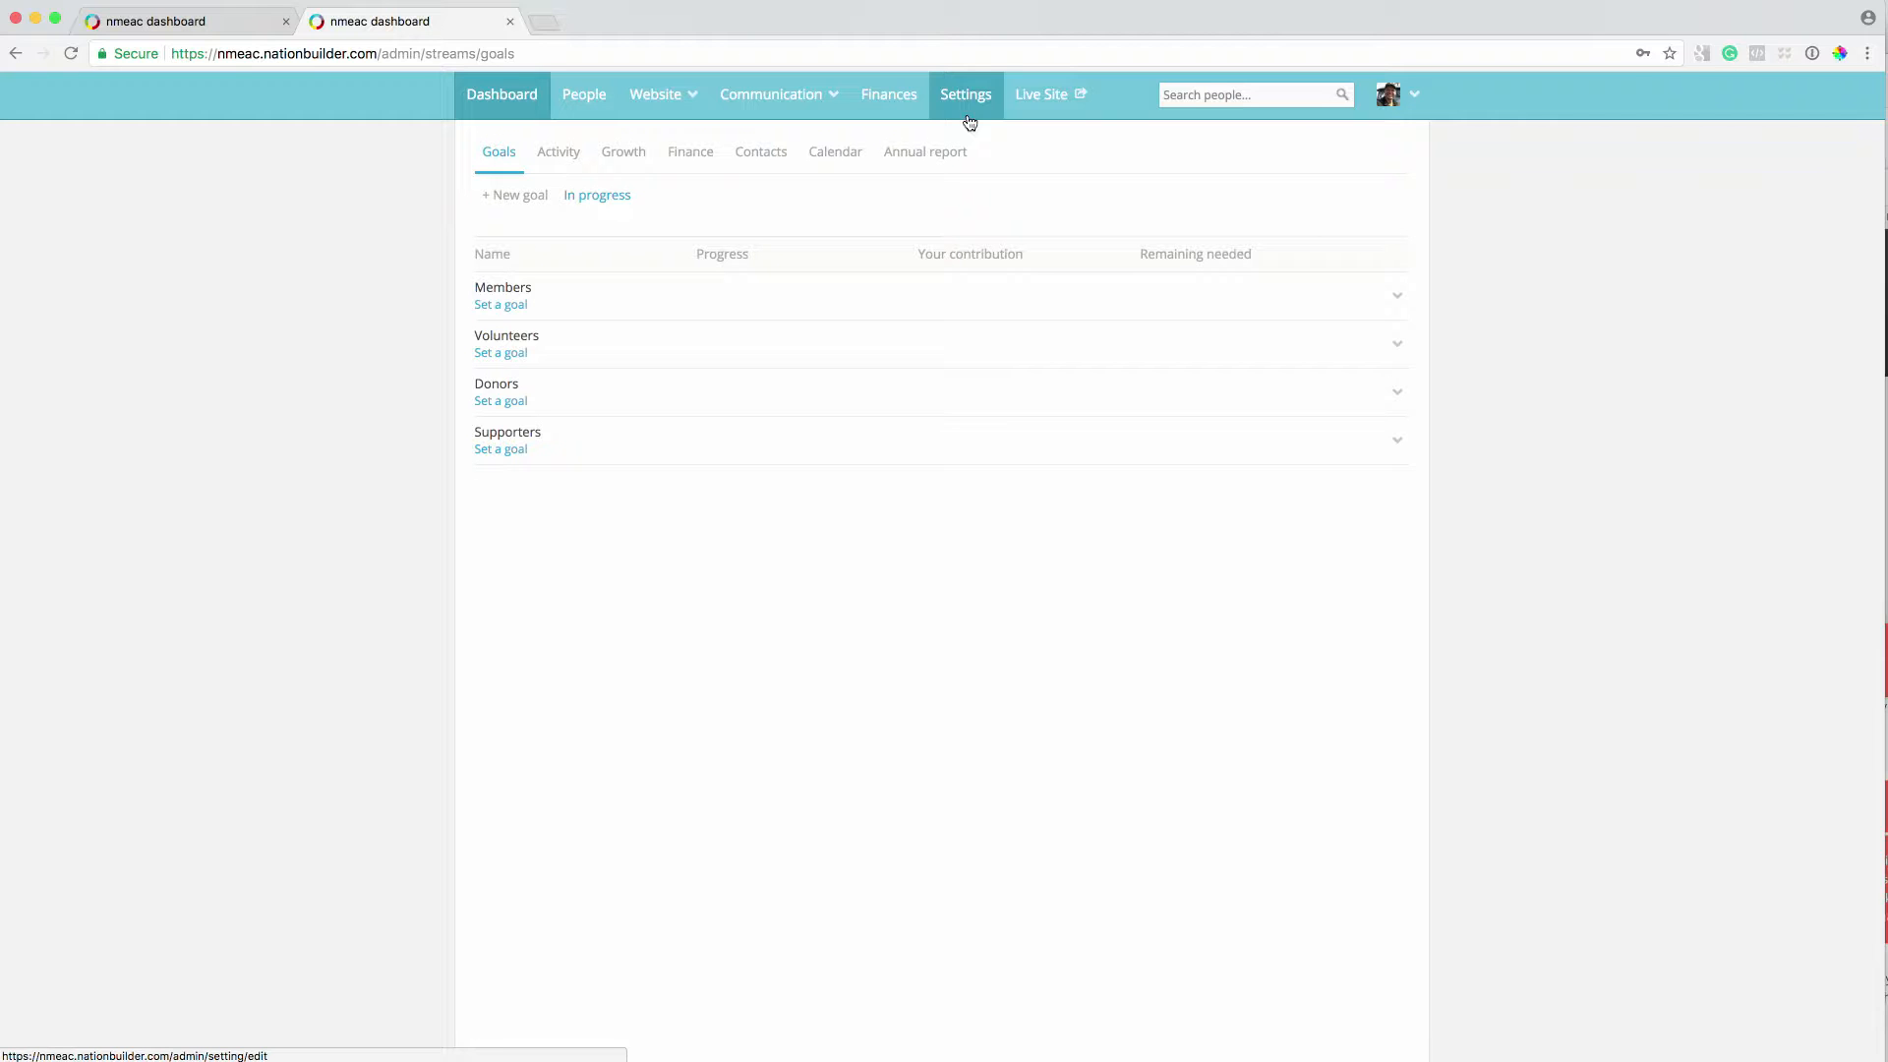
pyautogui.click(1050, 101)
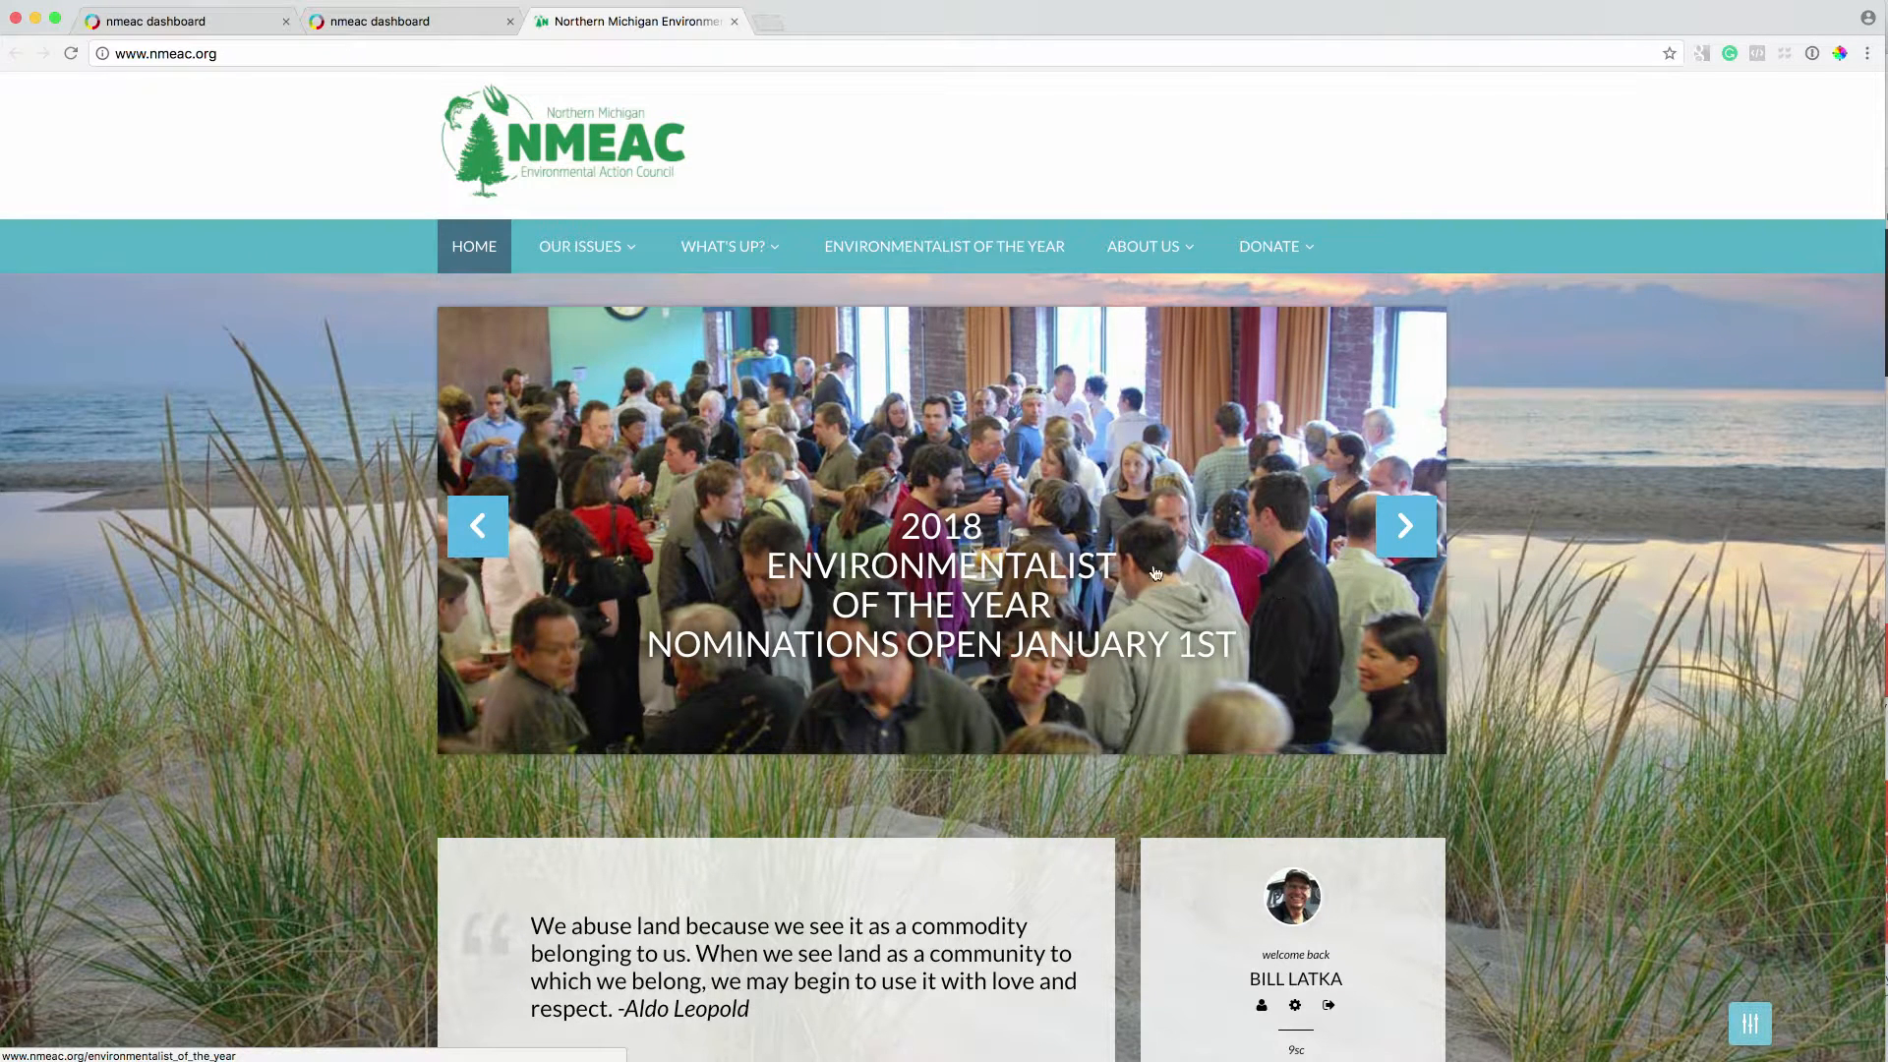
pyautogui.click(734, 21)
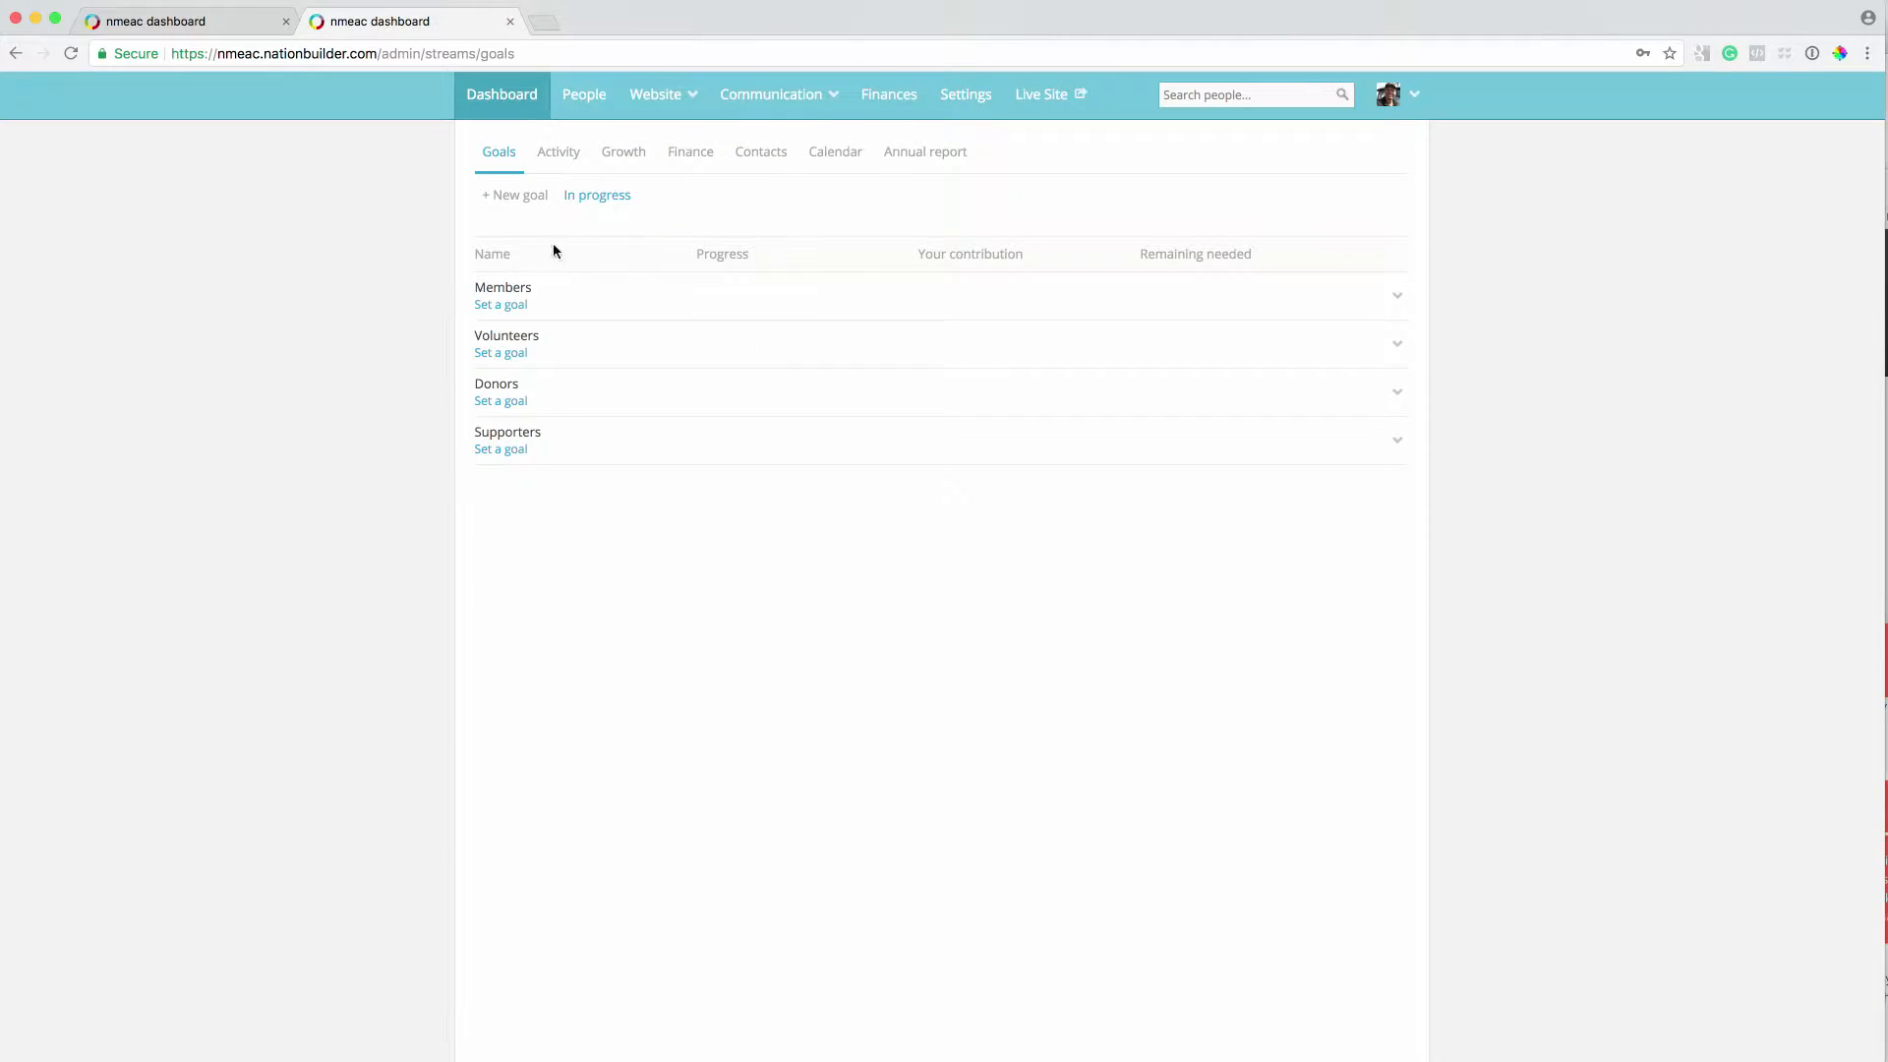
pyautogui.click(286, 20)
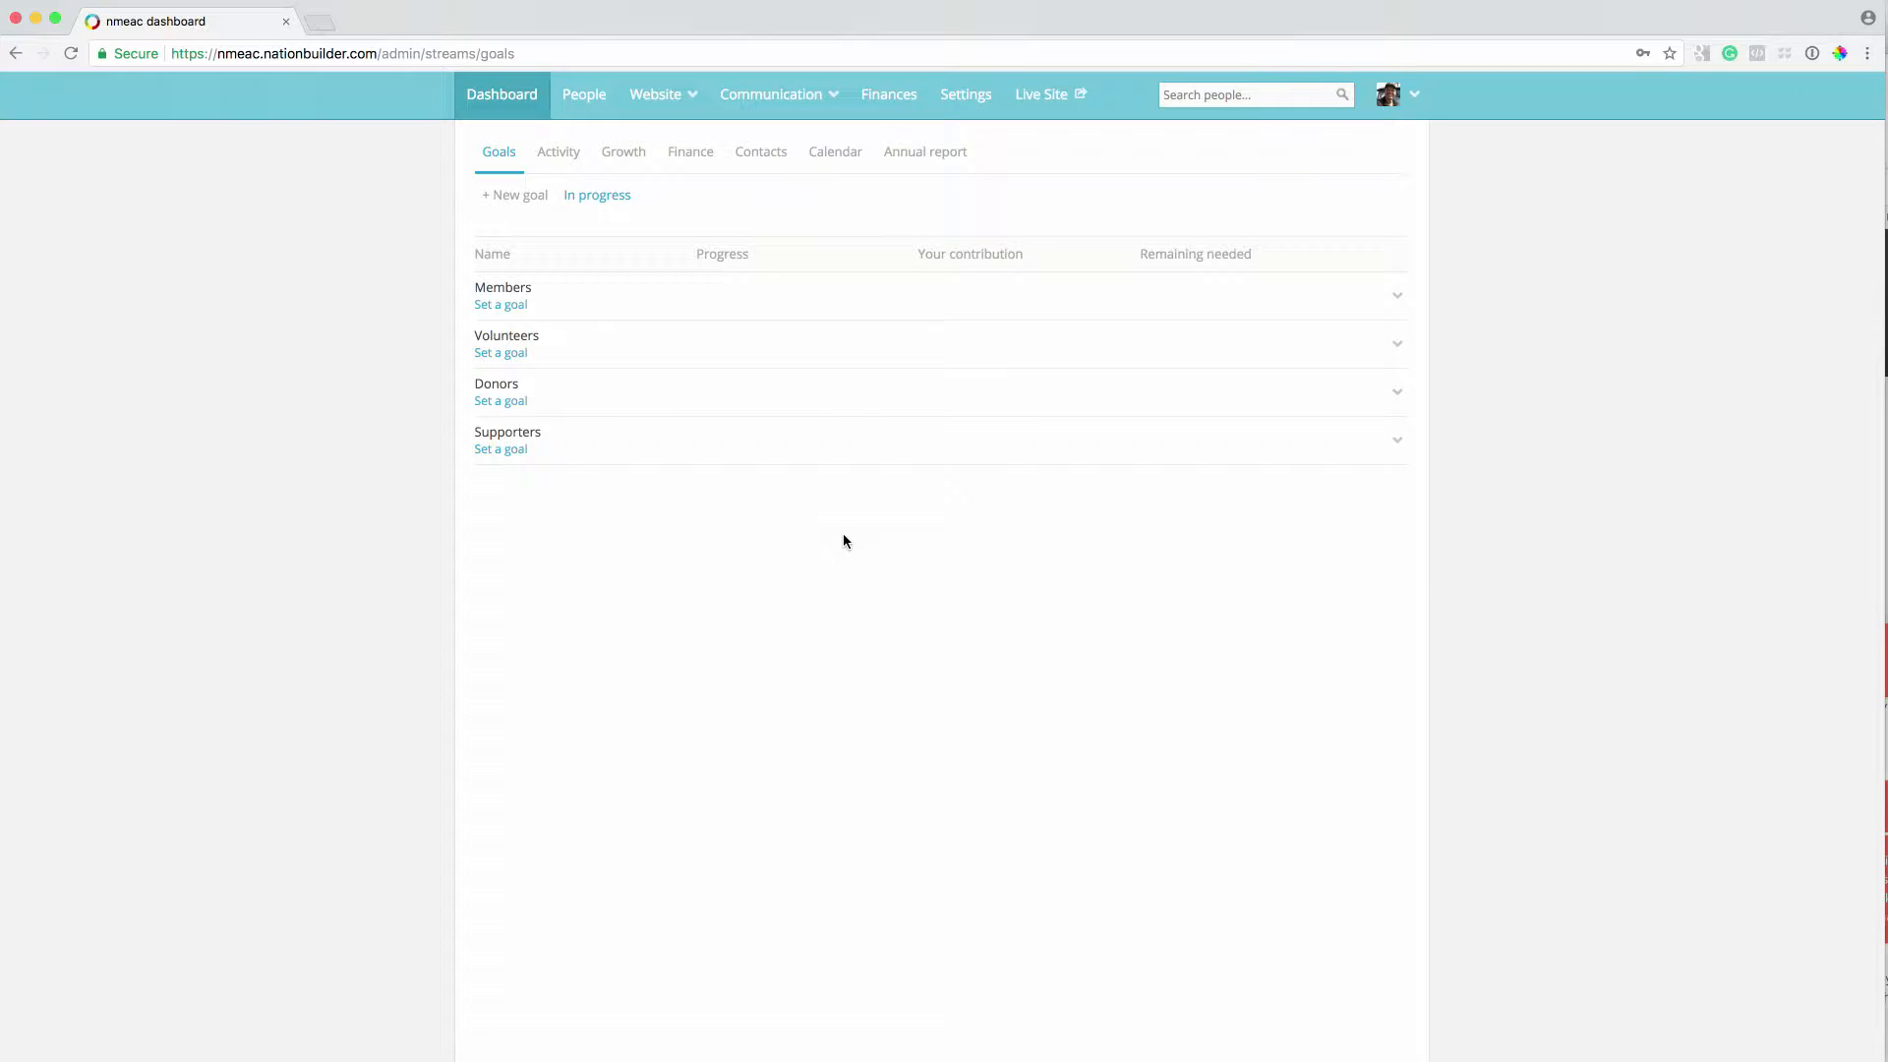
# Review the dashboard's activity stream for the last 30 days
pyautogui.click(556, 156)
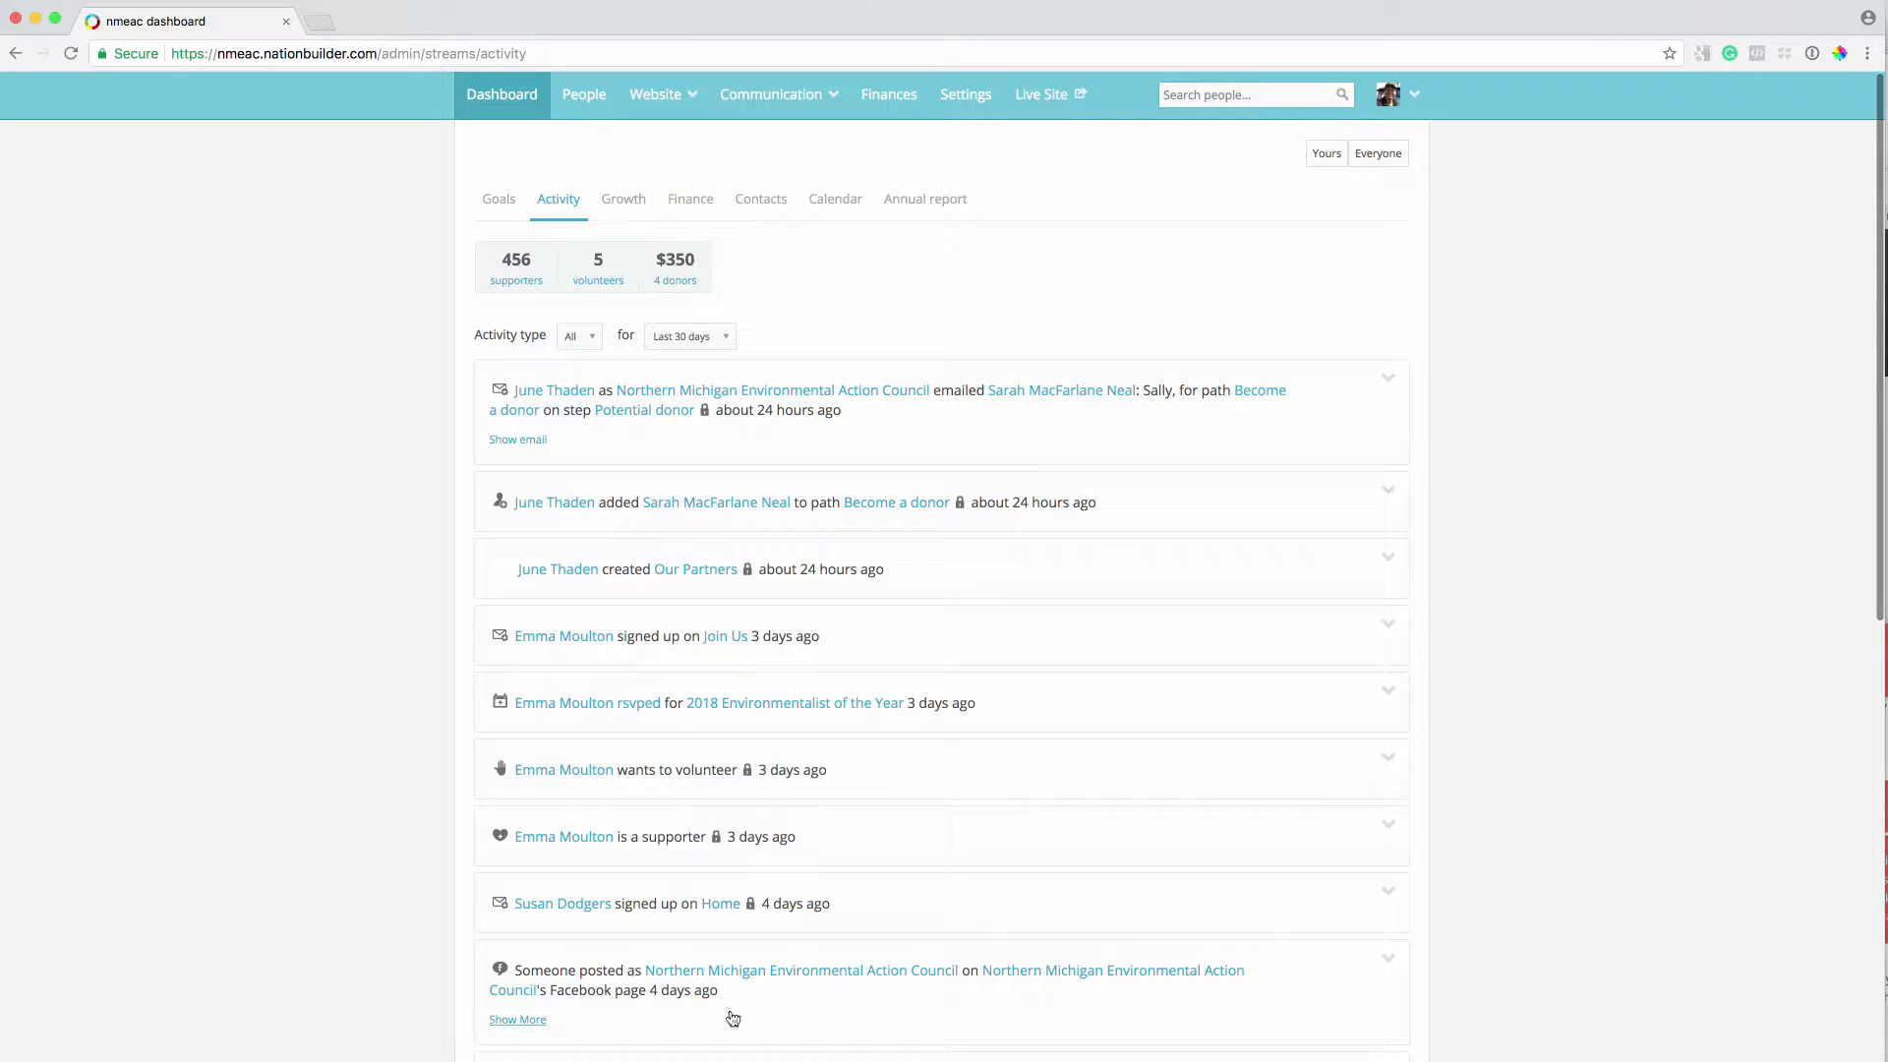
pyautogui.scroll(-10, 1093, 822)
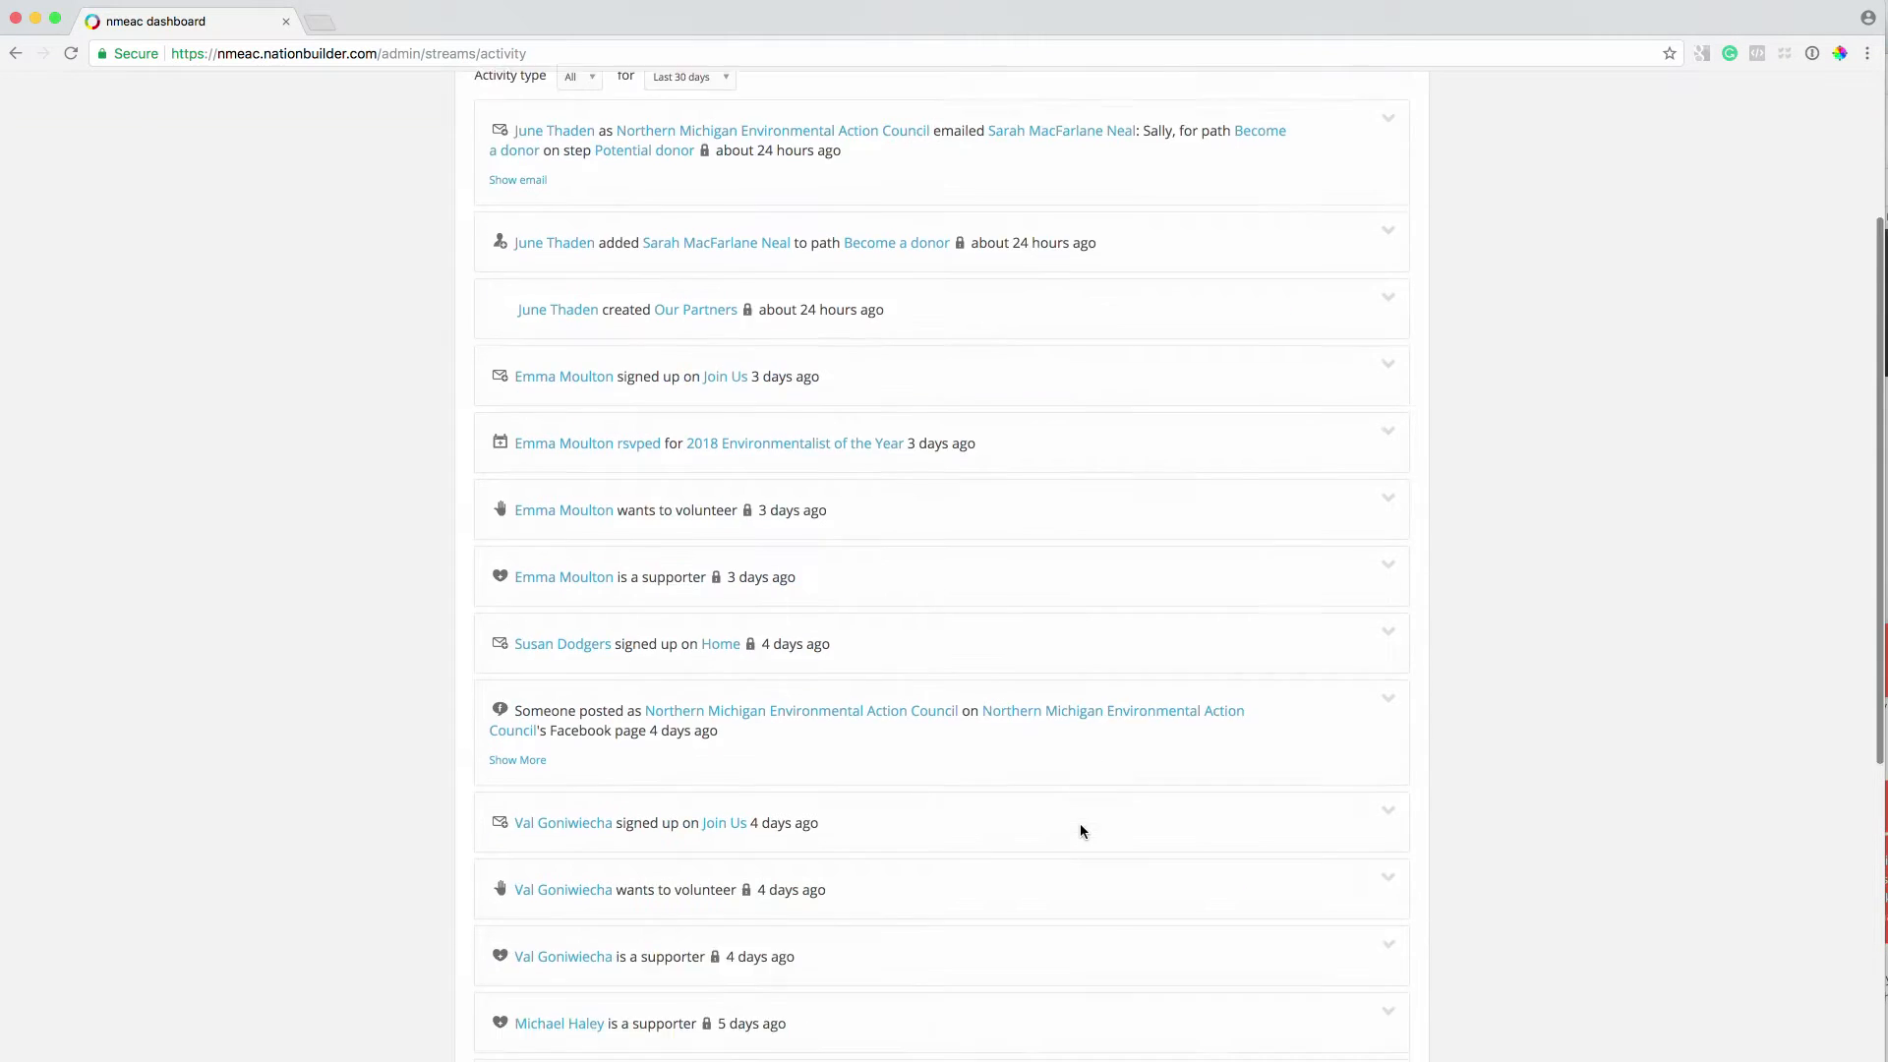
pyautogui.scroll(10, 1066, 828)
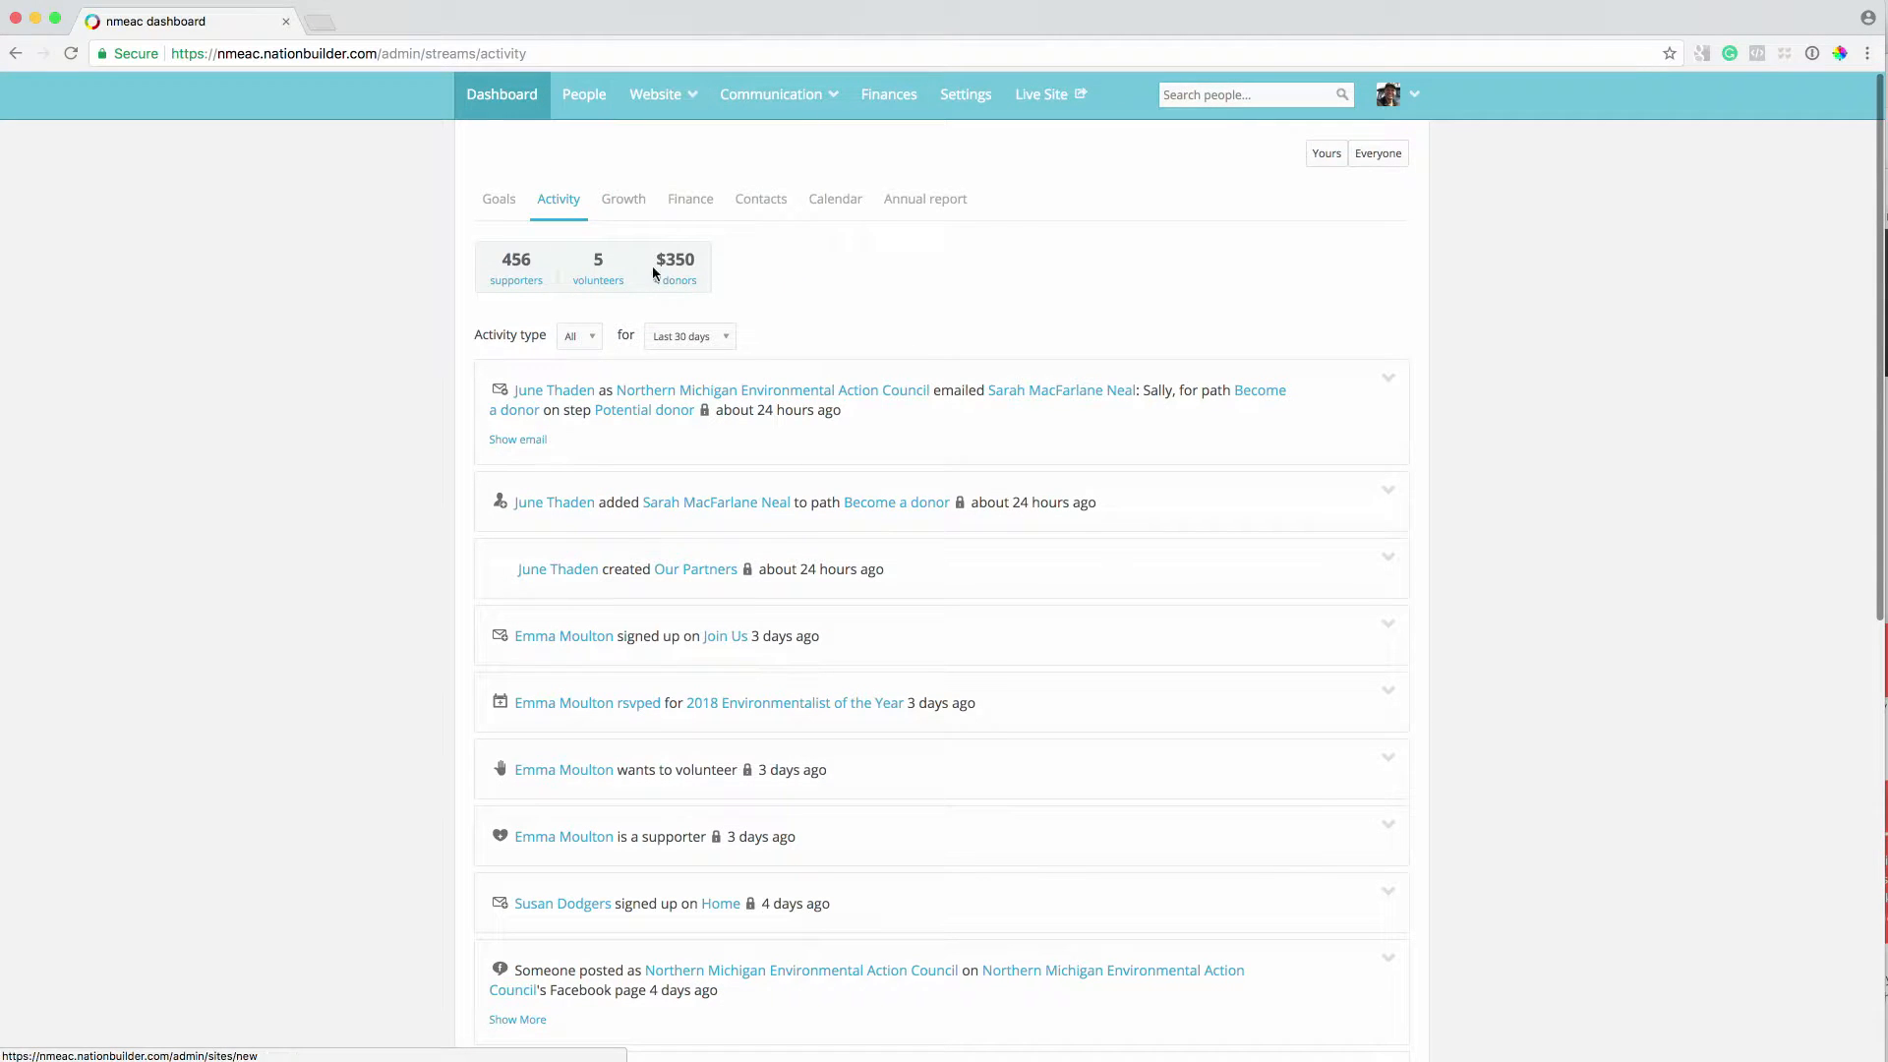
# Review the dashboard's growth chart, event calendar and annual report page, and return to the goals overview
pyautogui.click(624, 201)
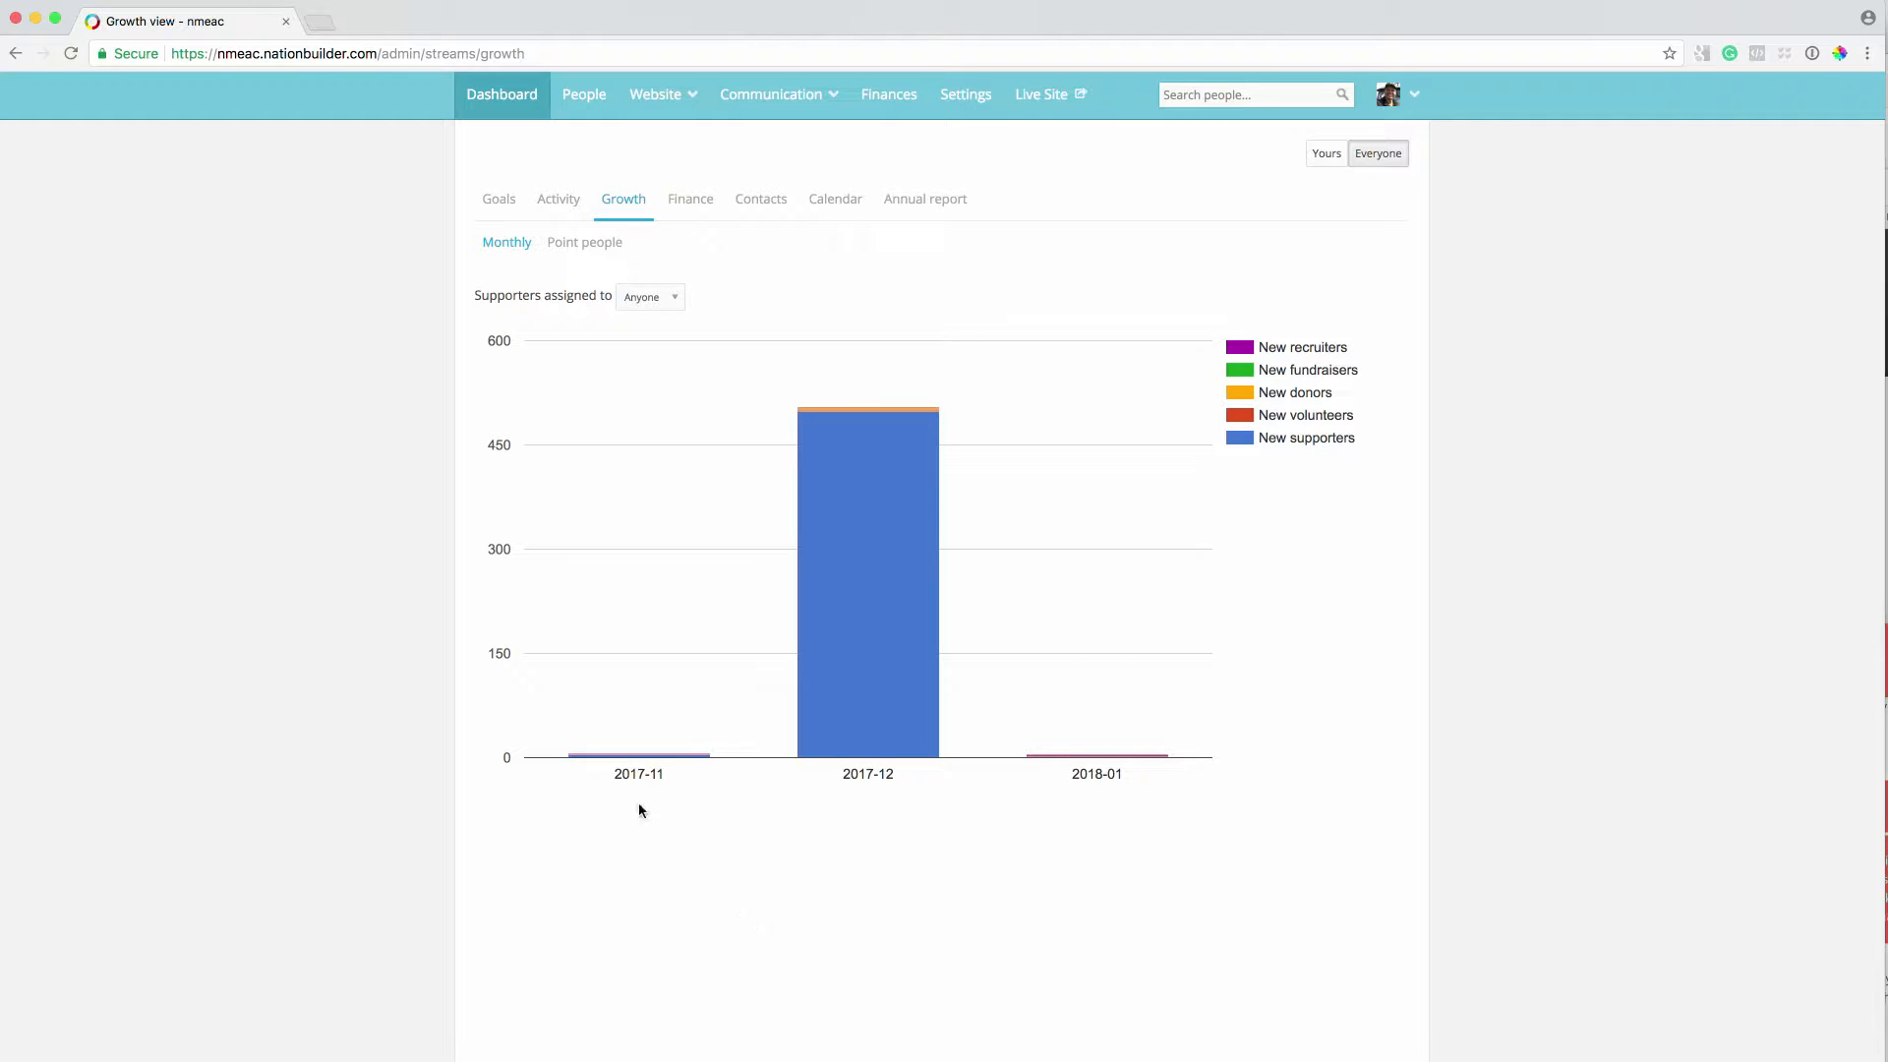
pyautogui.click(834, 215)
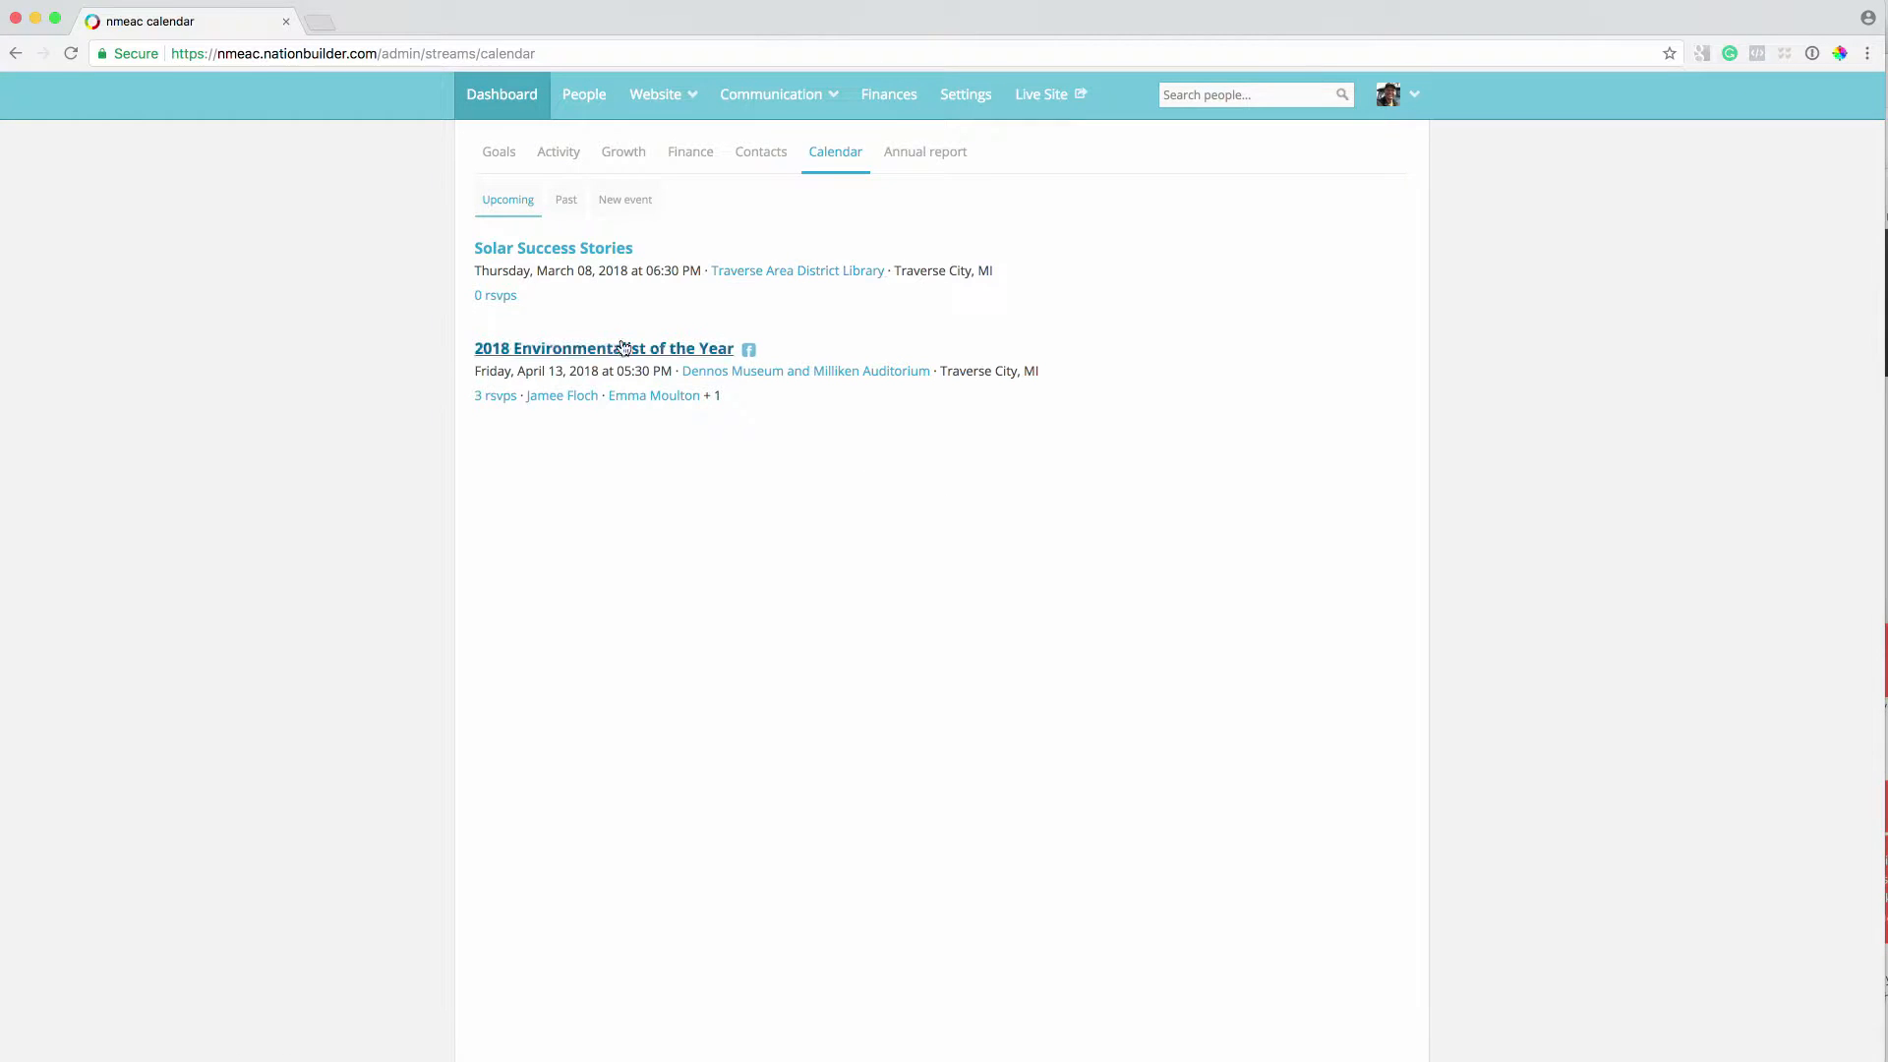
pyautogui.click(933, 178)
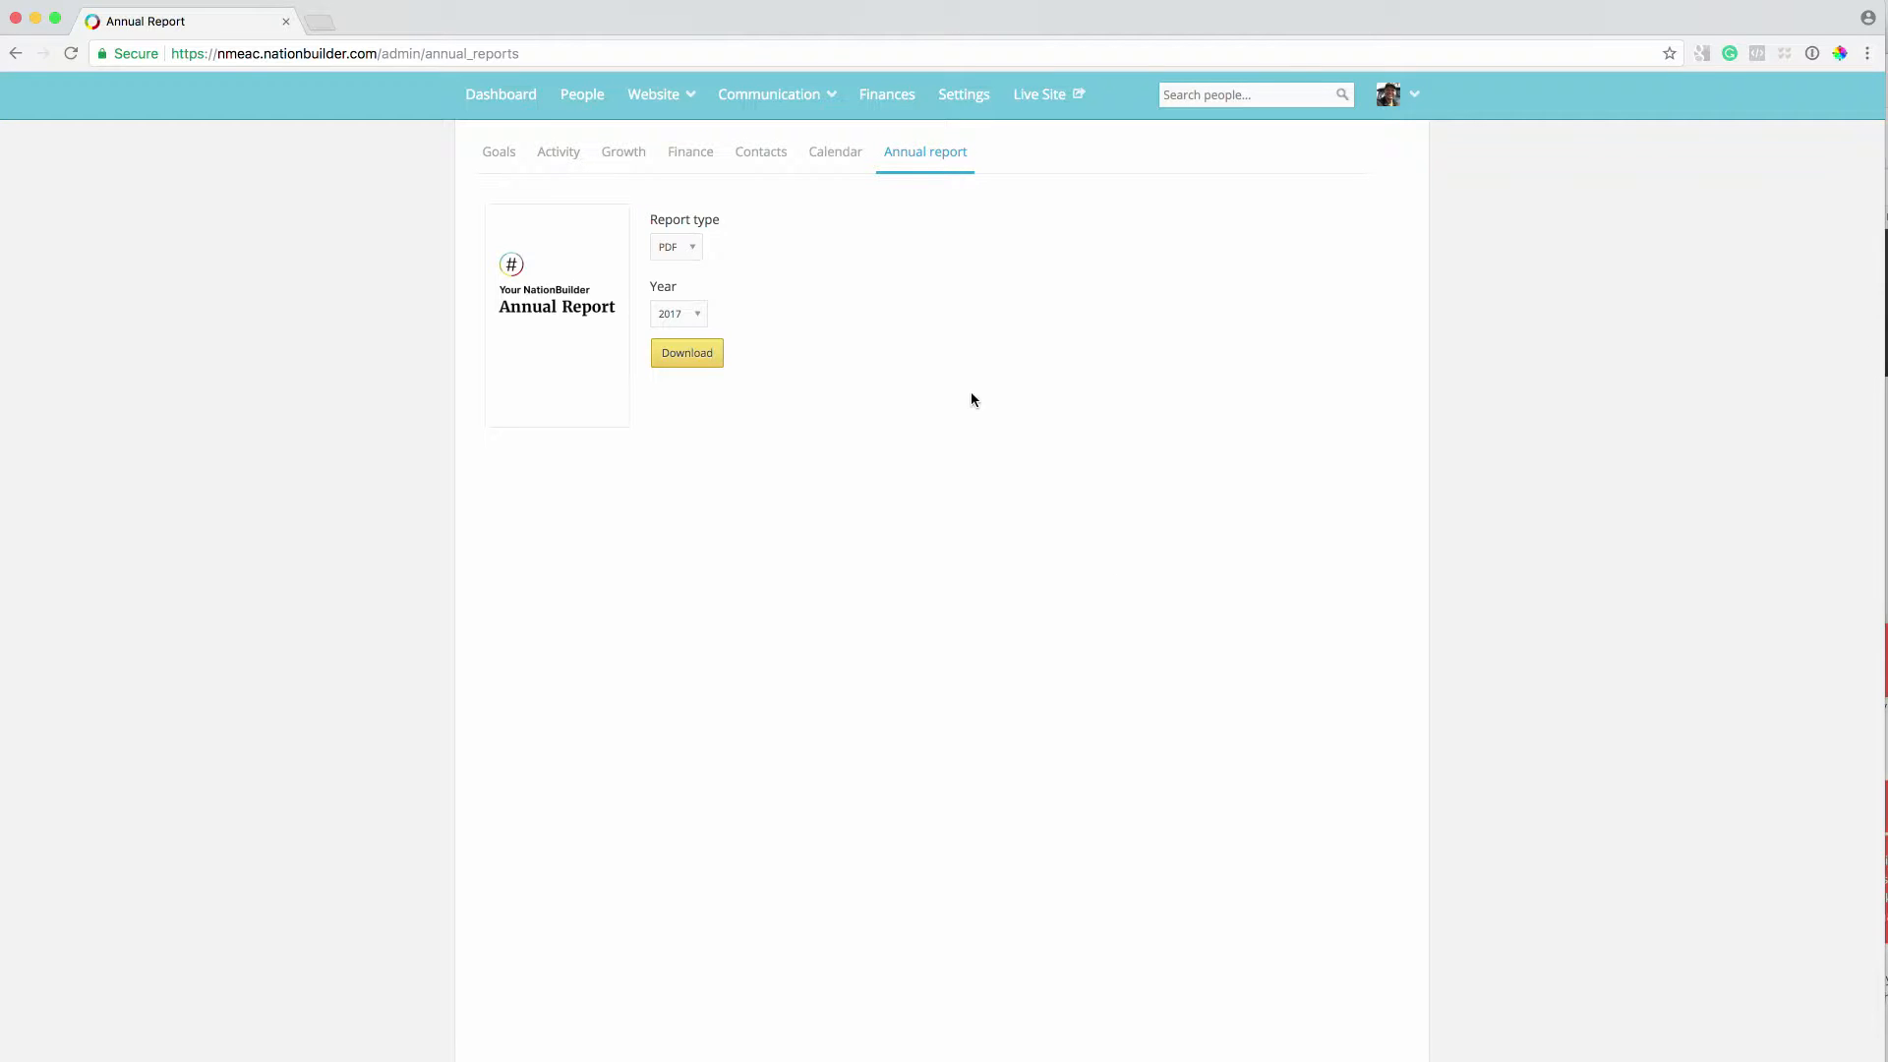
pyautogui.click(498, 151)
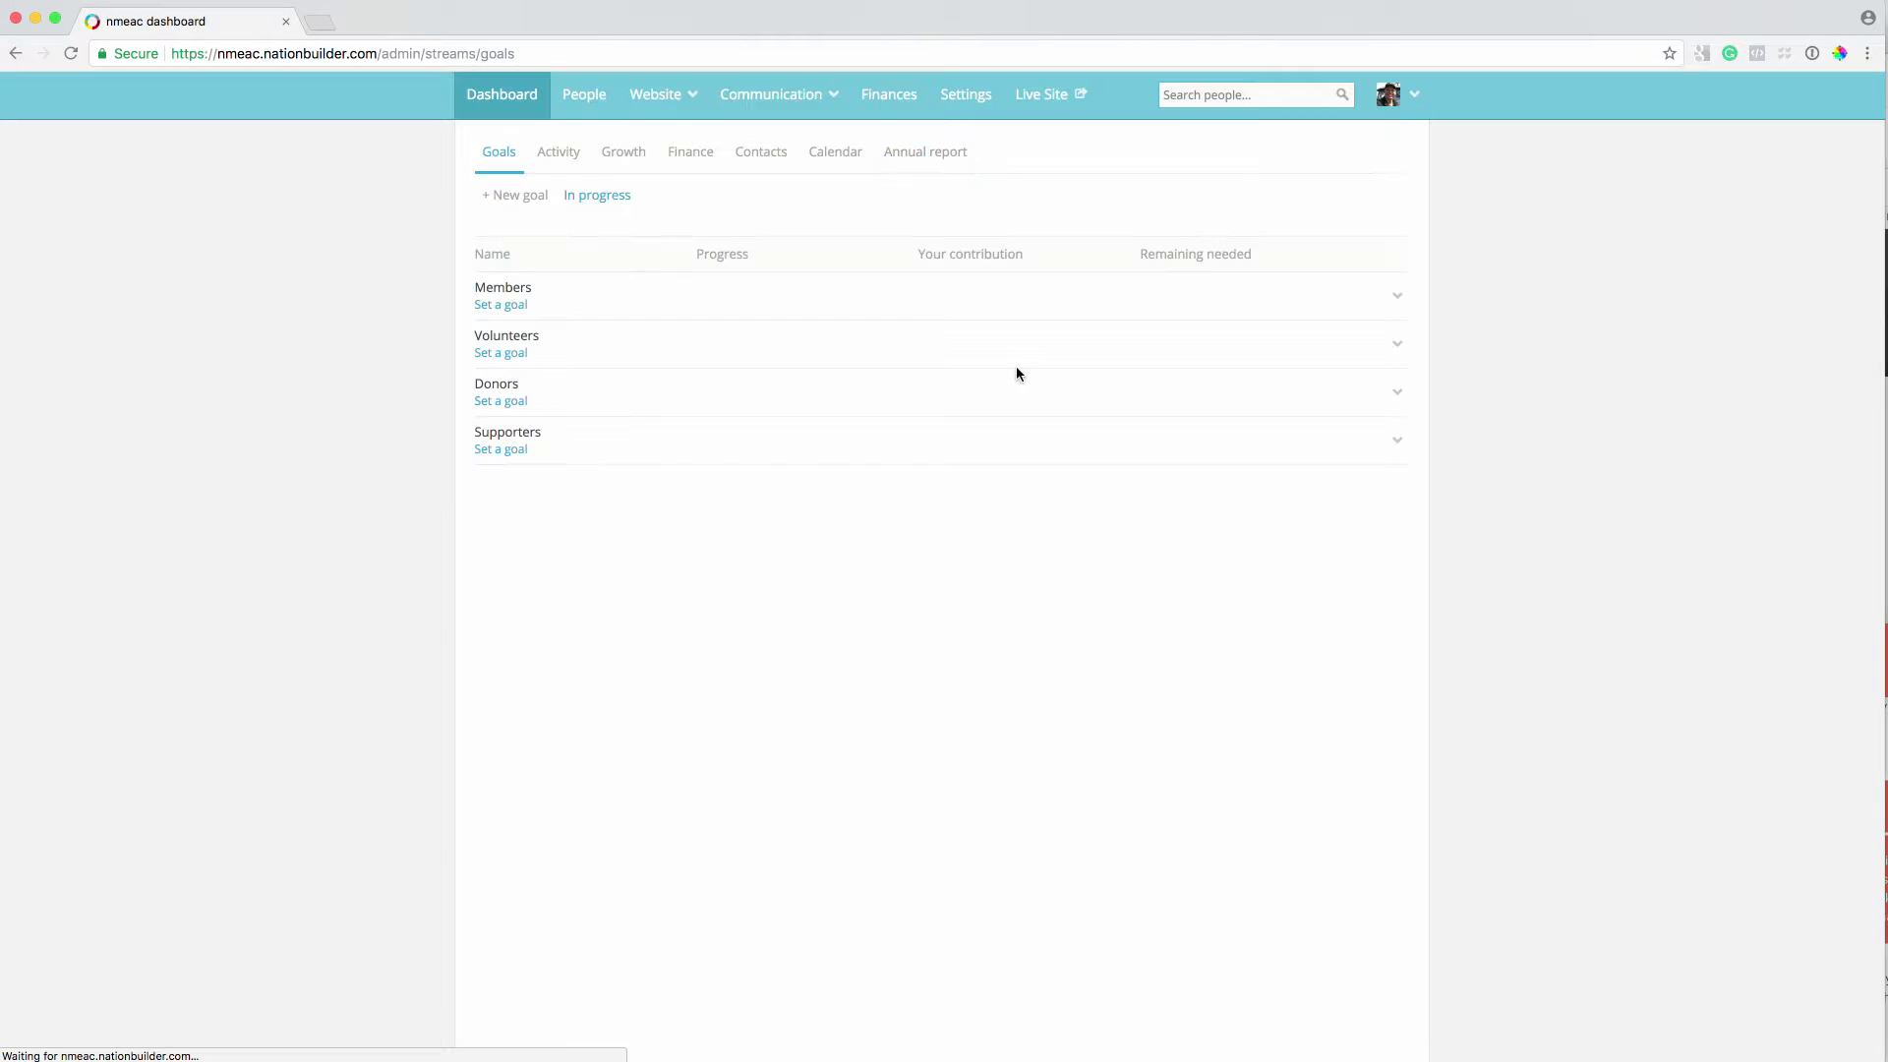
# Open the Northern Michigan Environmental Action Council website's page list and compare it with the live site's navigation
pyautogui.moveTo(691, 99)
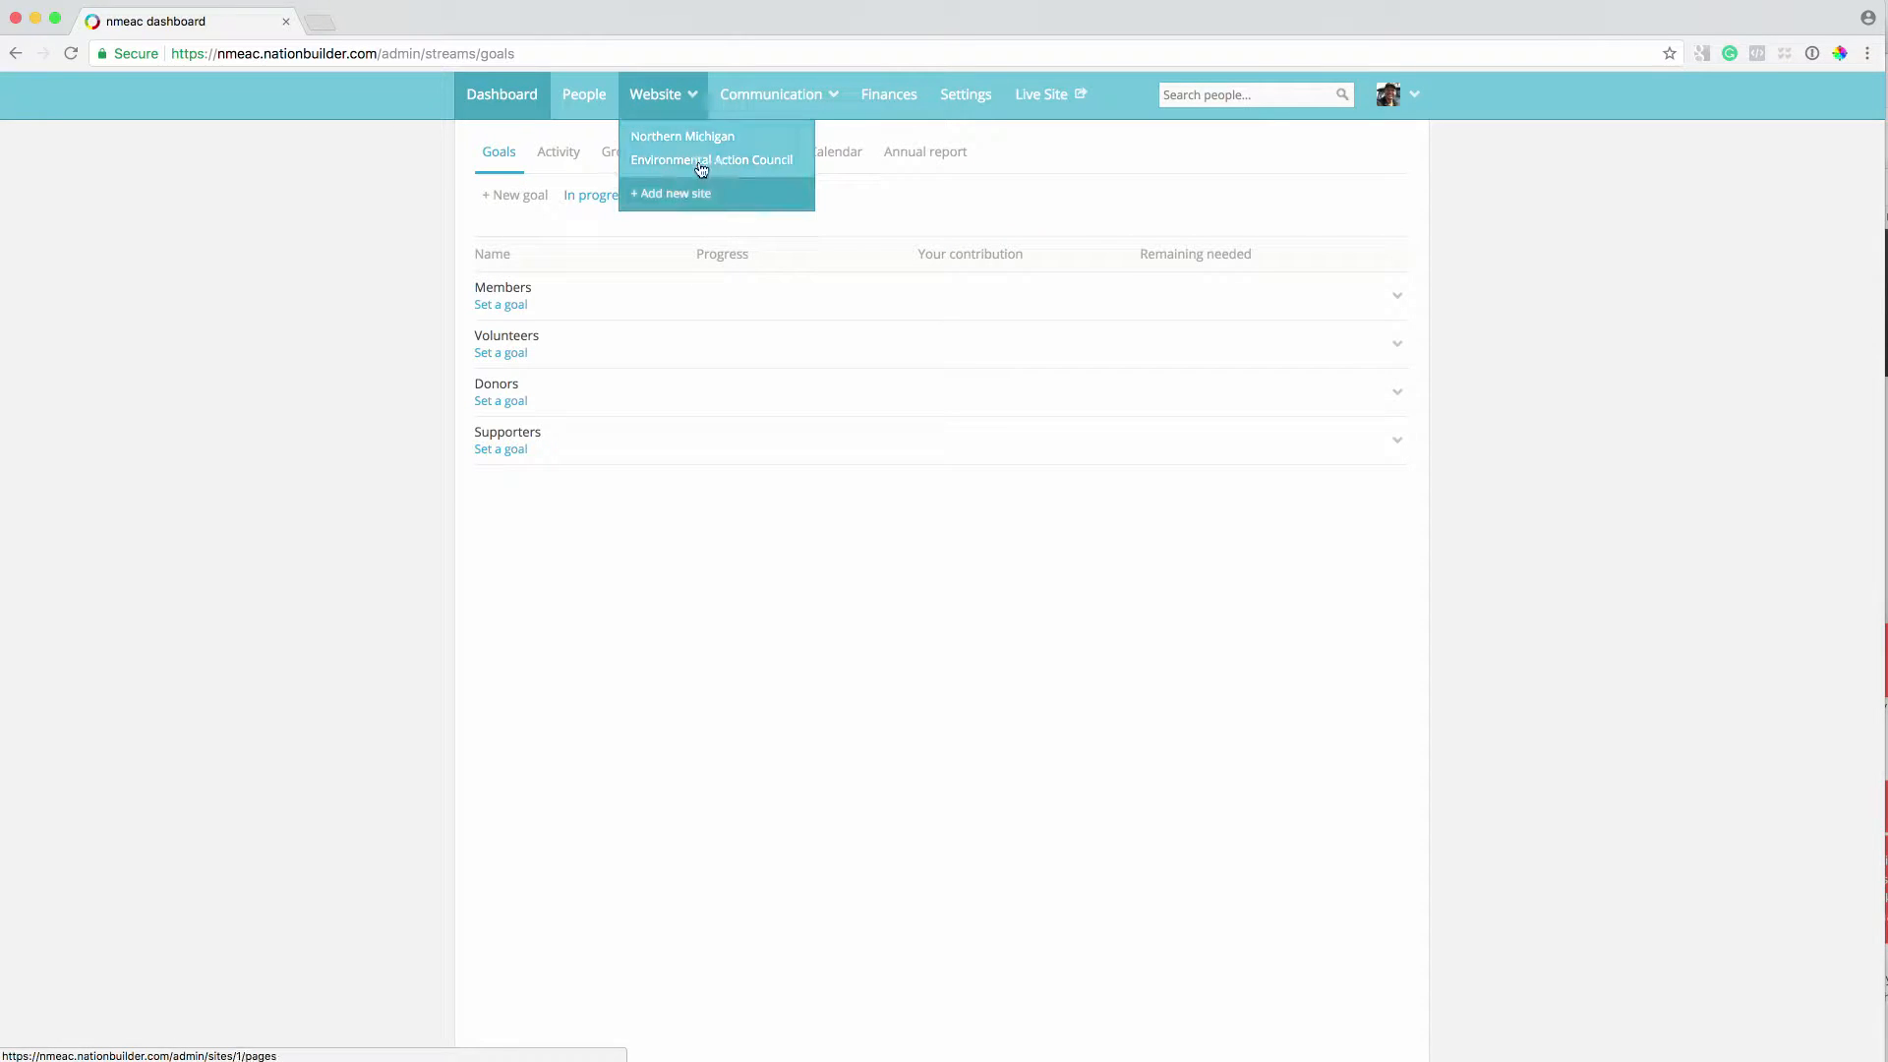
pyautogui.click(667, 143)
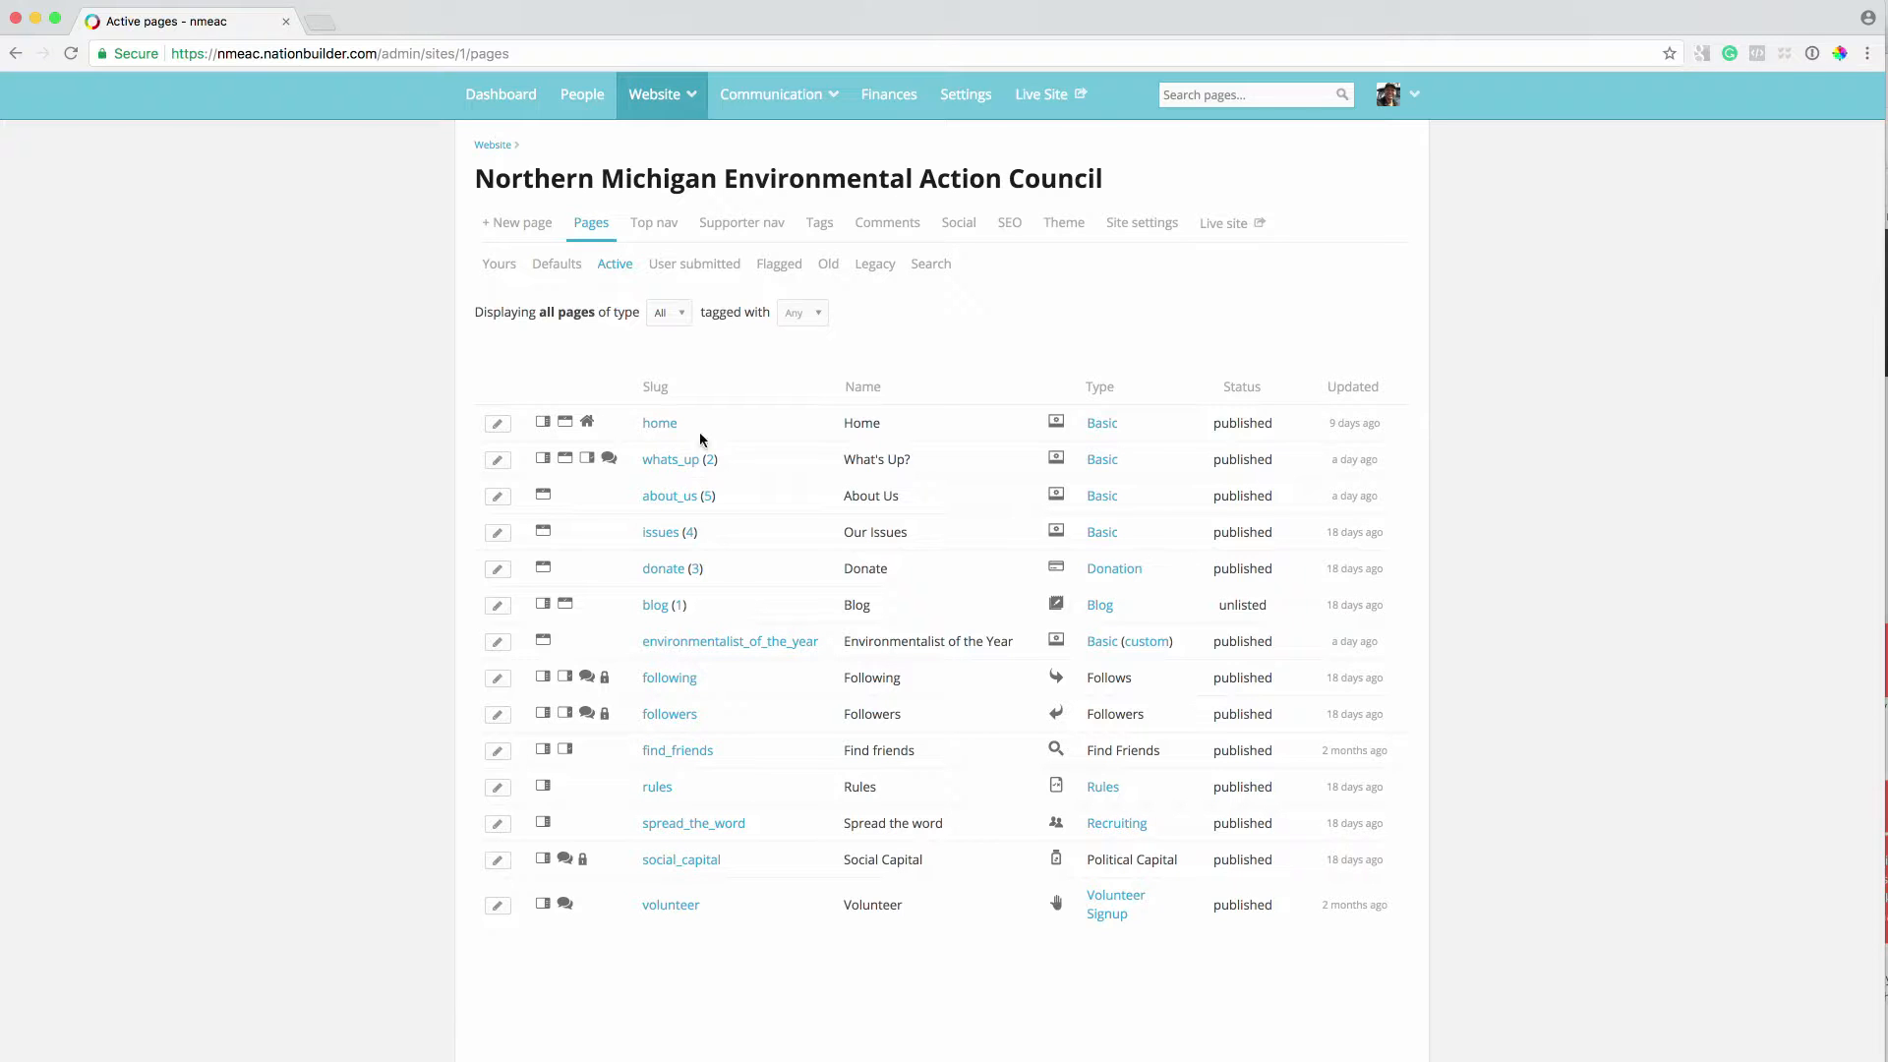
pyautogui.click(1077, 102)
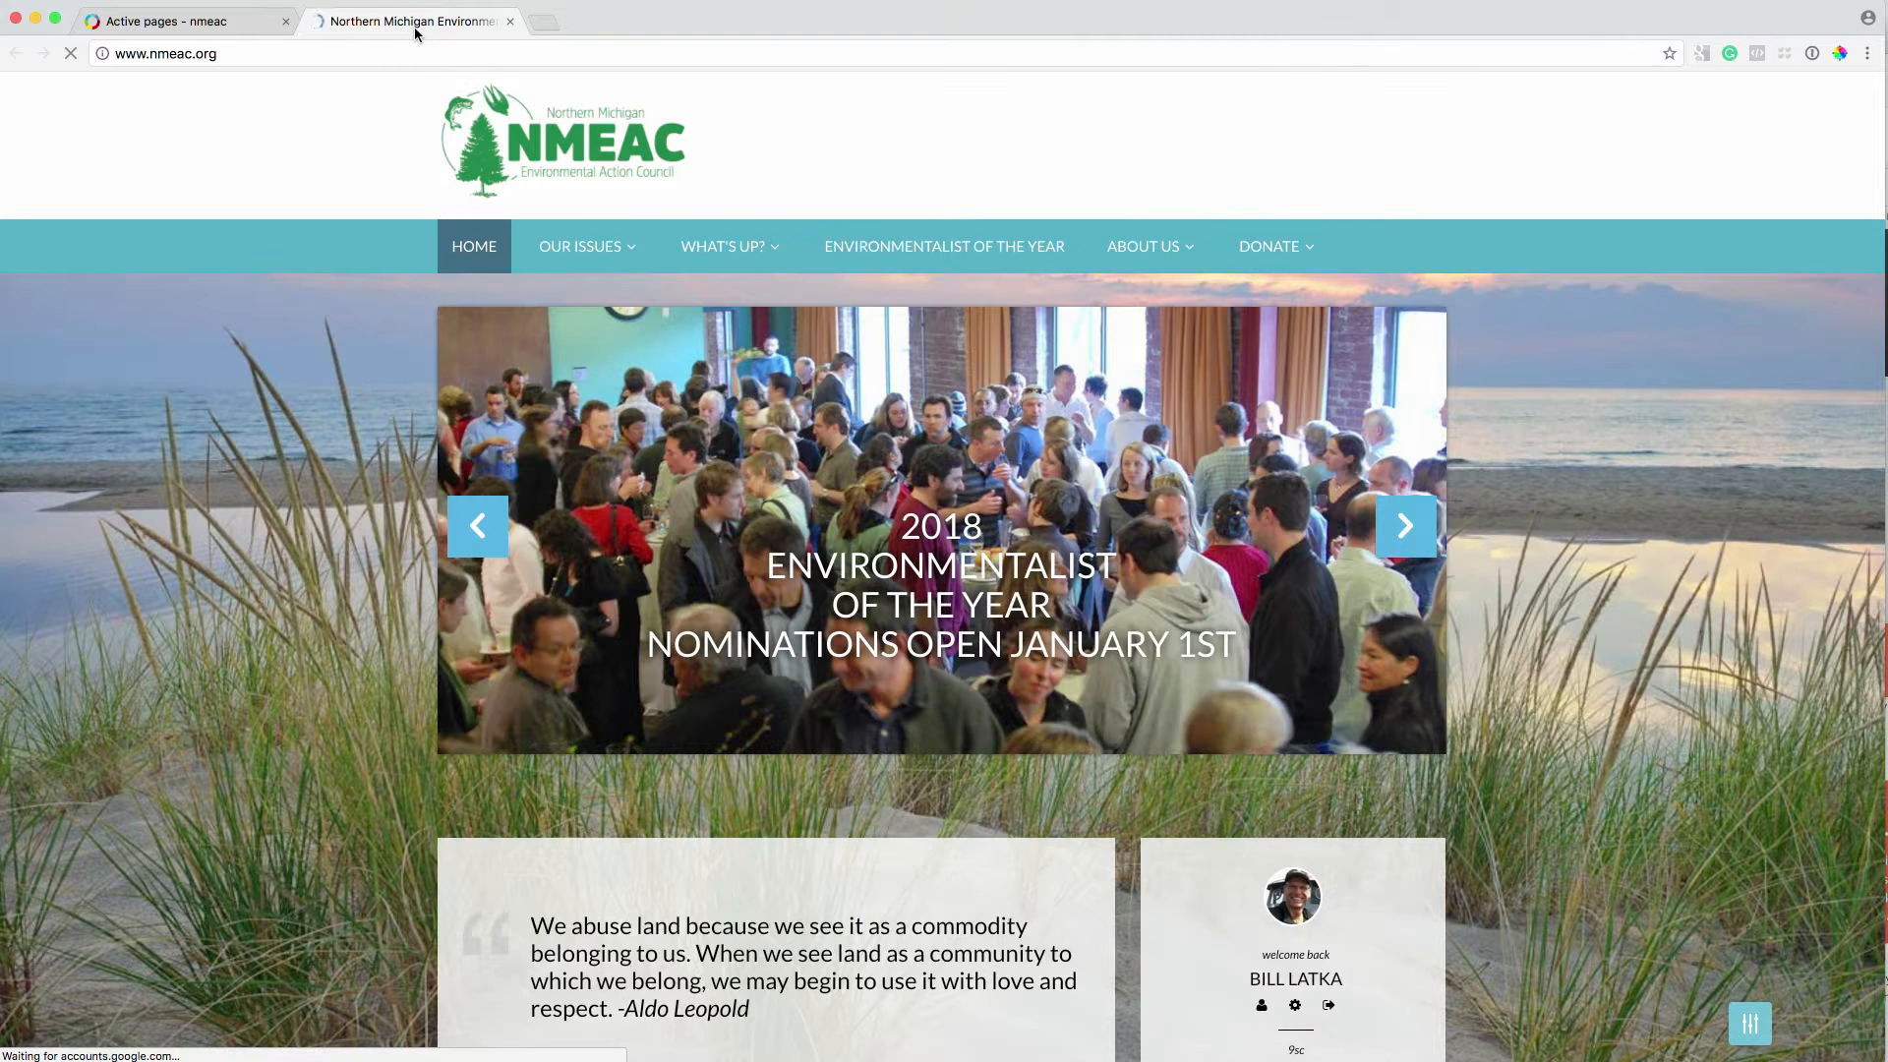
pyautogui.moveTo(587, 269)
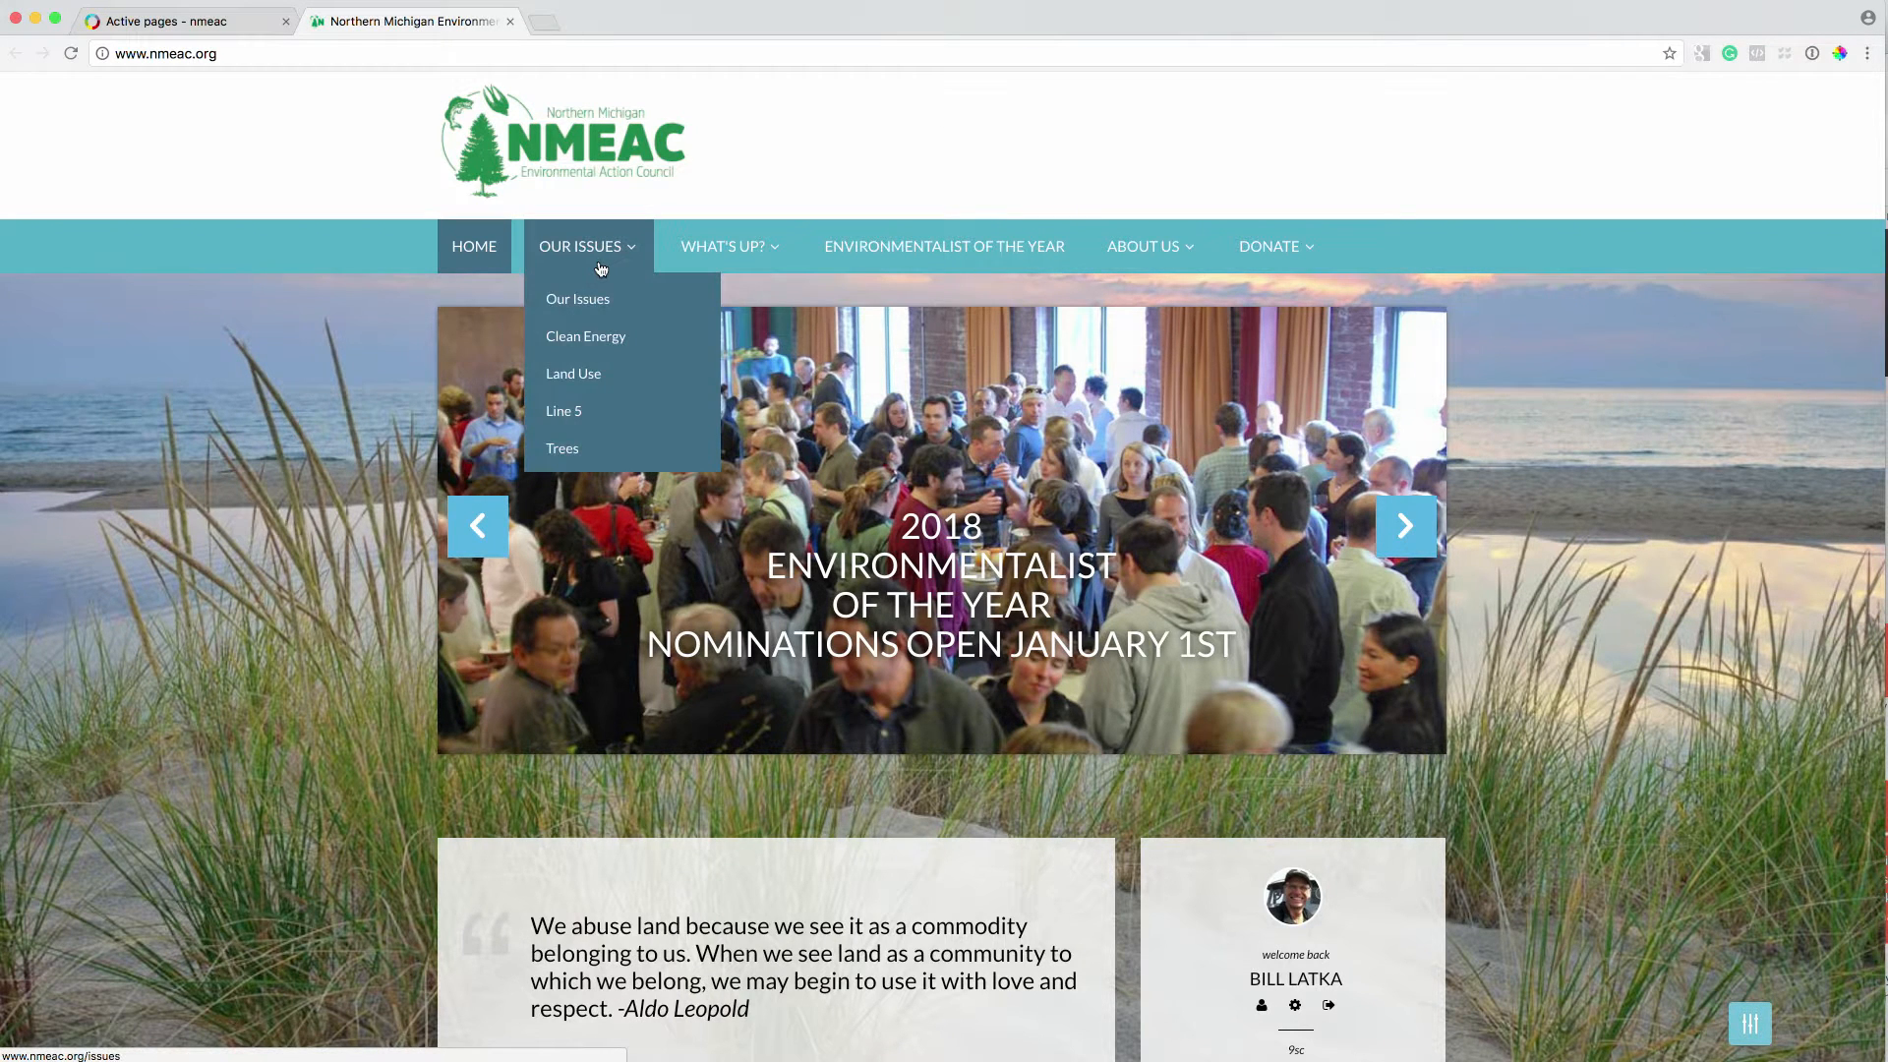
pyautogui.moveTo(1151, 250)
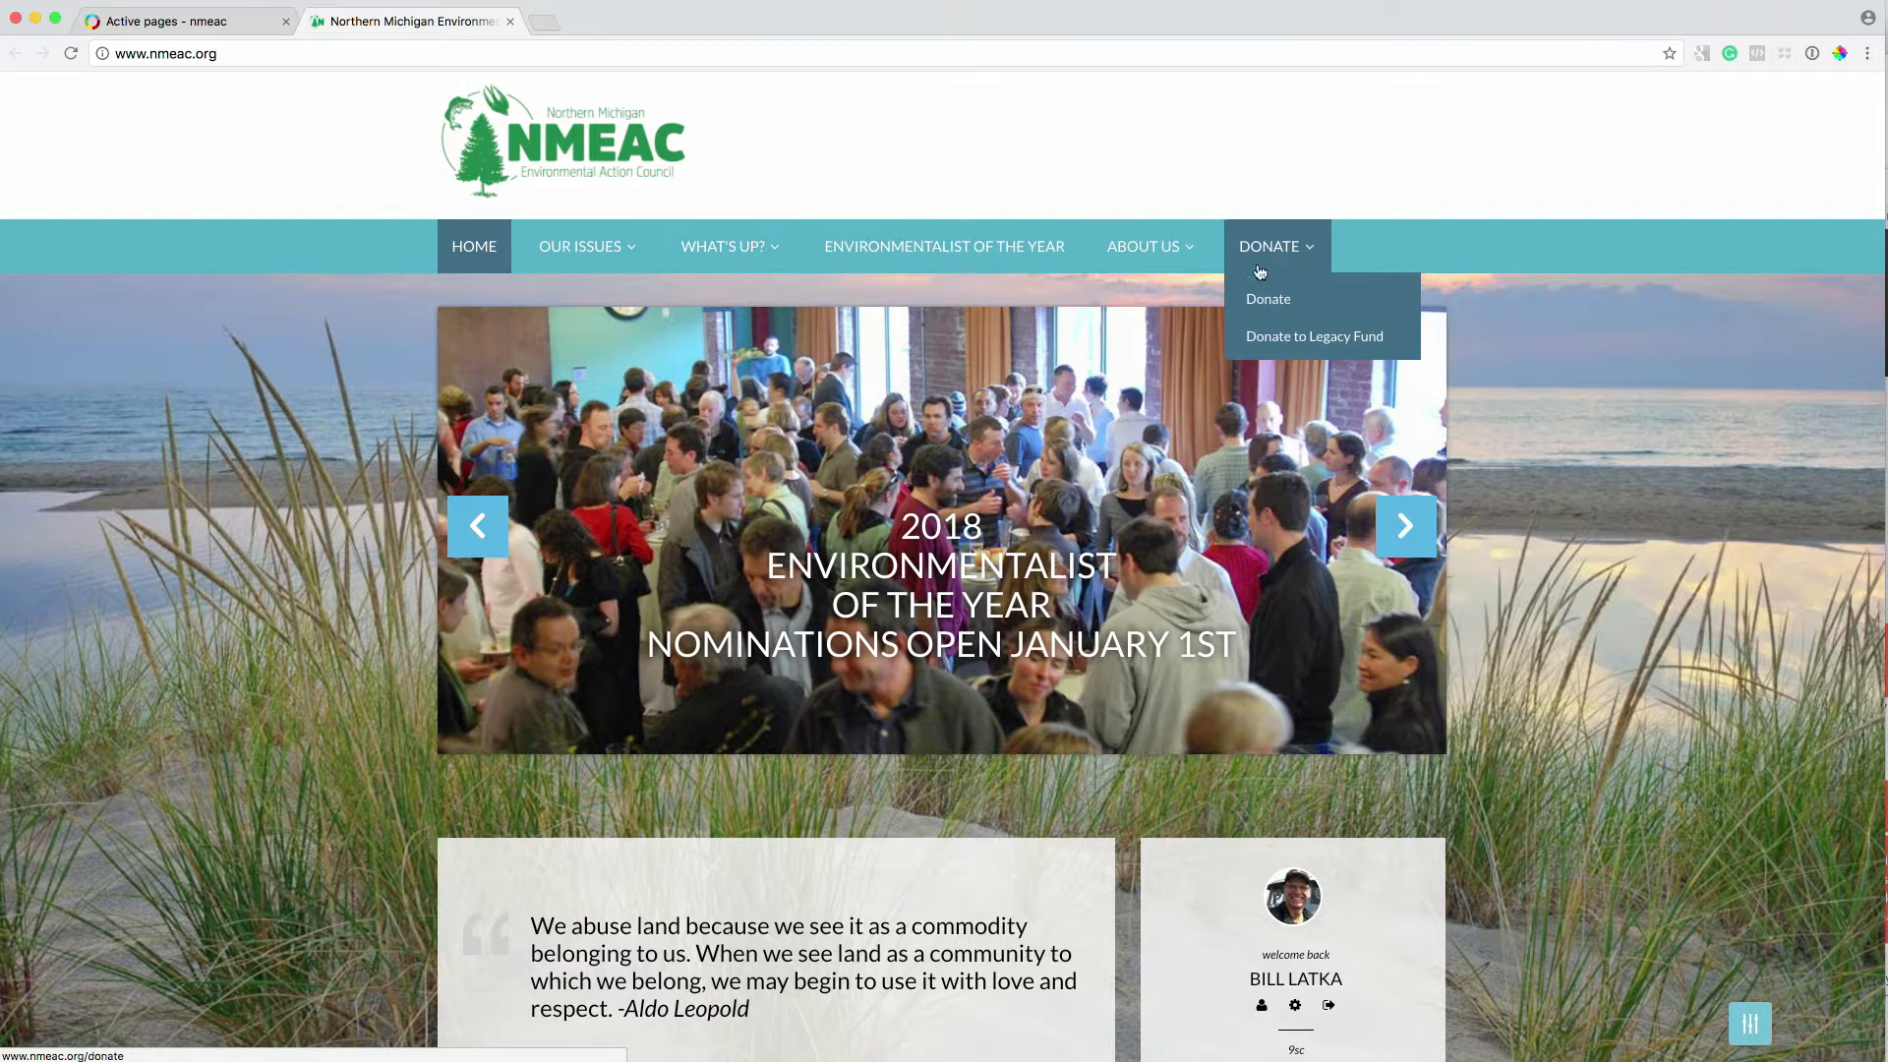
pyautogui.click(173, 23)
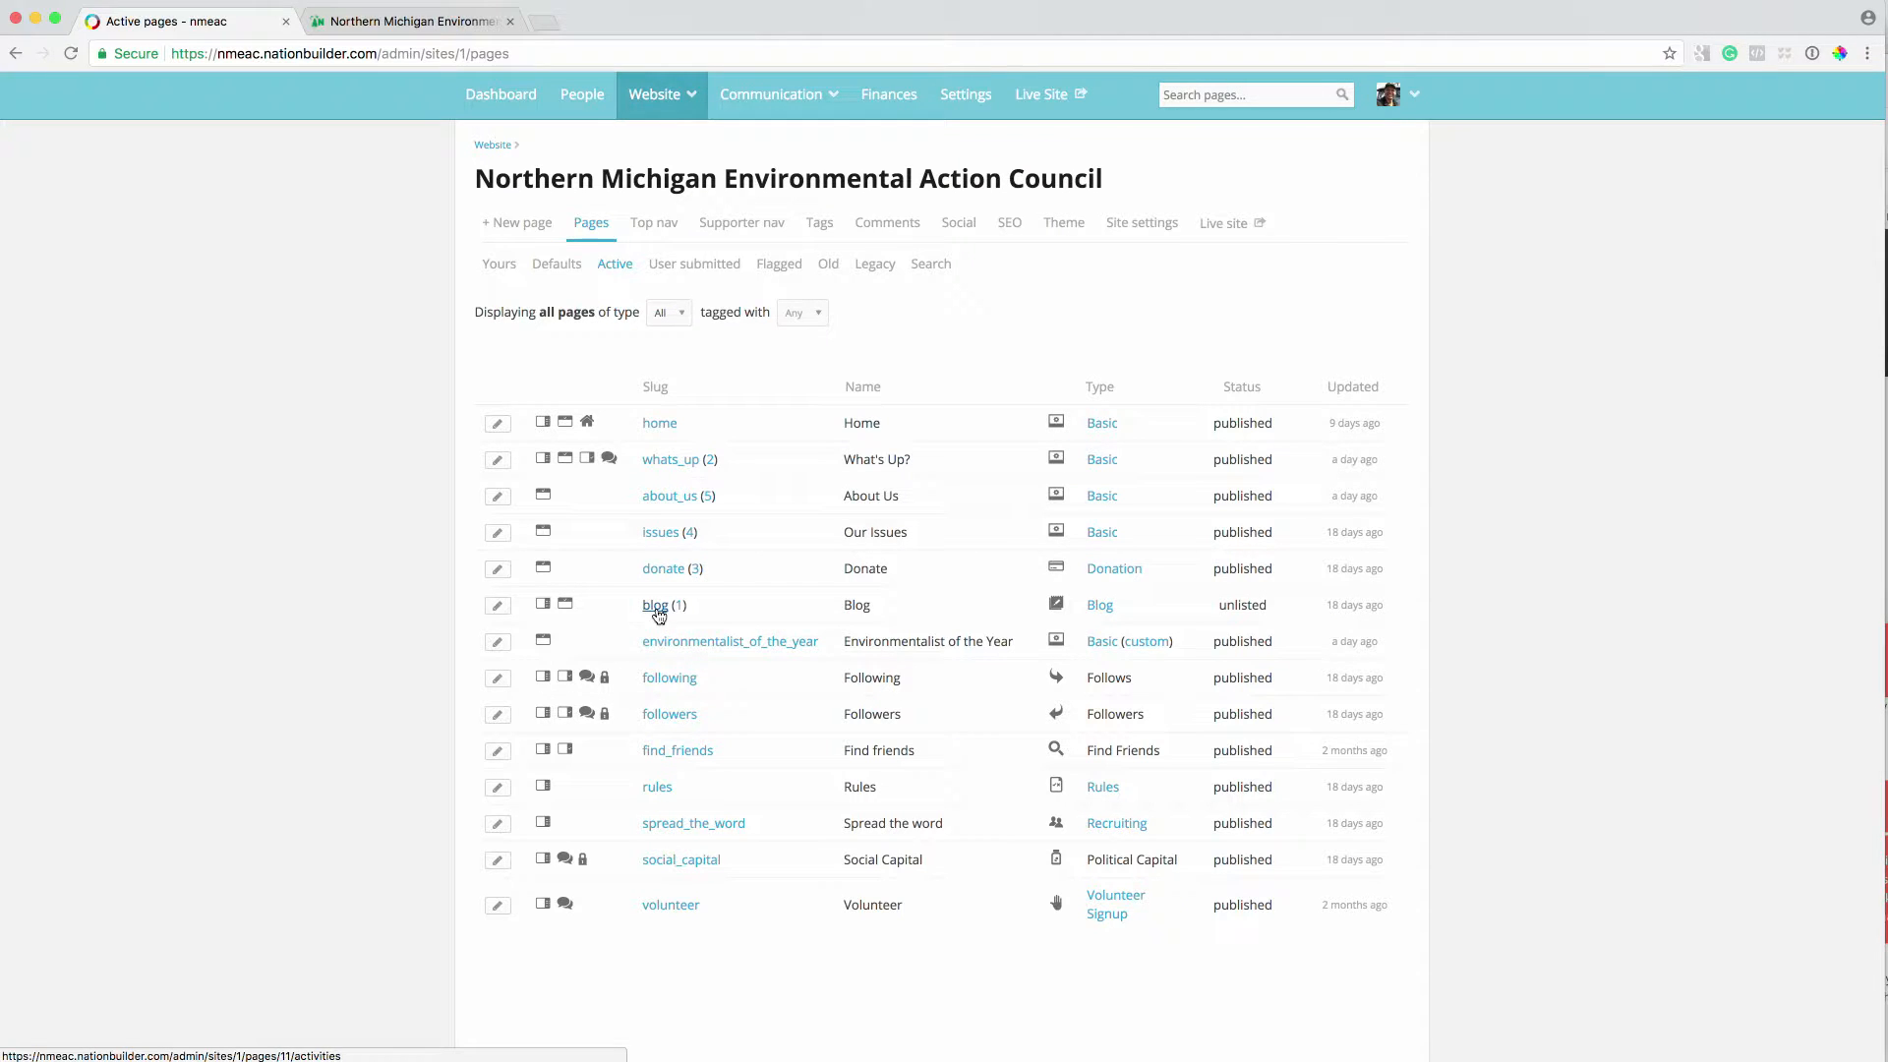
# Examine the Blog page's publication status in the page list
pyautogui.moveTo(1276, 611); pyautogui.dragTo(1202, 612)
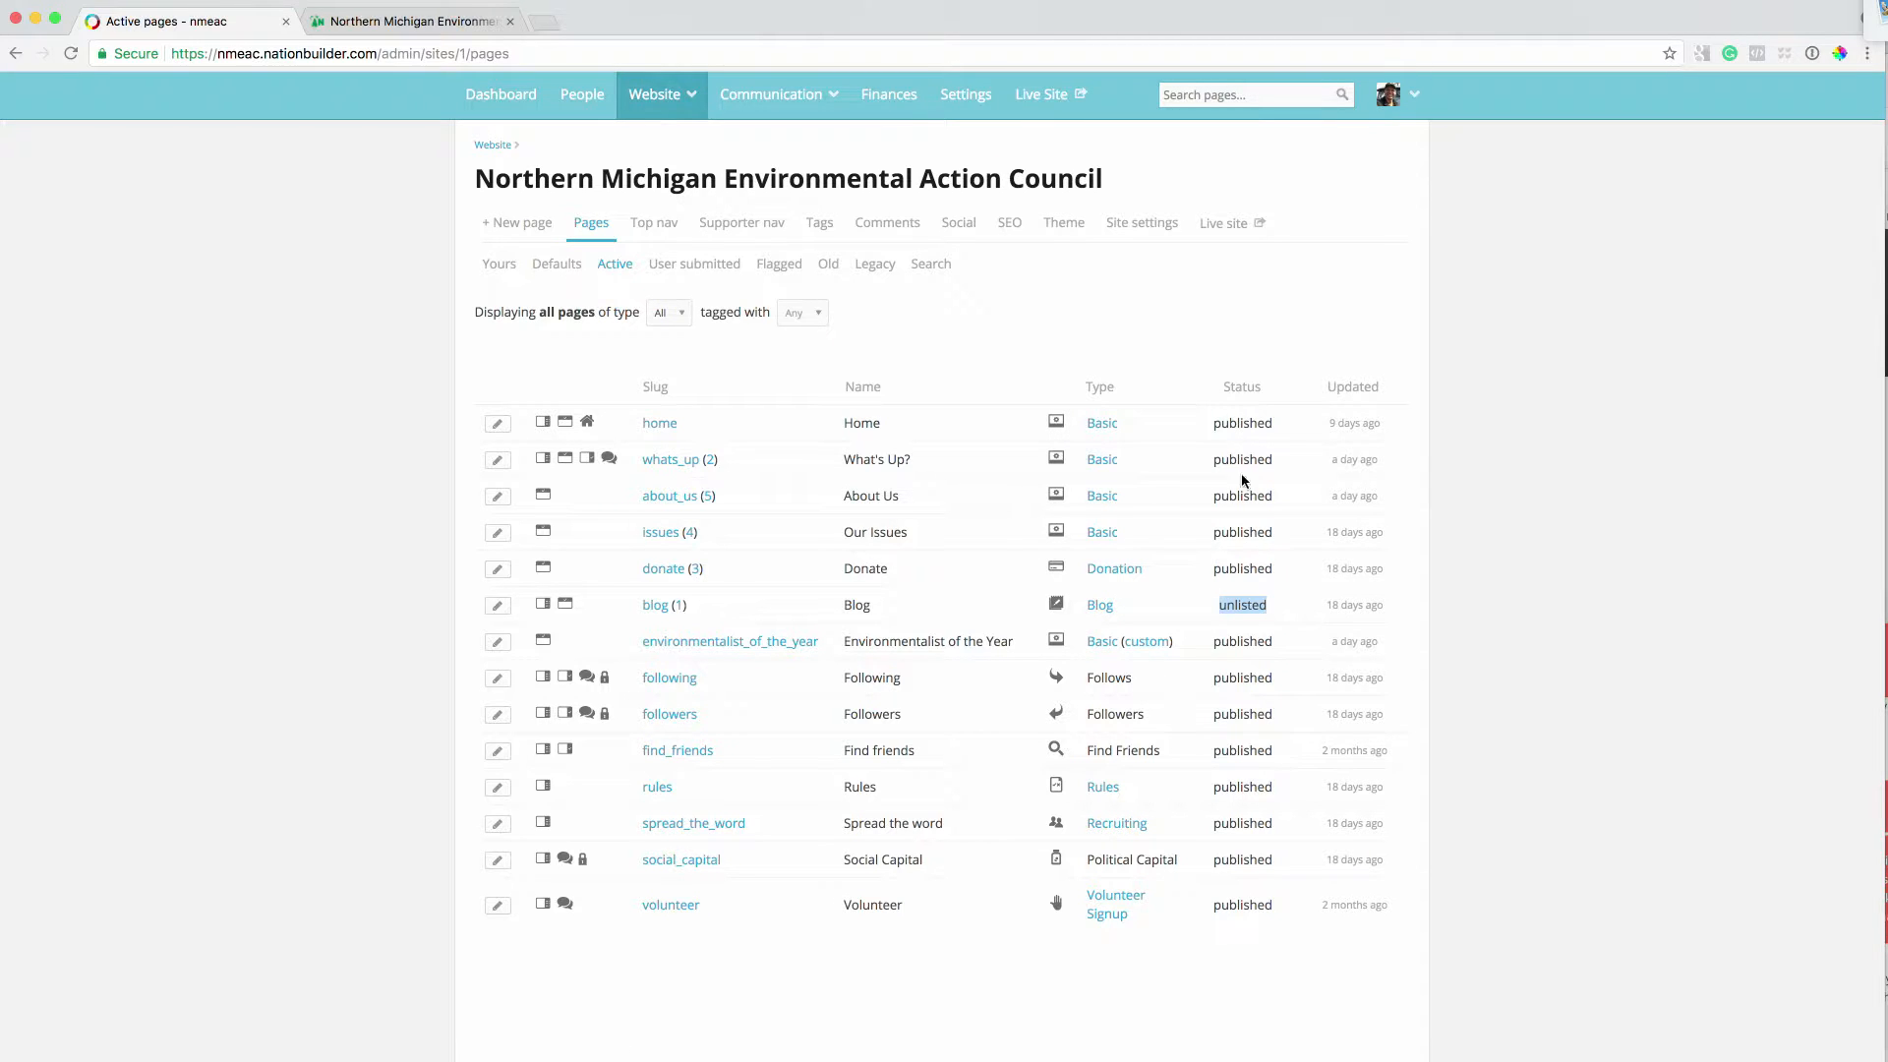
pyautogui.moveTo(1271, 606); pyautogui.dragTo(1201, 606)
pyautogui.click(1205, 573)
pyautogui.scroll(-1, 1082, 378)
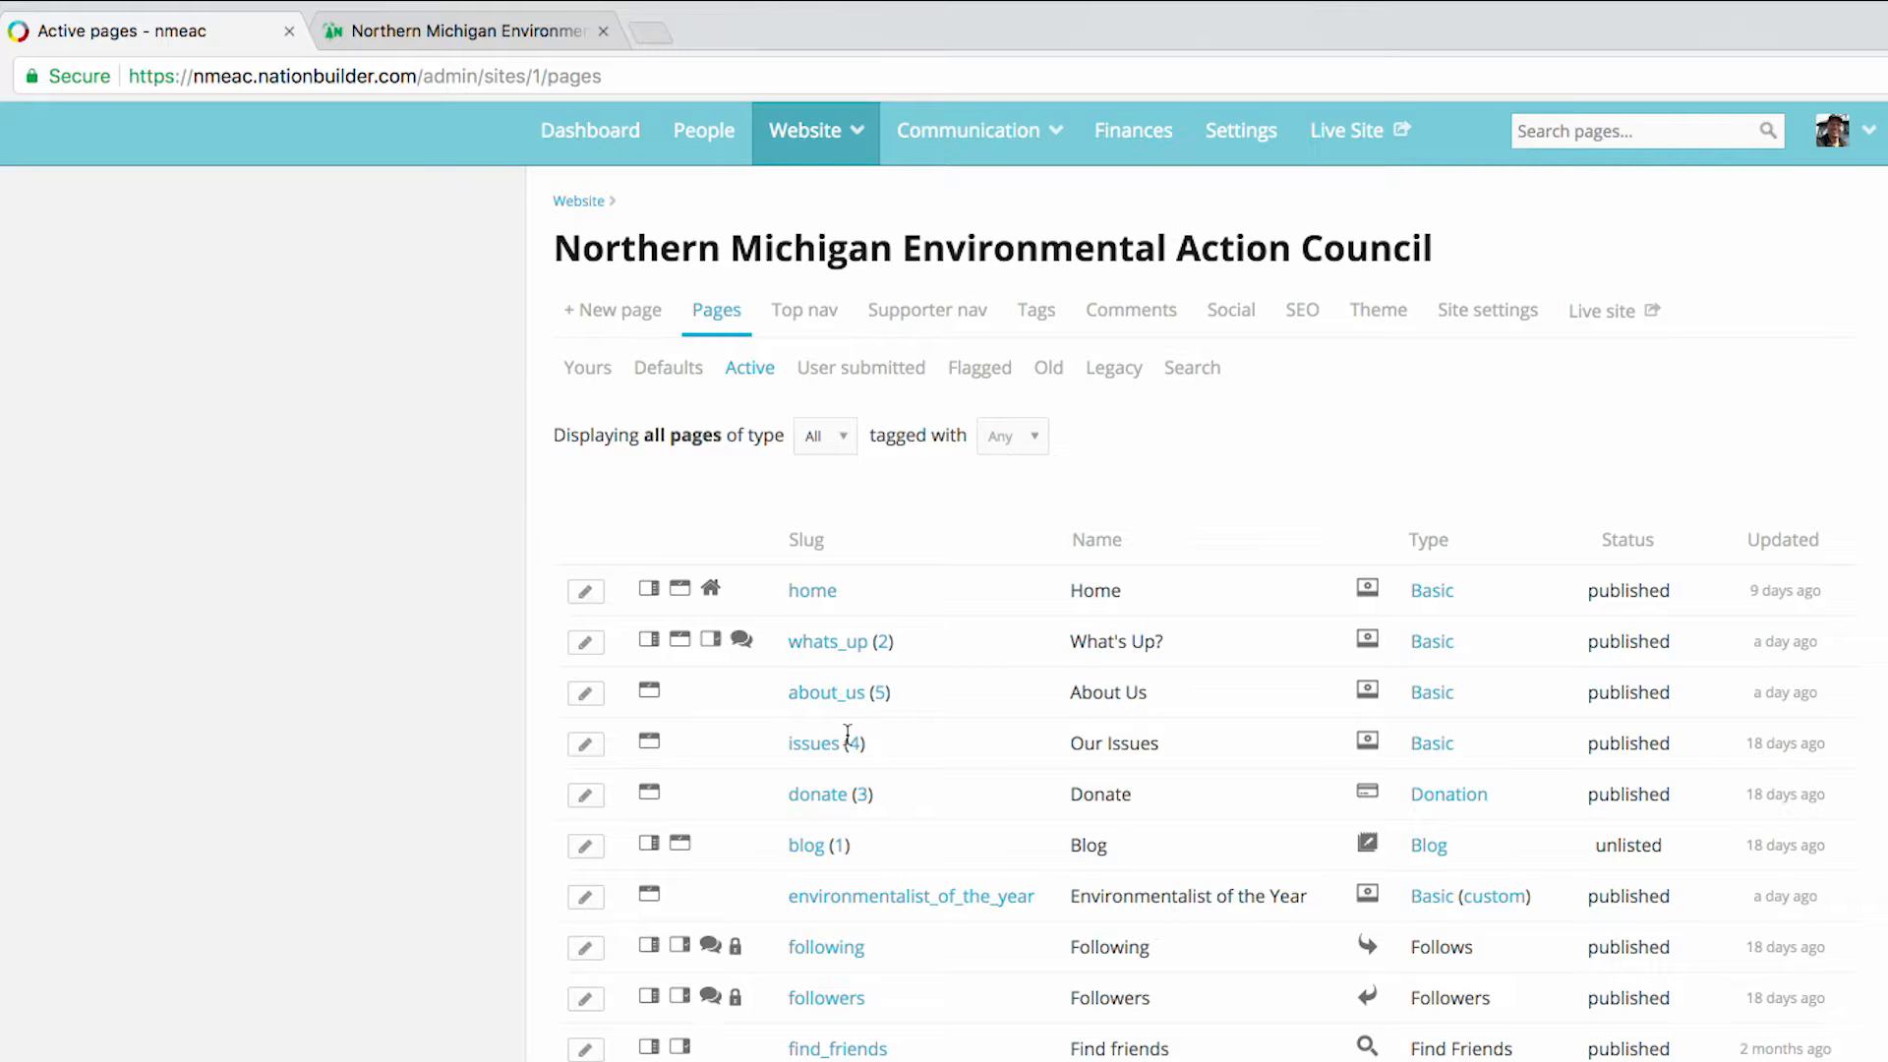
# Open the What's Up? page on the live site and highlight the domain and the /whats_up slug in its address
pyautogui.click(483, 33)
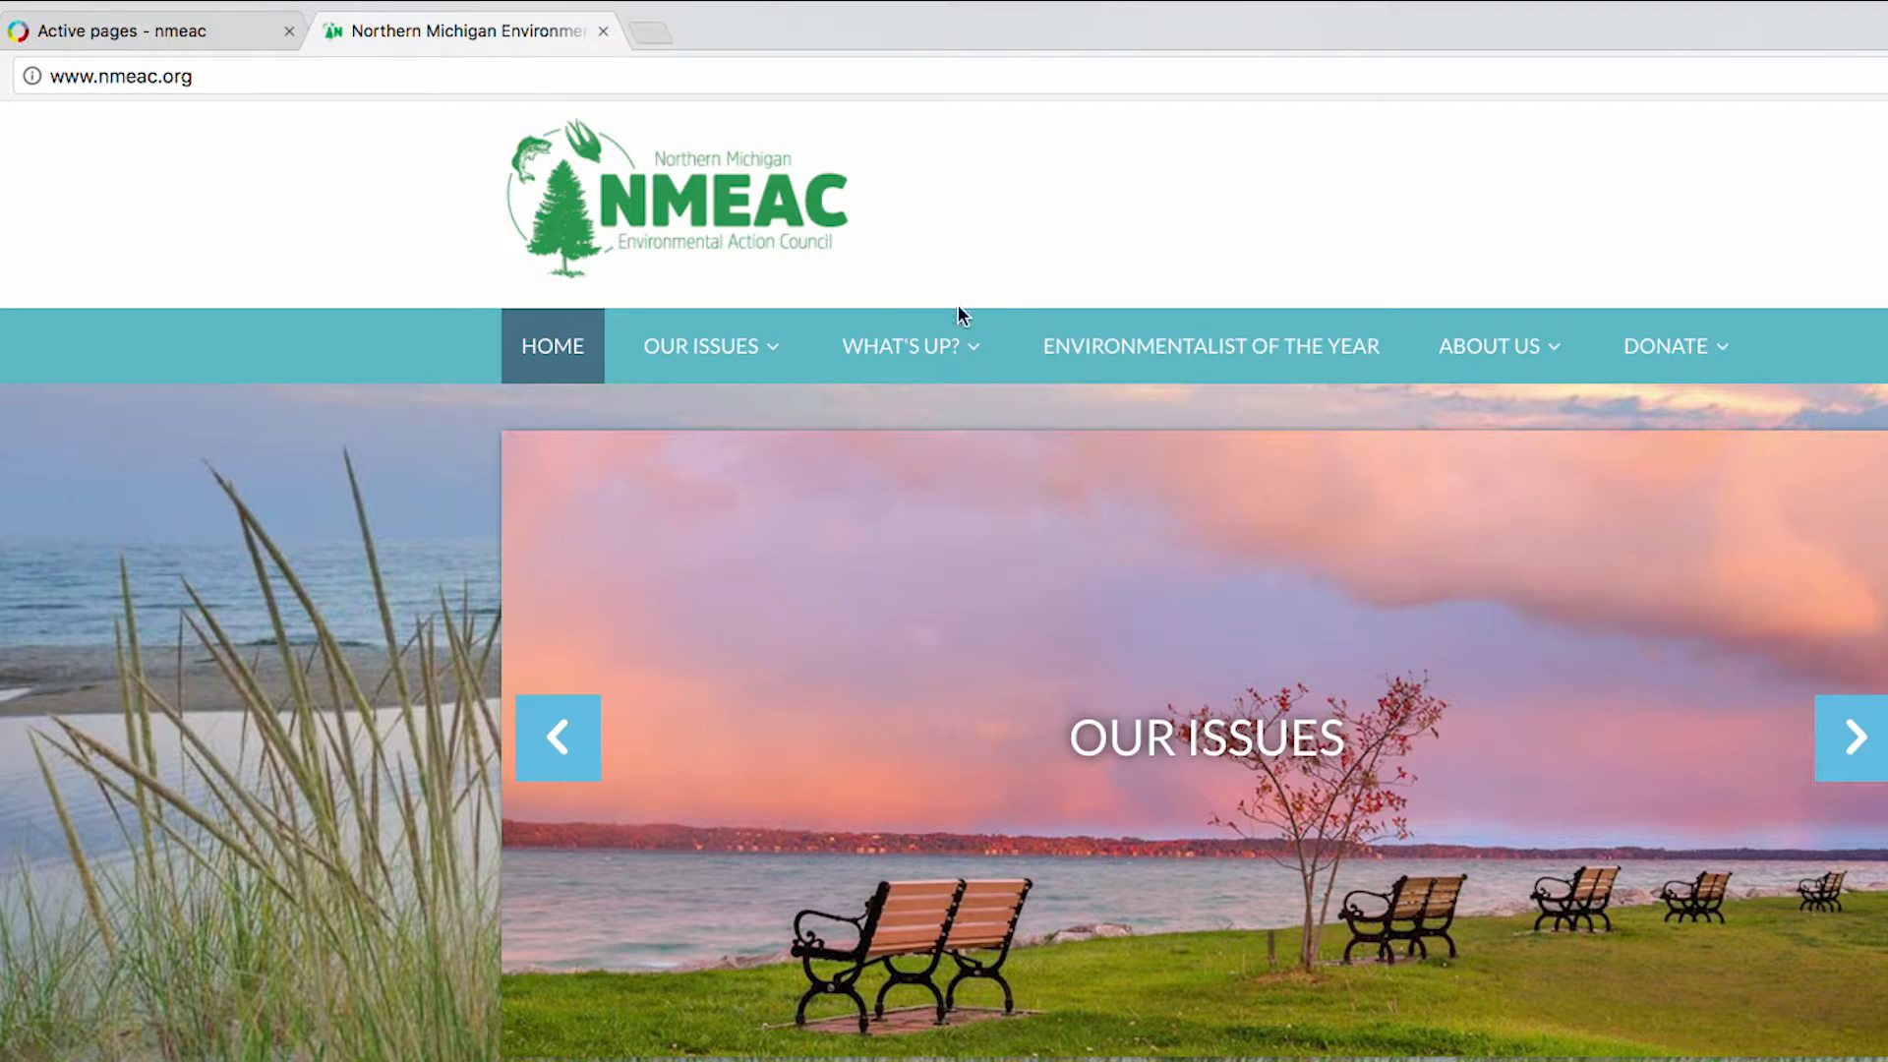
pyautogui.click(915, 348)
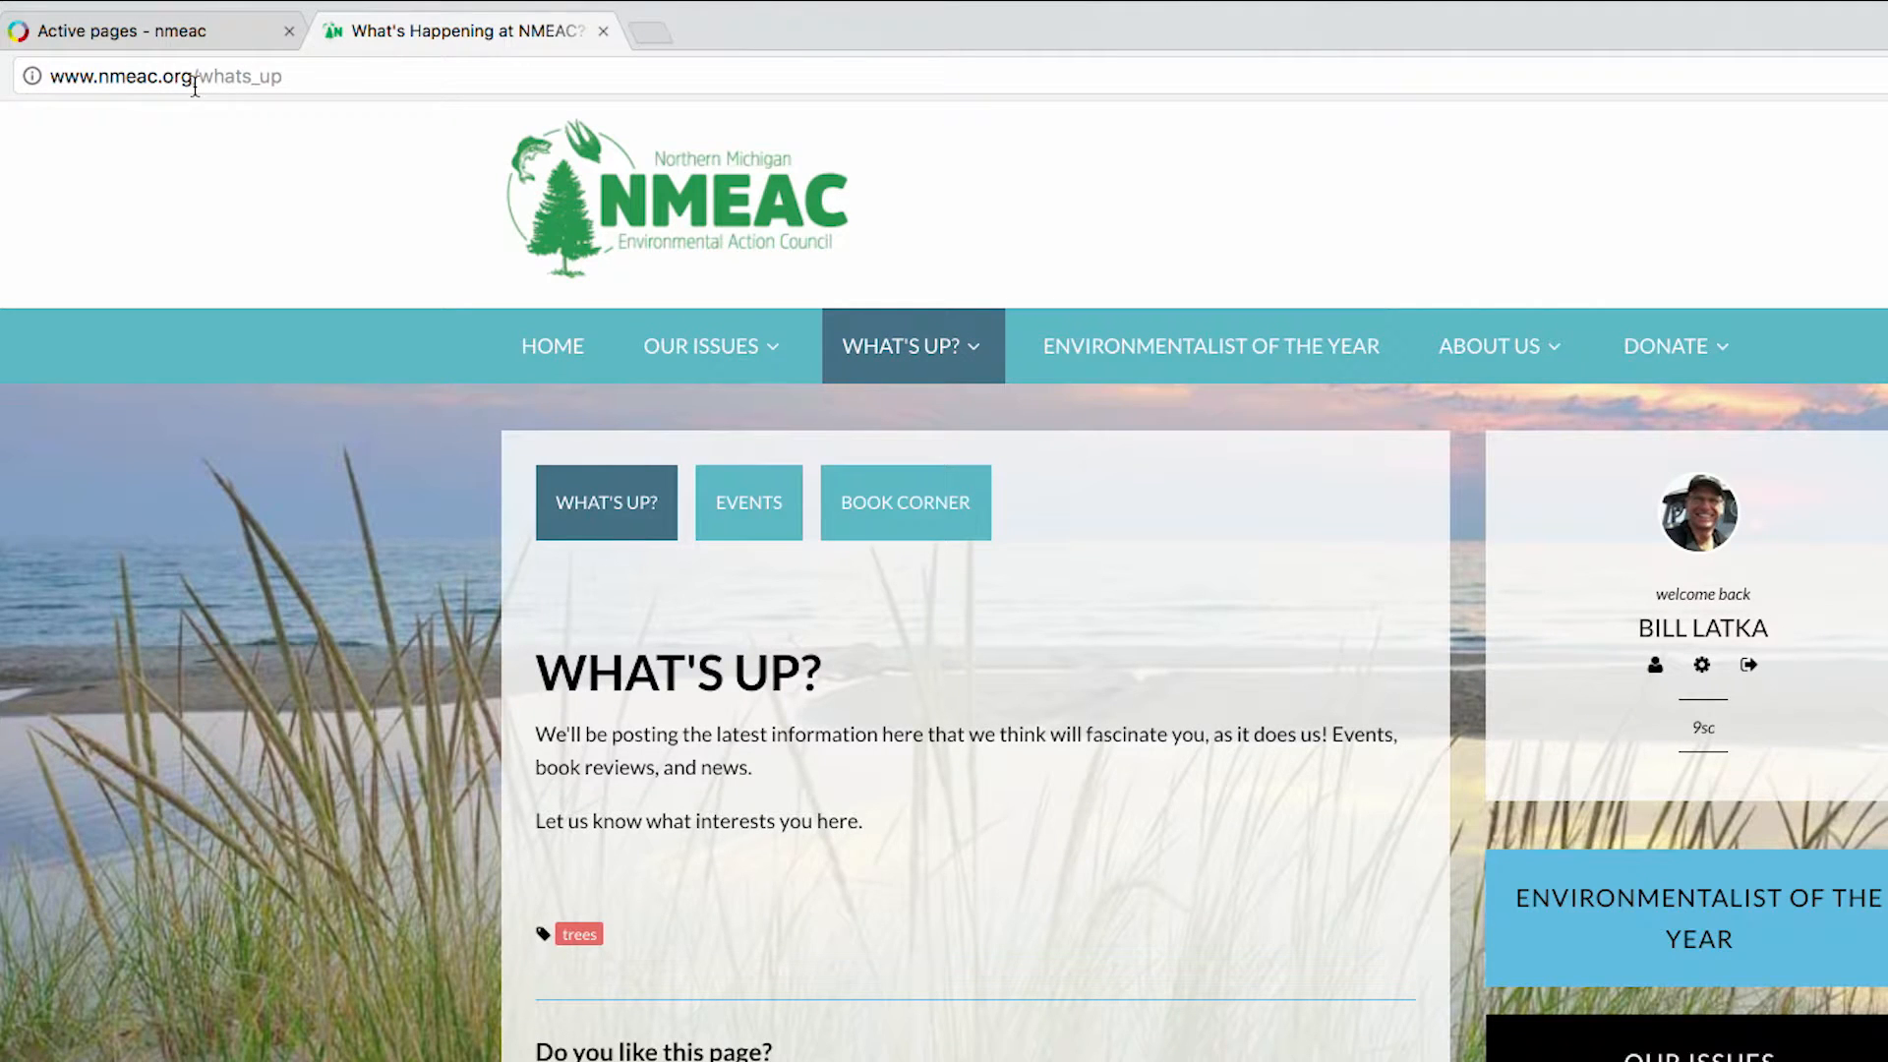
pyautogui.moveTo(194, 78); pyautogui.dragTo(44, 79)
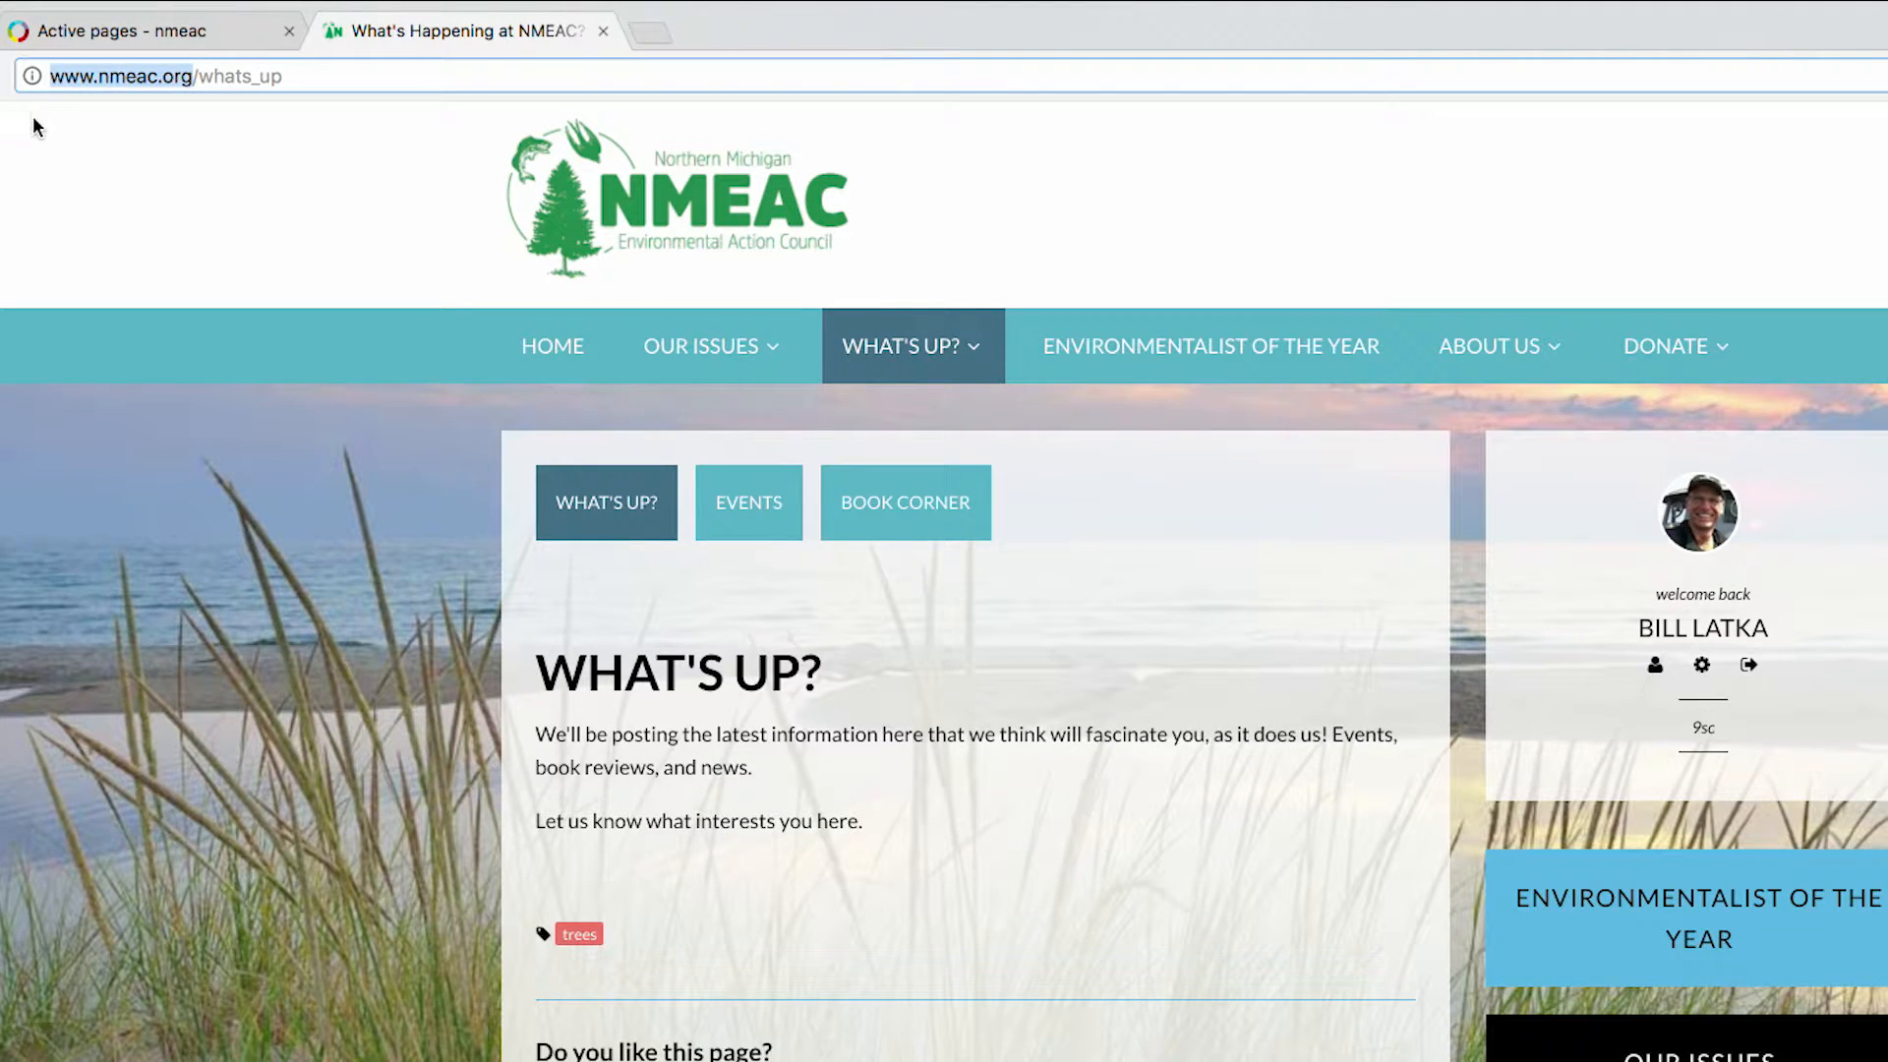
pyautogui.click(193, 78)
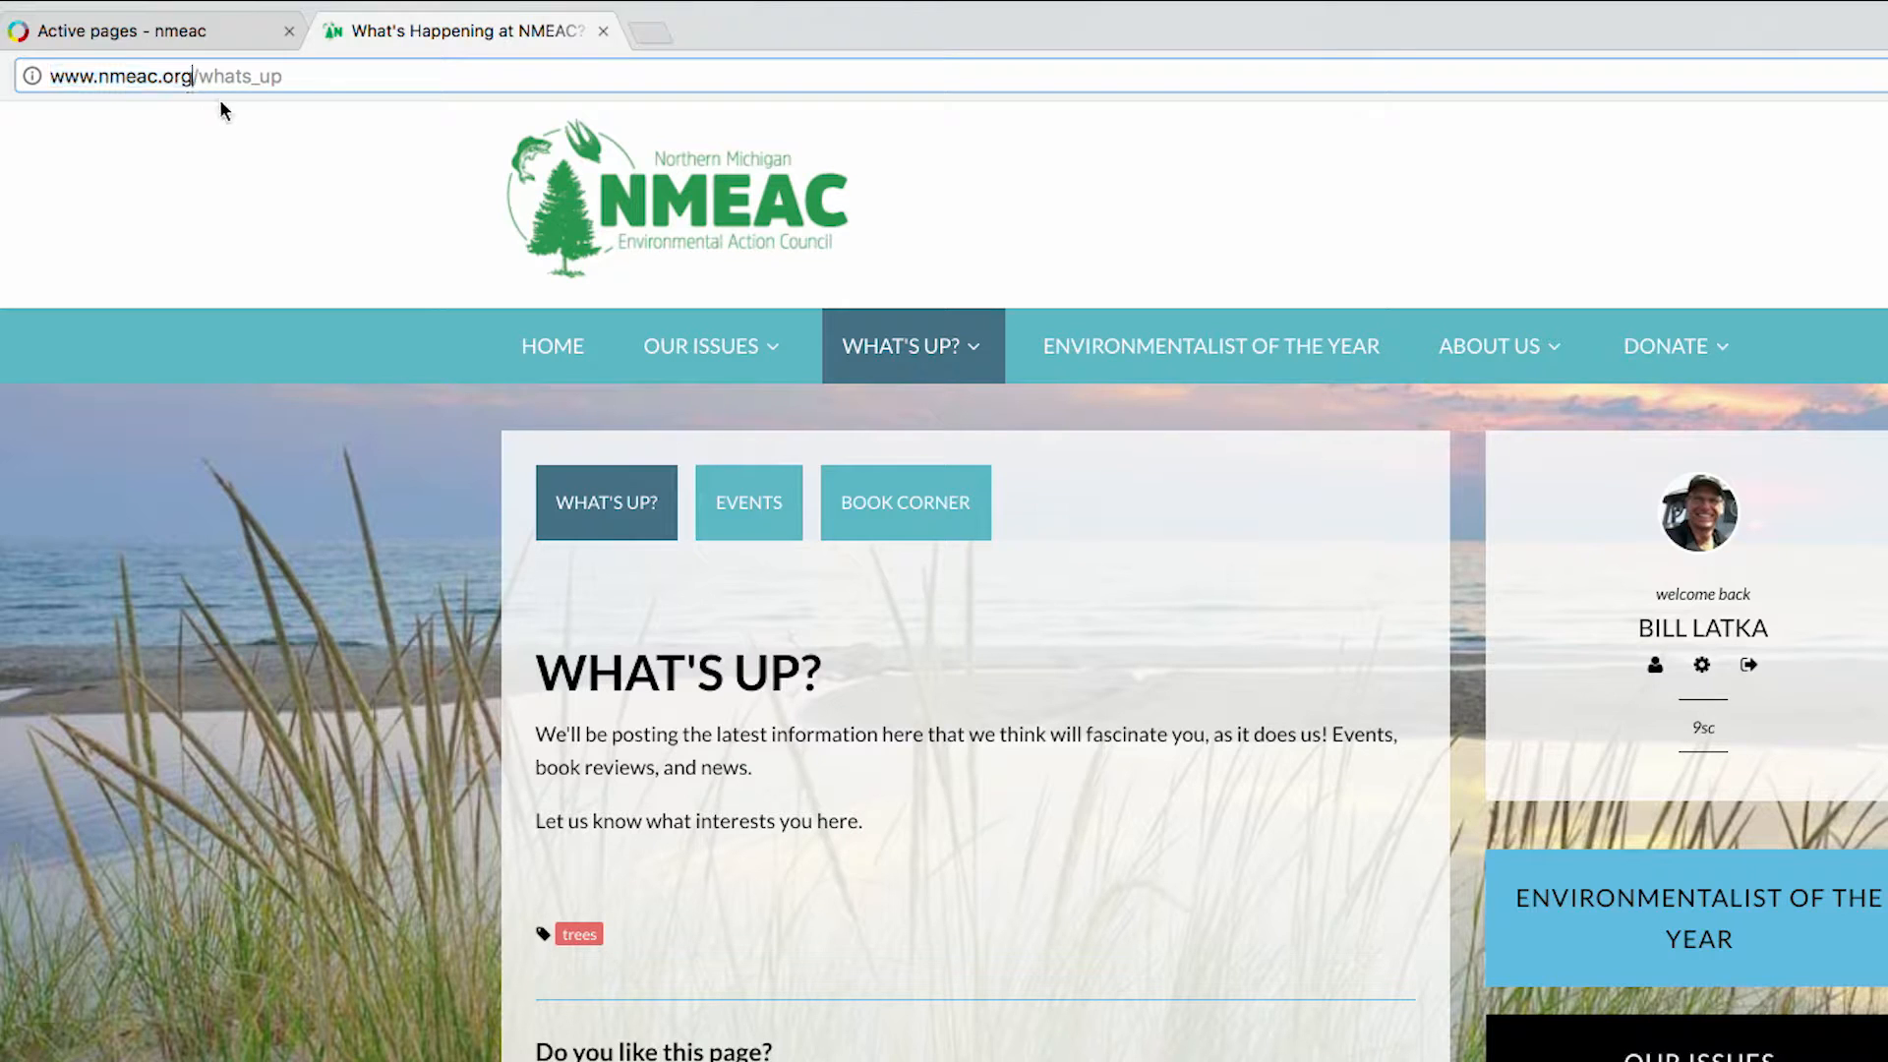
pyautogui.moveTo(194, 76); pyautogui.dragTo(295, 75)
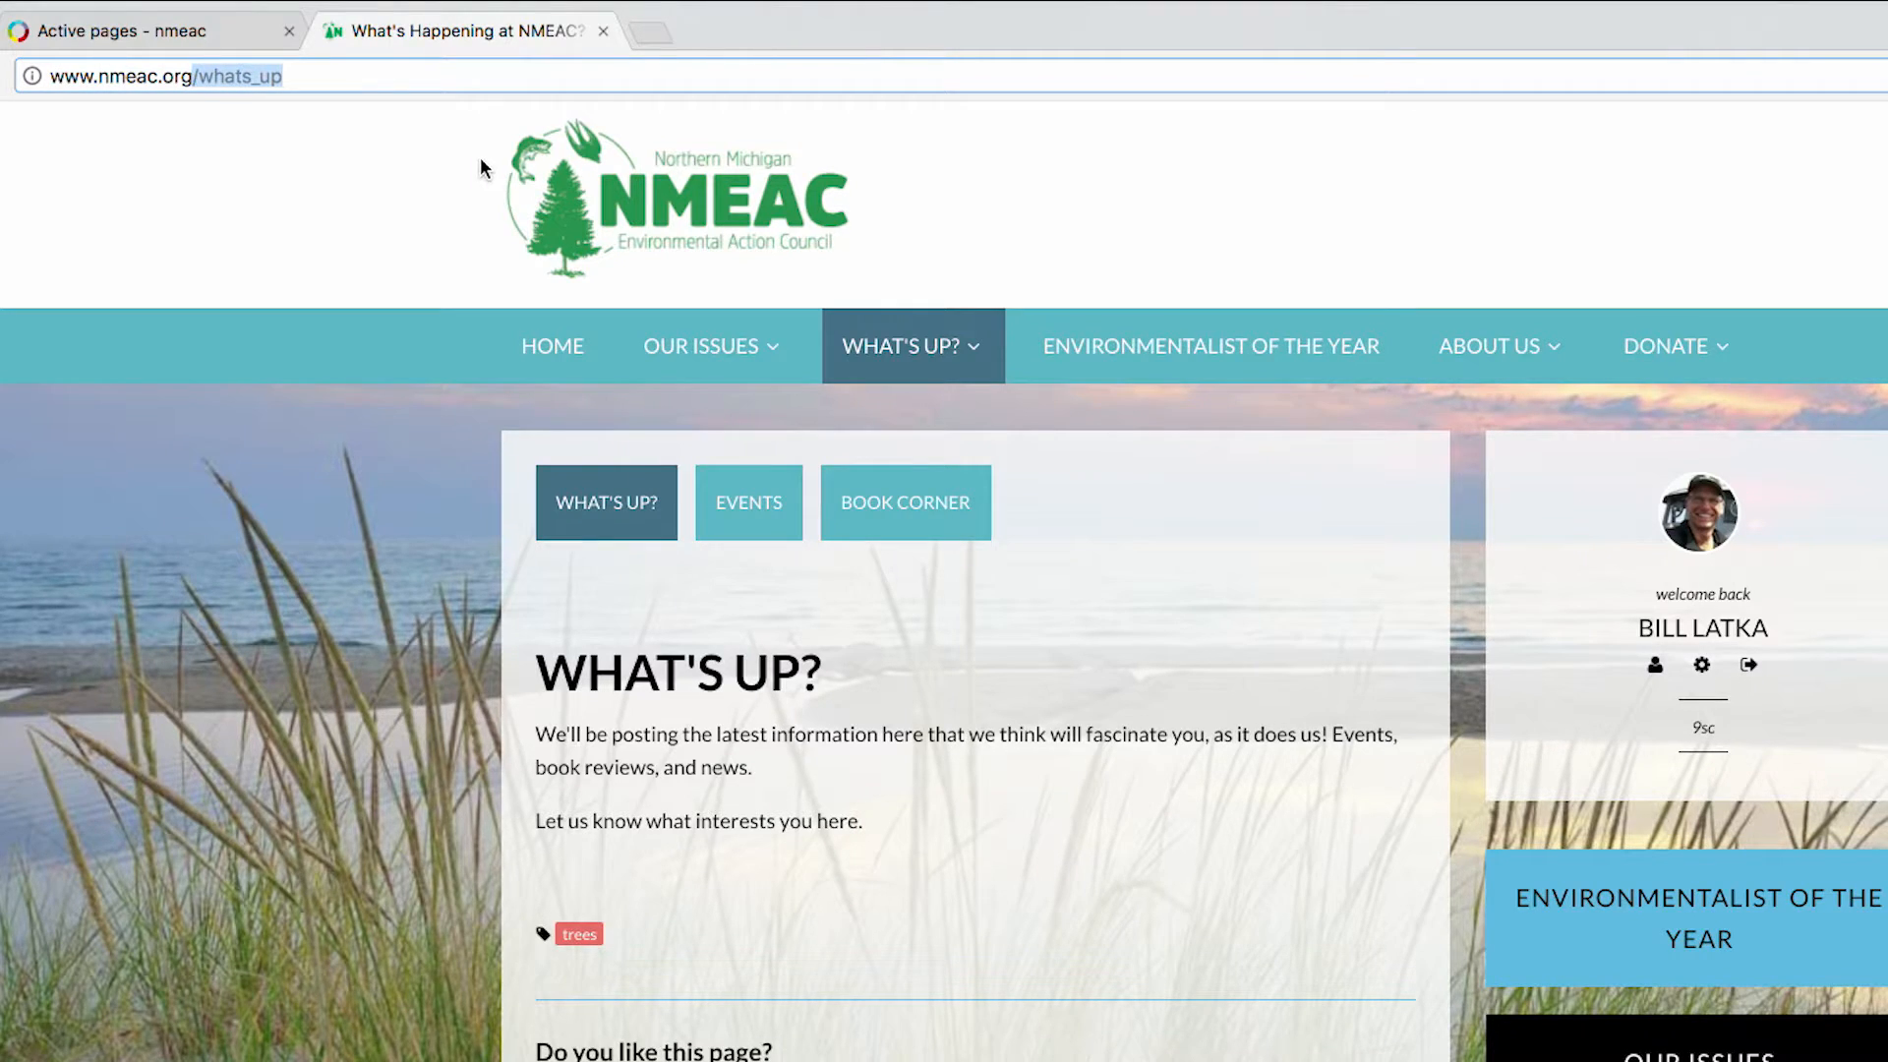
# Open the website's top navigation page order in the control panel and compare it with the live site's menu
pyautogui.click(186, 29)
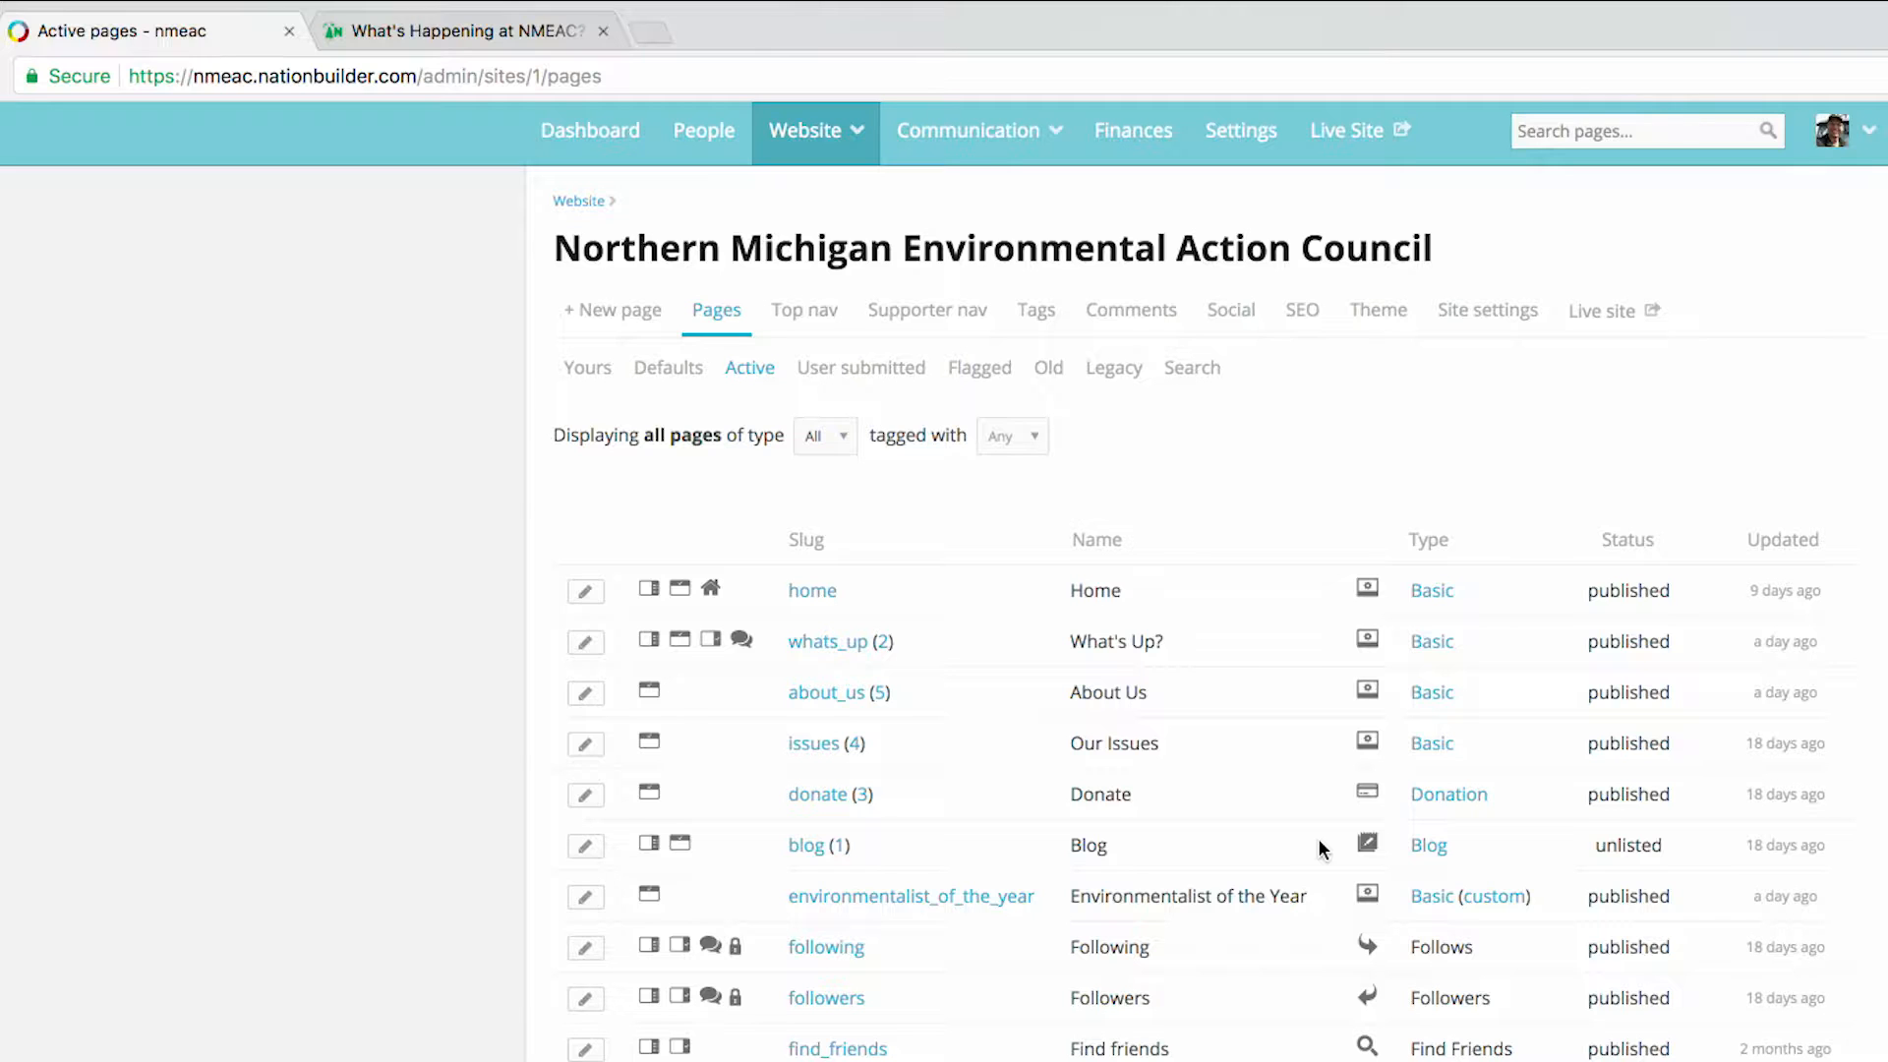
pyautogui.scroll(1, 1318, 839)
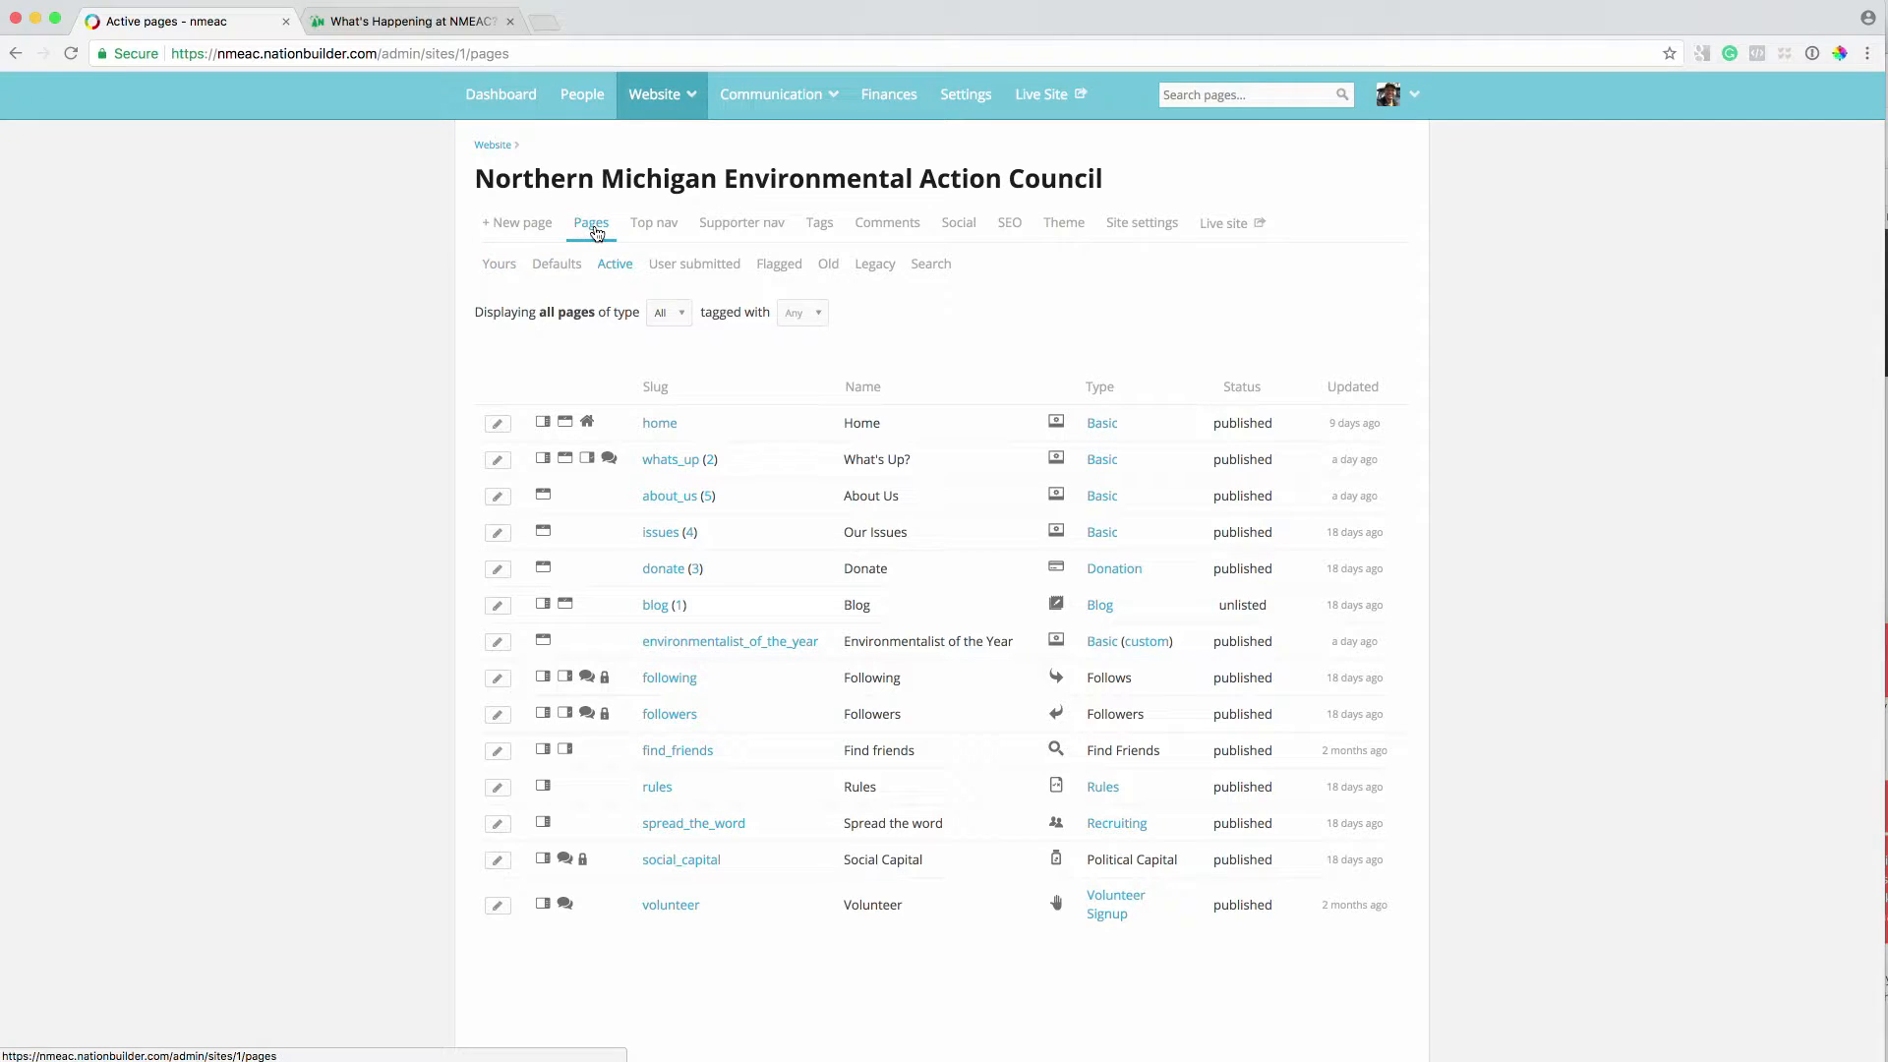
pyautogui.click(659, 231)
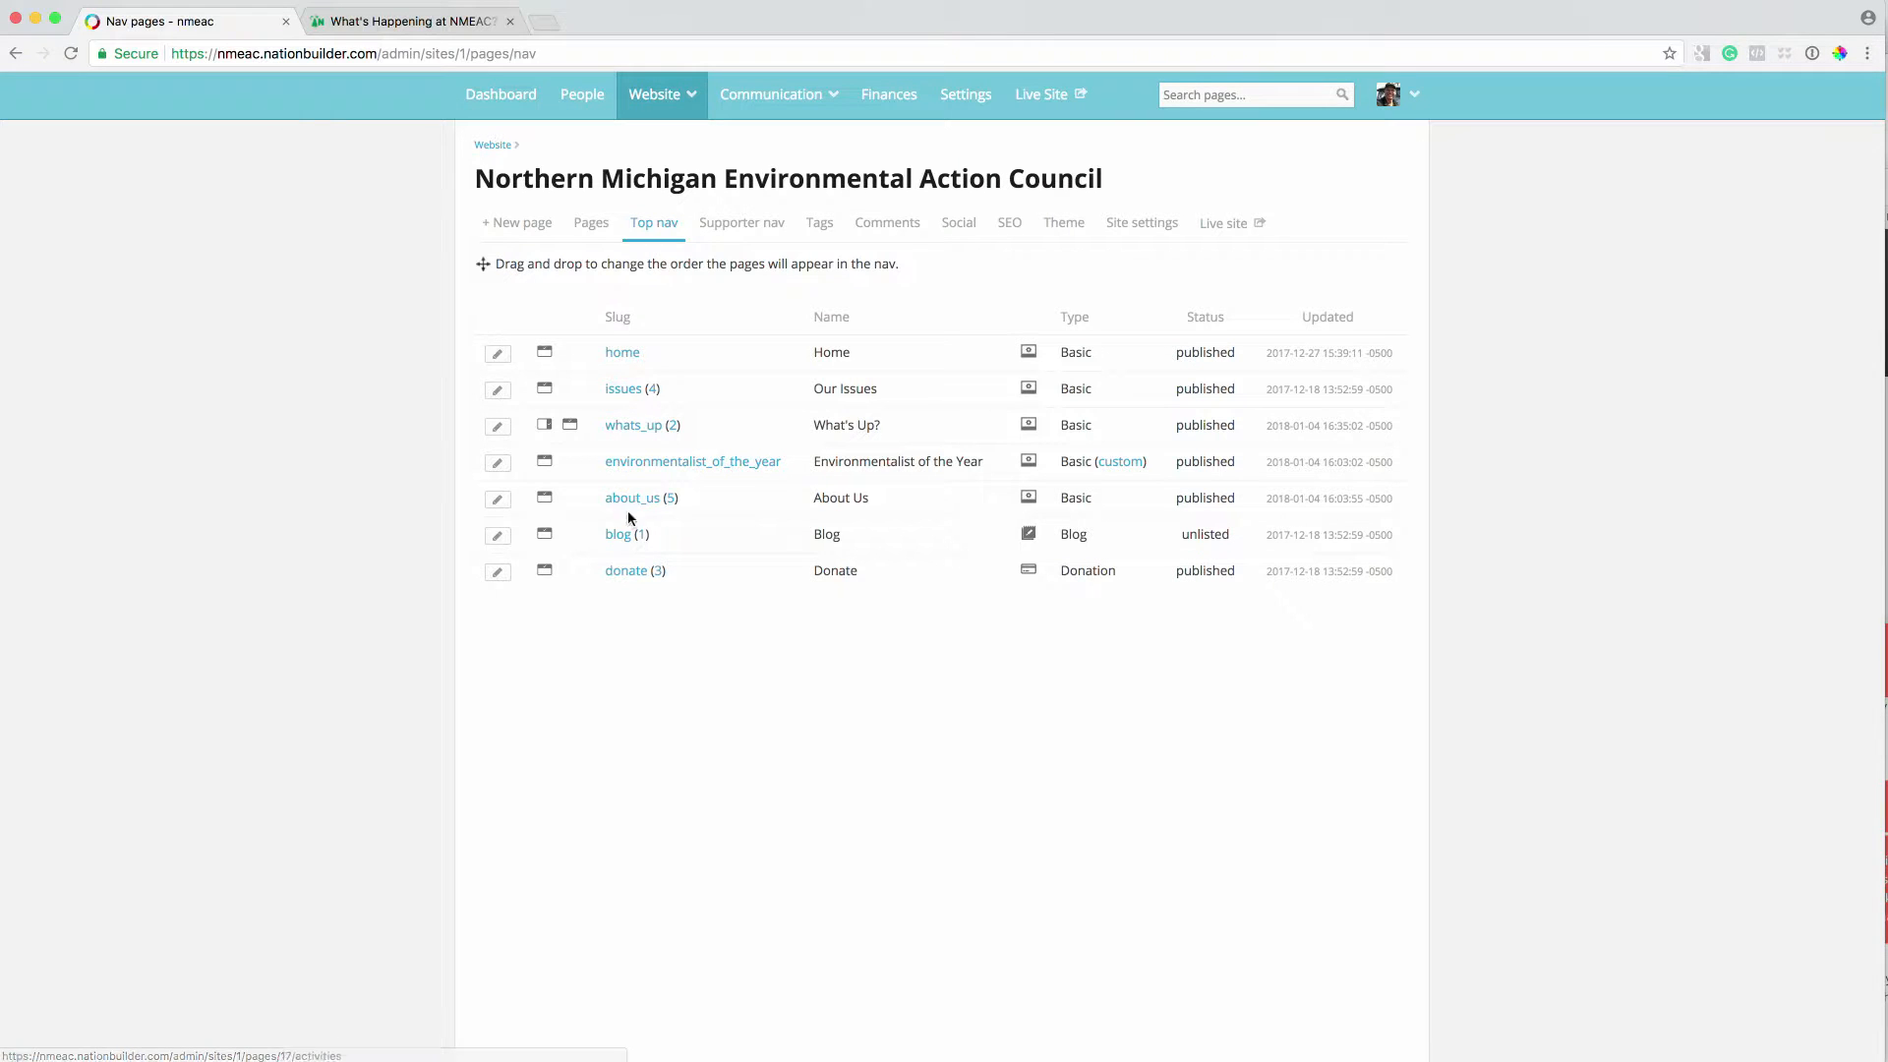
pyautogui.click(421, 26)
pyautogui.moveTo(724, 251)
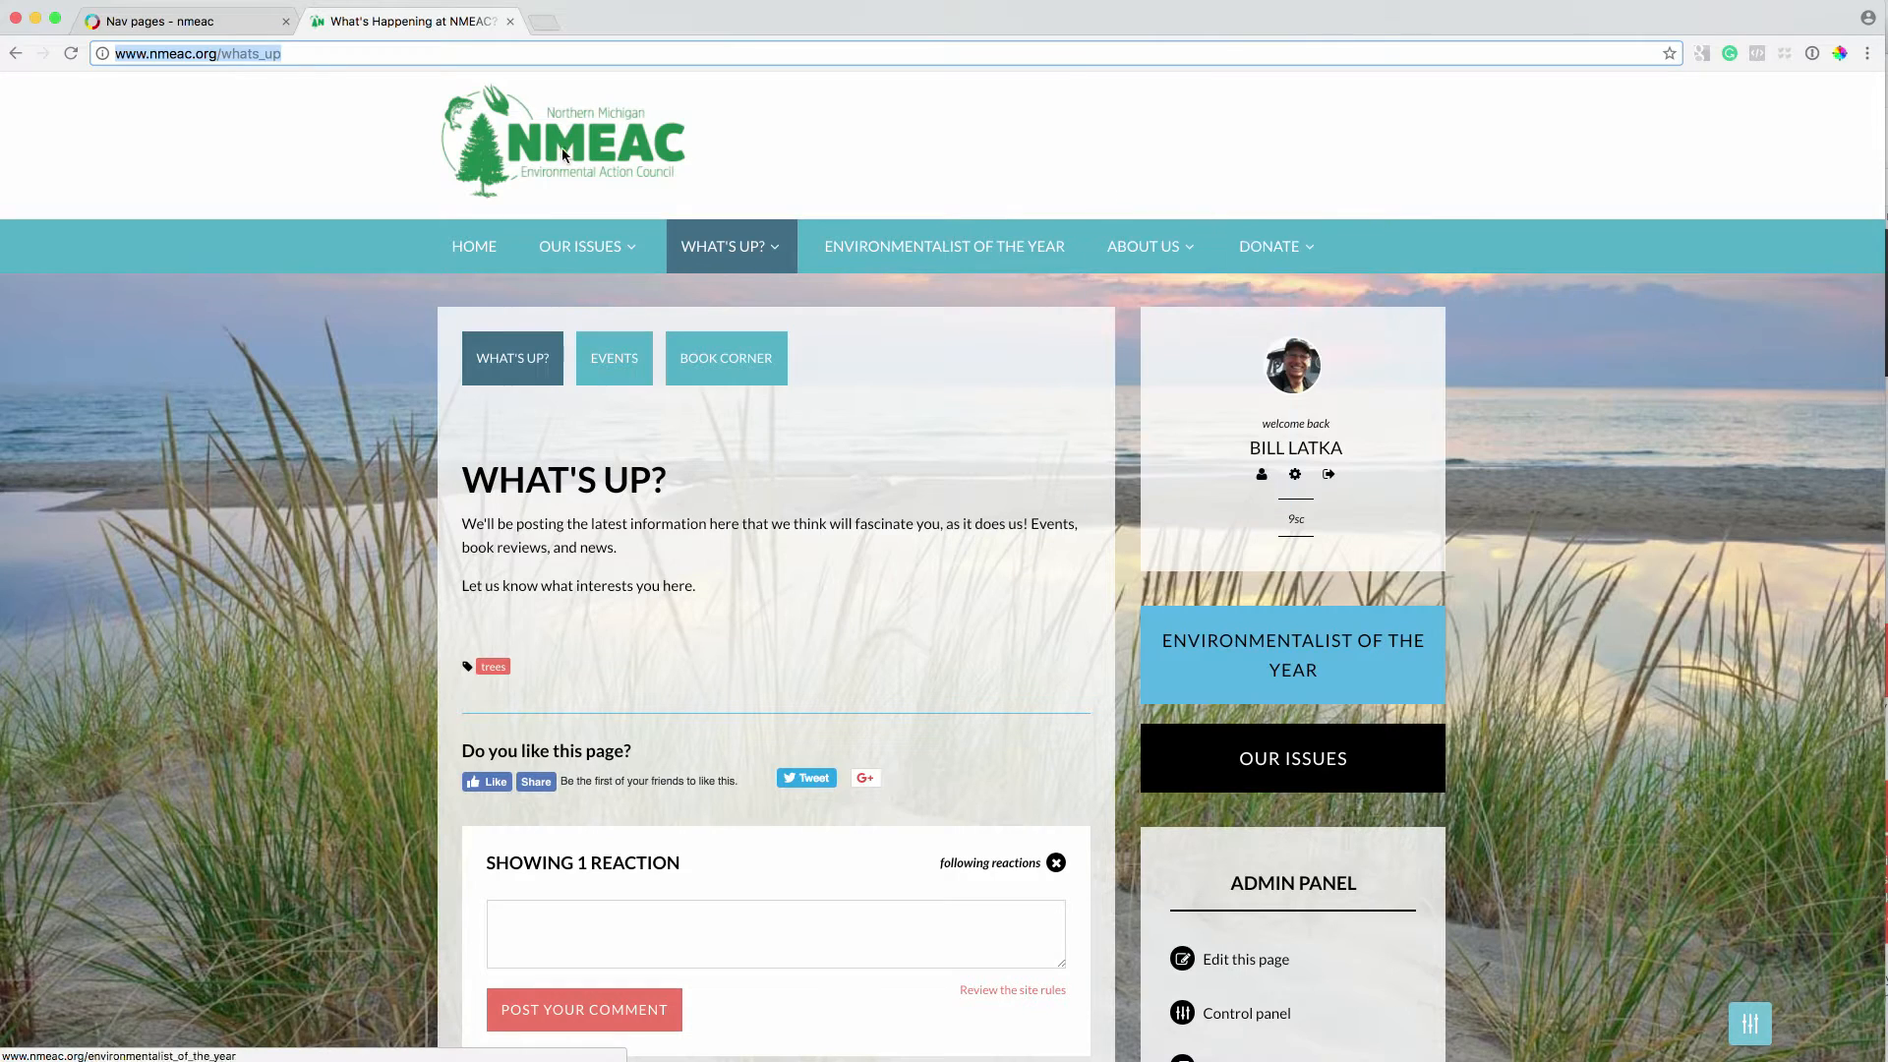
# Review the supporter nav's Environmentalist of the Year and Our Issues button settings and compare them with the live site's sidebar buttons
pyautogui.click(187, 21)
pyautogui.click(750, 224)
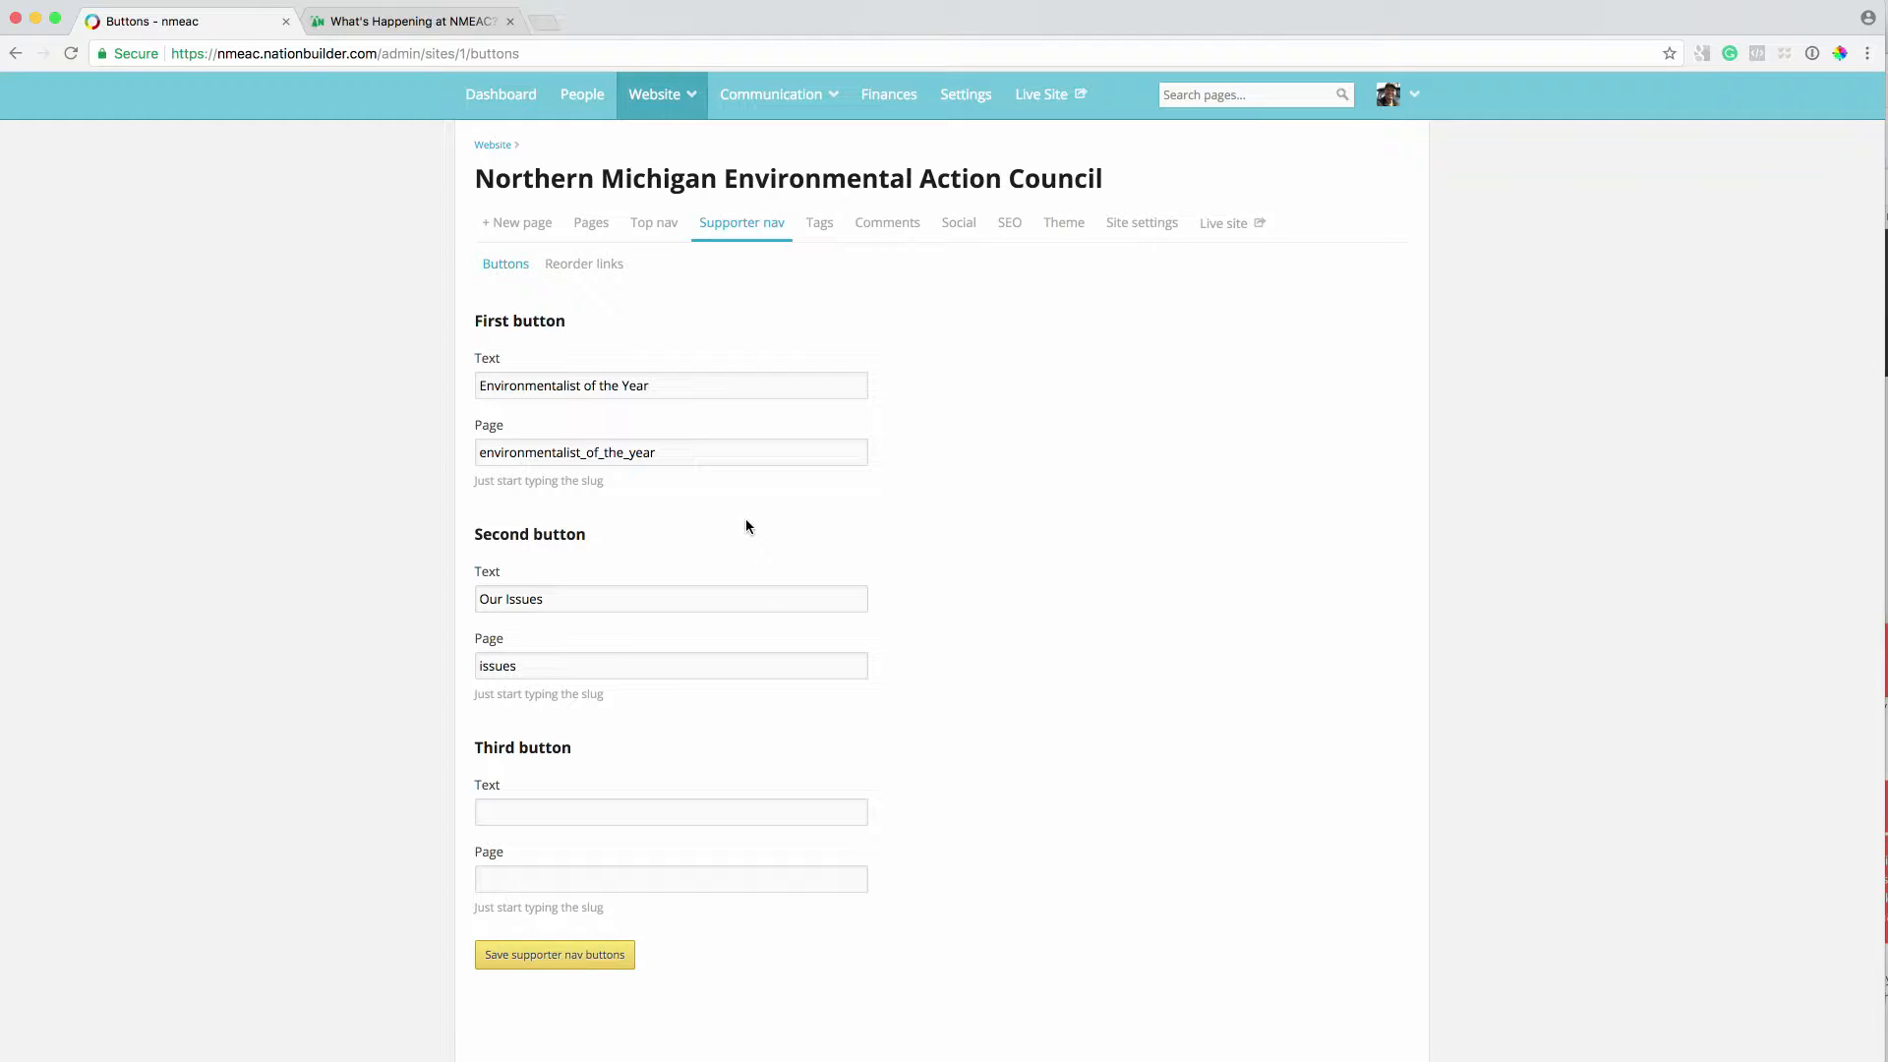
pyautogui.moveTo(700, 373); pyautogui.dragTo(580, 322)
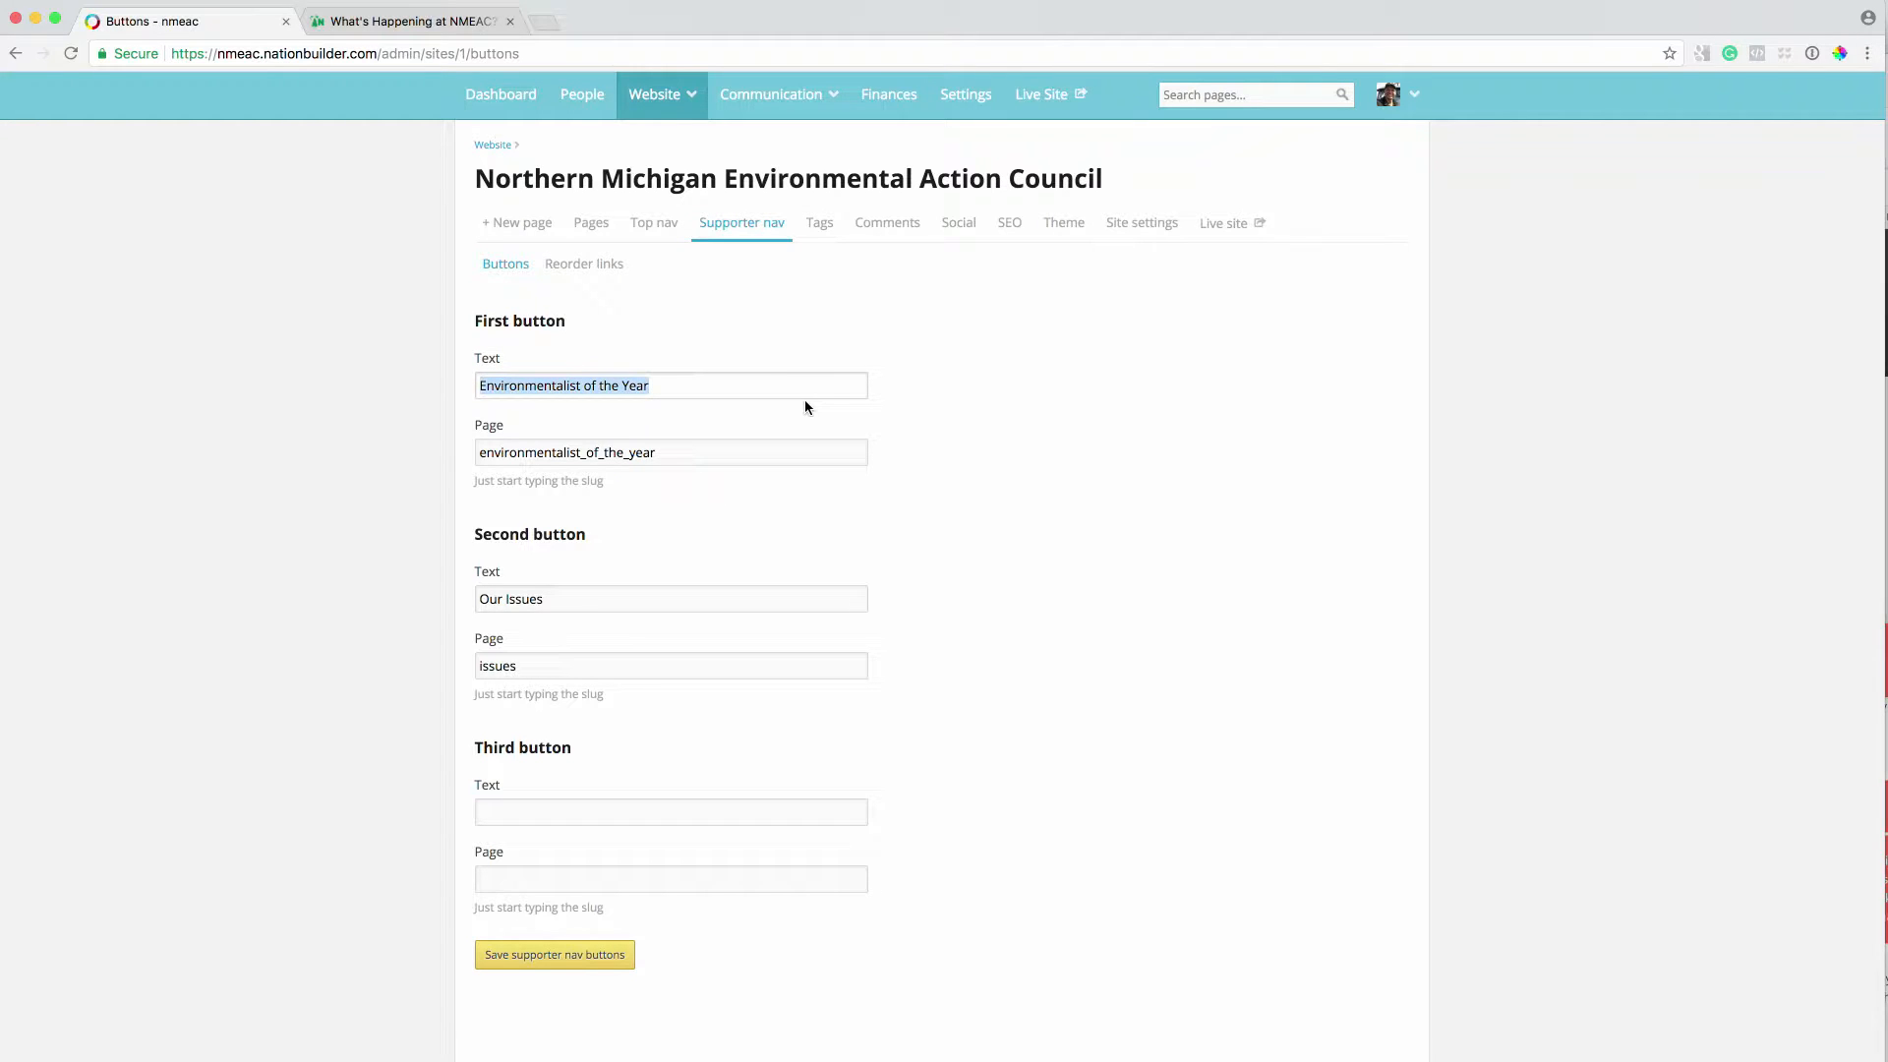
pyautogui.moveTo(630, 598); pyautogui.dragTo(610, 558)
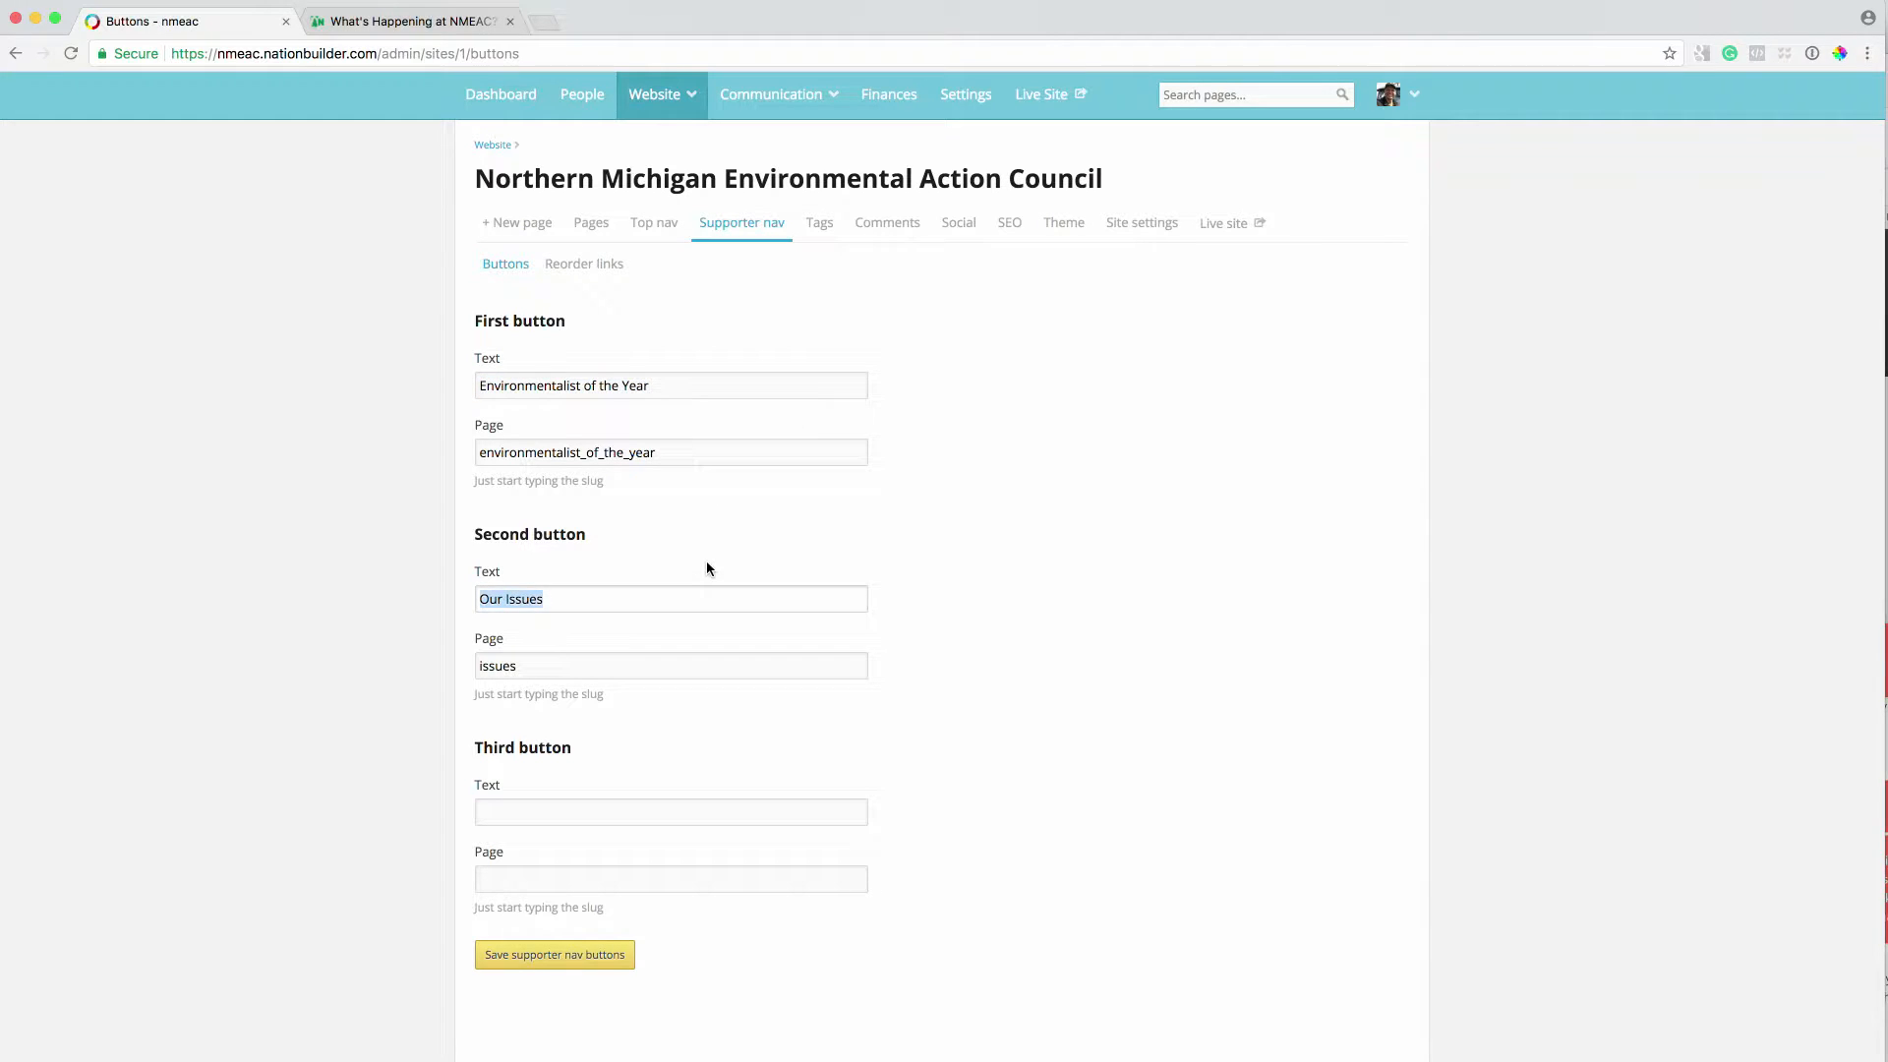
pyautogui.click(403, 20)
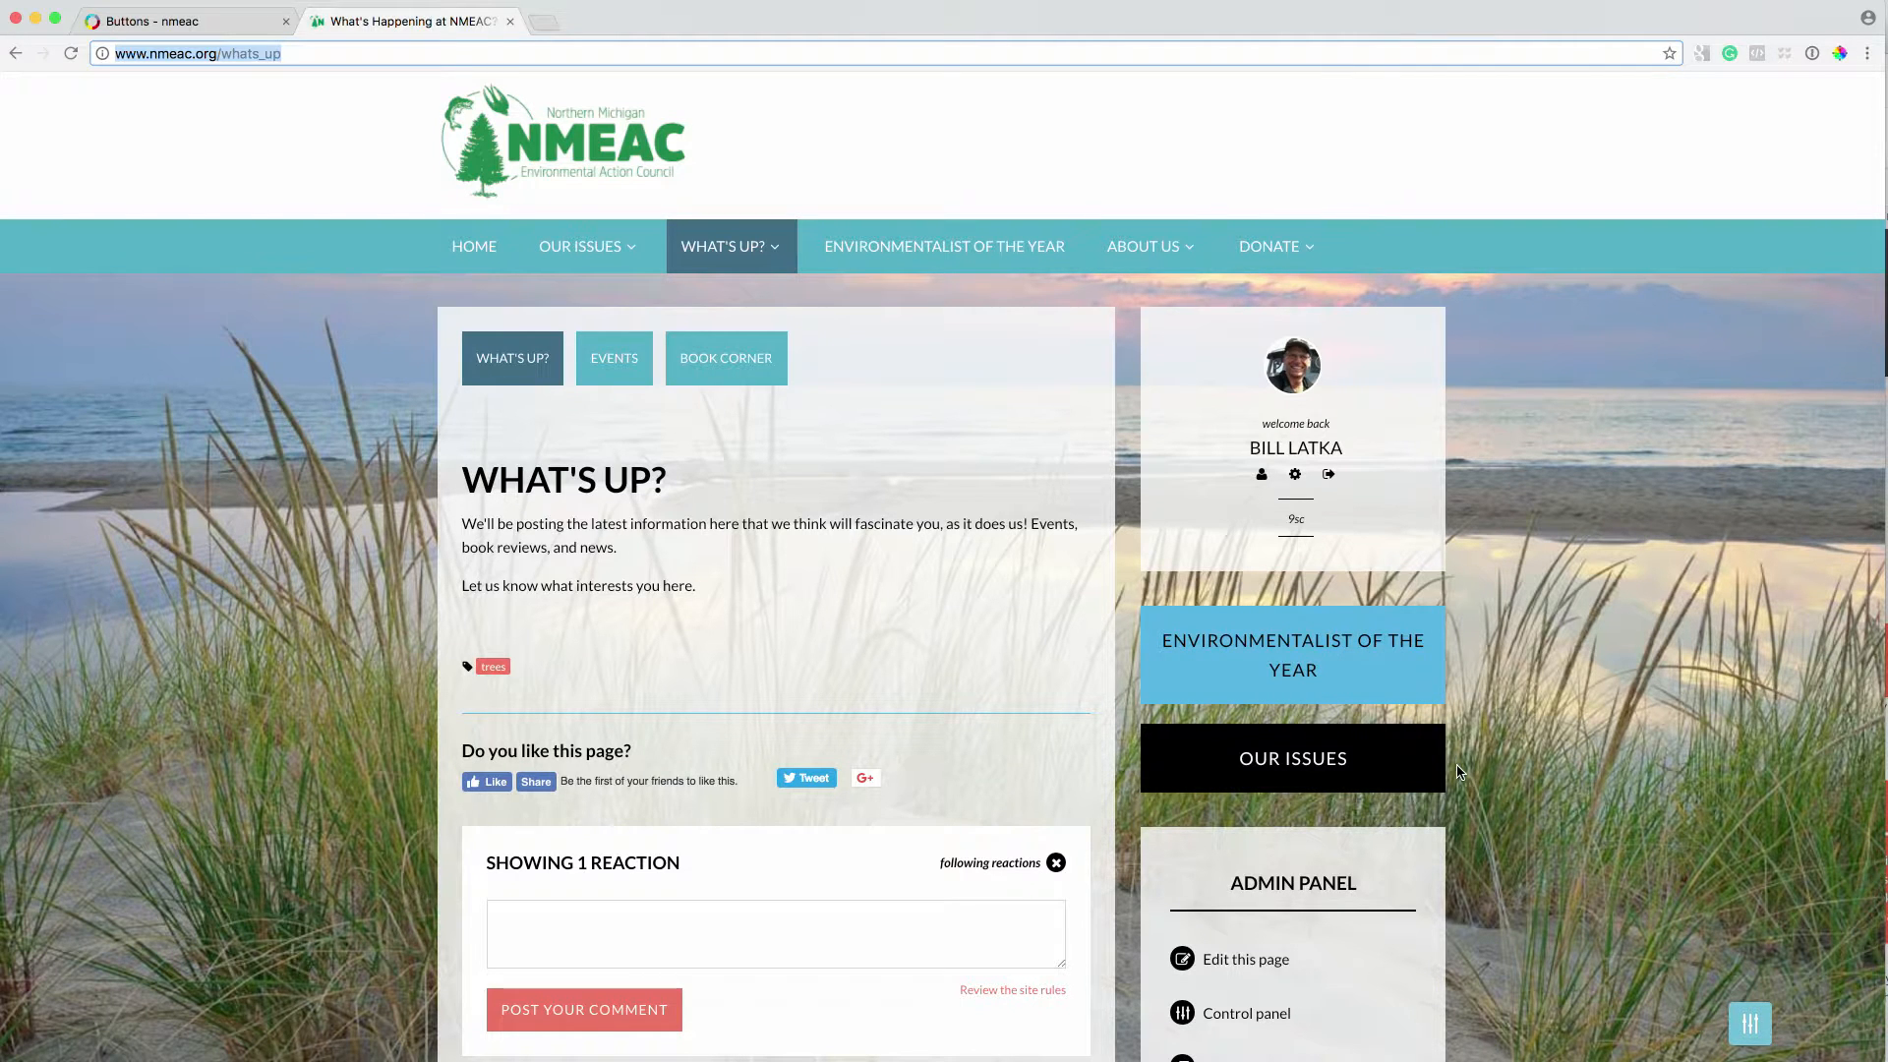
pyautogui.click(211, 21)
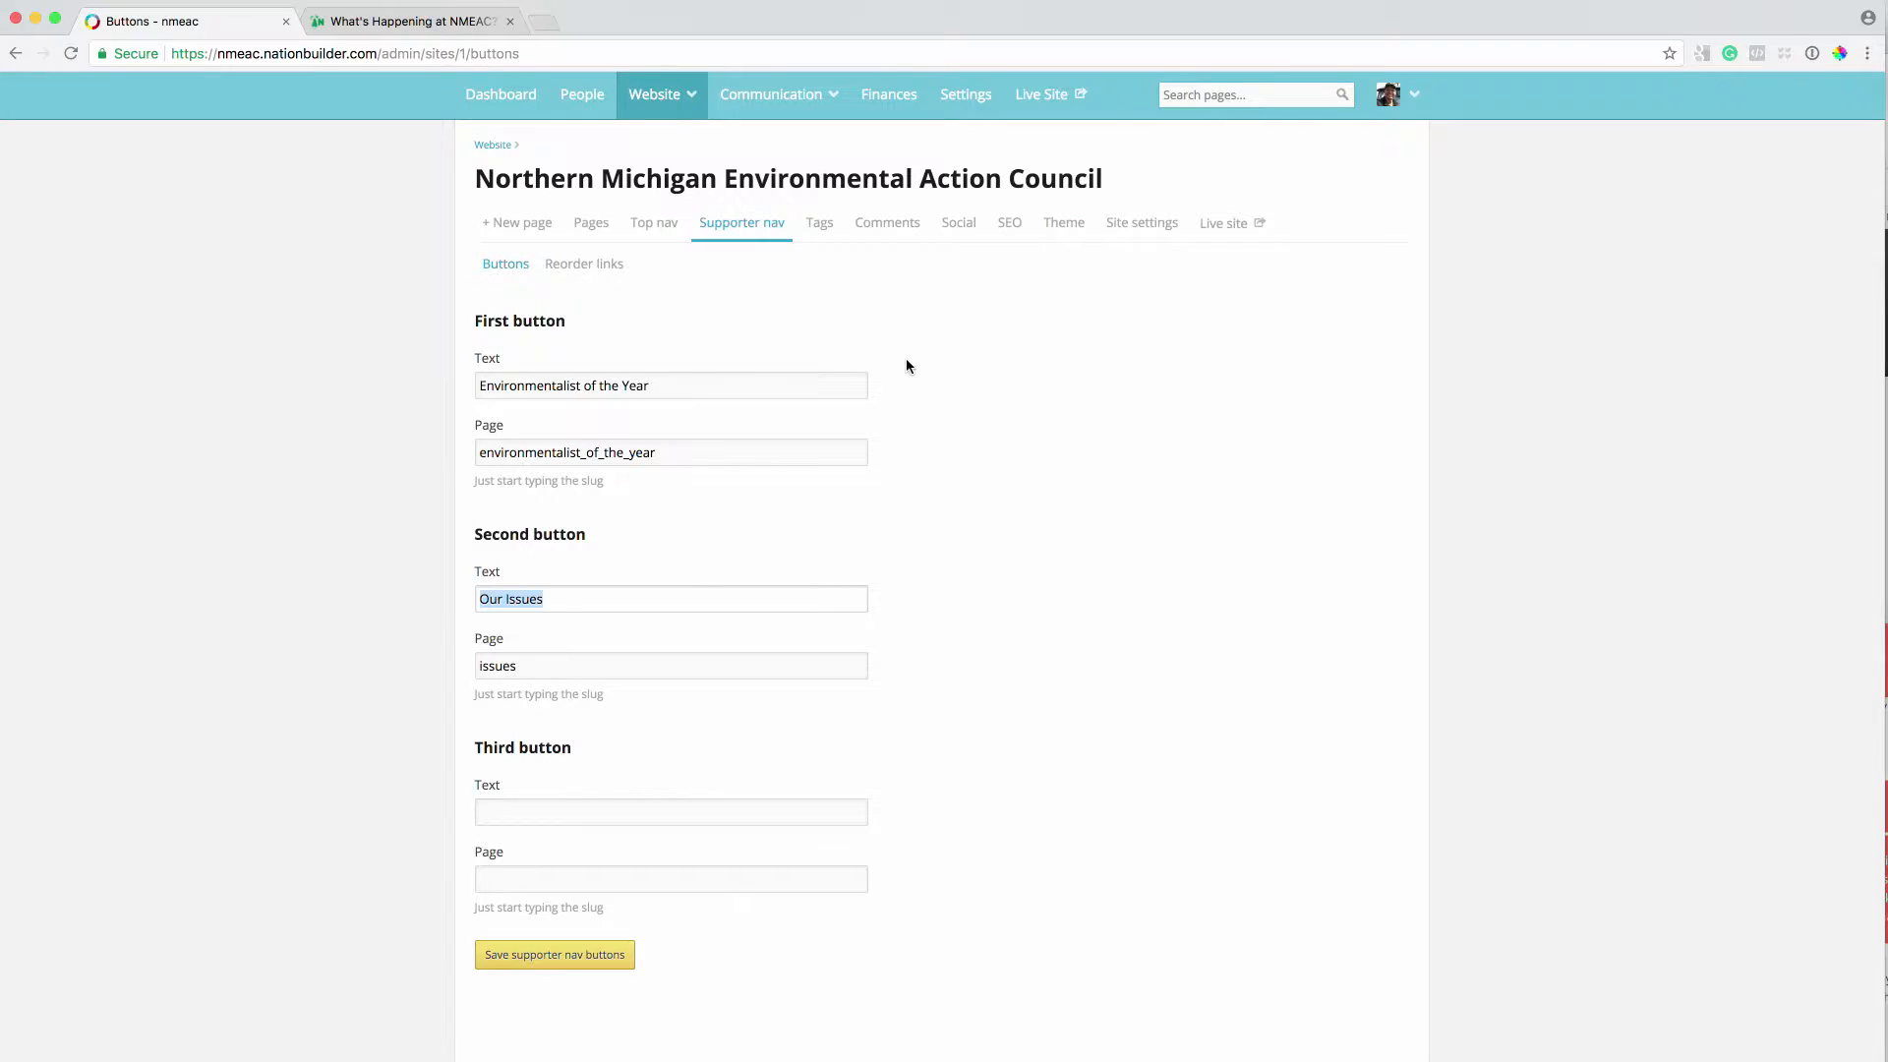
# Review the website's page tags and return to the list of active pages
pyautogui.click(820, 224)
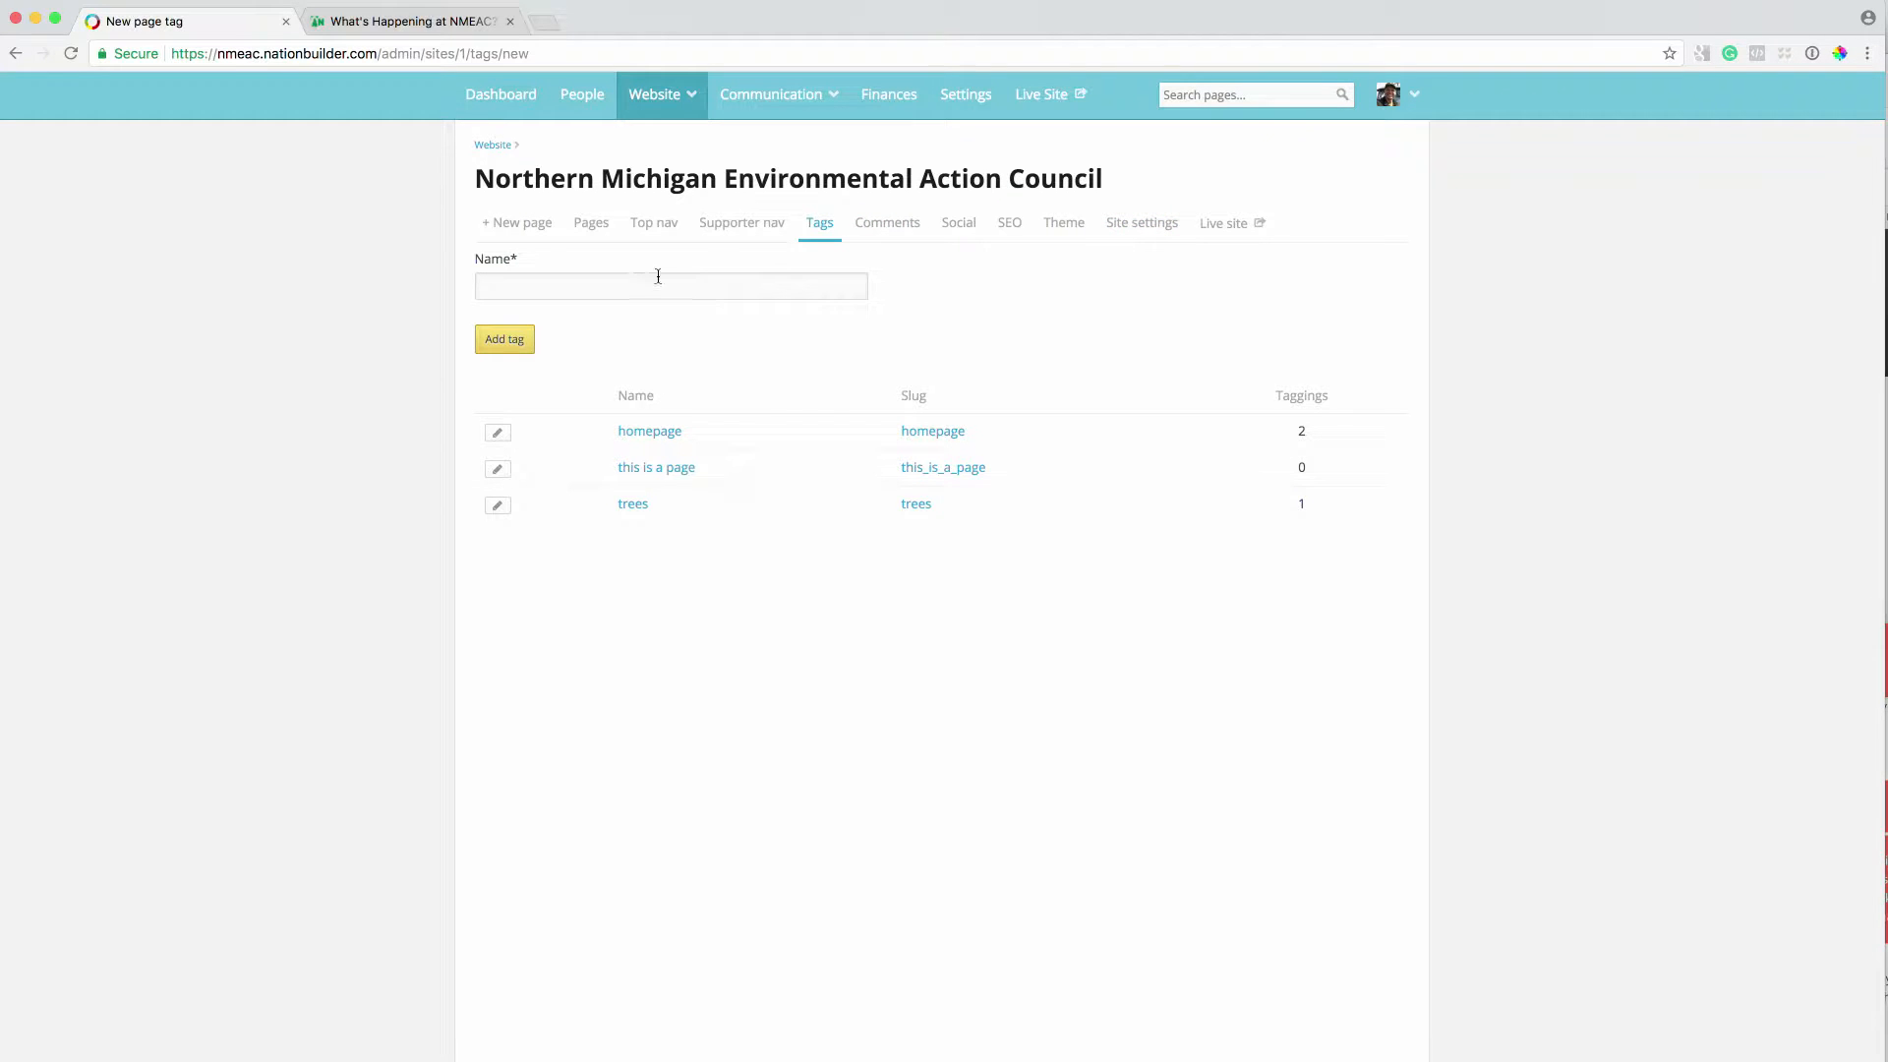
pyautogui.click(590, 228)
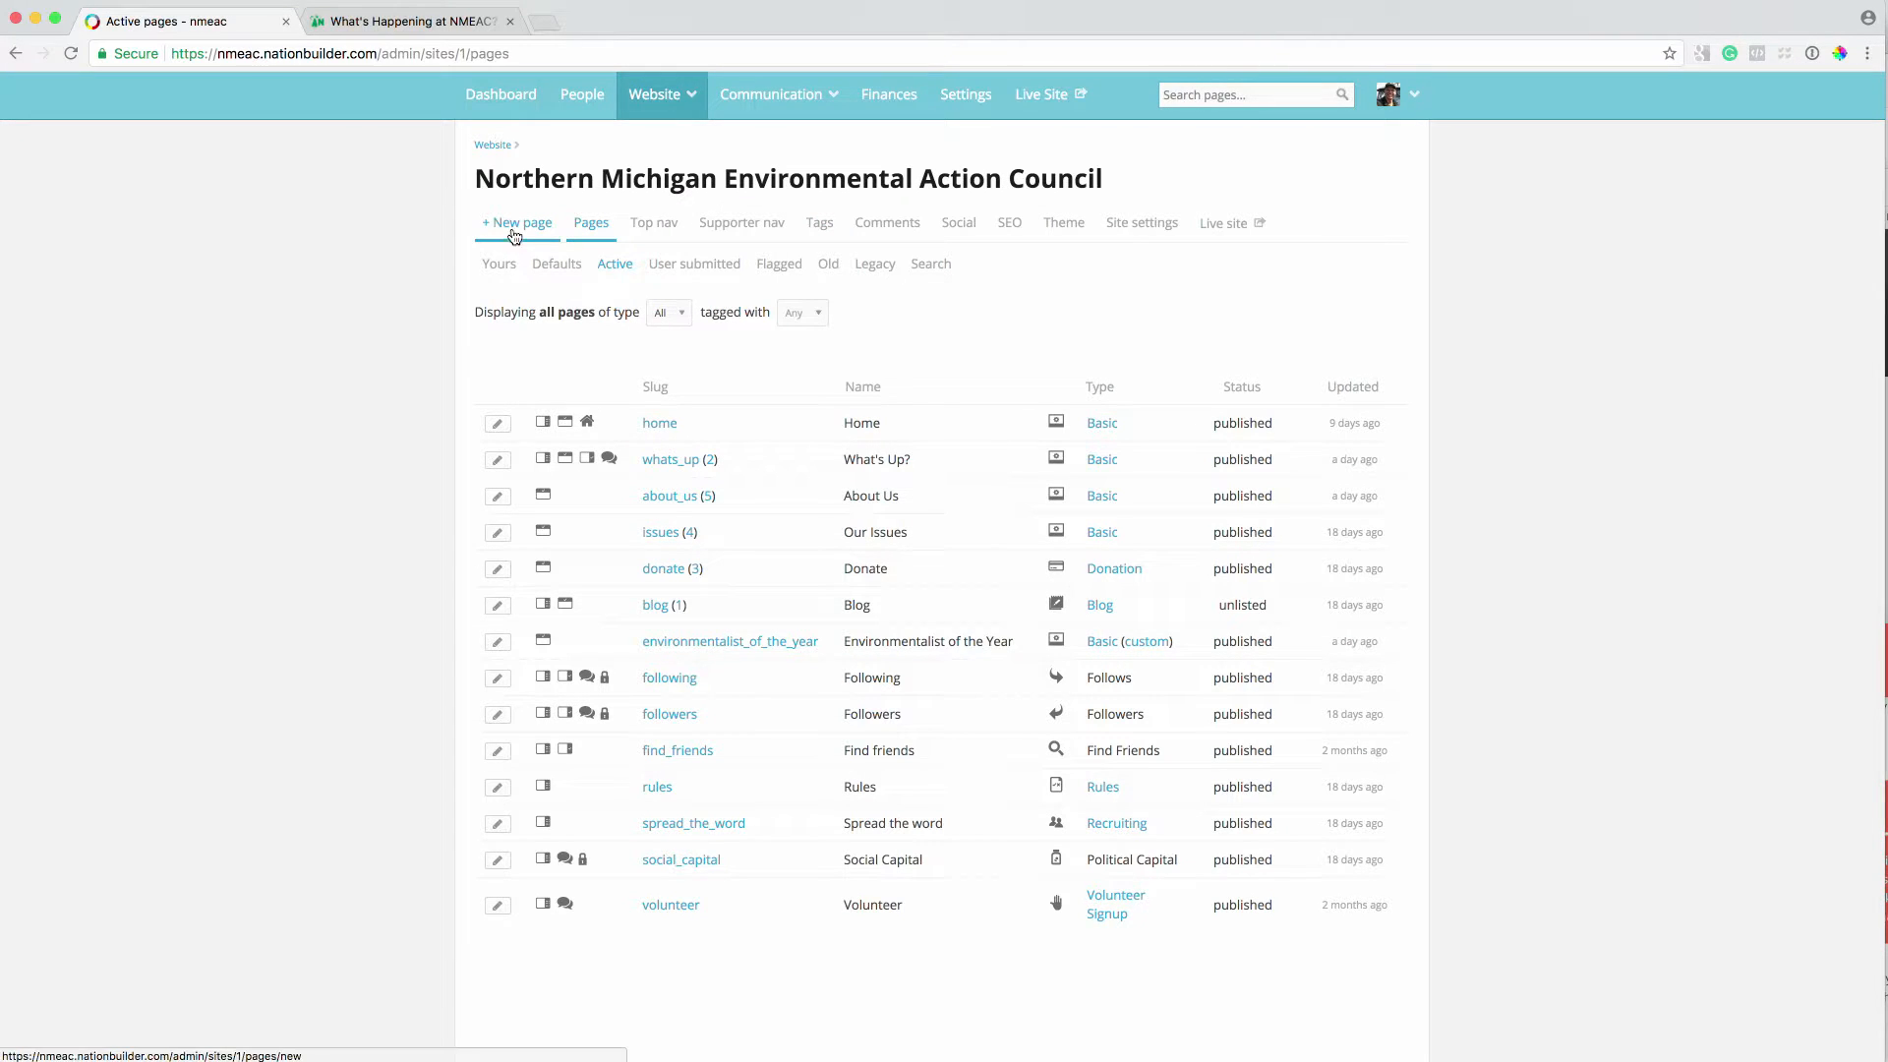
# Start a new website page, name it New Page and let its slug fill in automatically
pyautogui.click(524, 229)
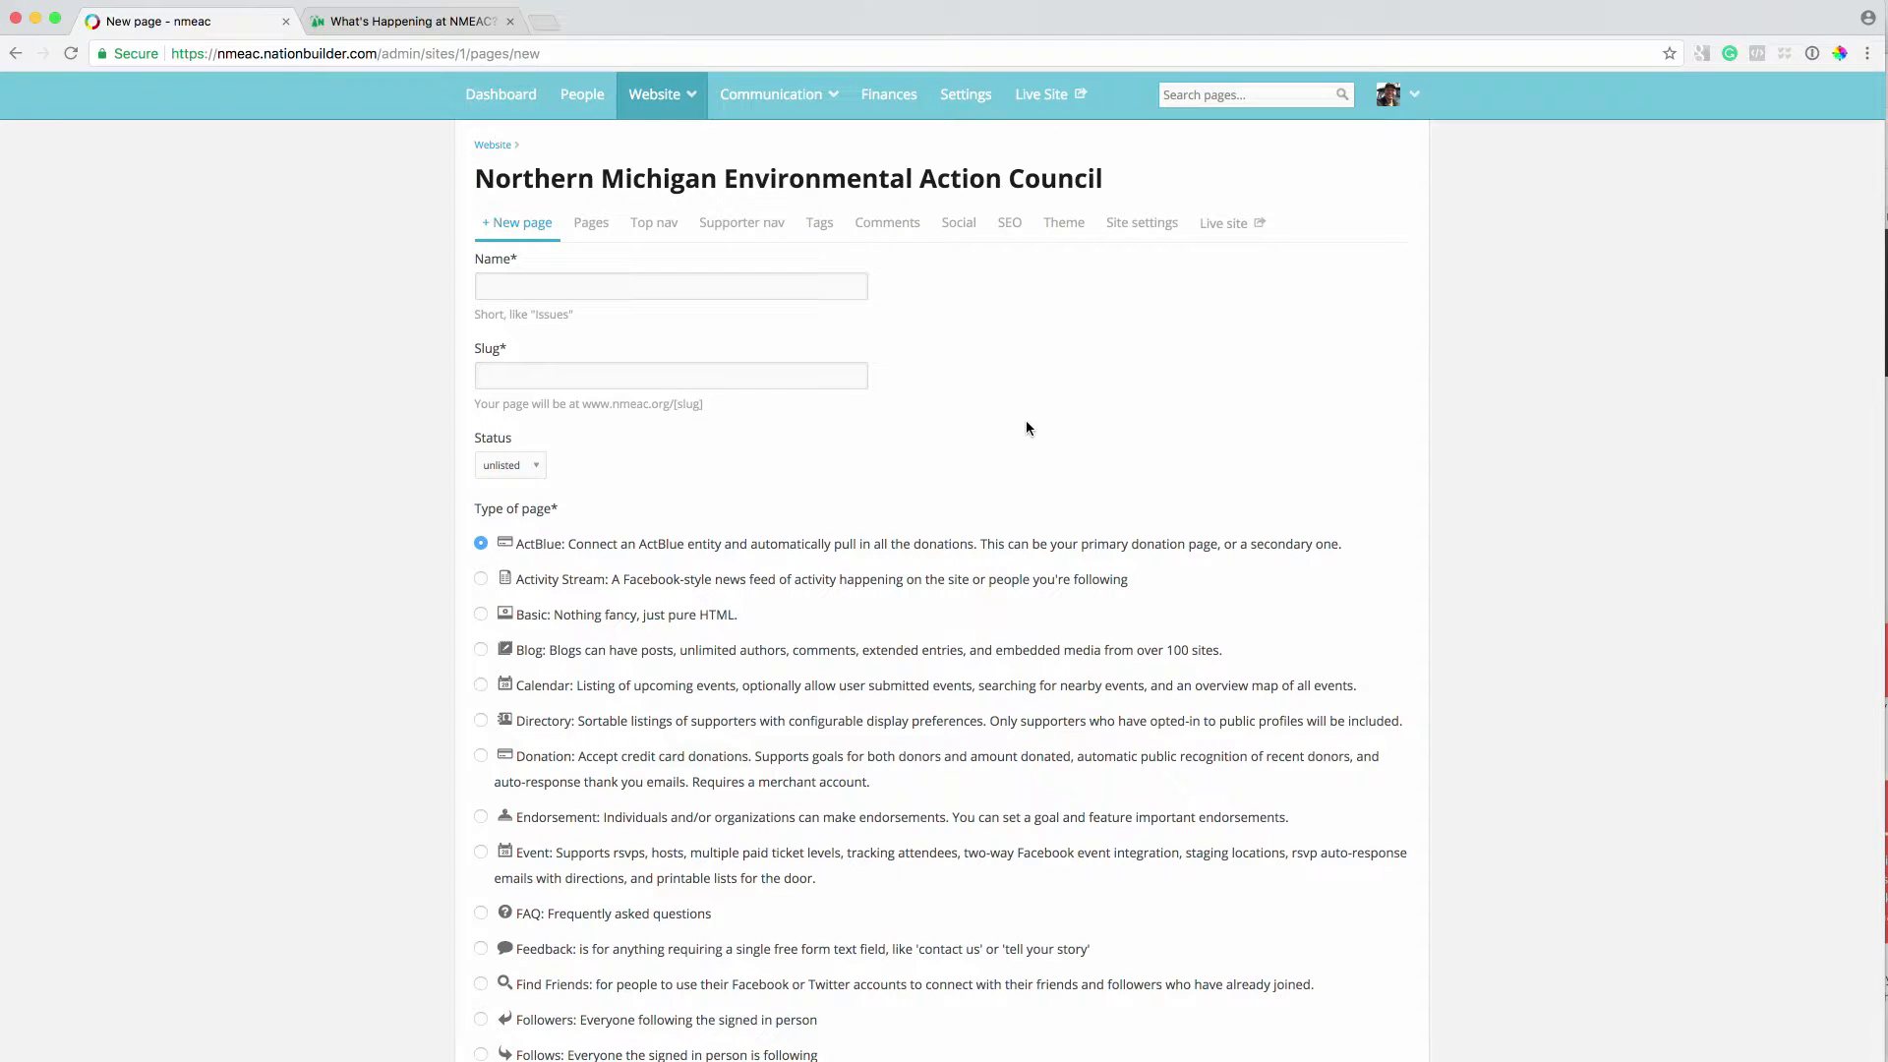
pyautogui.click(601, 284)
pyautogui.write('New Page')
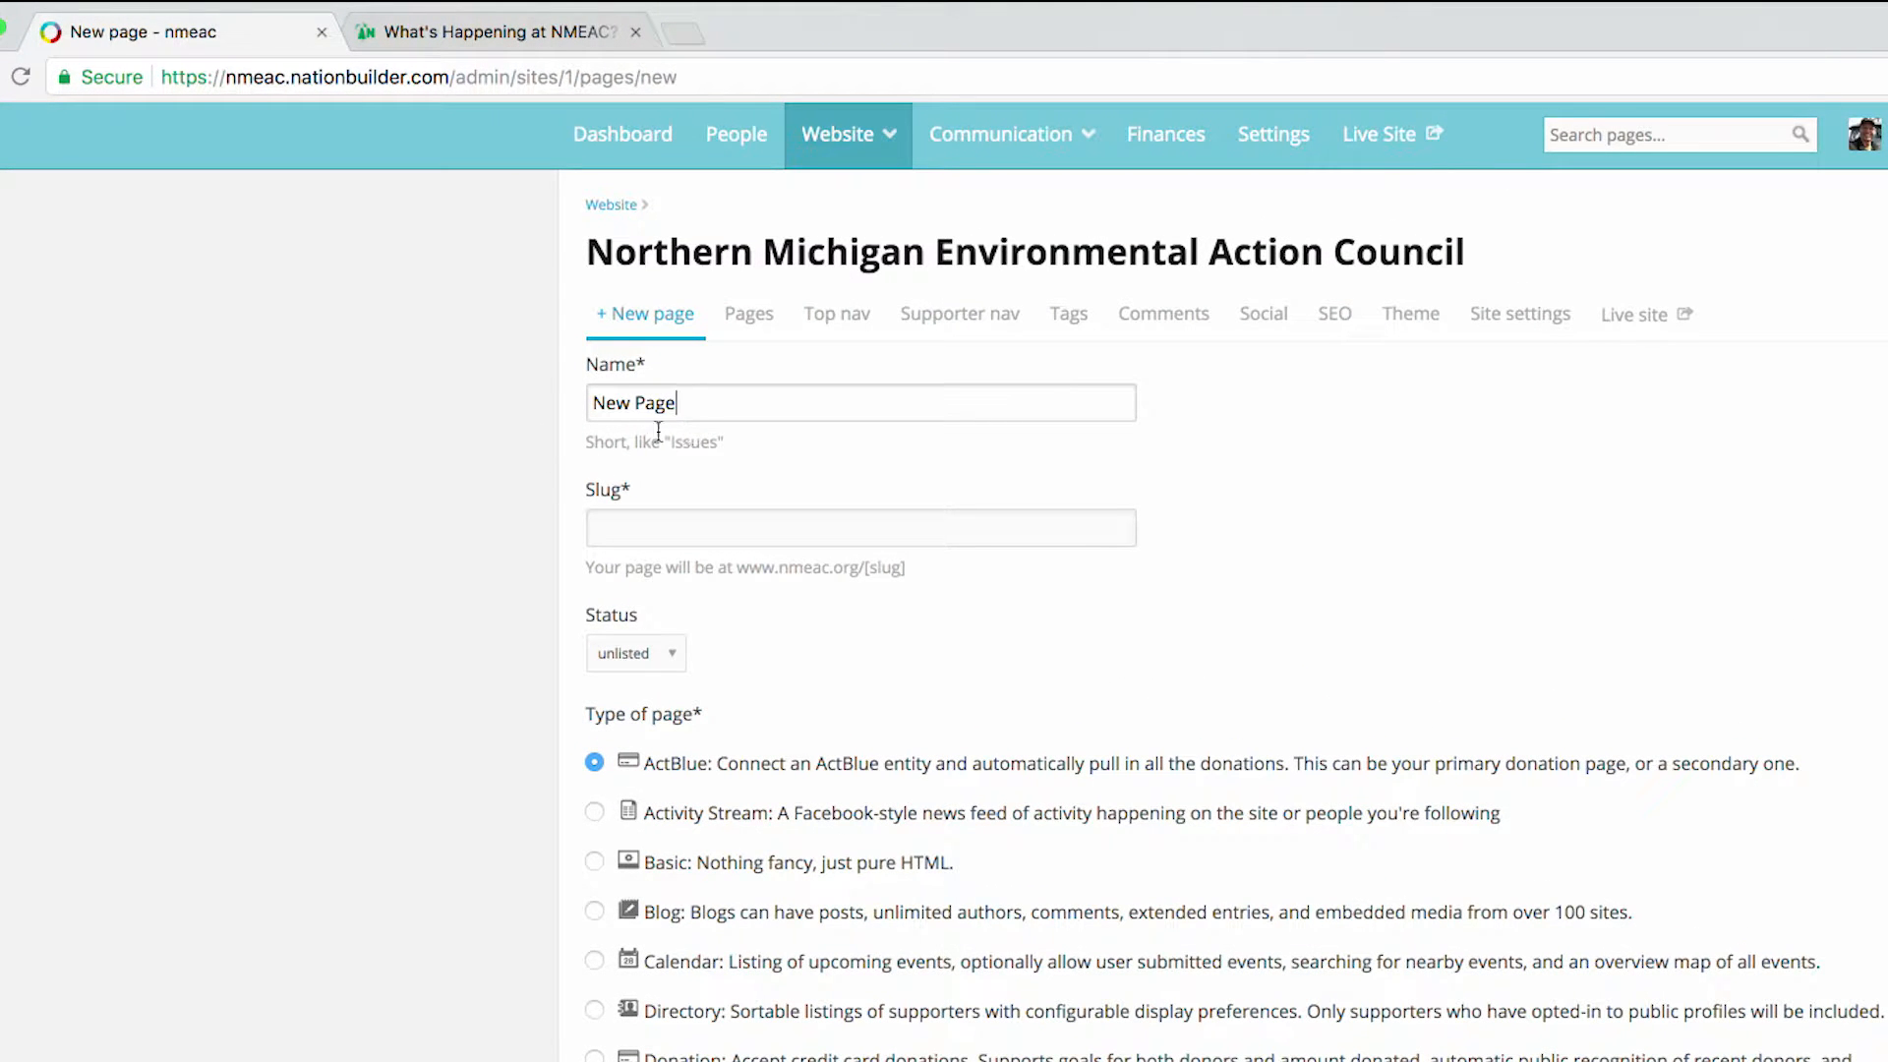
pyautogui.press('Tab')
pyautogui.scroll(-1, 701, 530)
# Clear the slug and rename the page to a possessive first name followed by Page, generating a fresh slug
pyautogui.moveTo(701, 530); pyautogui.dragTo(556, 509)
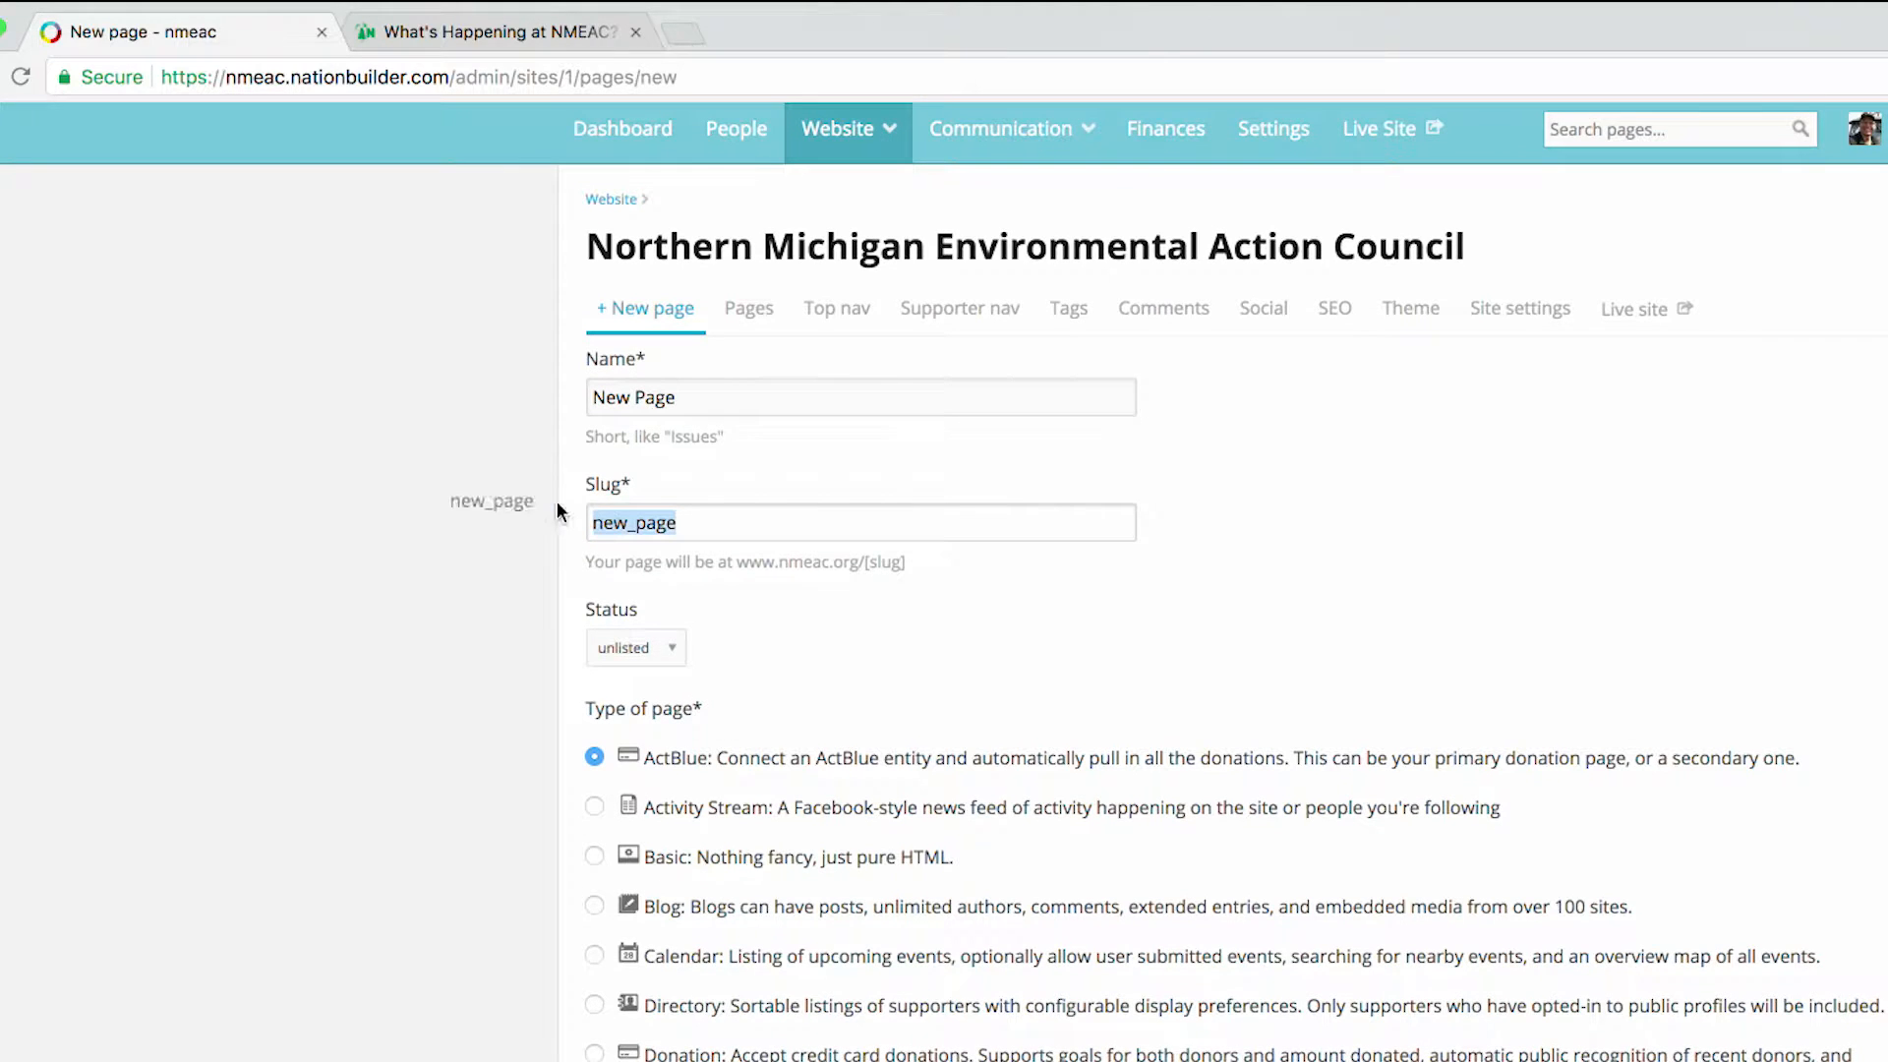
pyautogui.press('BackSpace')
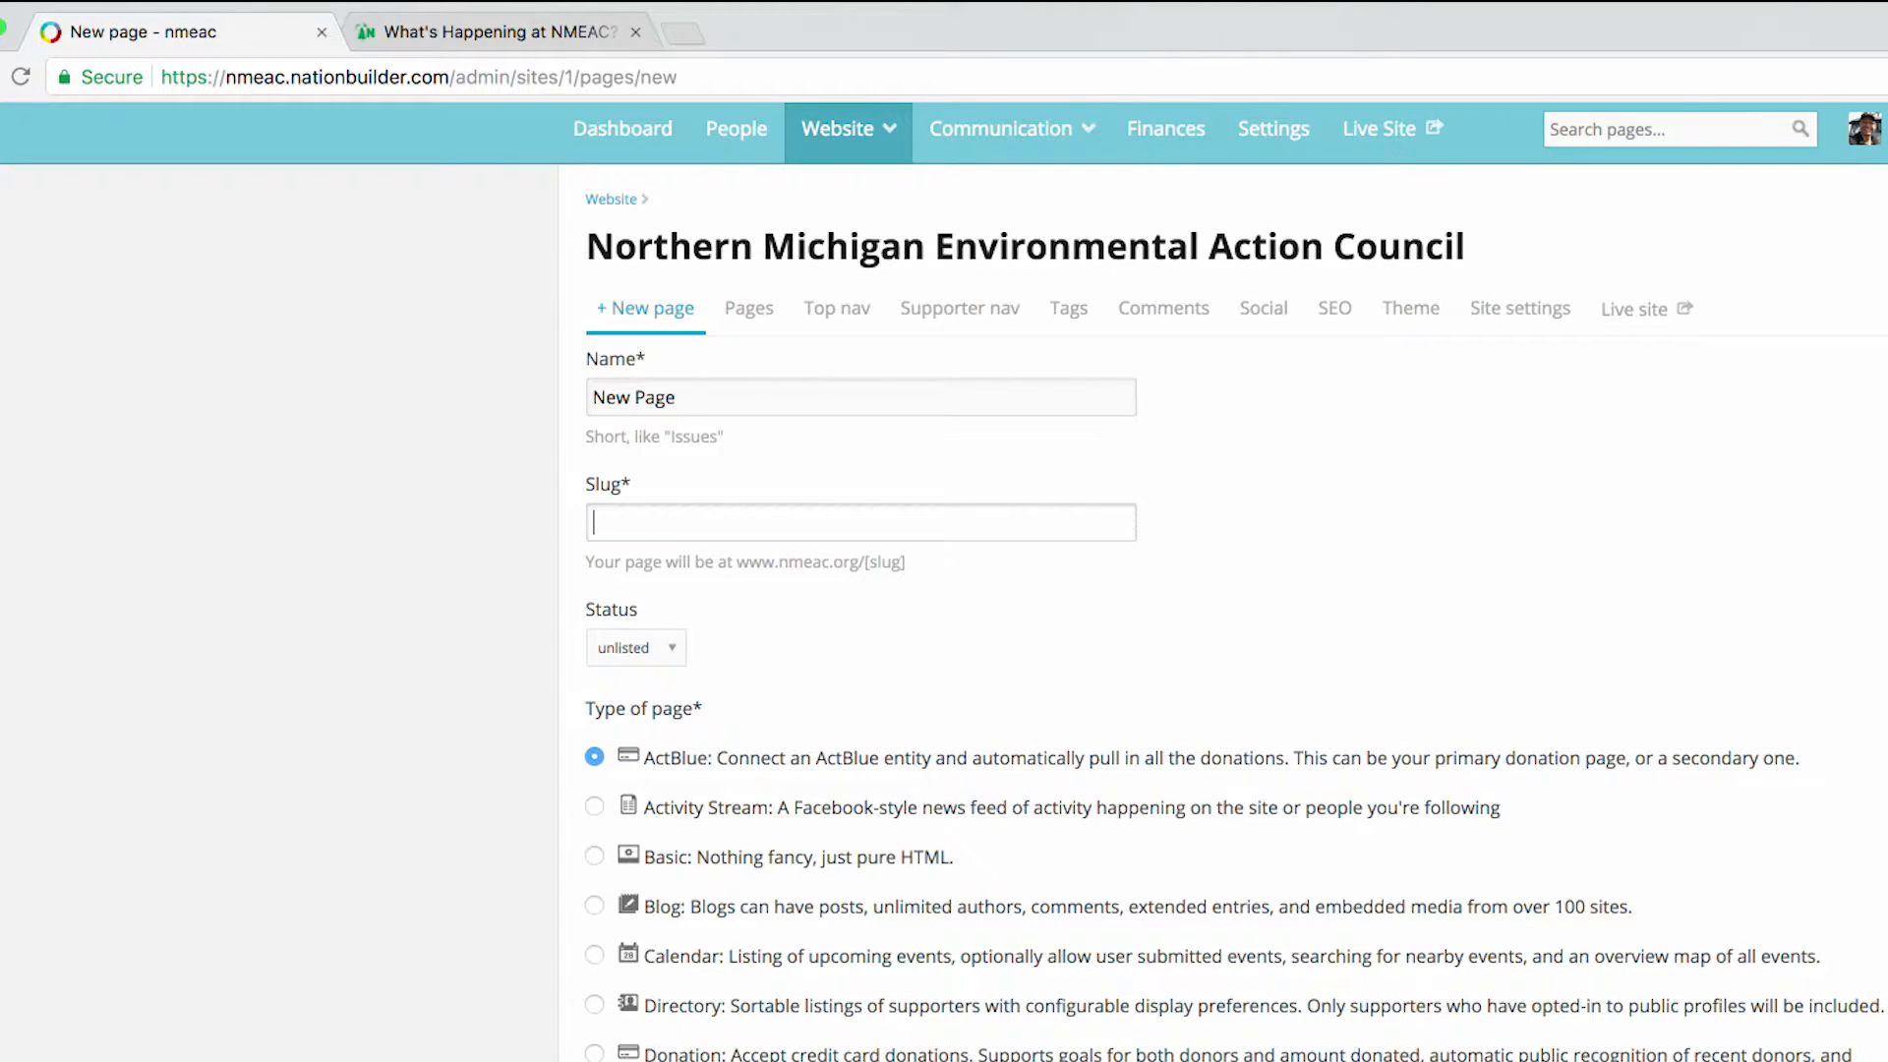
pyautogui.hotkey('shift', 'Tab')
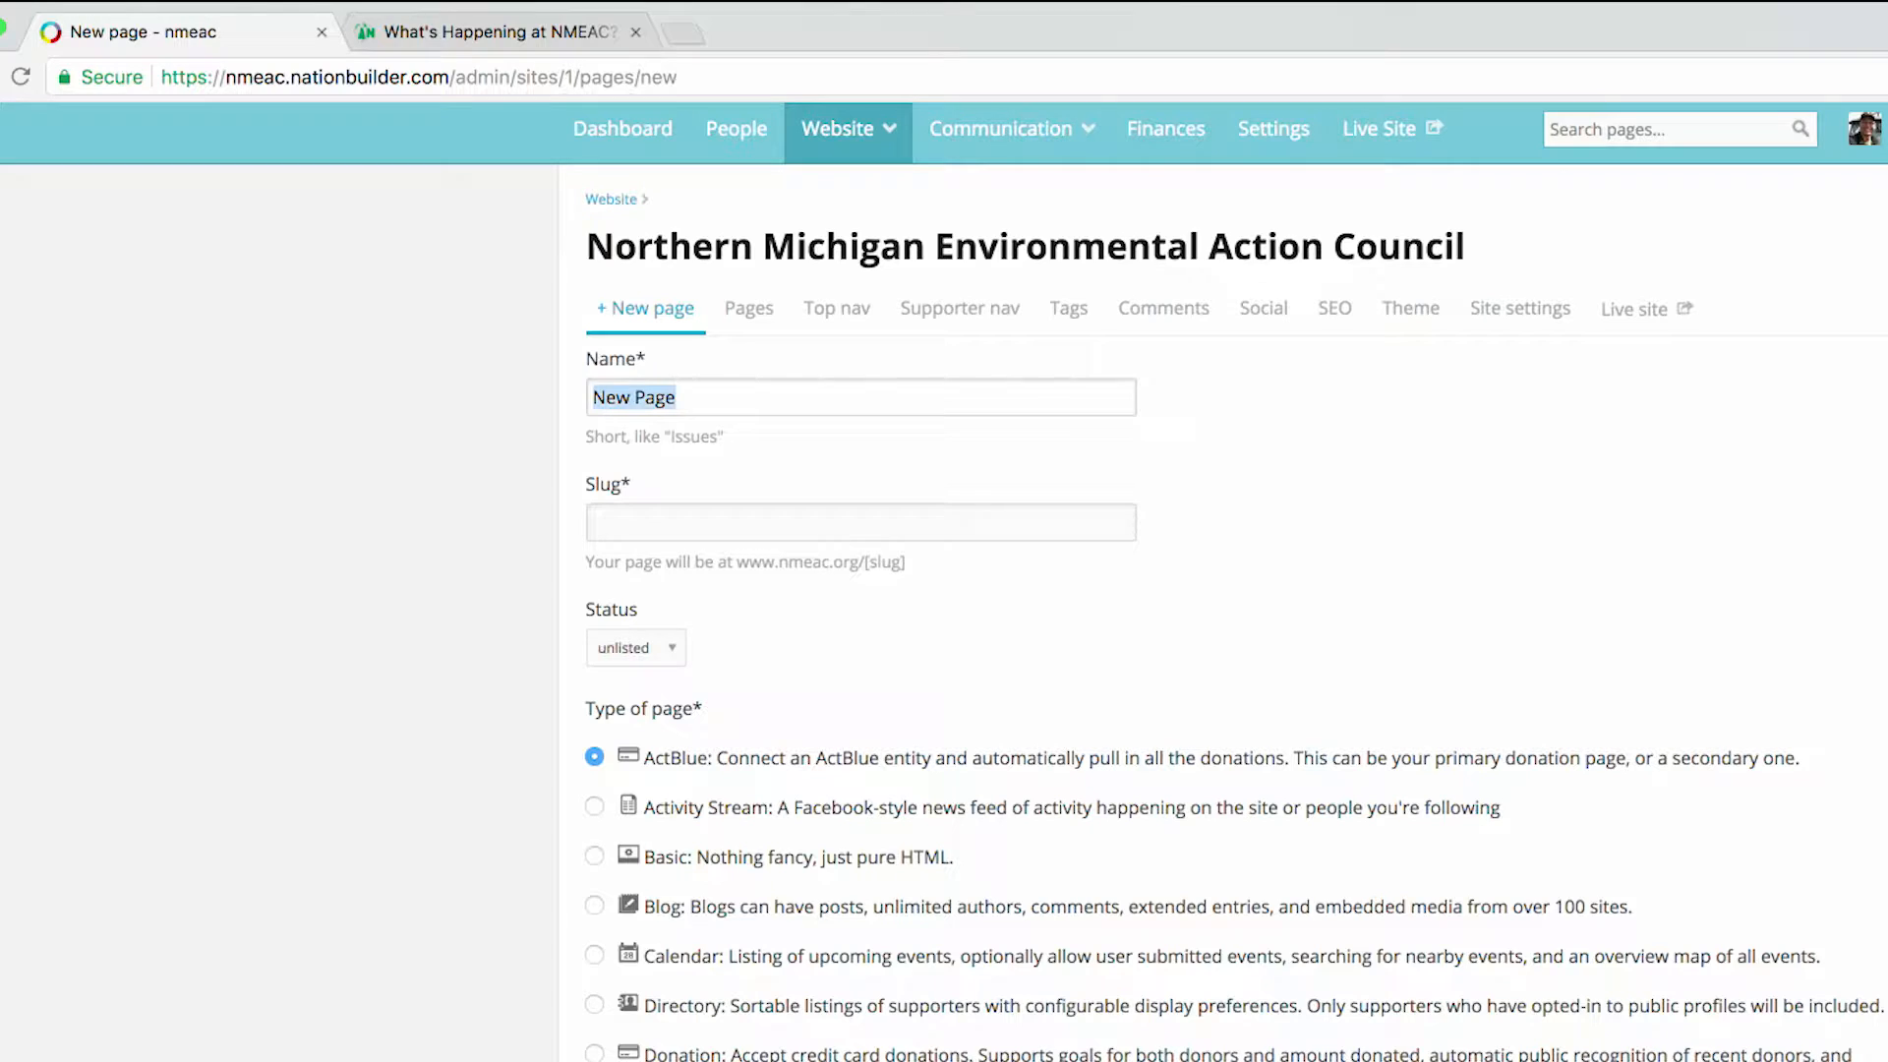
pyautogui.write("Bill's")
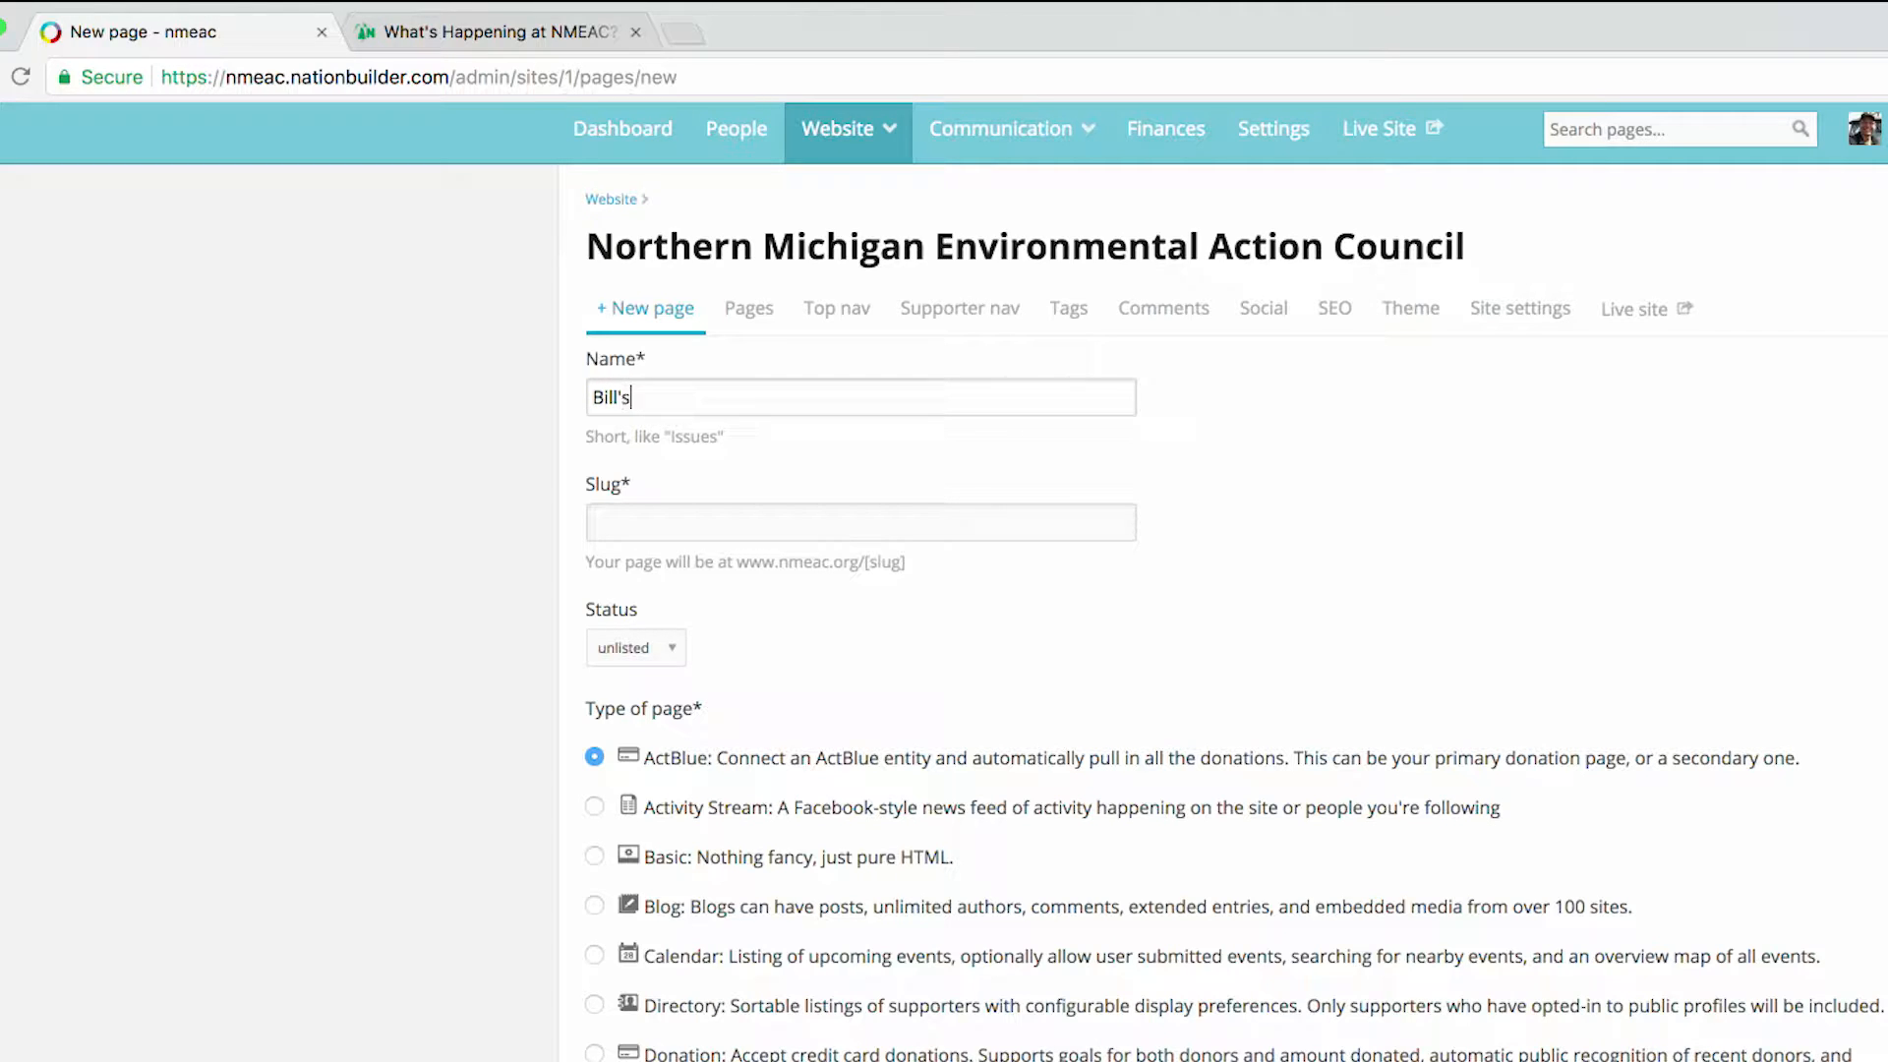
pyautogui.write(' Page')
pyautogui.press('Tab')
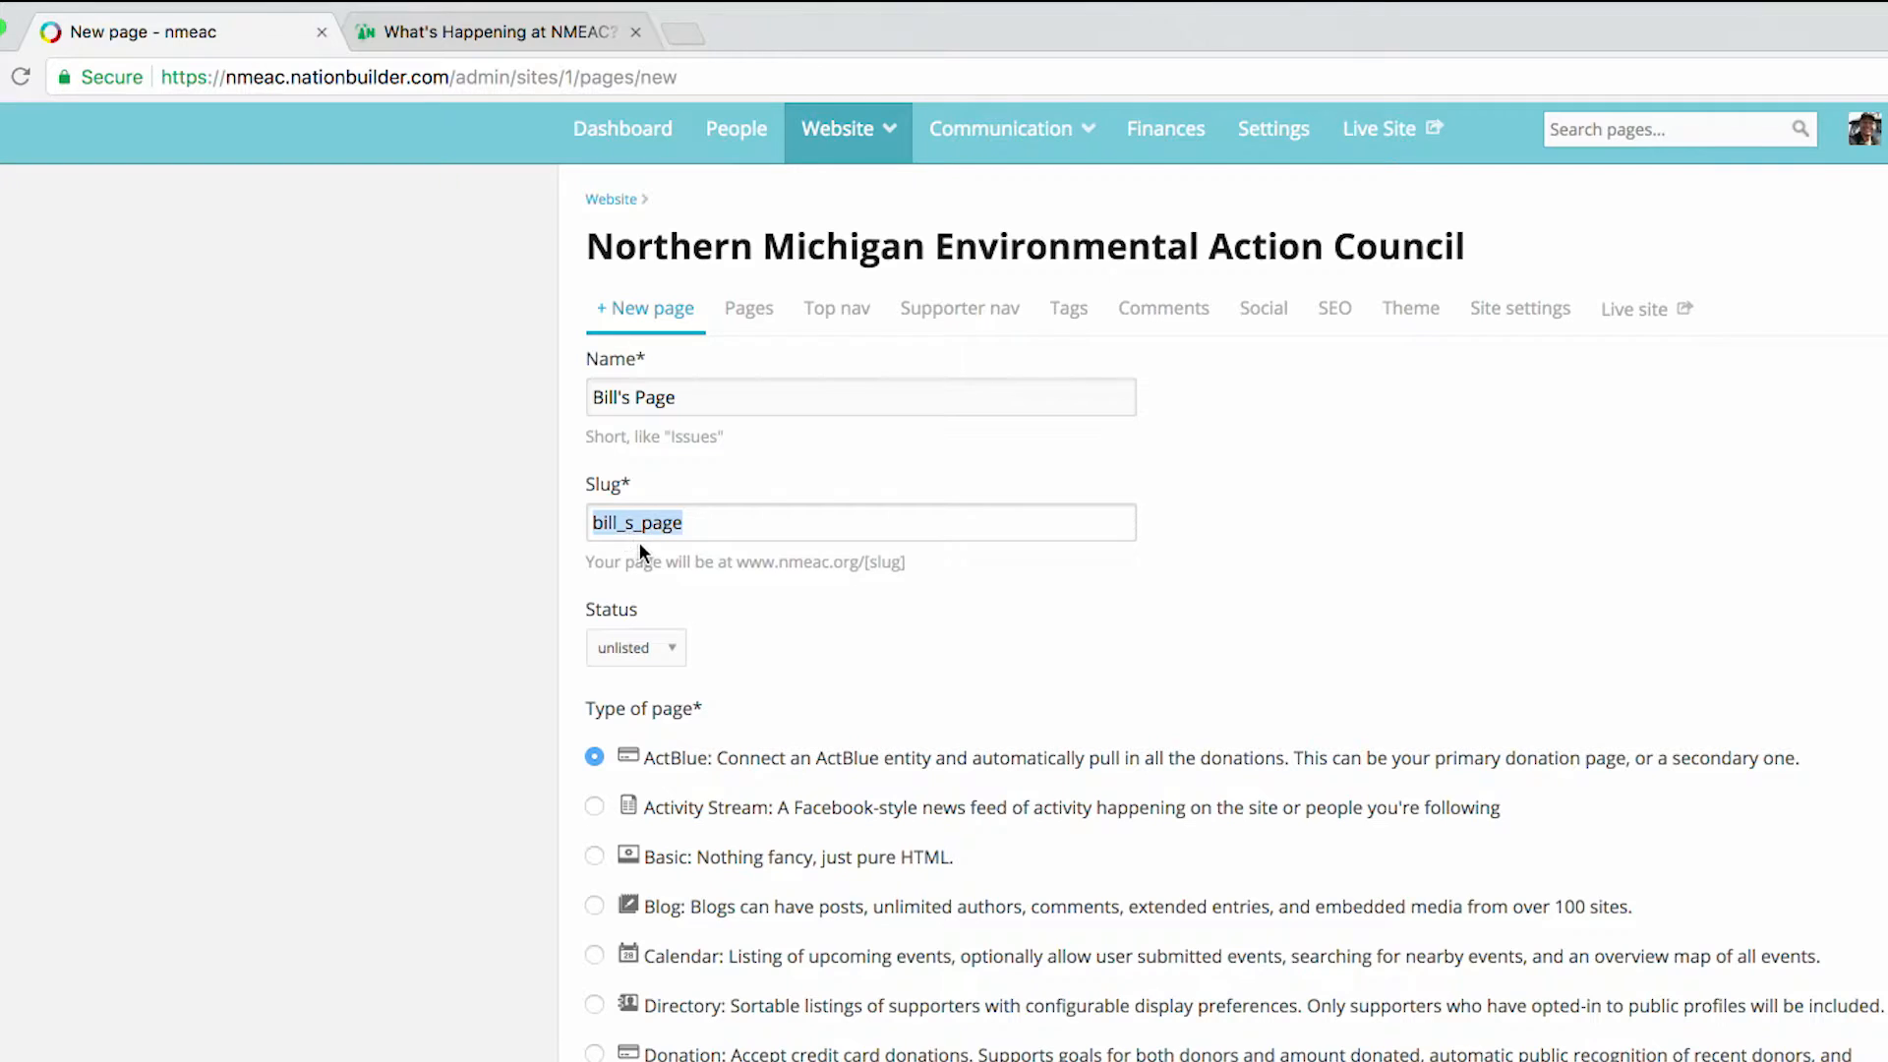
# Remove the extra underscore before the possessive s in the page's slug
pyautogui.click(602, 526)
pyautogui.press('BackSpace')
pyautogui.write("'")
pyautogui.press('BackSpace')
# Rename the page New Page, regenerate its slug as new_page and choose the unlisted status
pyautogui.moveTo(695, 396); pyautogui.dragTo(594, 358)
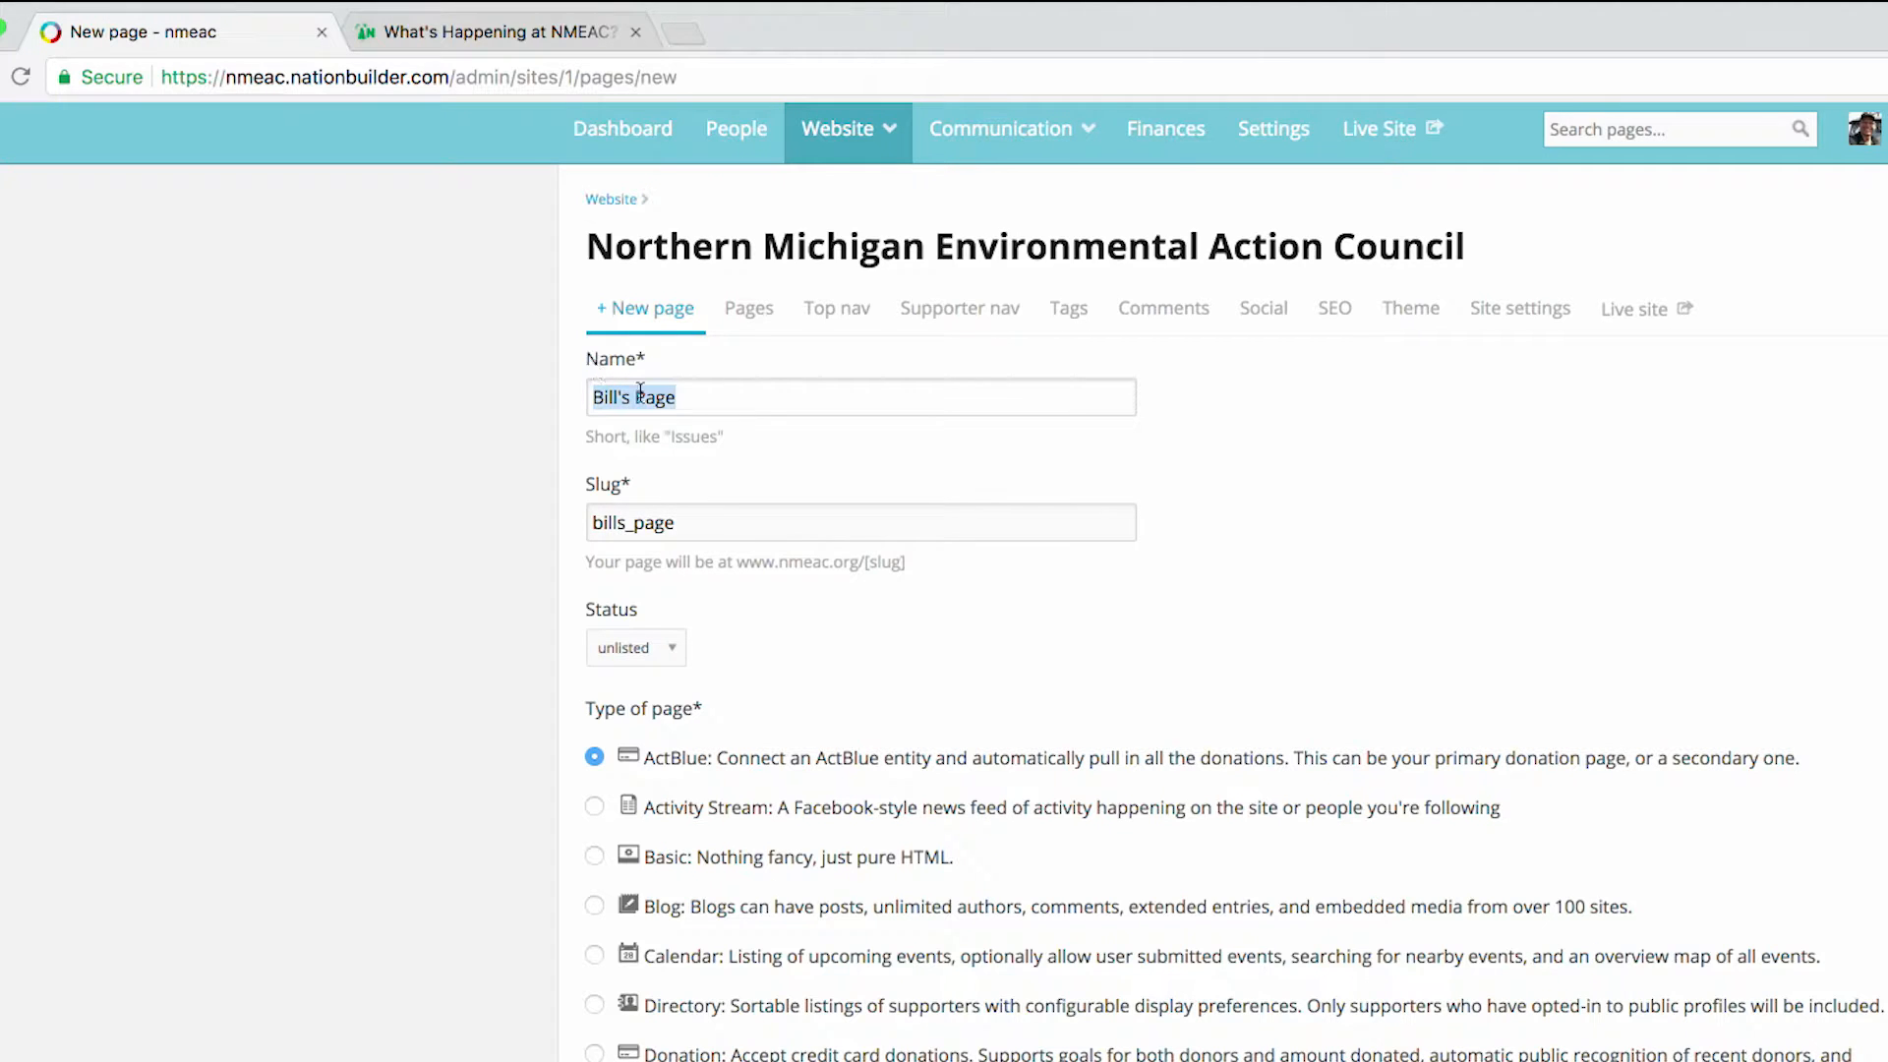
pyautogui.moveTo(710, 522); pyautogui.dragTo(567, 439)
pyautogui.press('BackSpace')
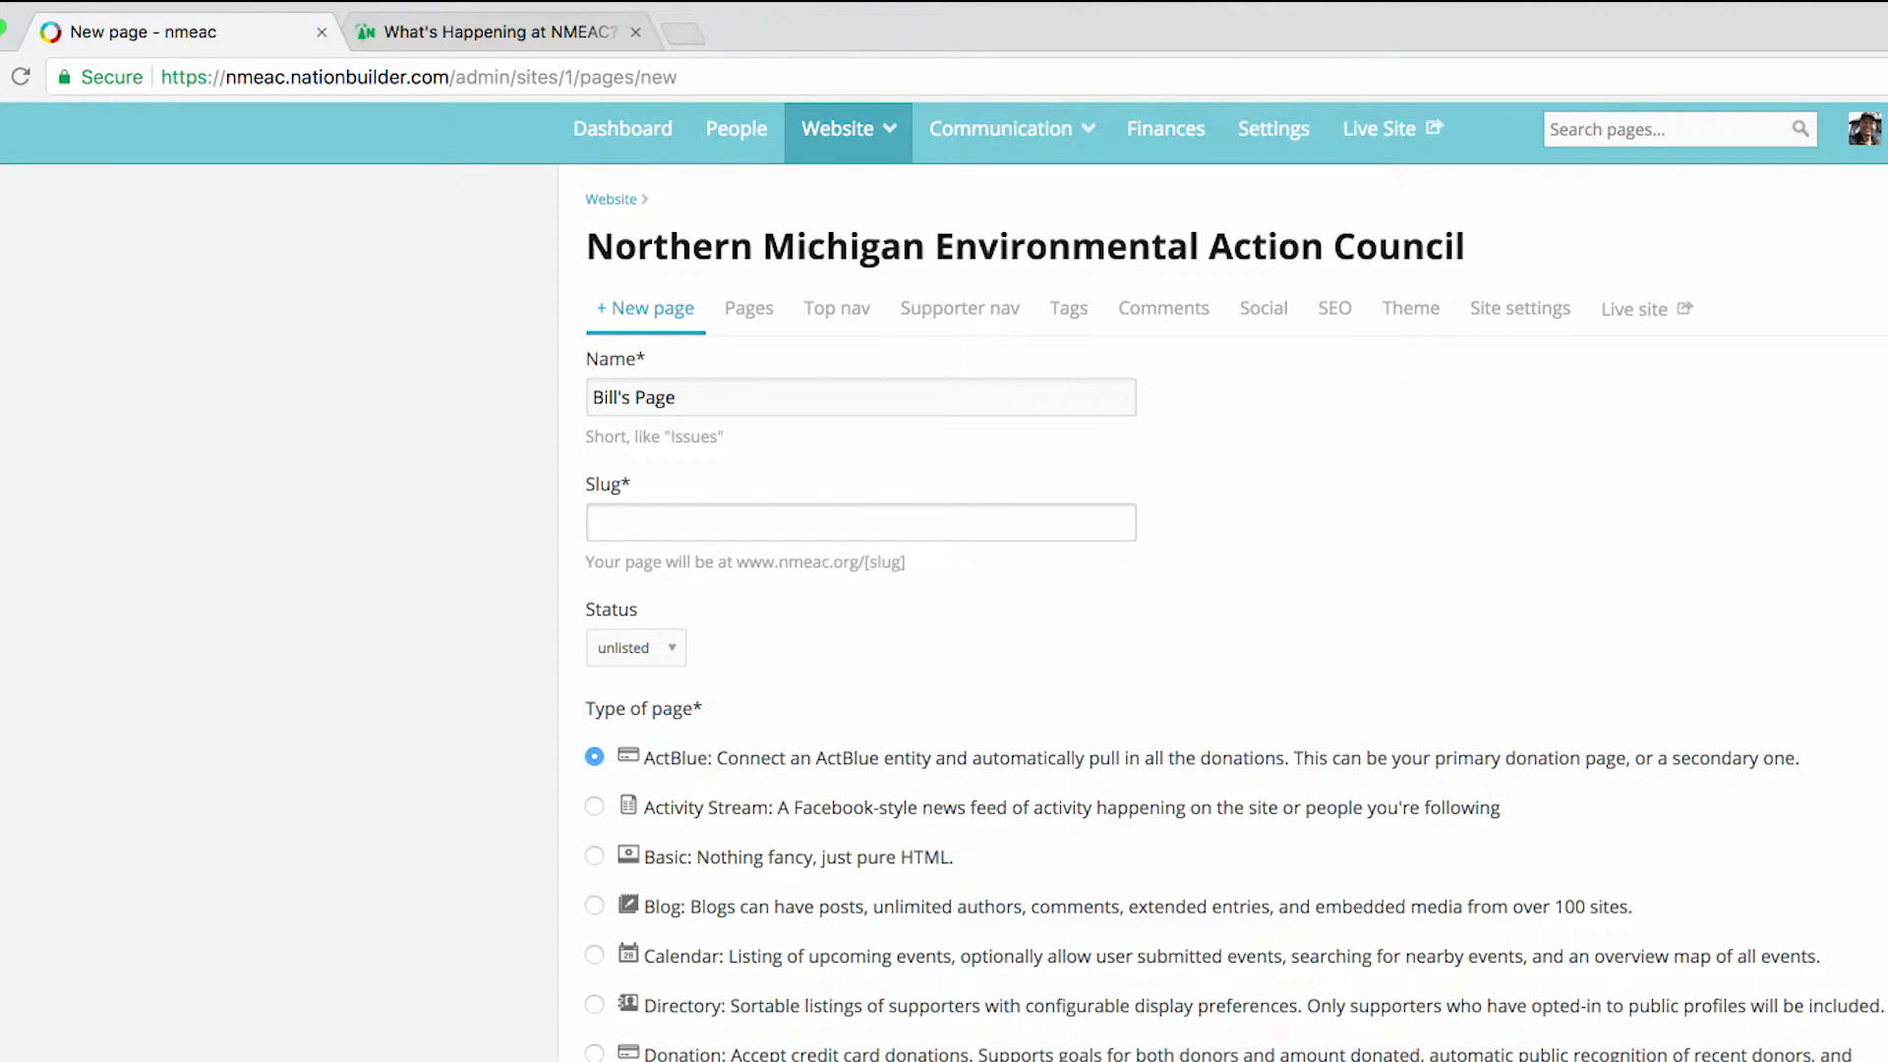
pyautogui.hotkey('shift', 'Tab')
pyautogui.write('New Page')
pyautogui.press('Tab')
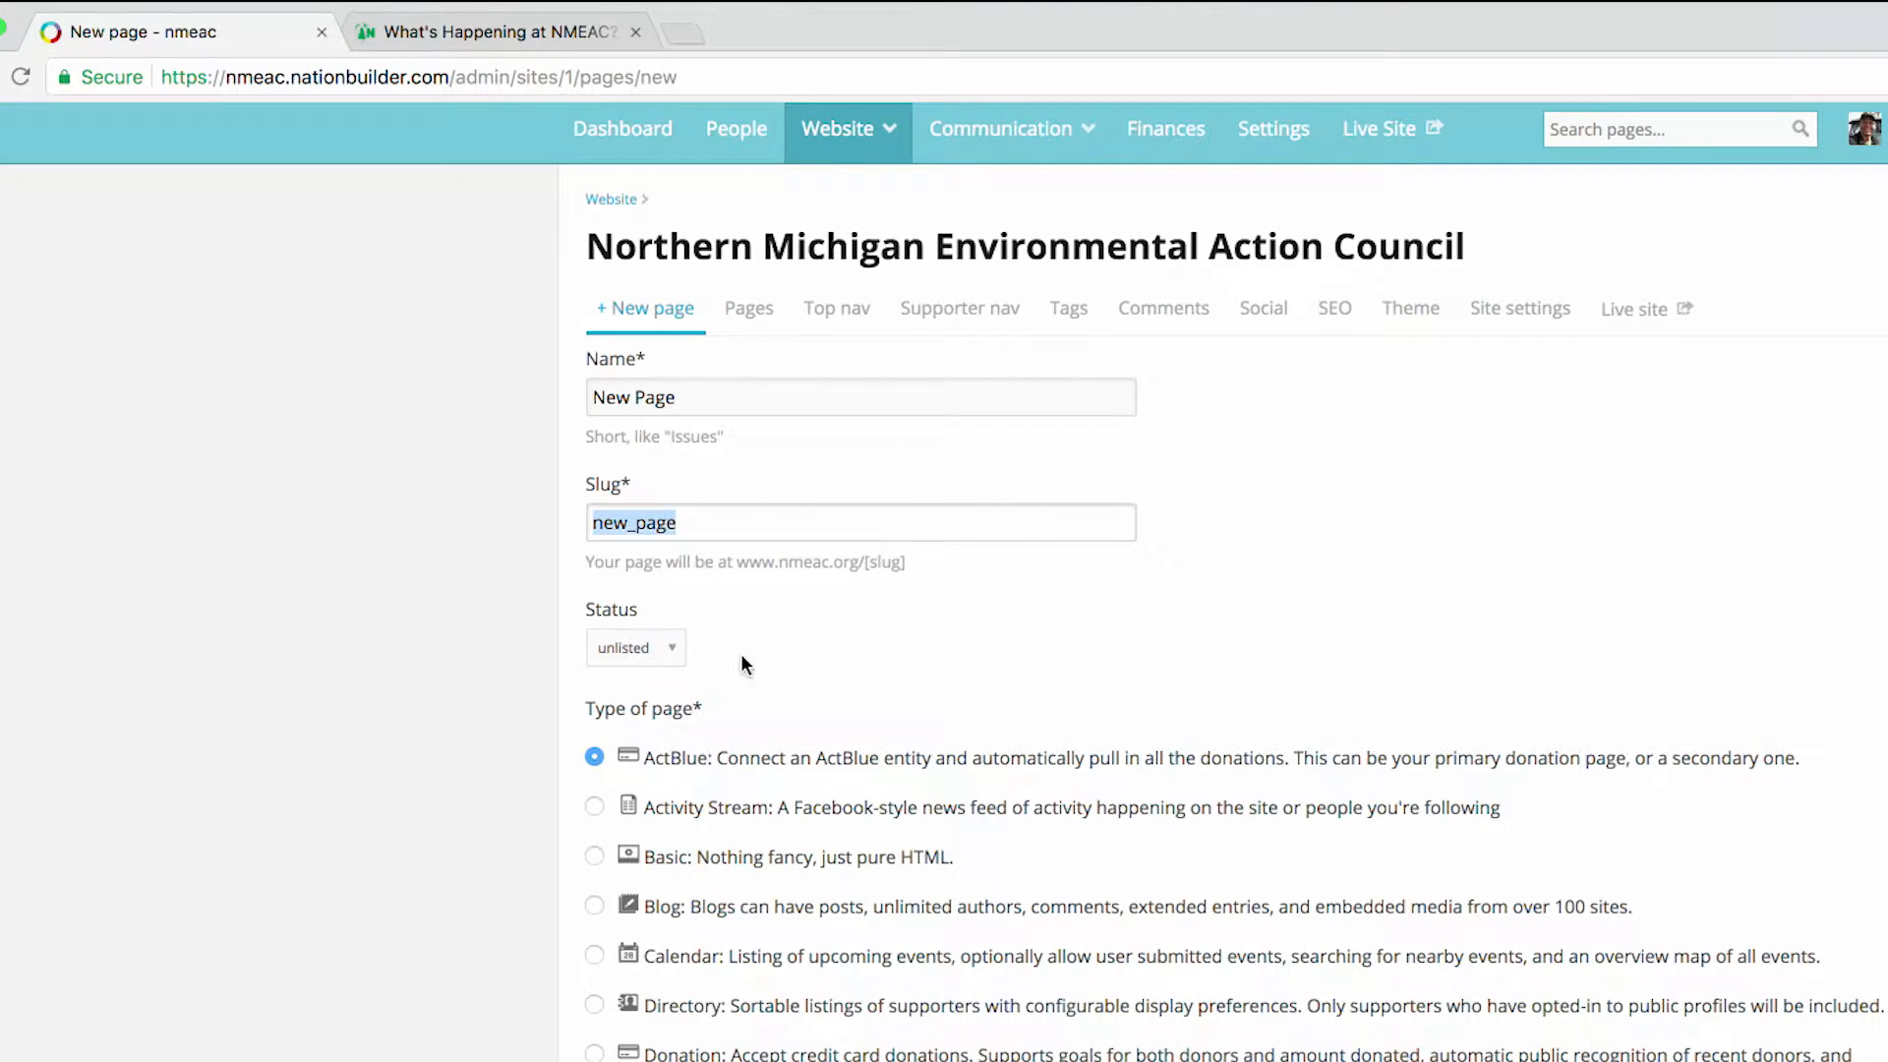
pyautogui.click(670, 653)
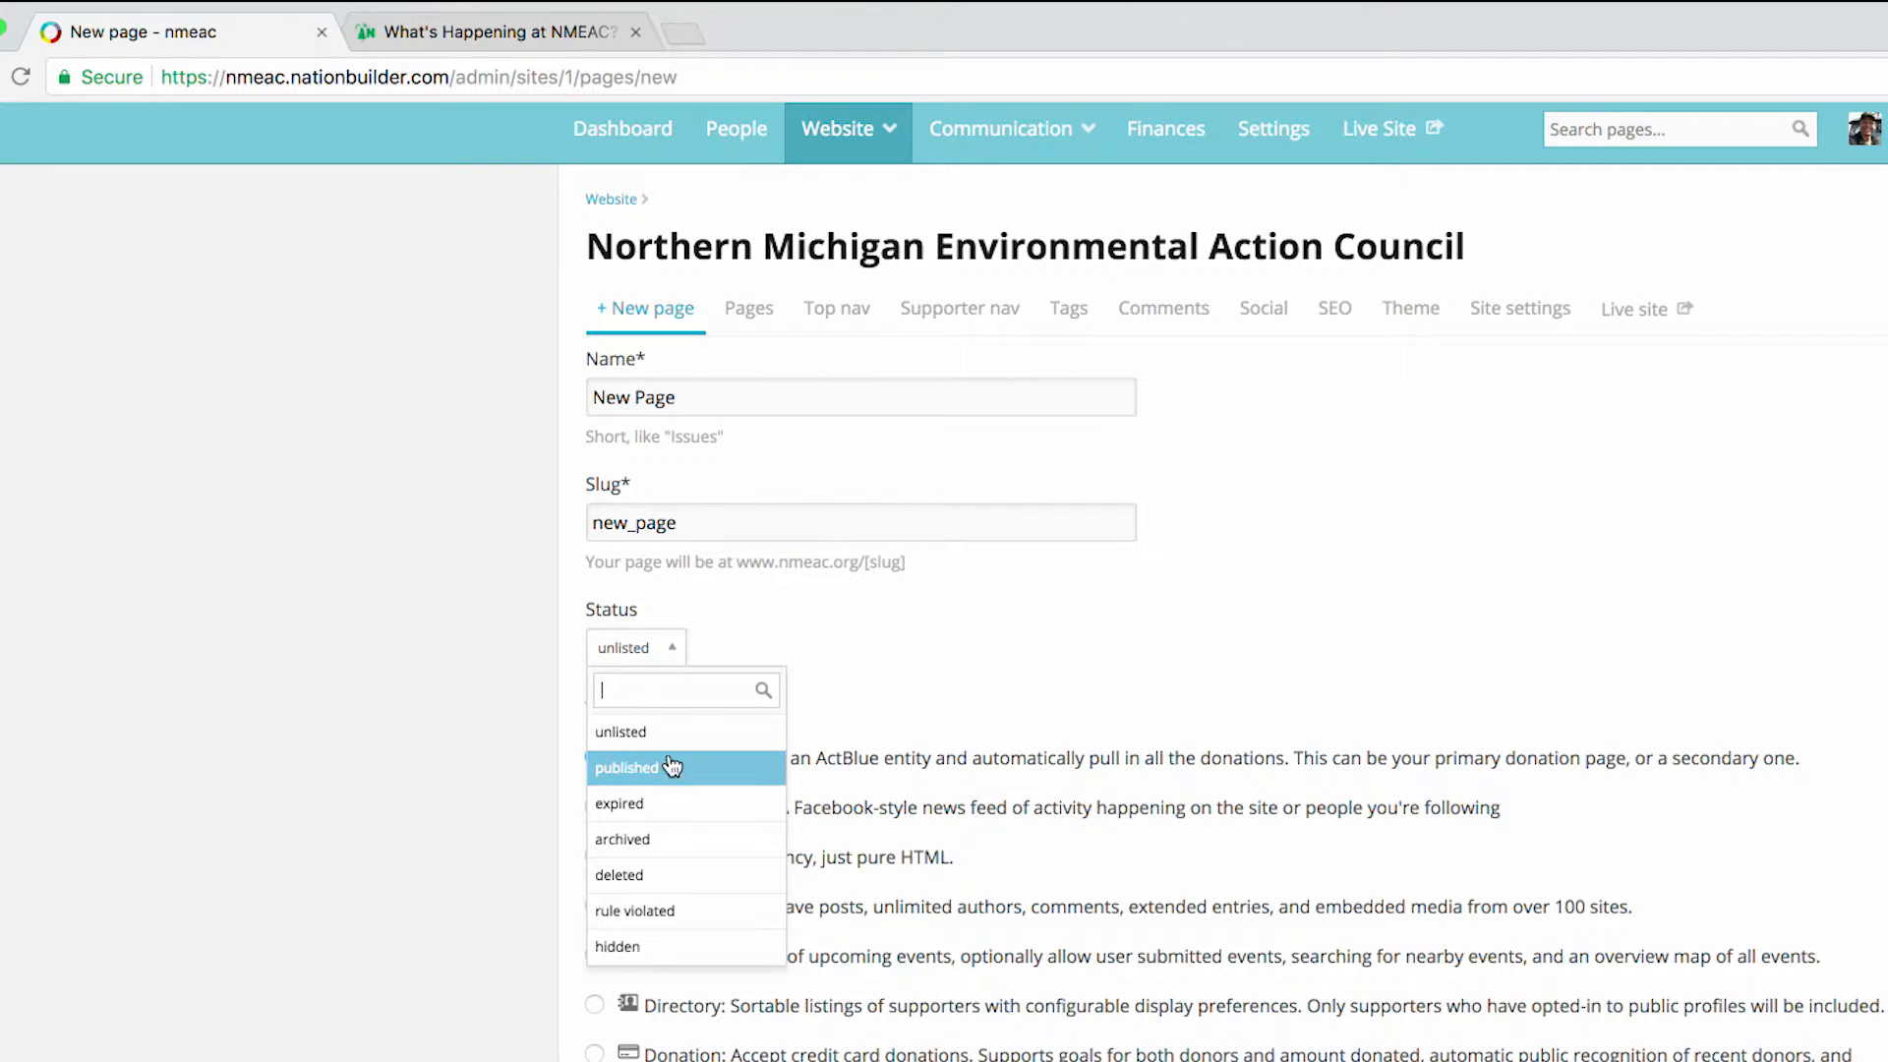
pyautogui.click(658, 731)
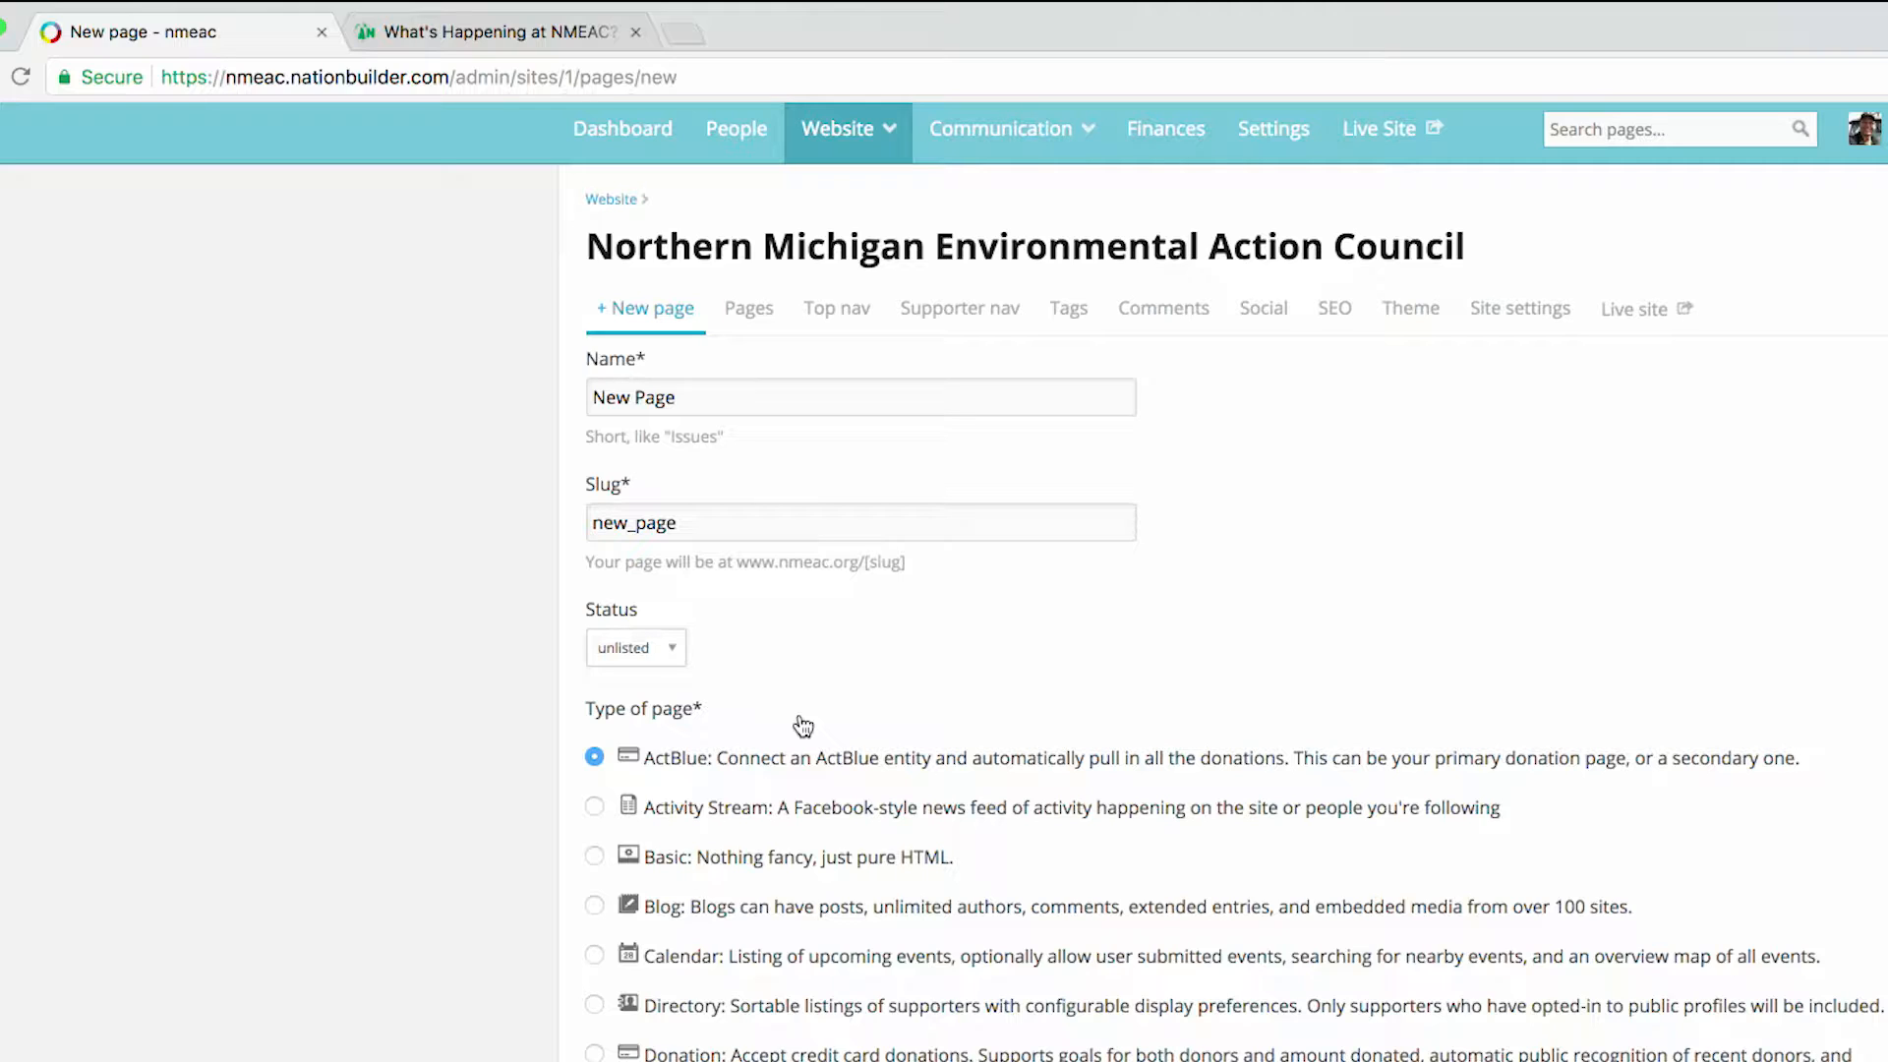
# Examine the available page types and their descriptions in the new page form
pyautogui.scroll(-1, 801, 728)
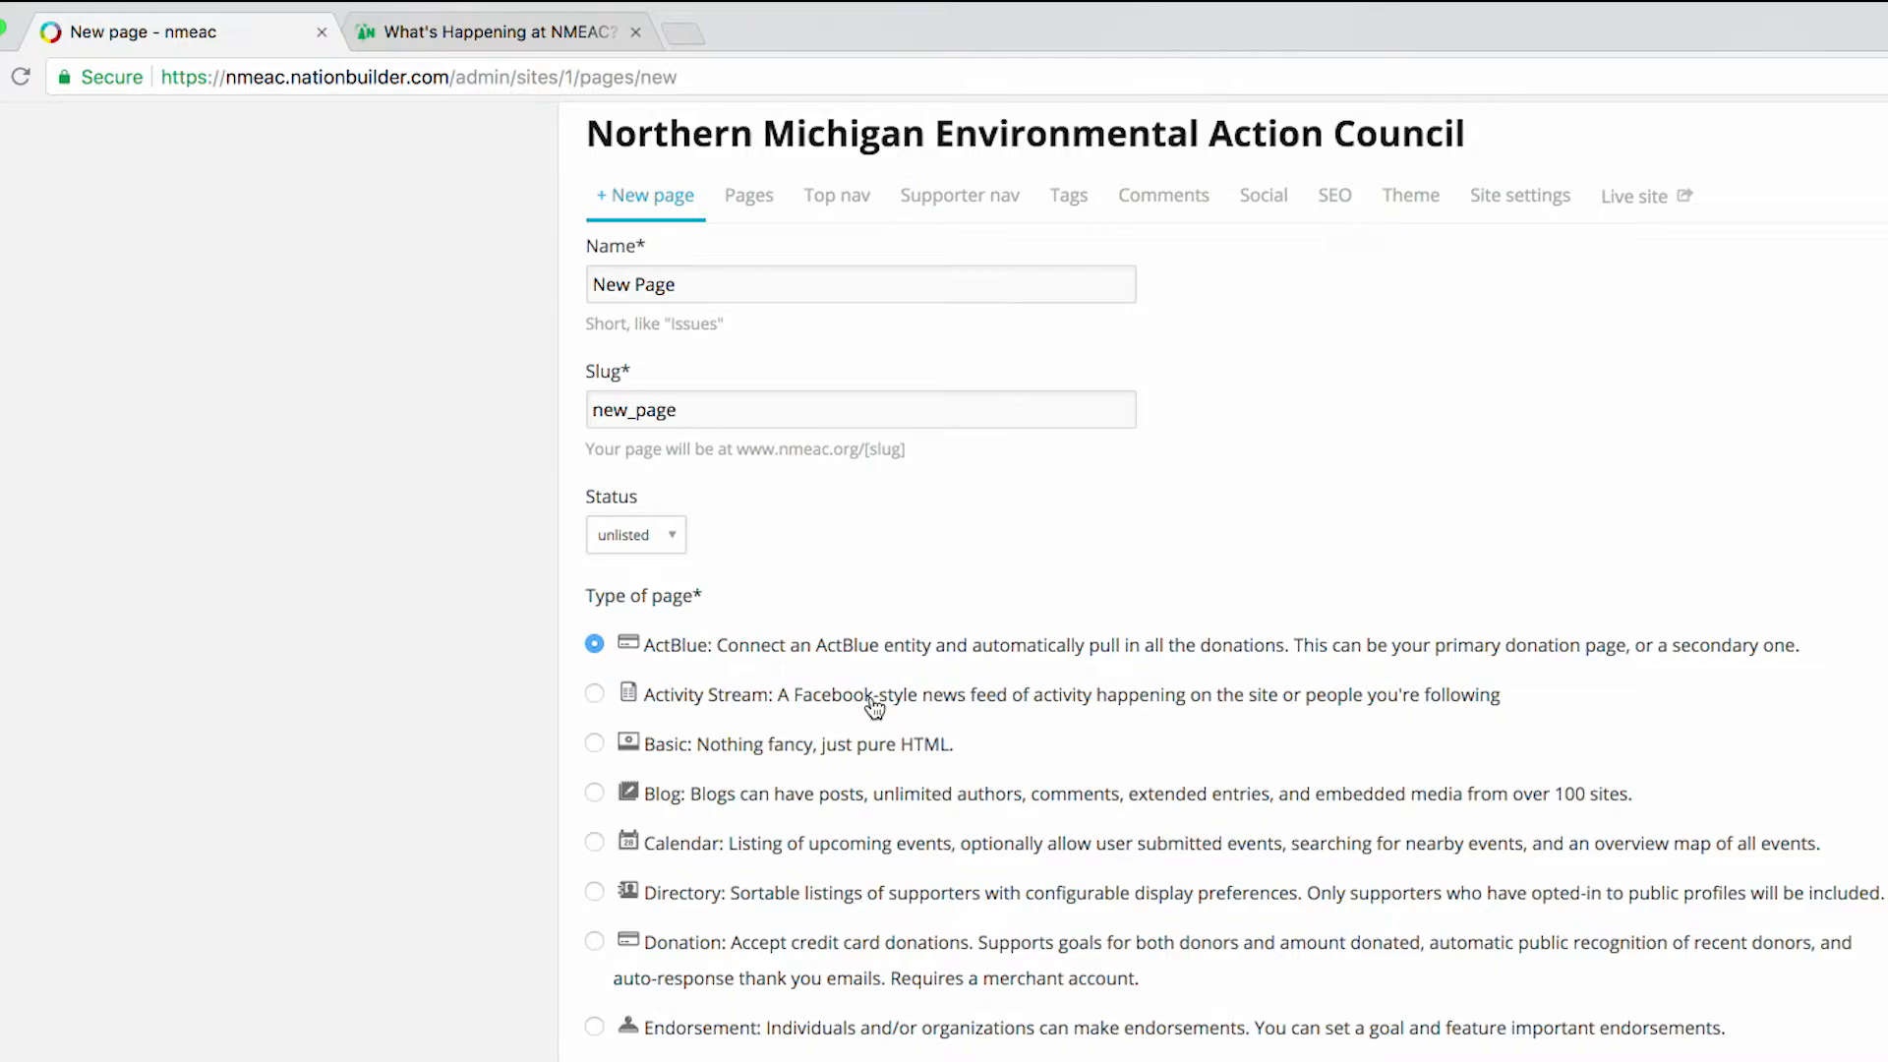
pyautogui.scroll(-4, 874, 705)
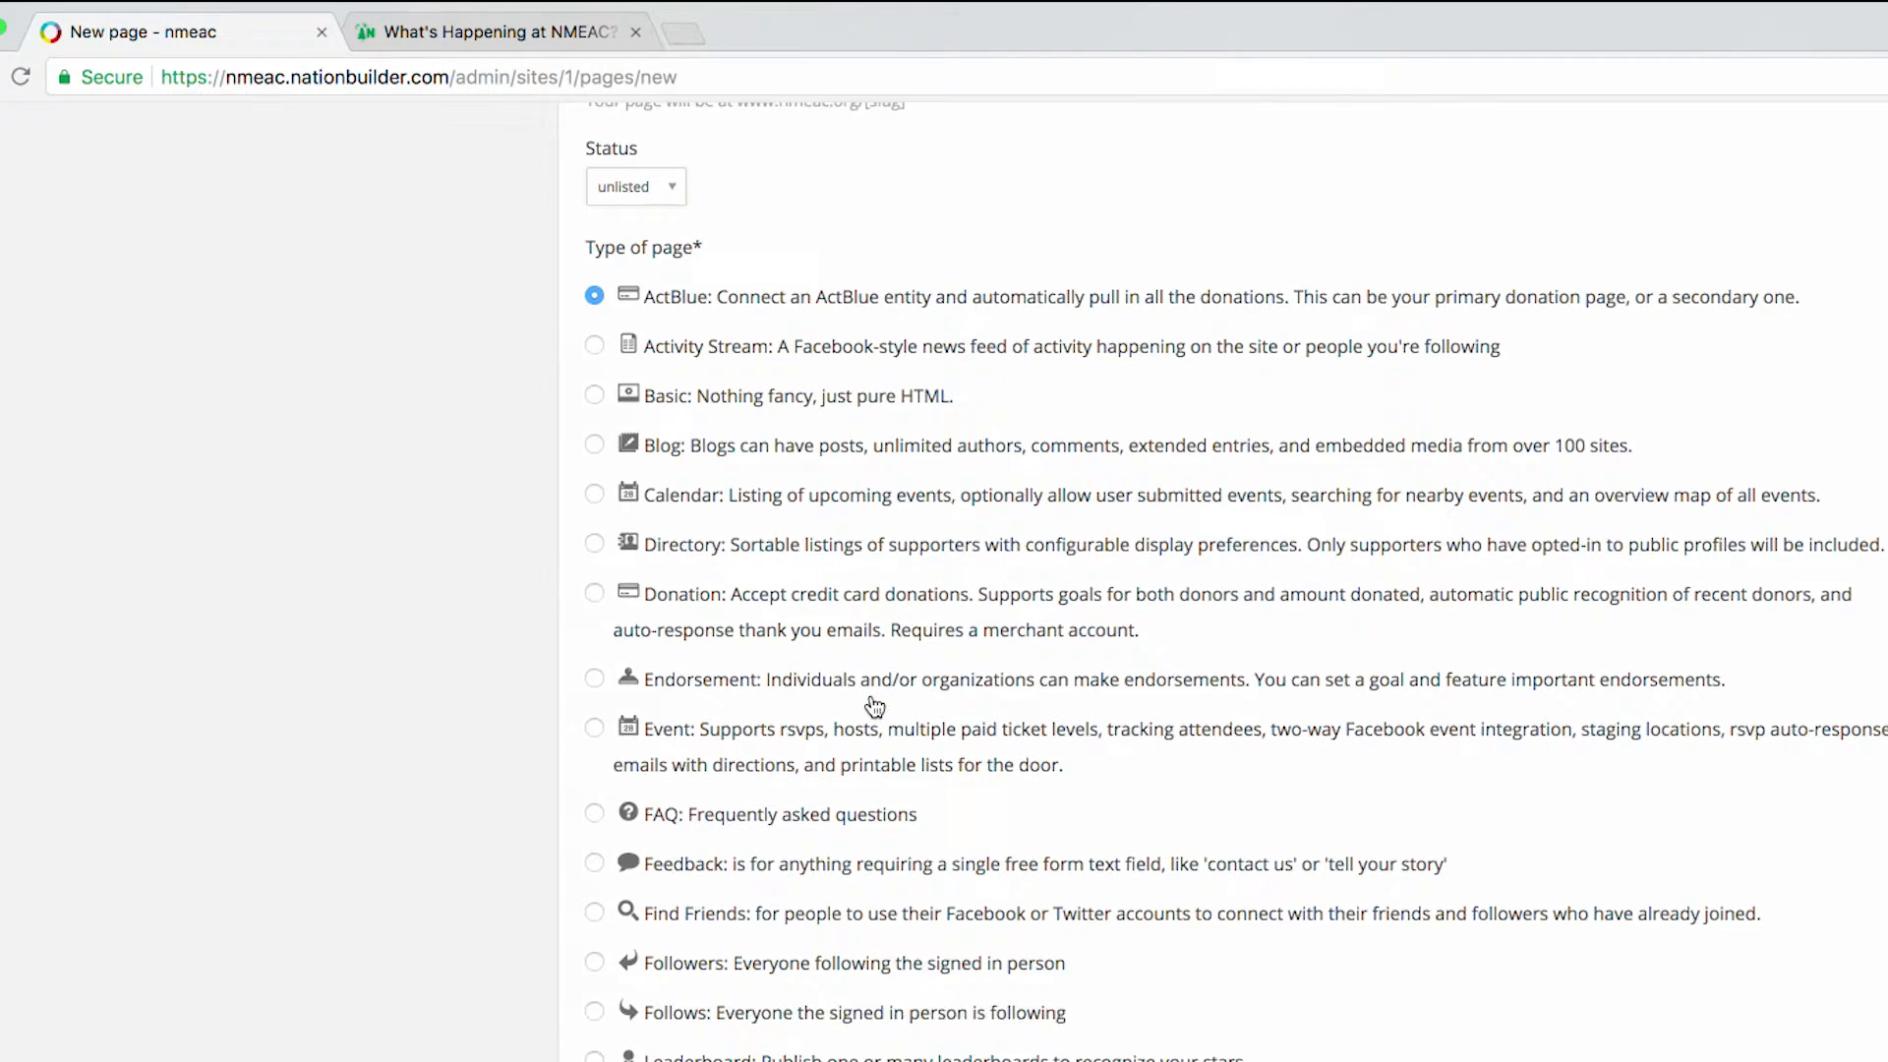
pyautogui.scroll(-3, 874, 706)
pyautogui.scroll(-3, 874, 706)
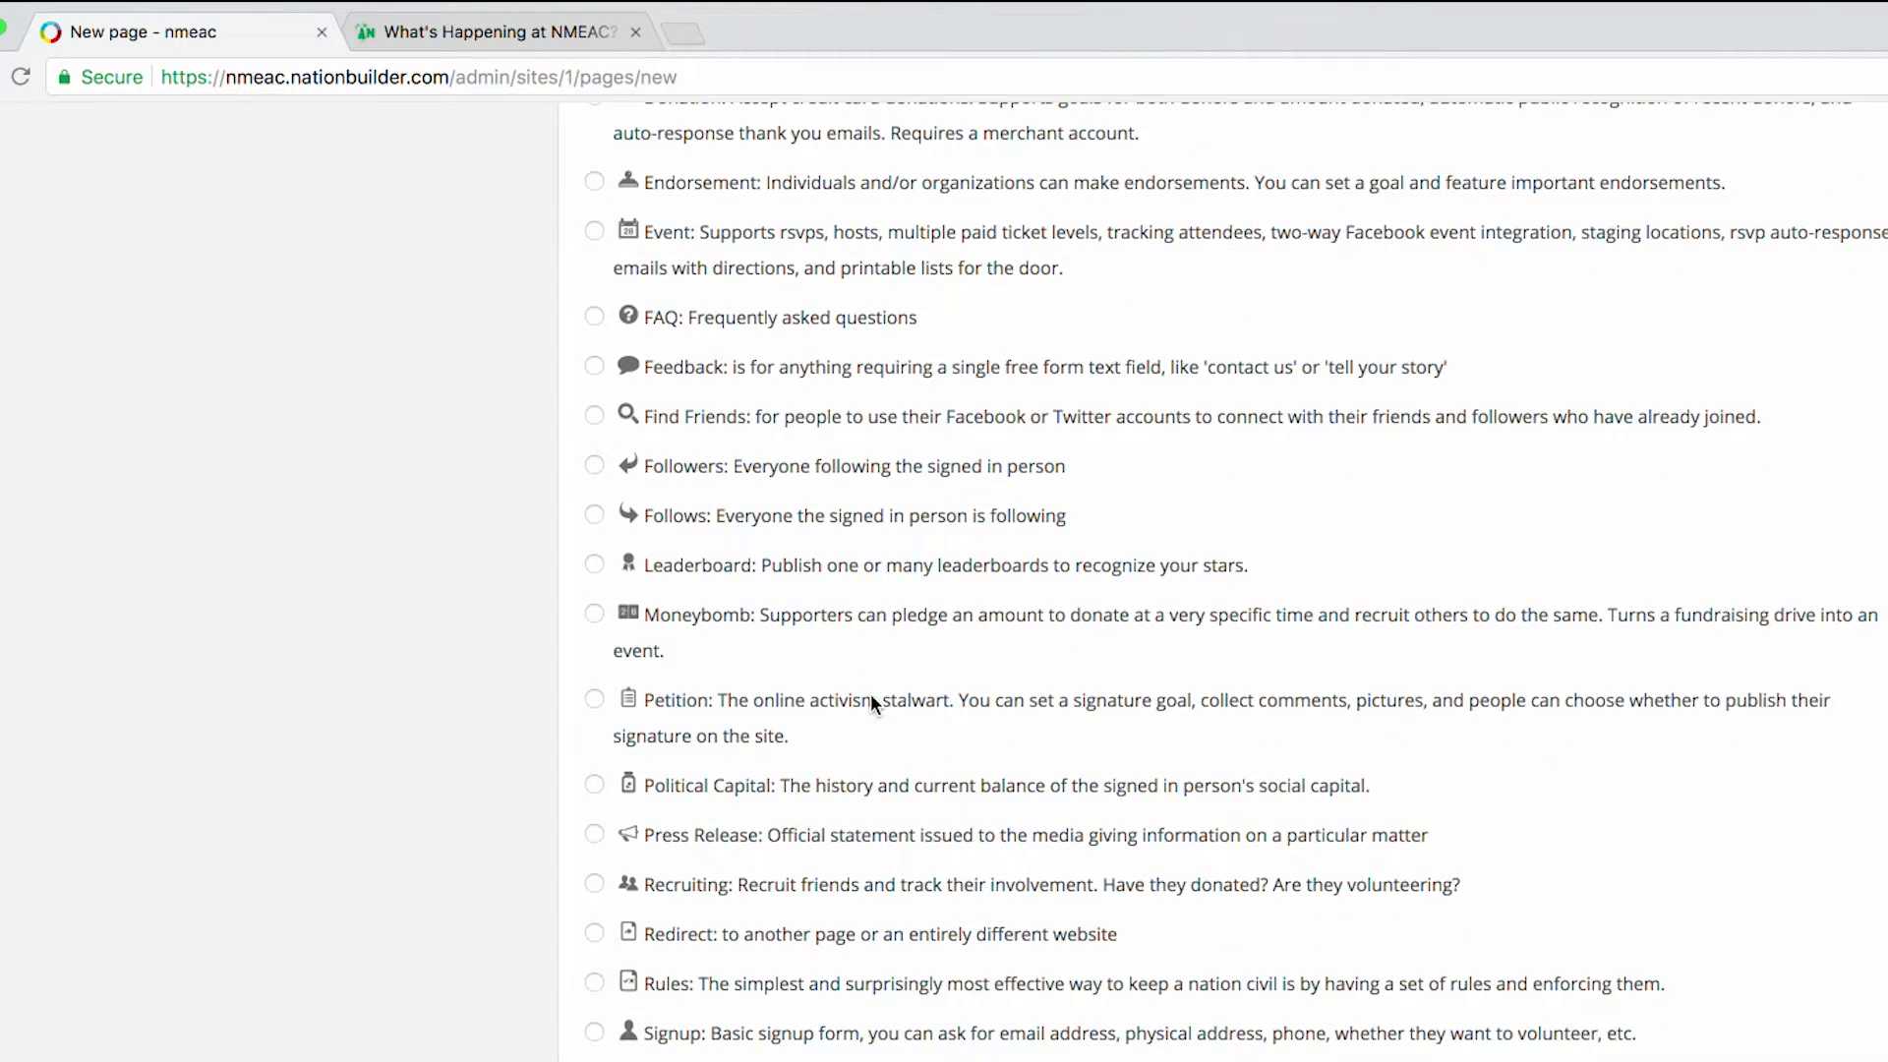
pyautogui.scroll(-1, 872, 702)
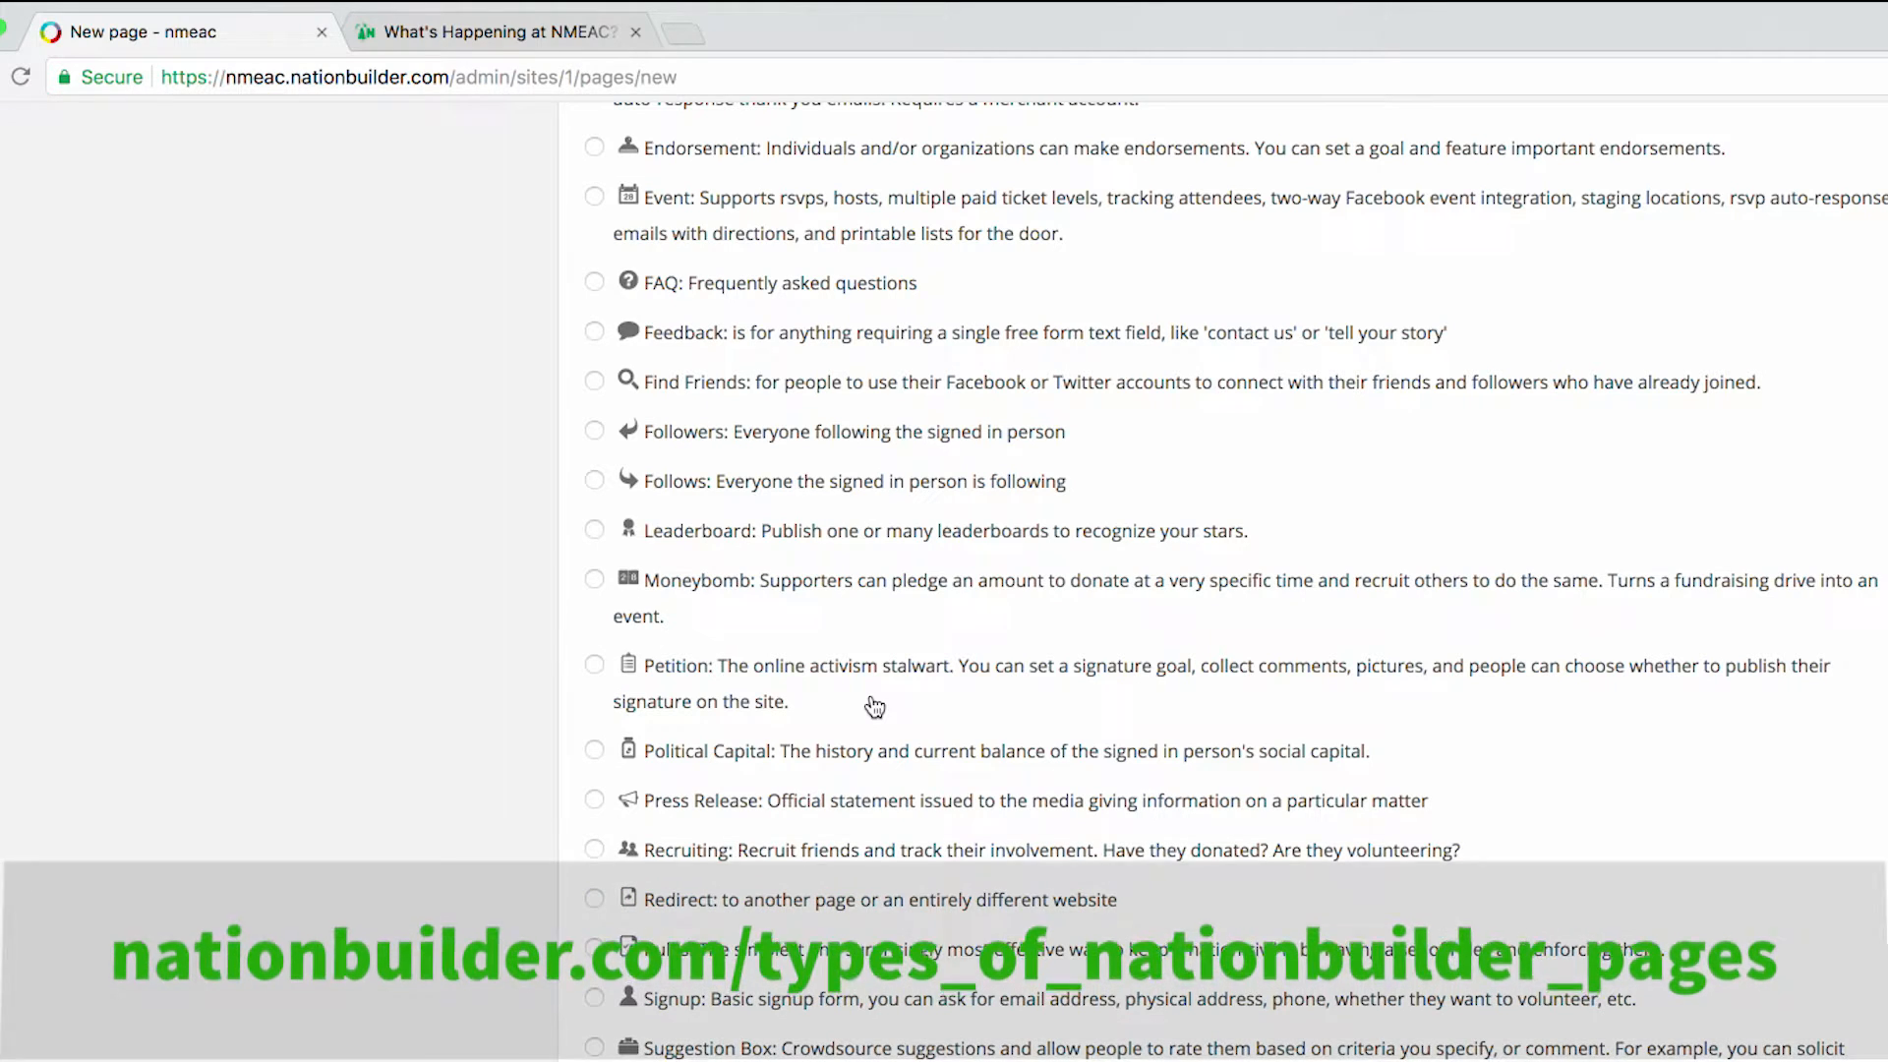
pyautogui.scroll(10, 874, 706)
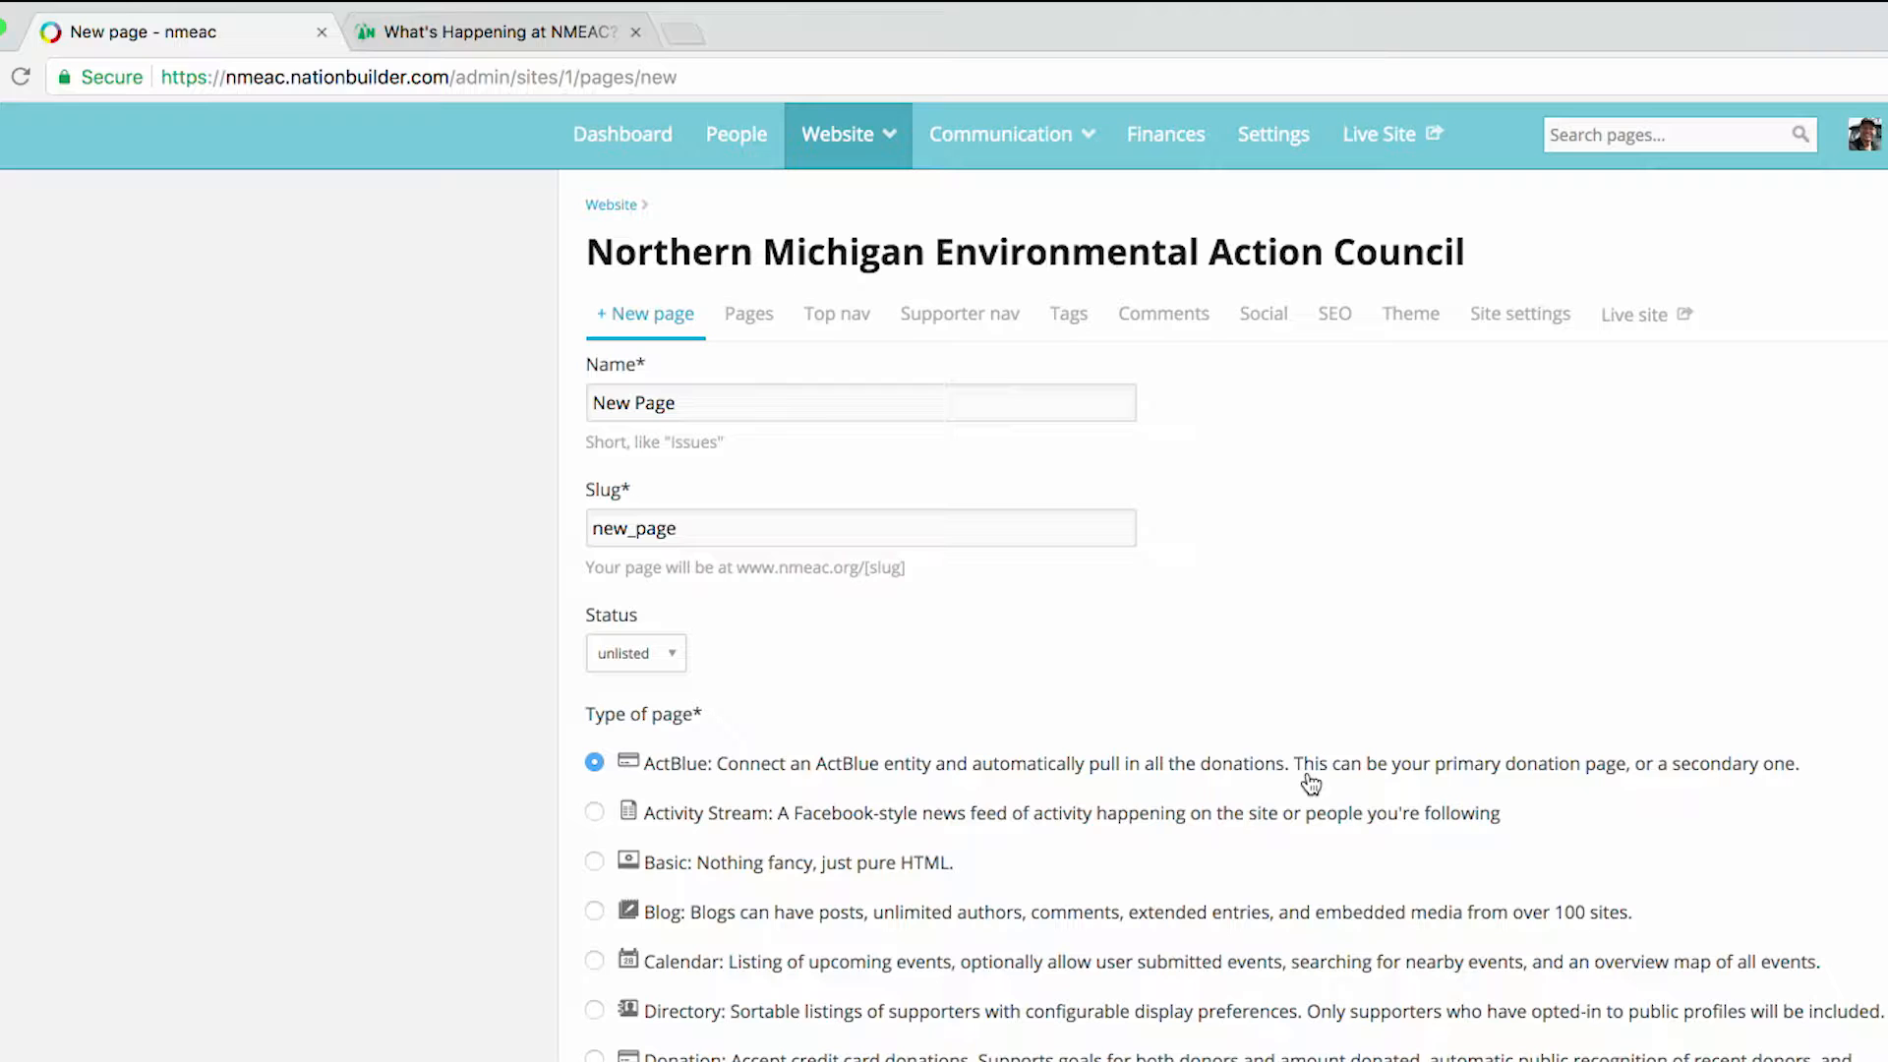
# Try the Activity Stream and Basic page types, highlighting the Basic type's description
pyautogui.click(596, 813)
pyautogui.click(594, 861)
pyautogui.moveTo(695, 870); pyautogui.dragTo(960, 869)
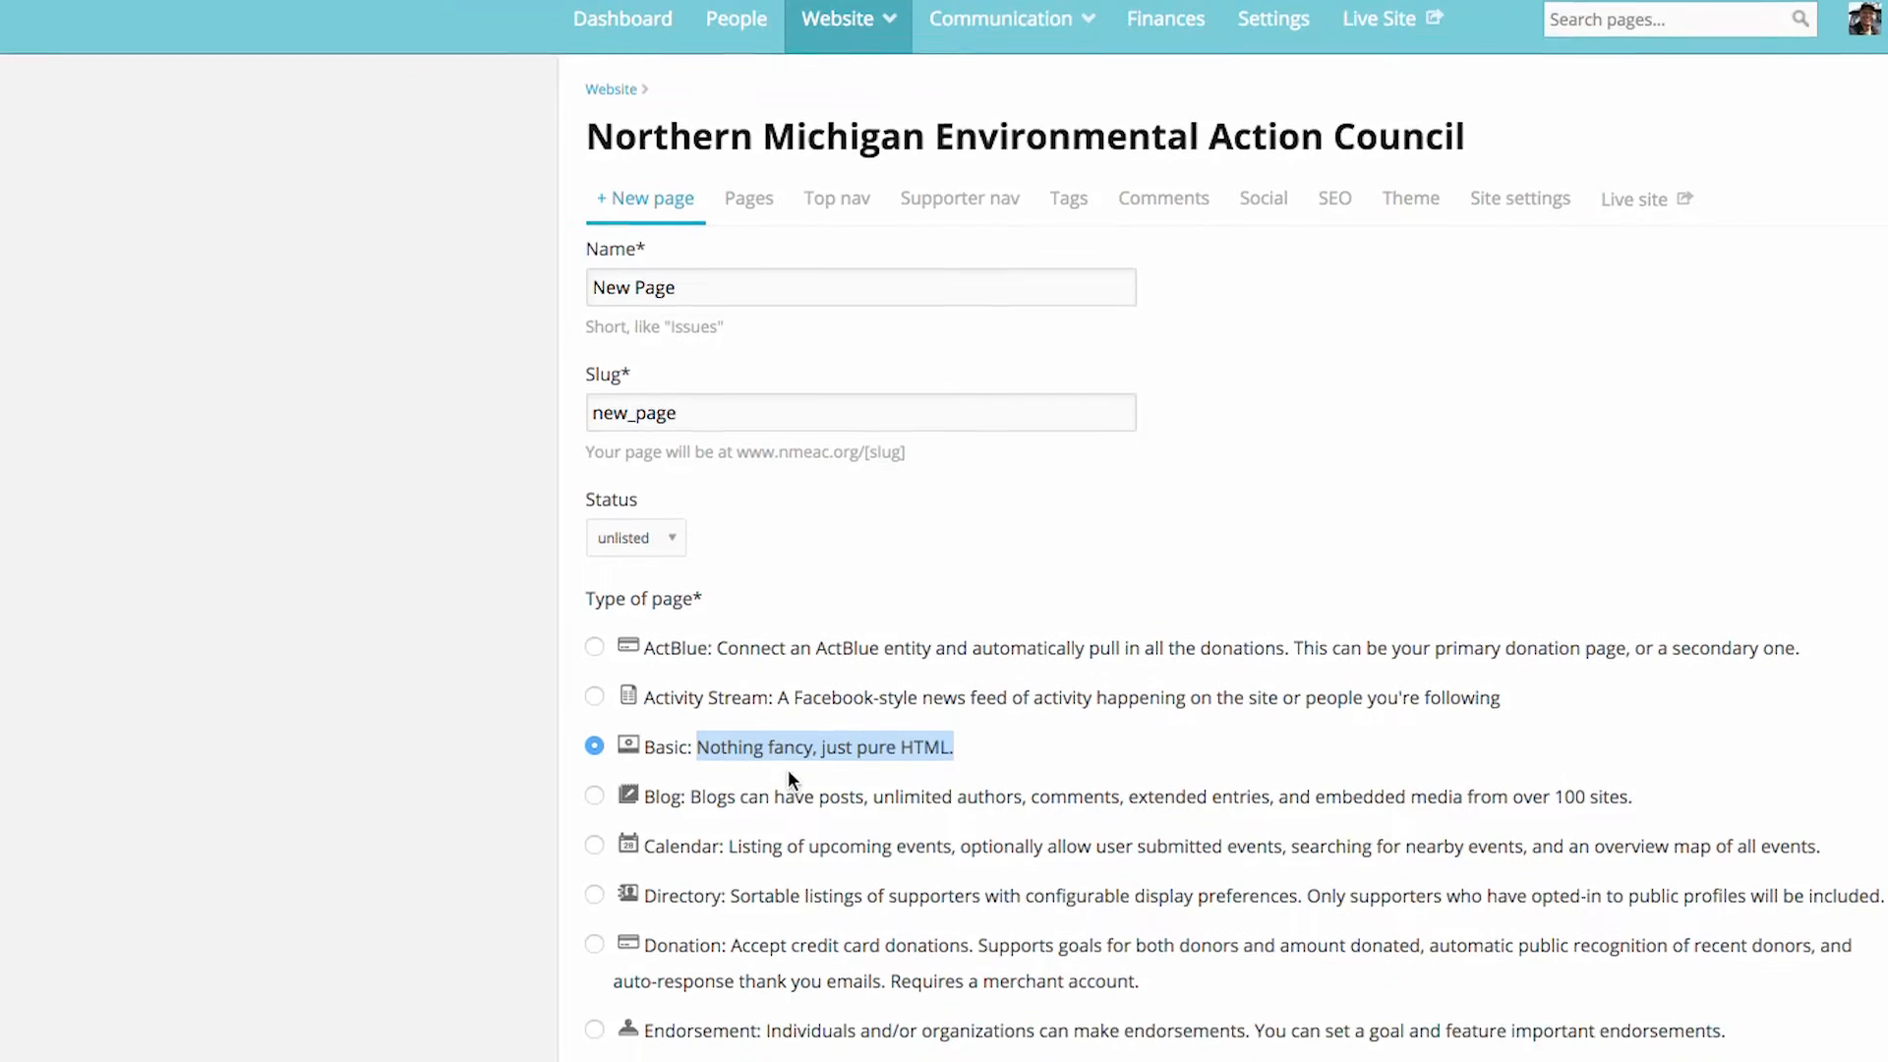
# Try the Blog, Calendar, Donation and Endorsement page types in turn
pyautogui.scroll(-3, 789, 771)
pyautogui.click(594, 683)
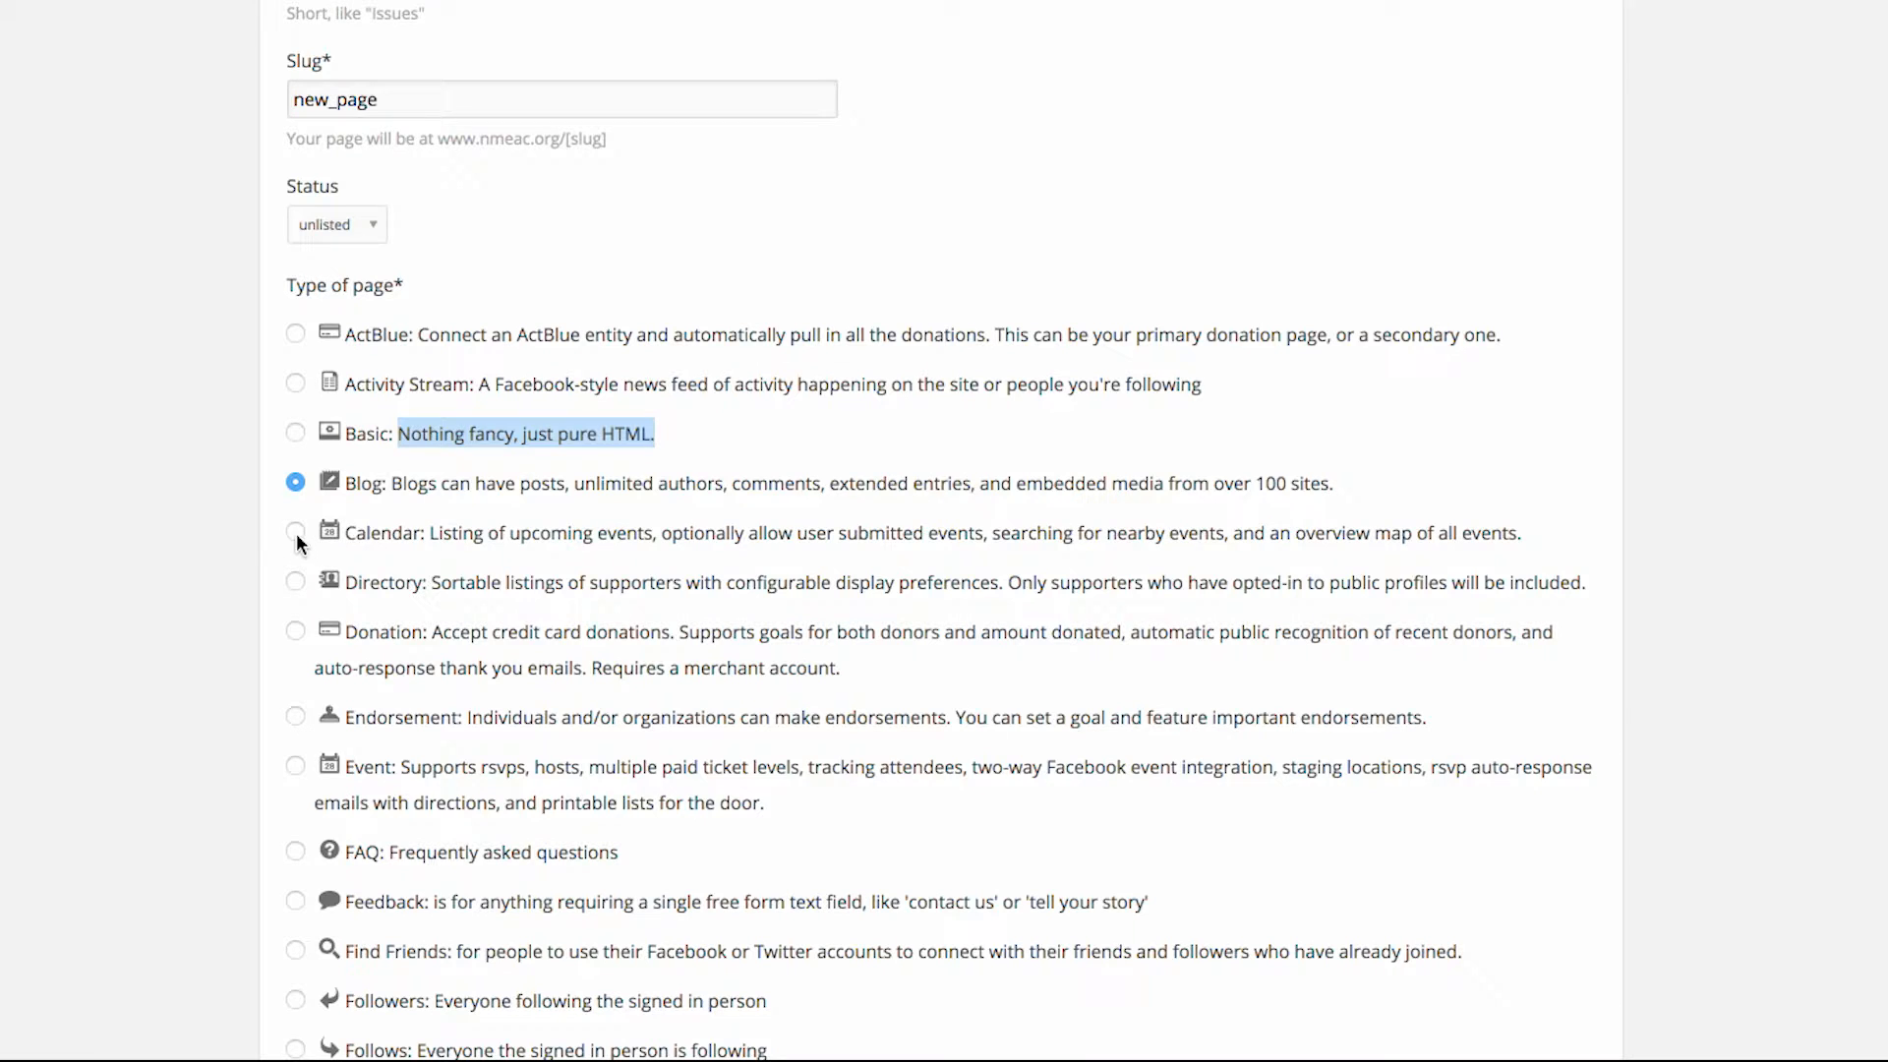
pyautogui.click(297, 533)
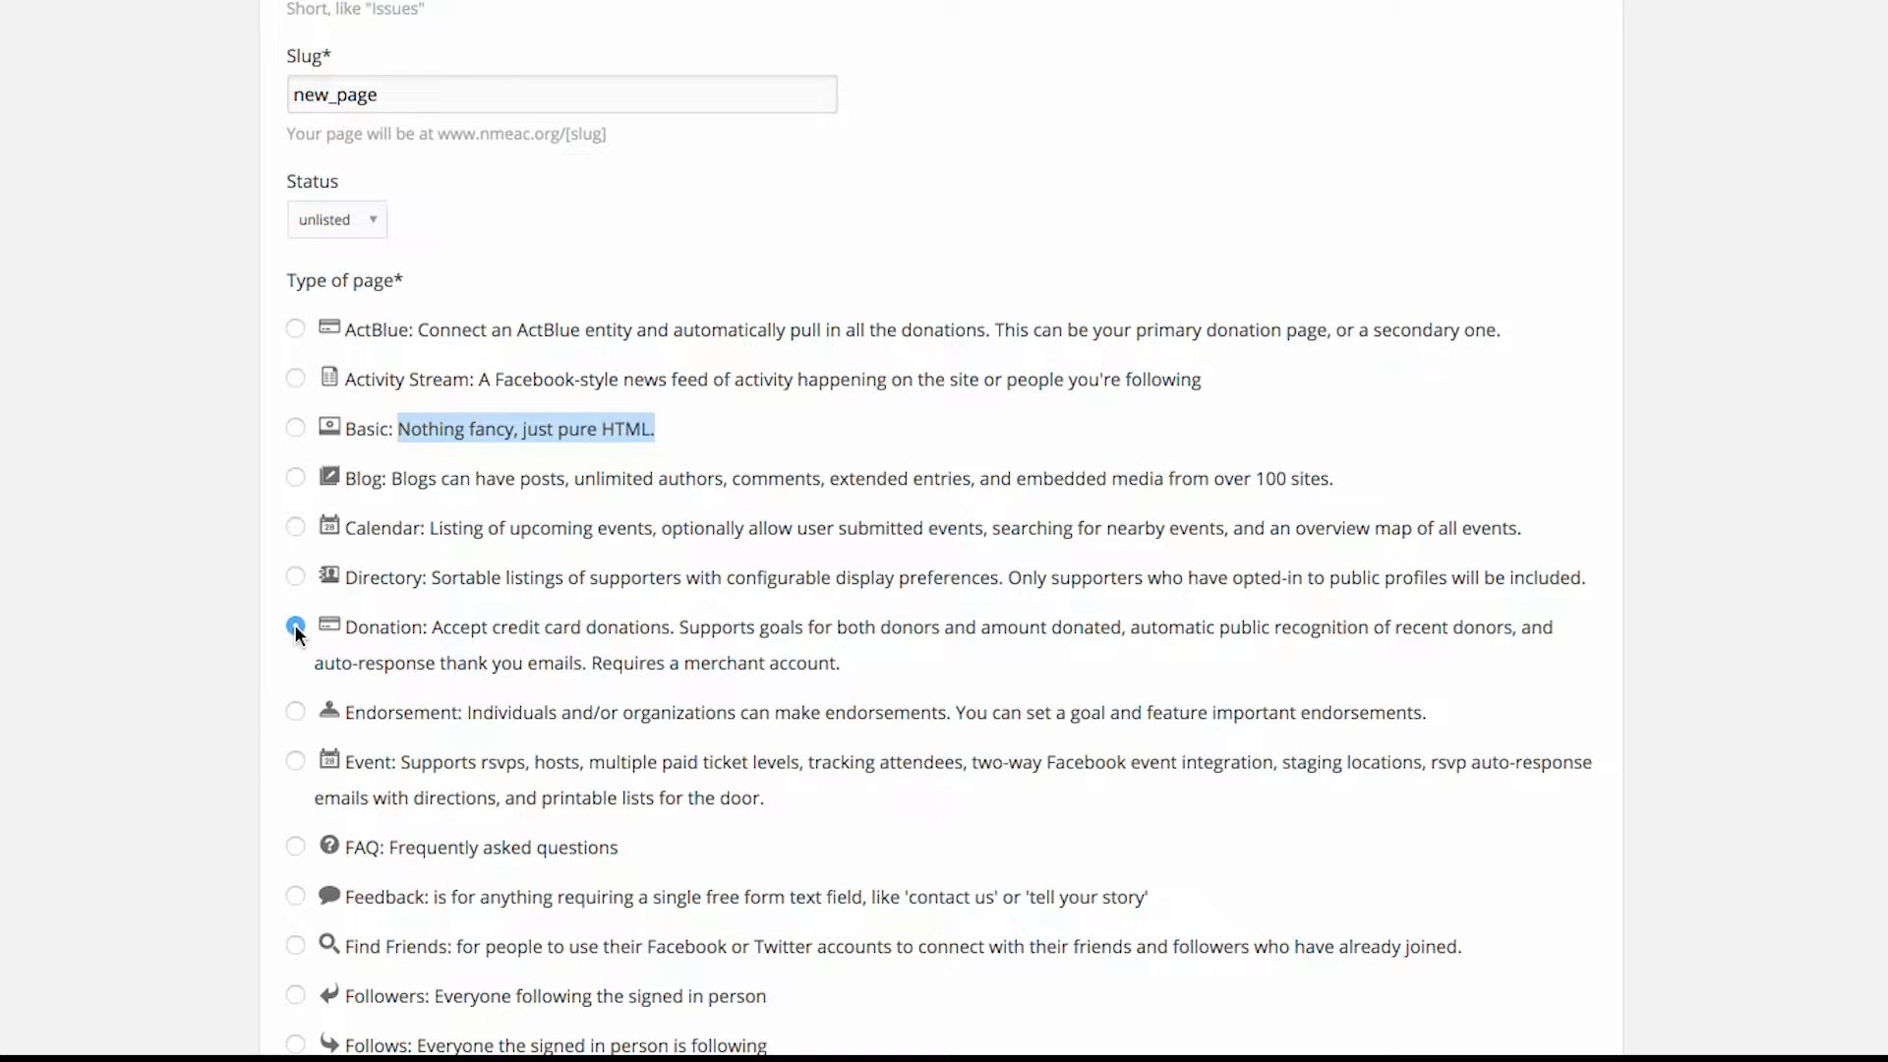
pyautogui.click(295, 710)
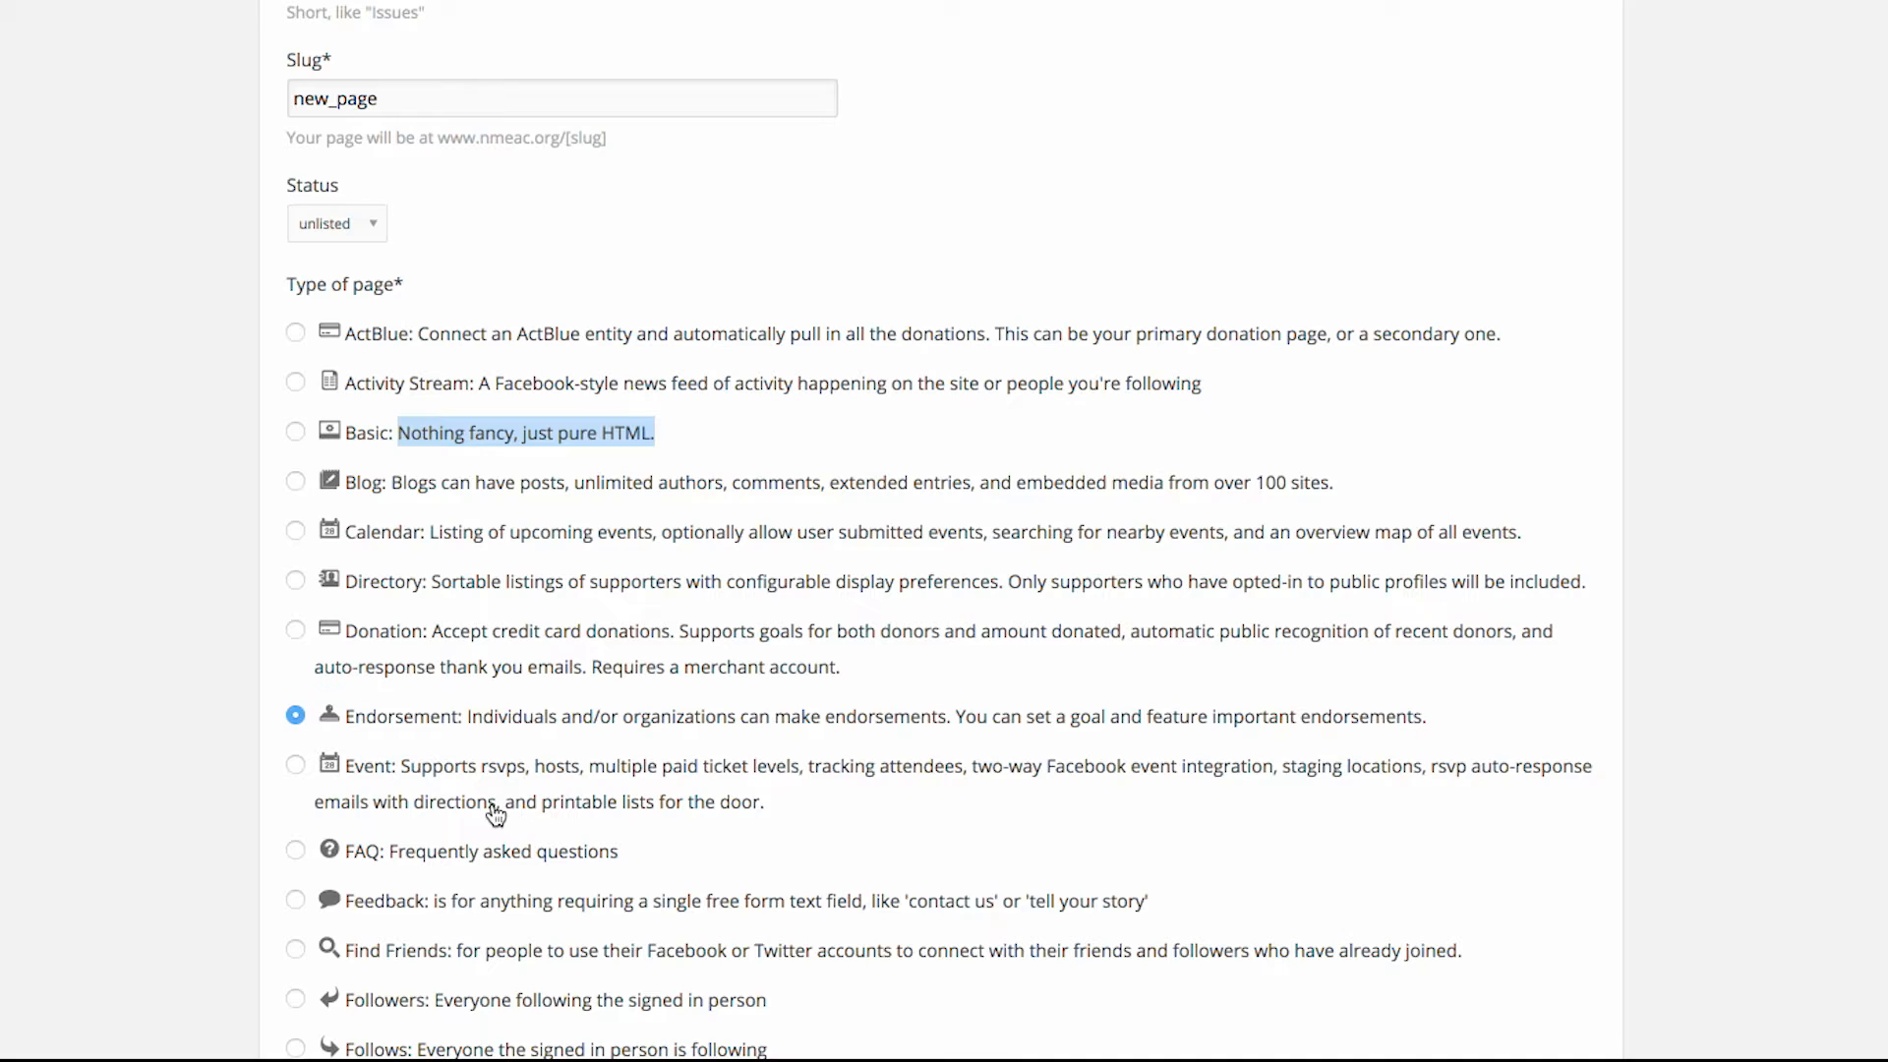
# Set the new page's type to Event and look through the page types listed below it
pyautogui.click(438, 780)
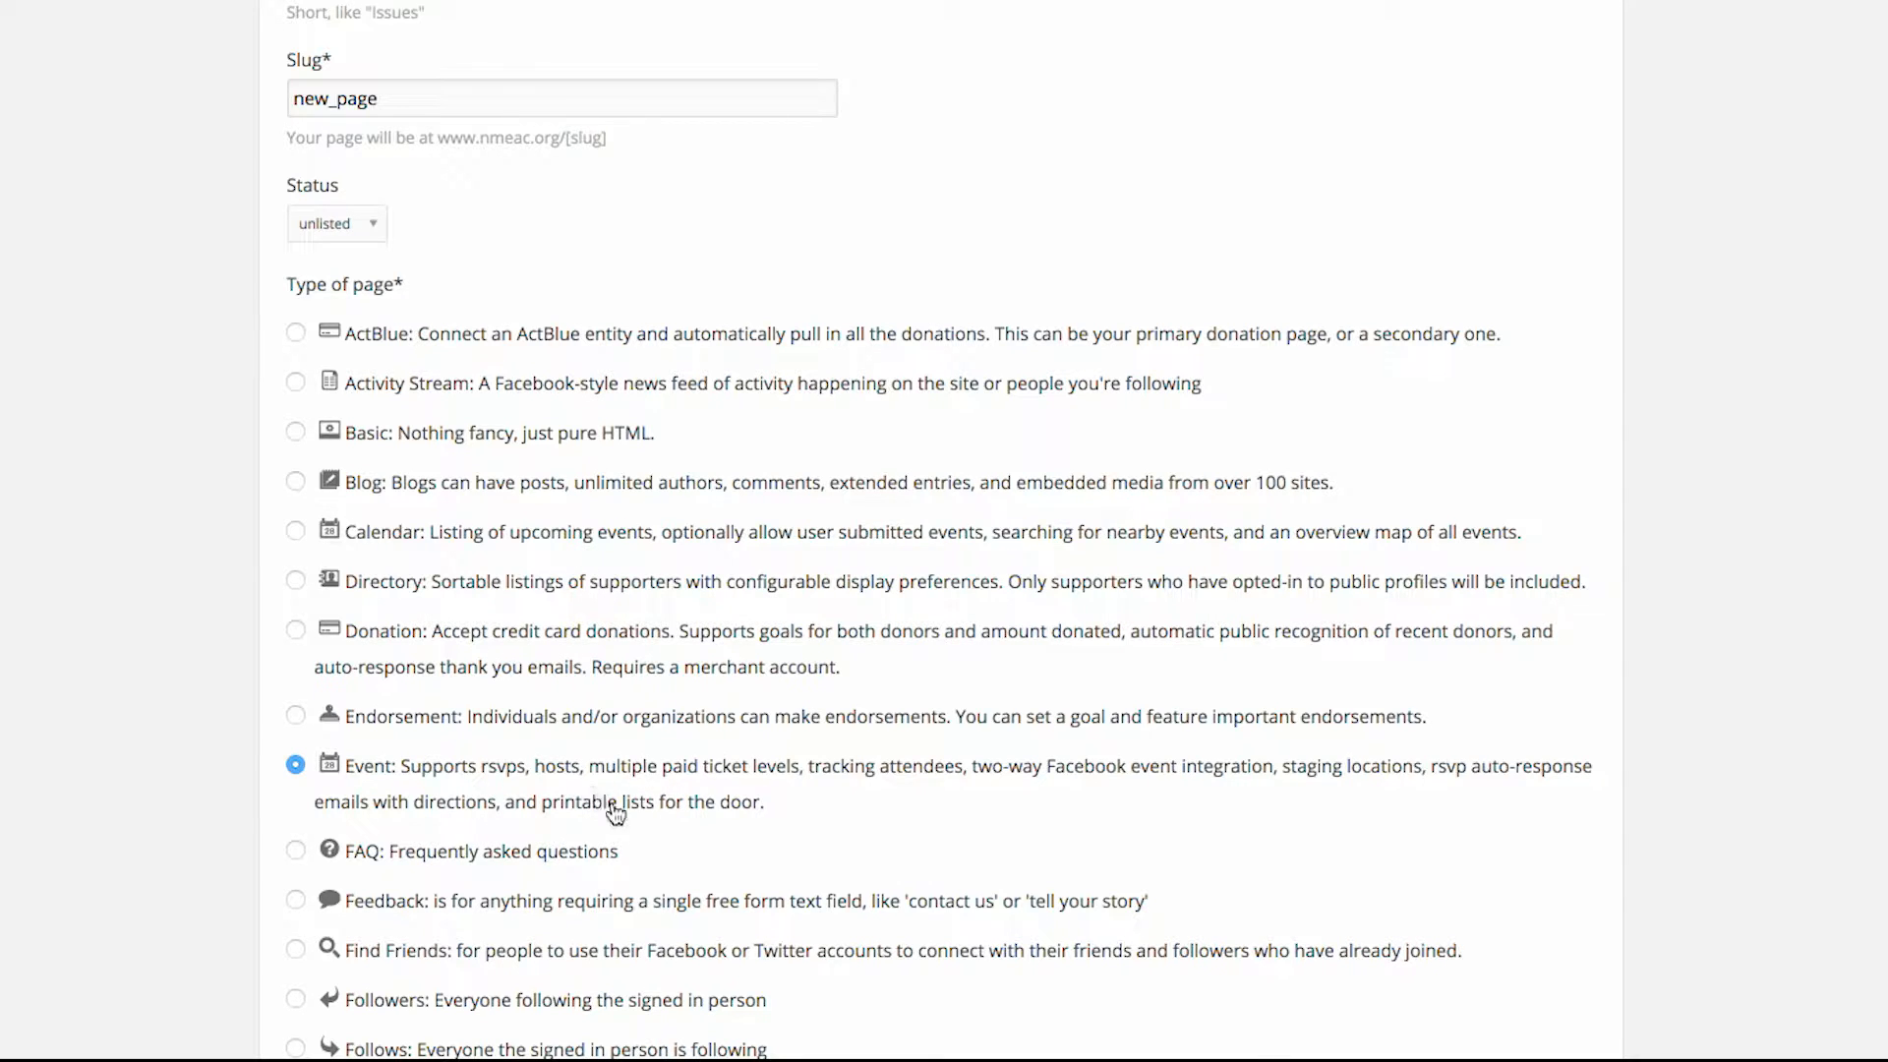
pyautogui.scroll(-2, 505, 872)
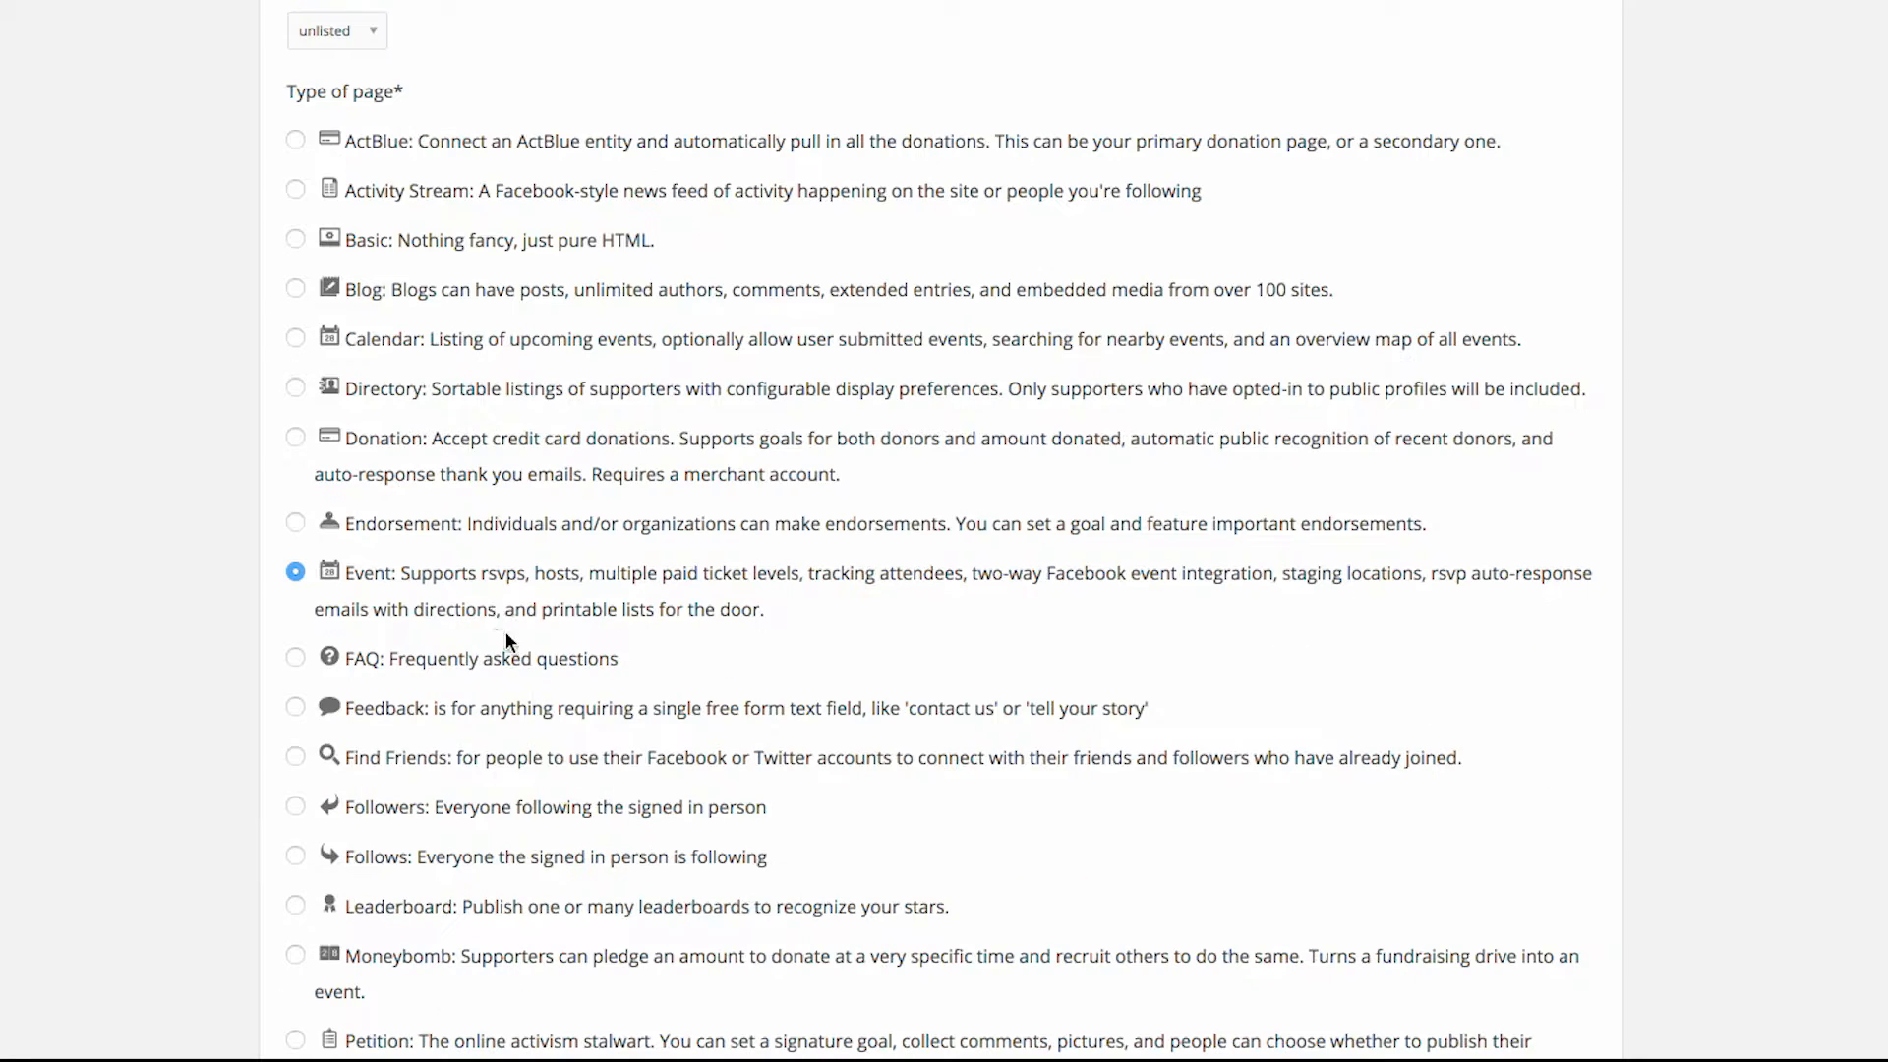
pyautogui.scroll(-2, 513, 498)
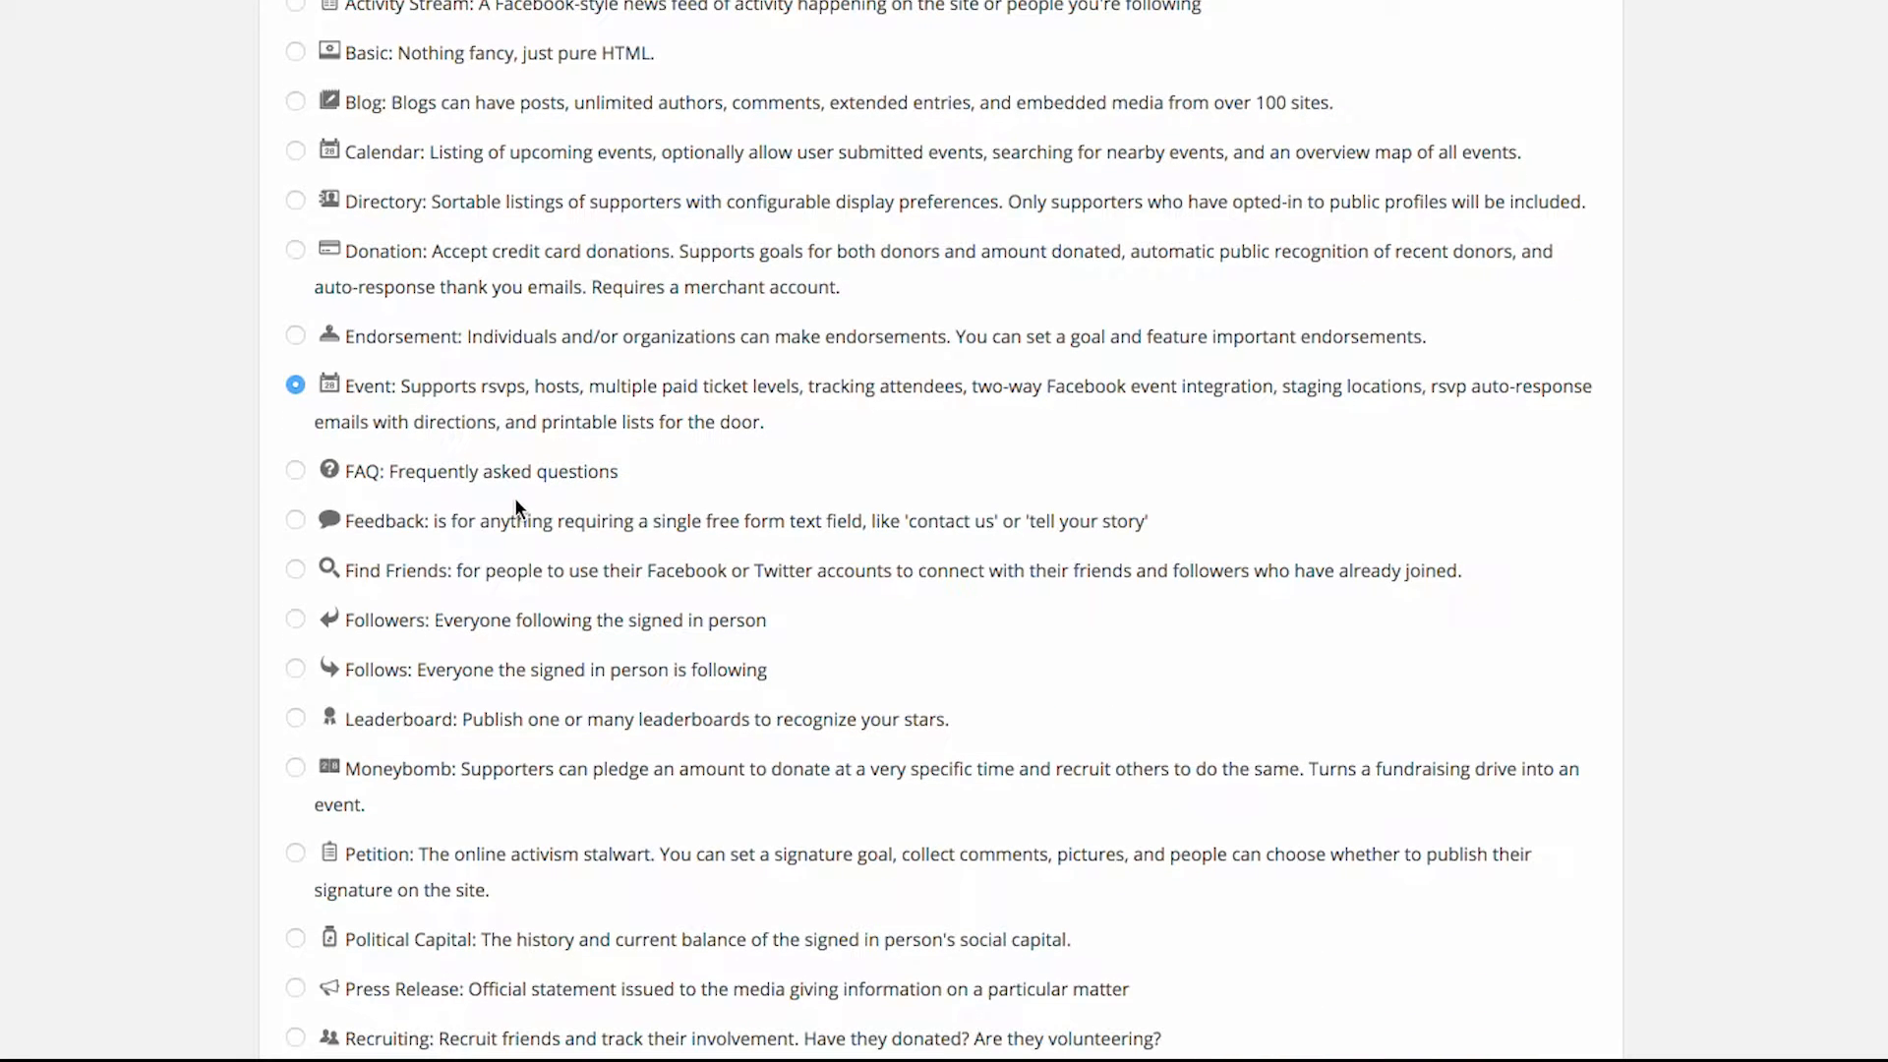
# Look through the page types below Event and try the Petition type for the new page
pyautogui.scroll(-1, 517, 495)
pyautogui.scroll(-1, 518, 500)
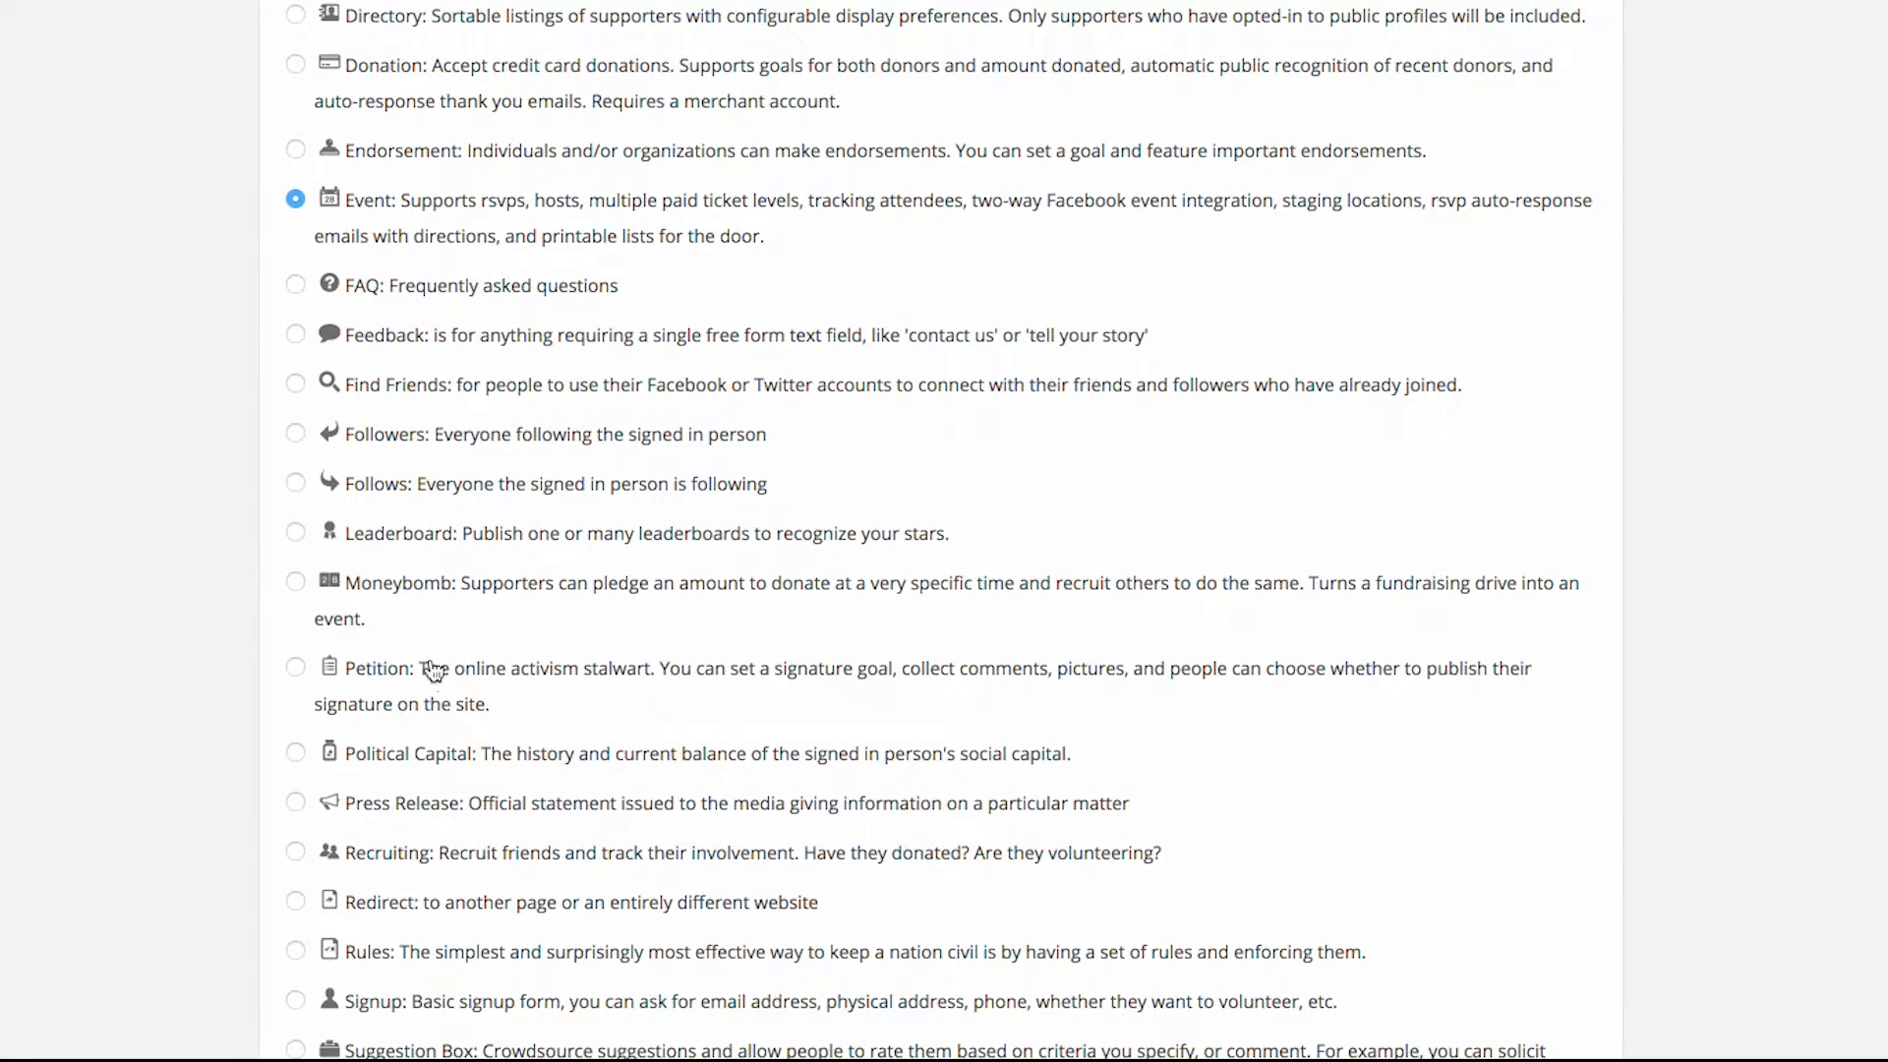
pyautogui.click(295, 668)
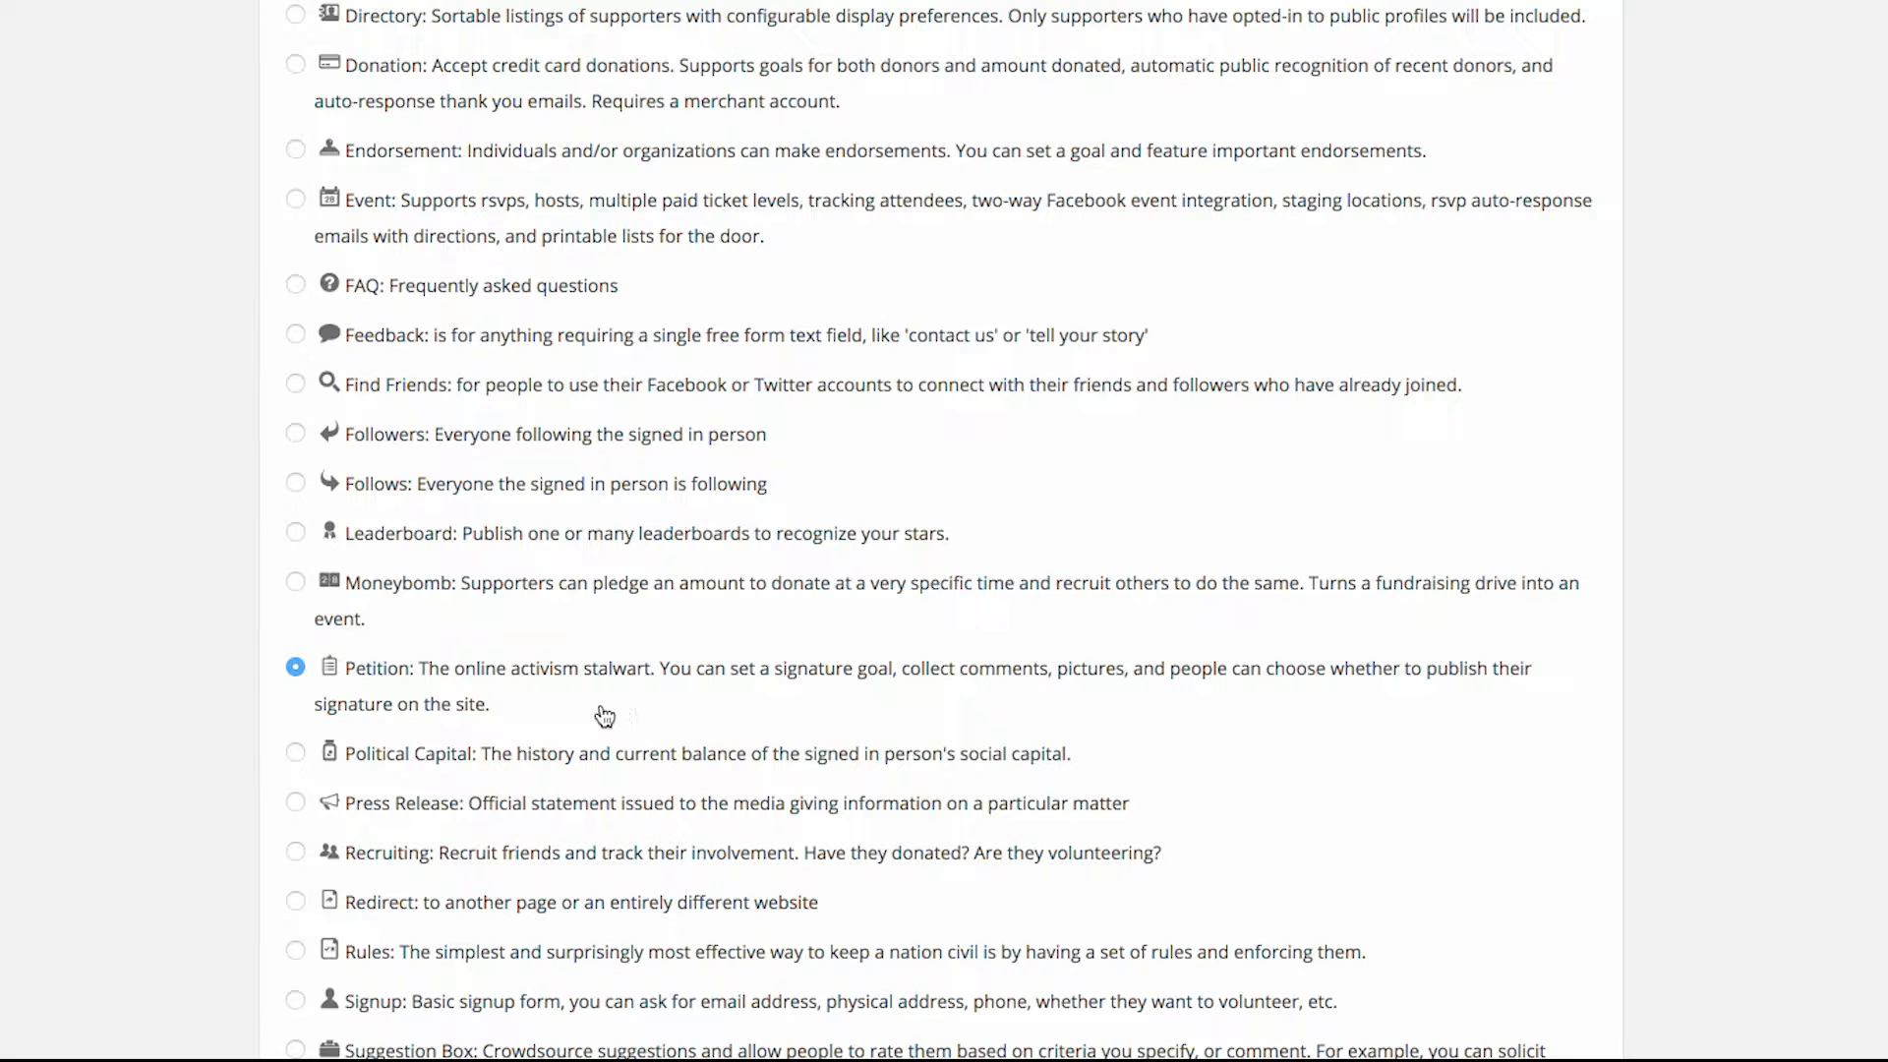
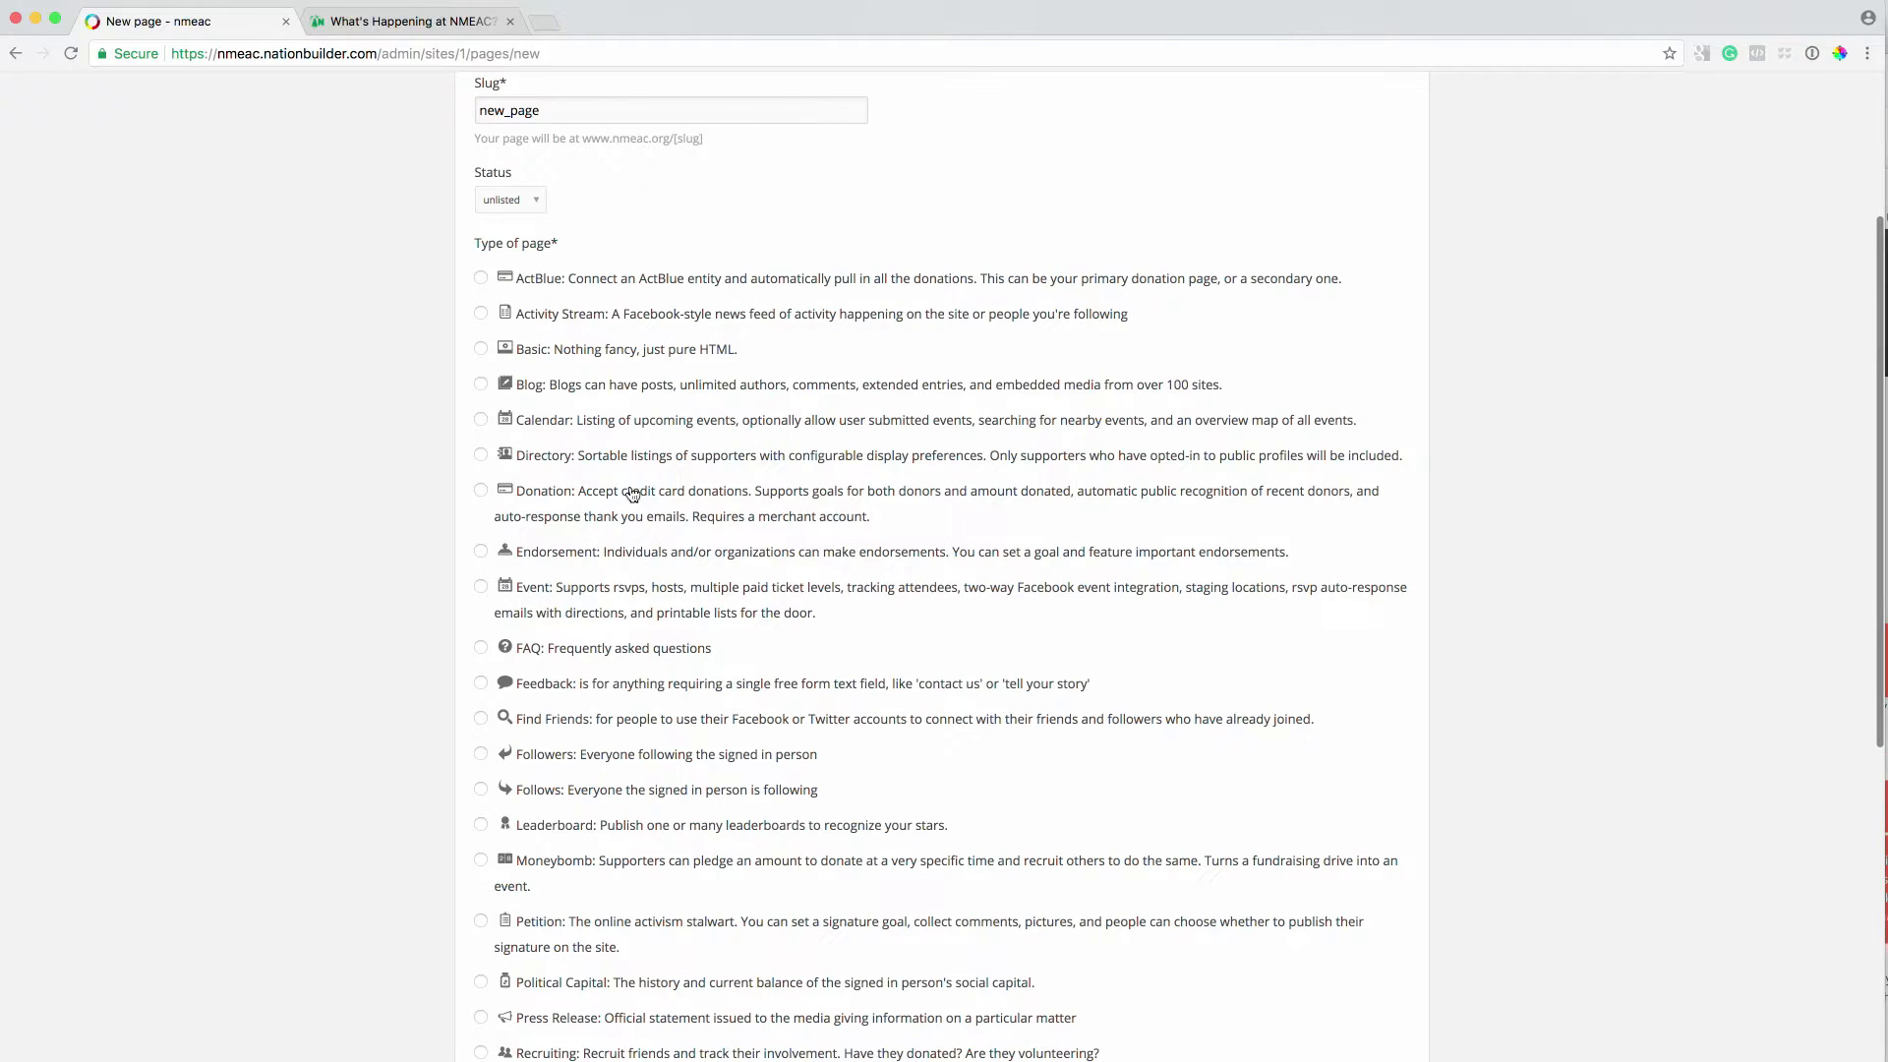
# Set the new page's type to Basic and review its name and the navigation options at the end of the form
pyautogui.click(479, 348)
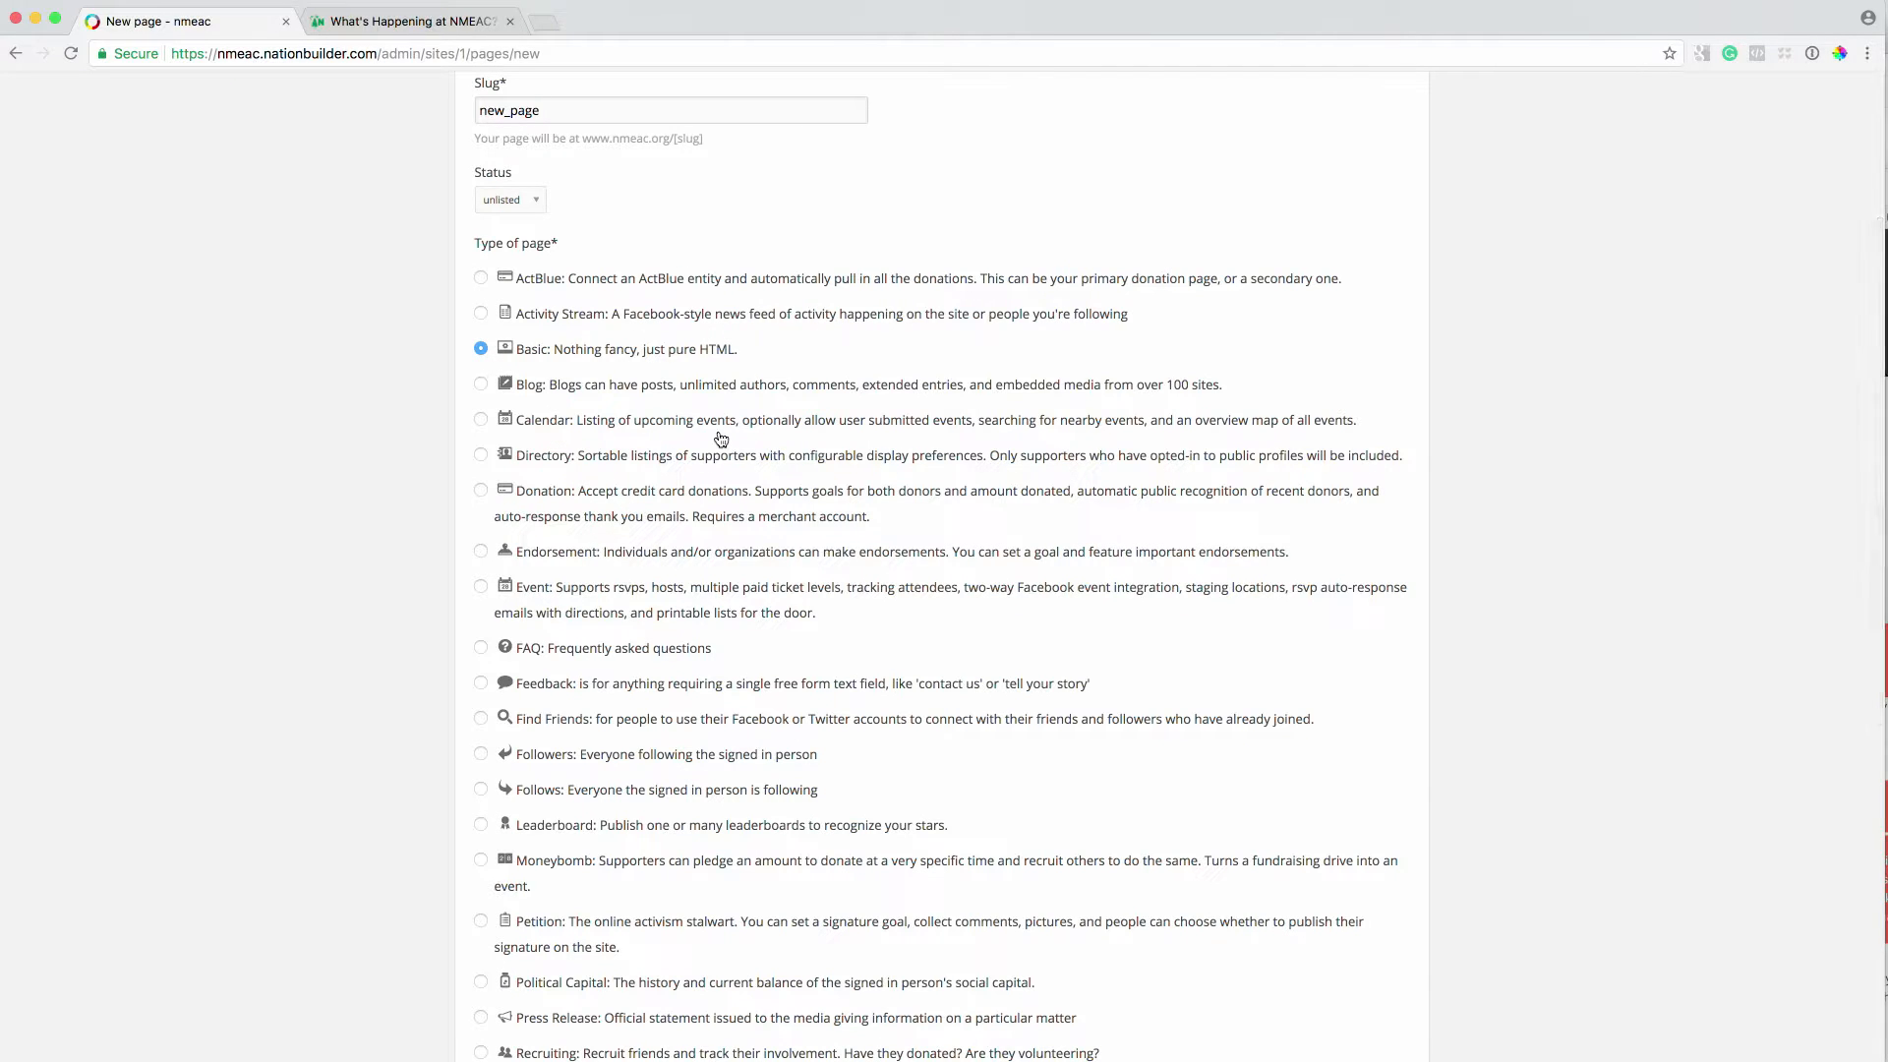
pyautogui.scroll(2, 495, 354)
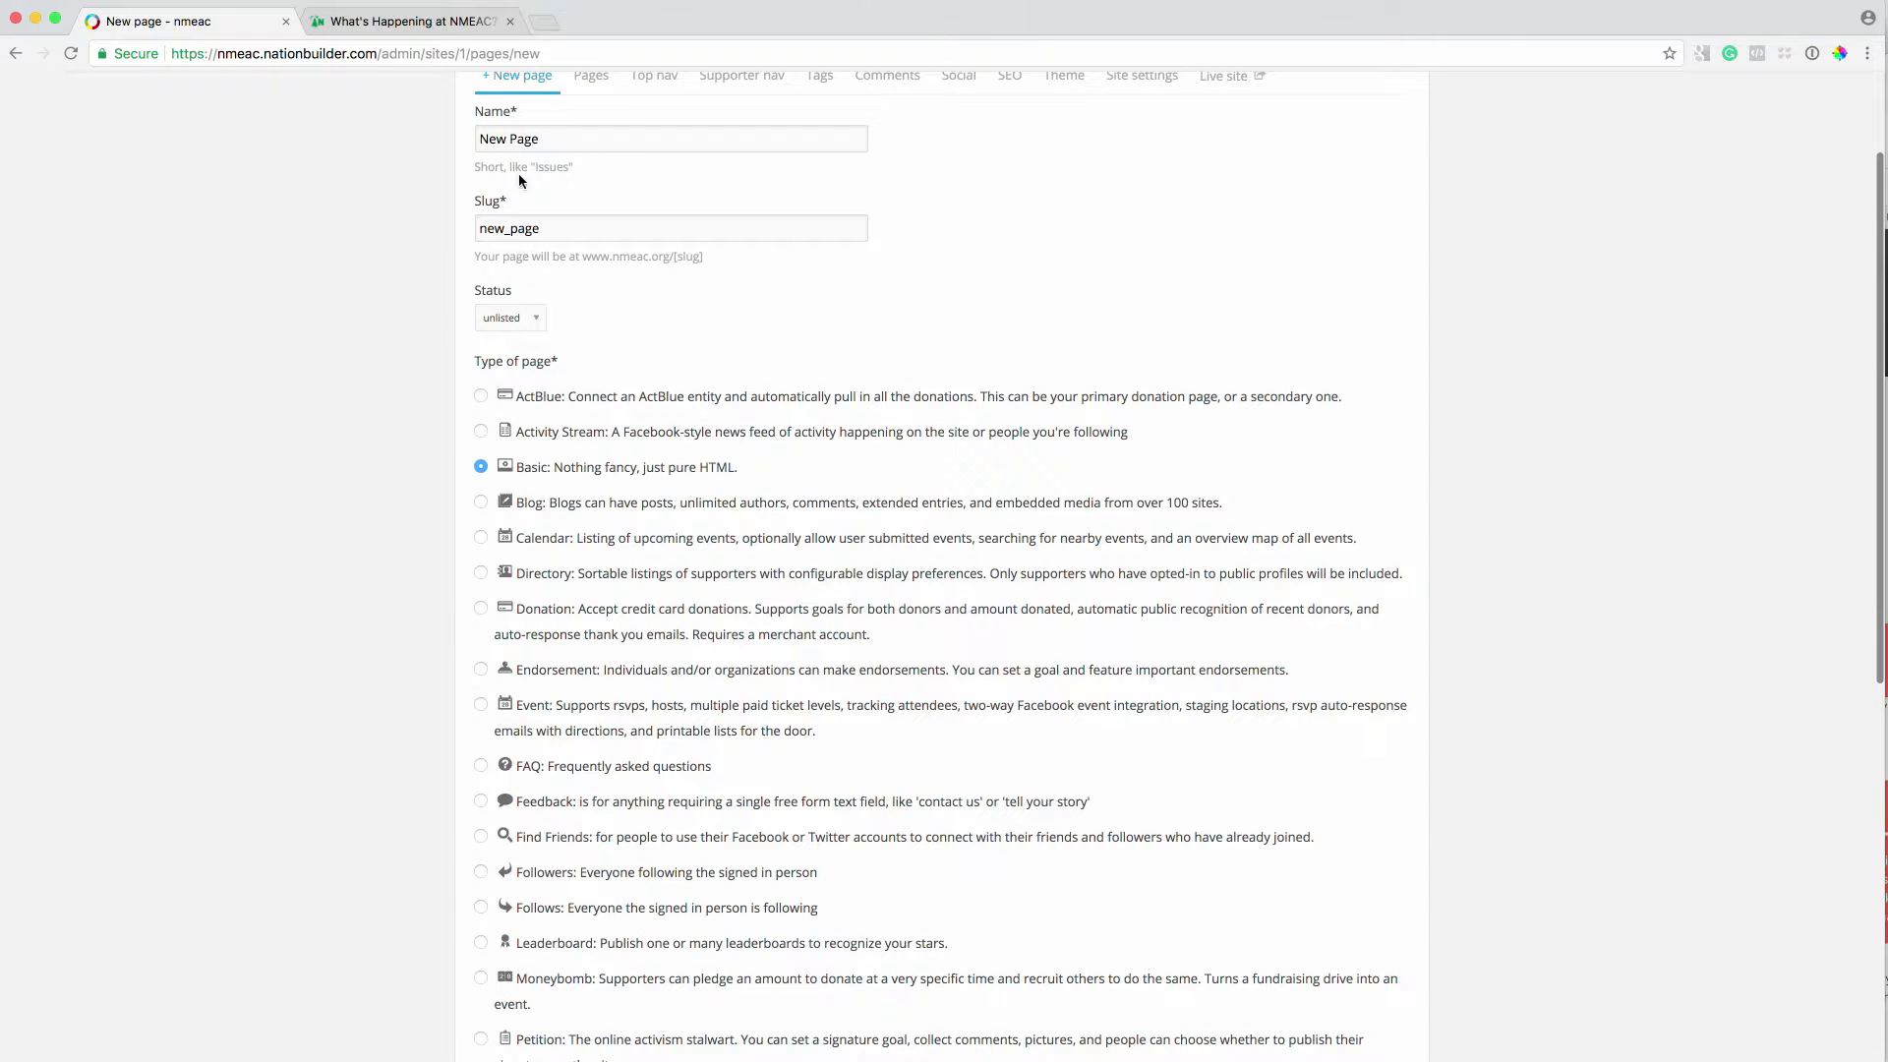
pyautogui.tripleClick(546, 139)
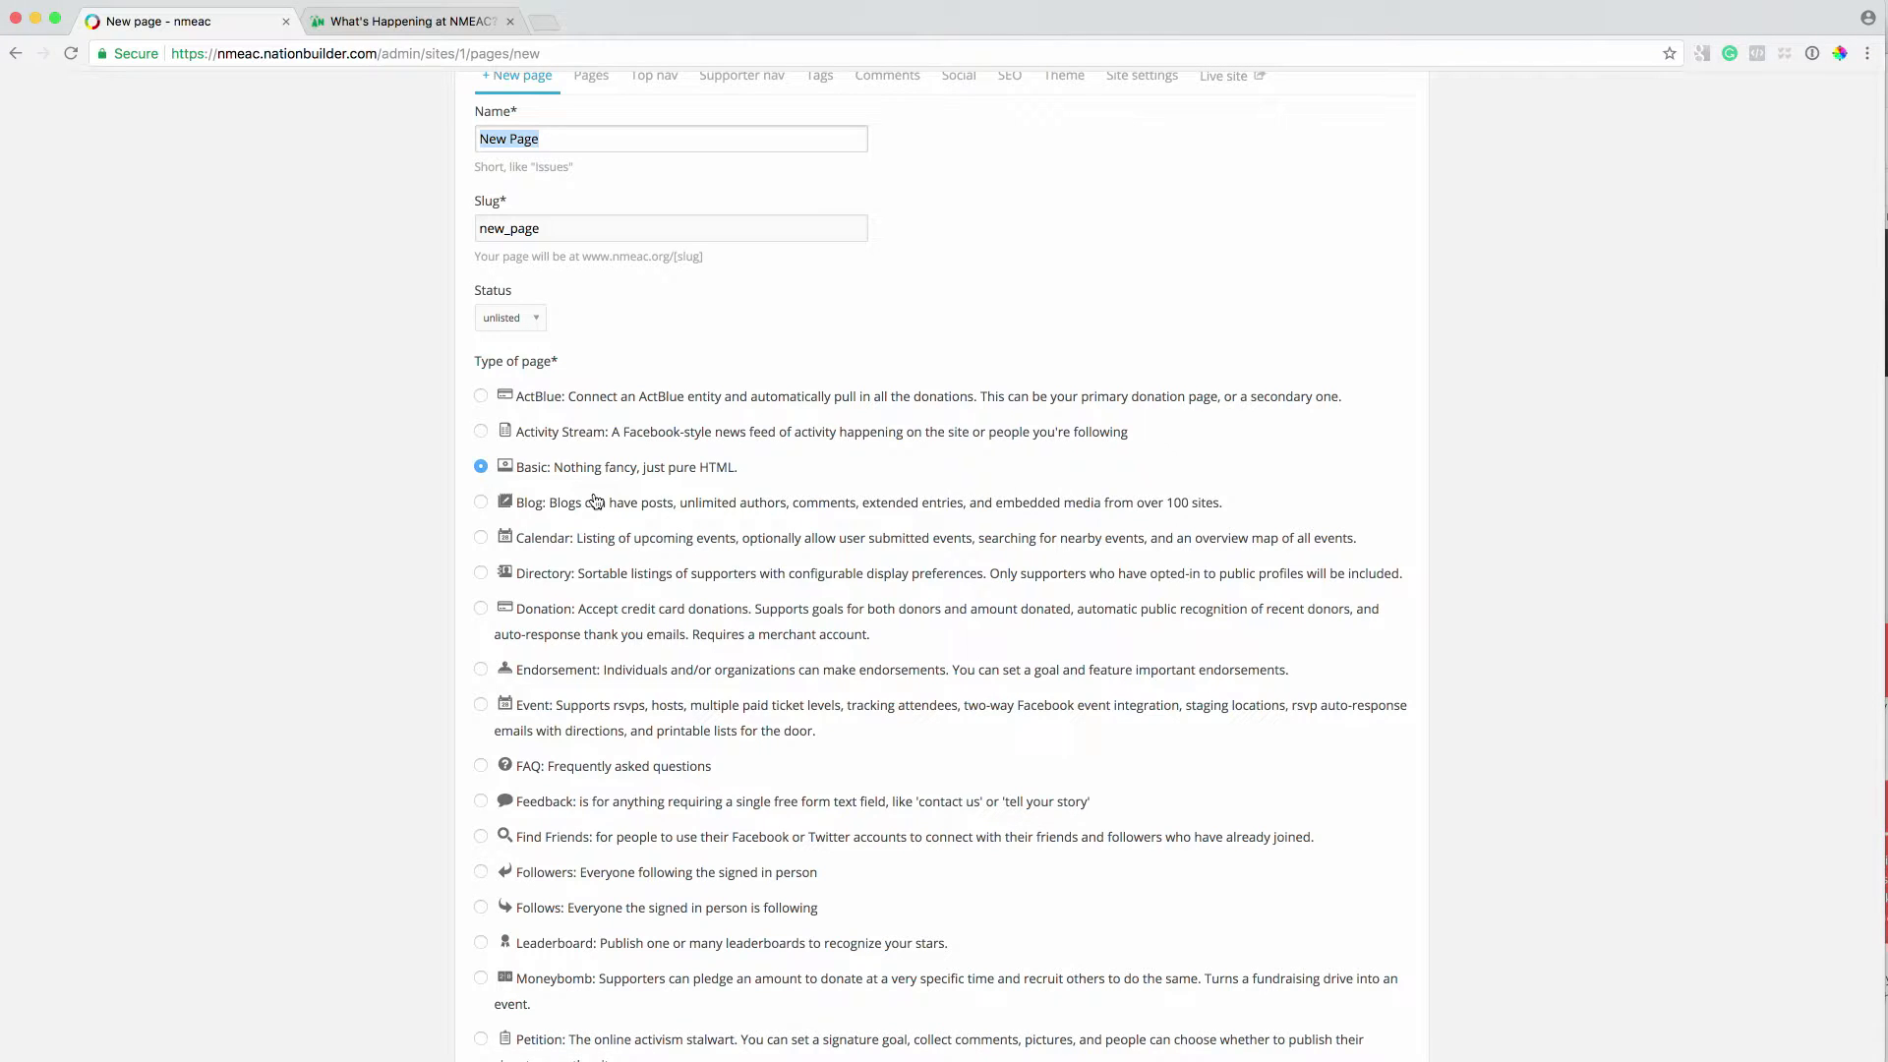
pyautogui.scroll(-7, 599, 501)
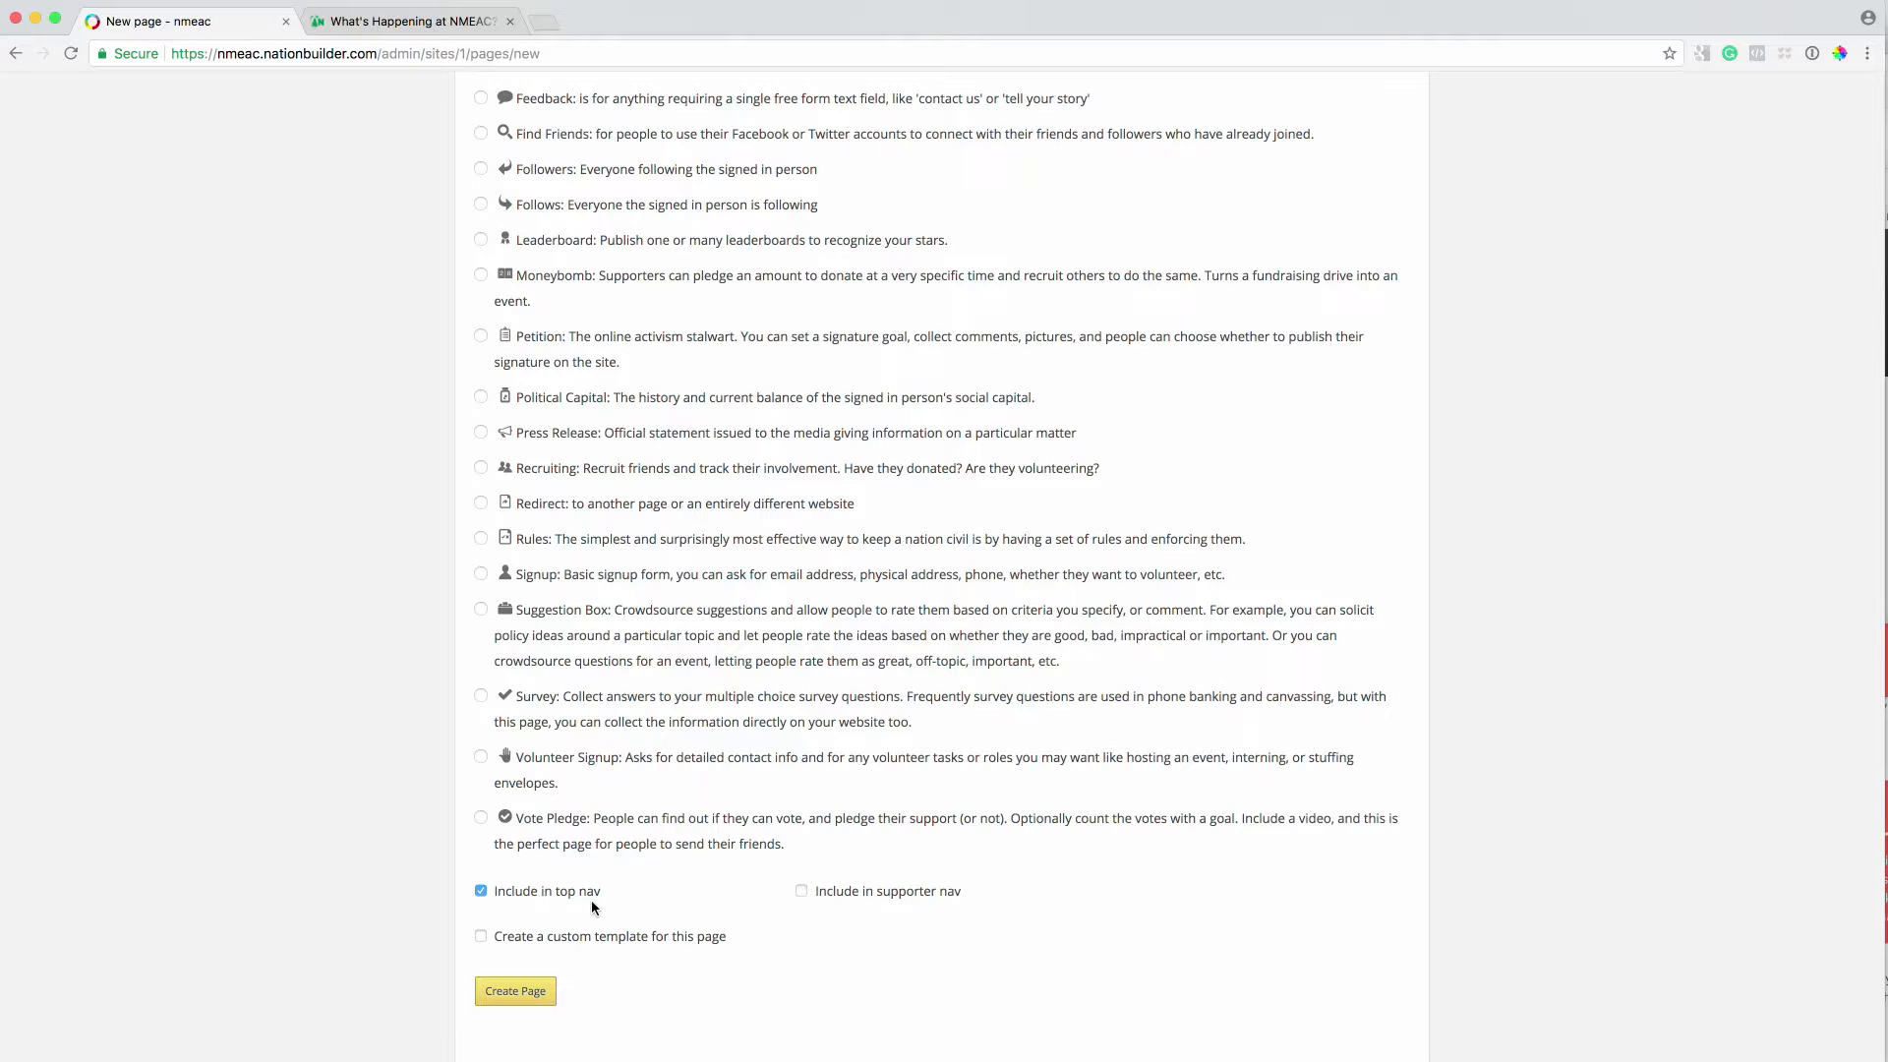
# Examine the top navigation and its About Us submenu on the live What's Up? page, and return to the new page form
pyautogui.click(403, 21)
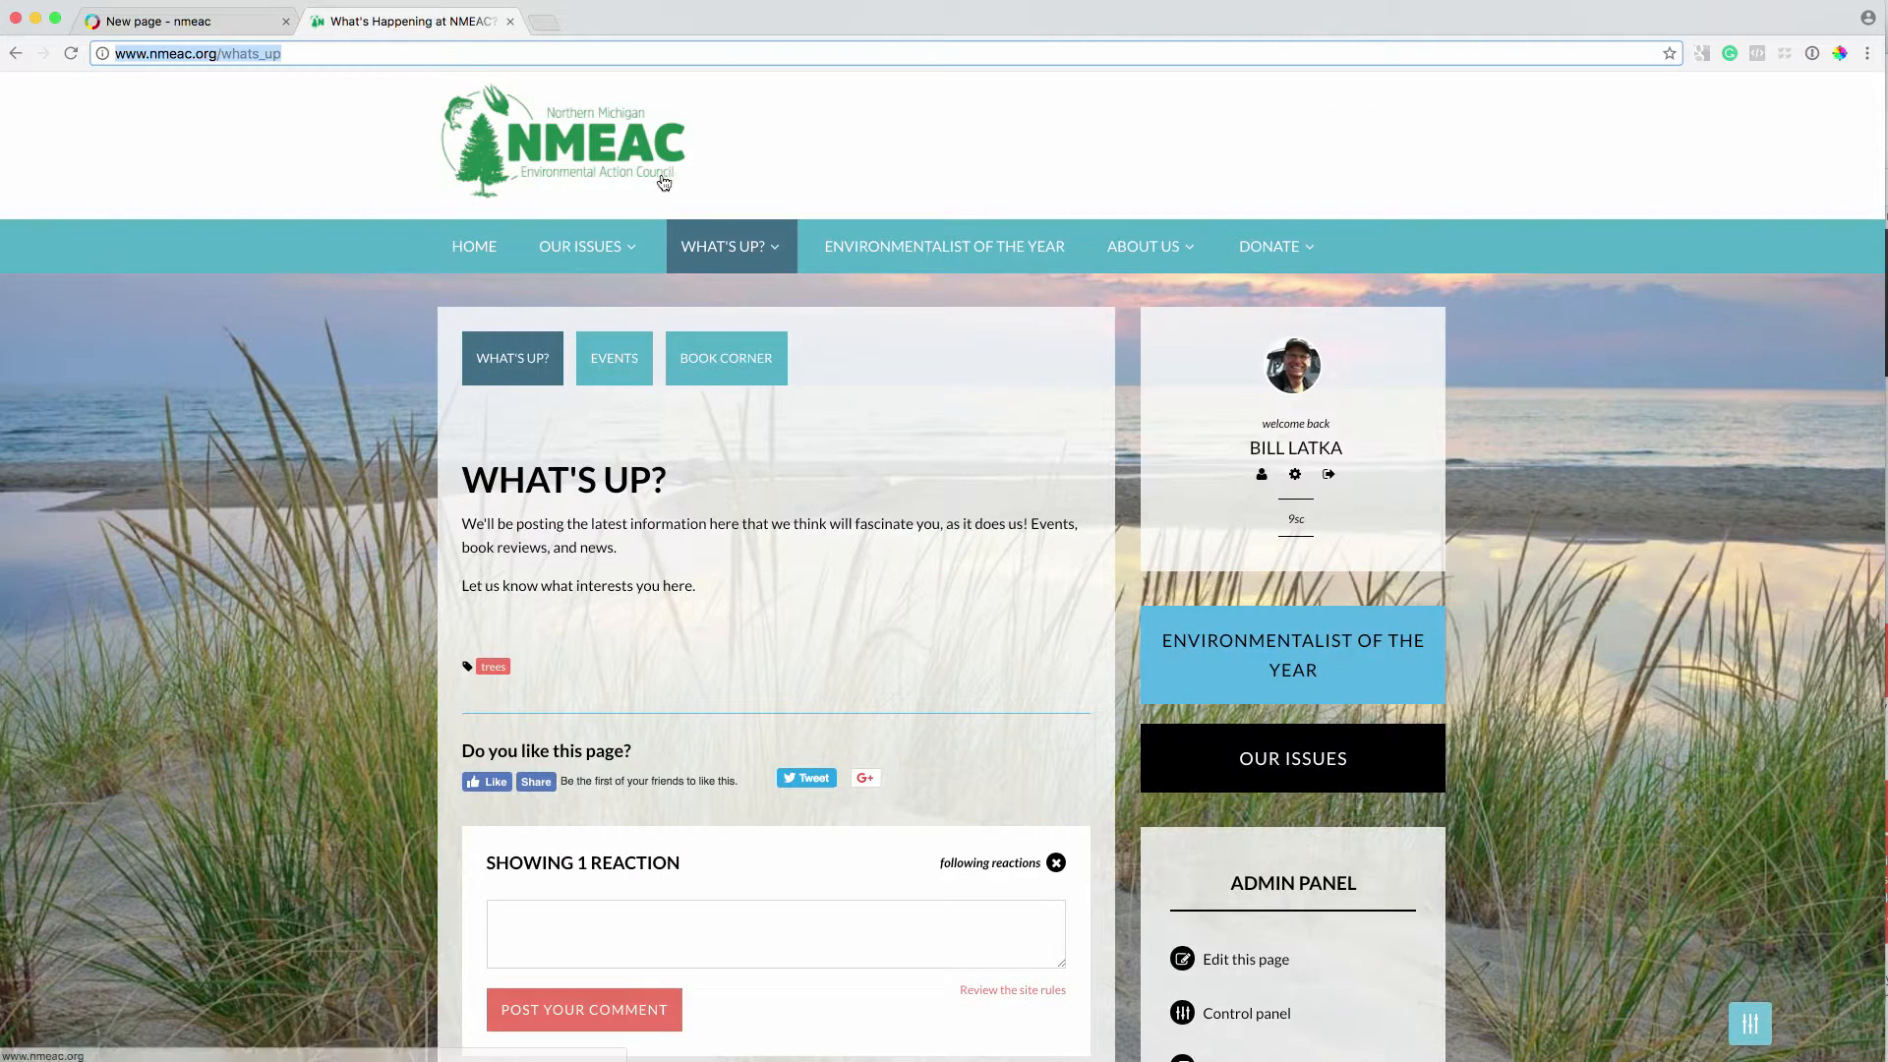
pyautogui.moveTo(1205, 260)
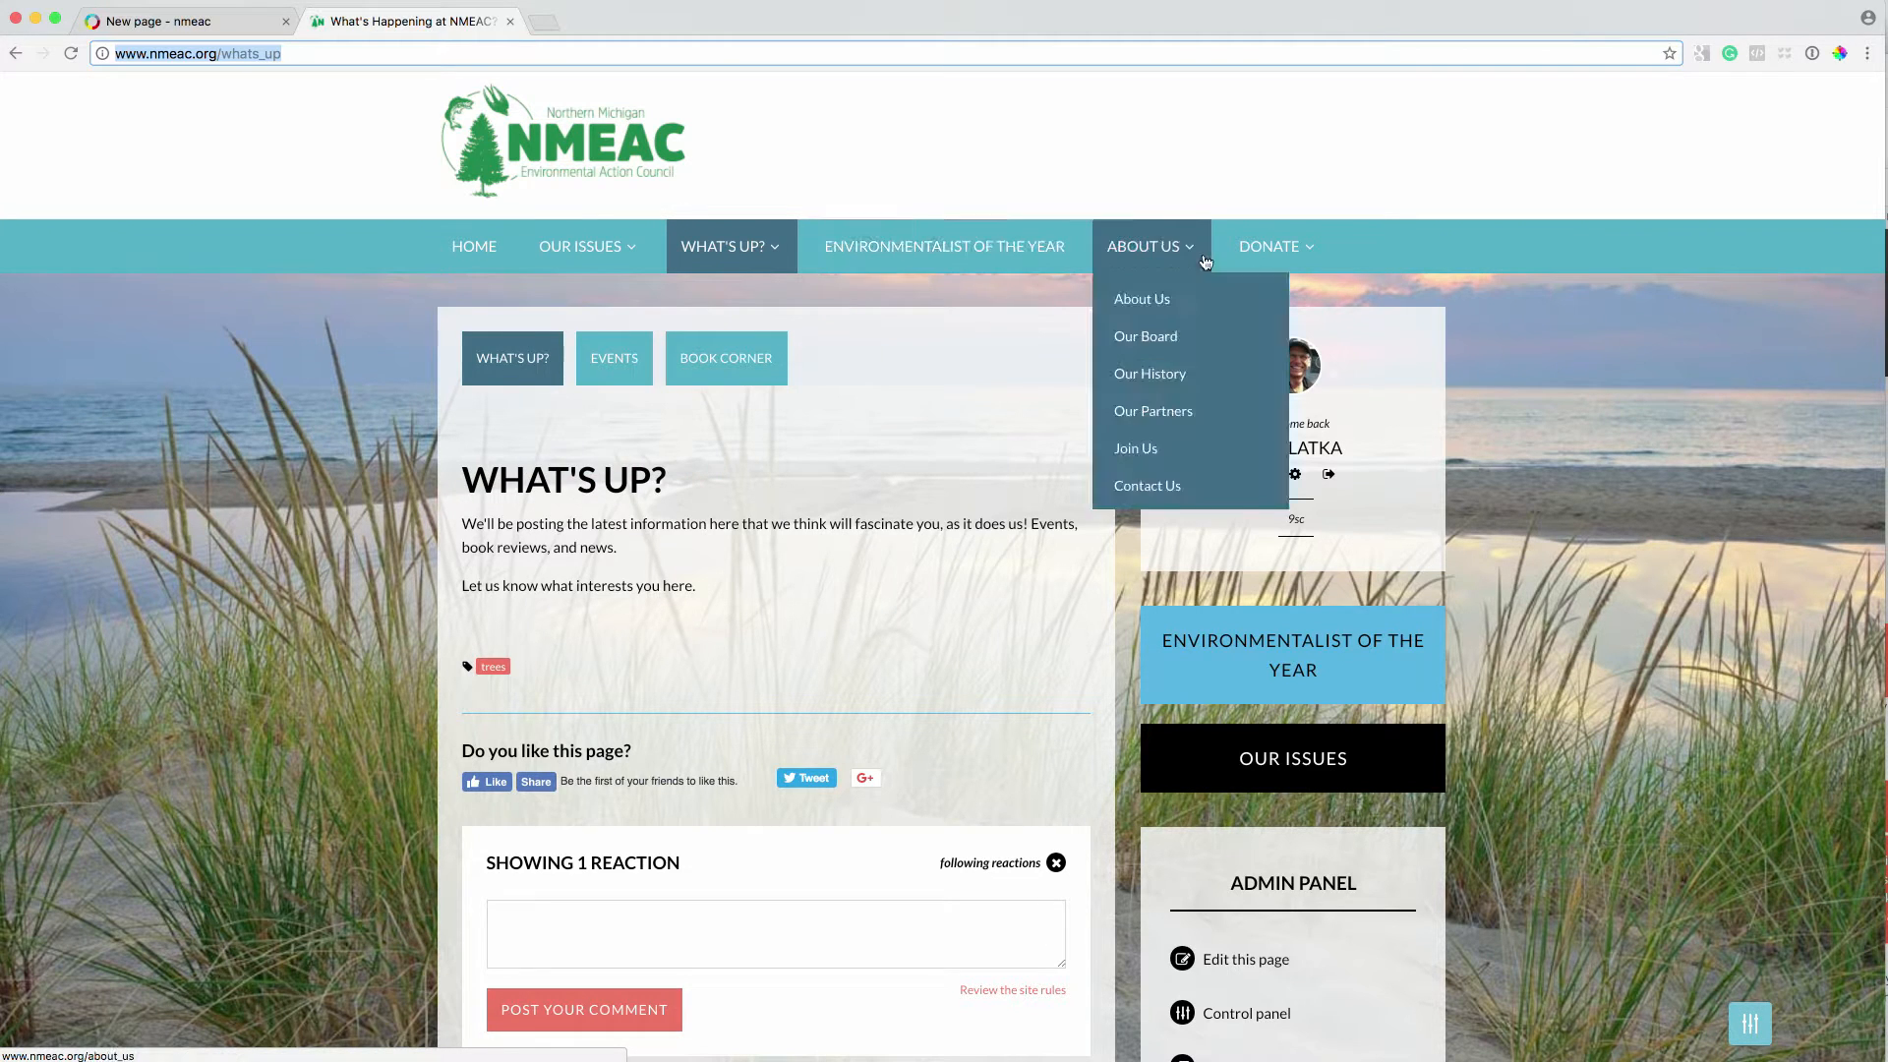
pyautogui.moveTo(610, 246)
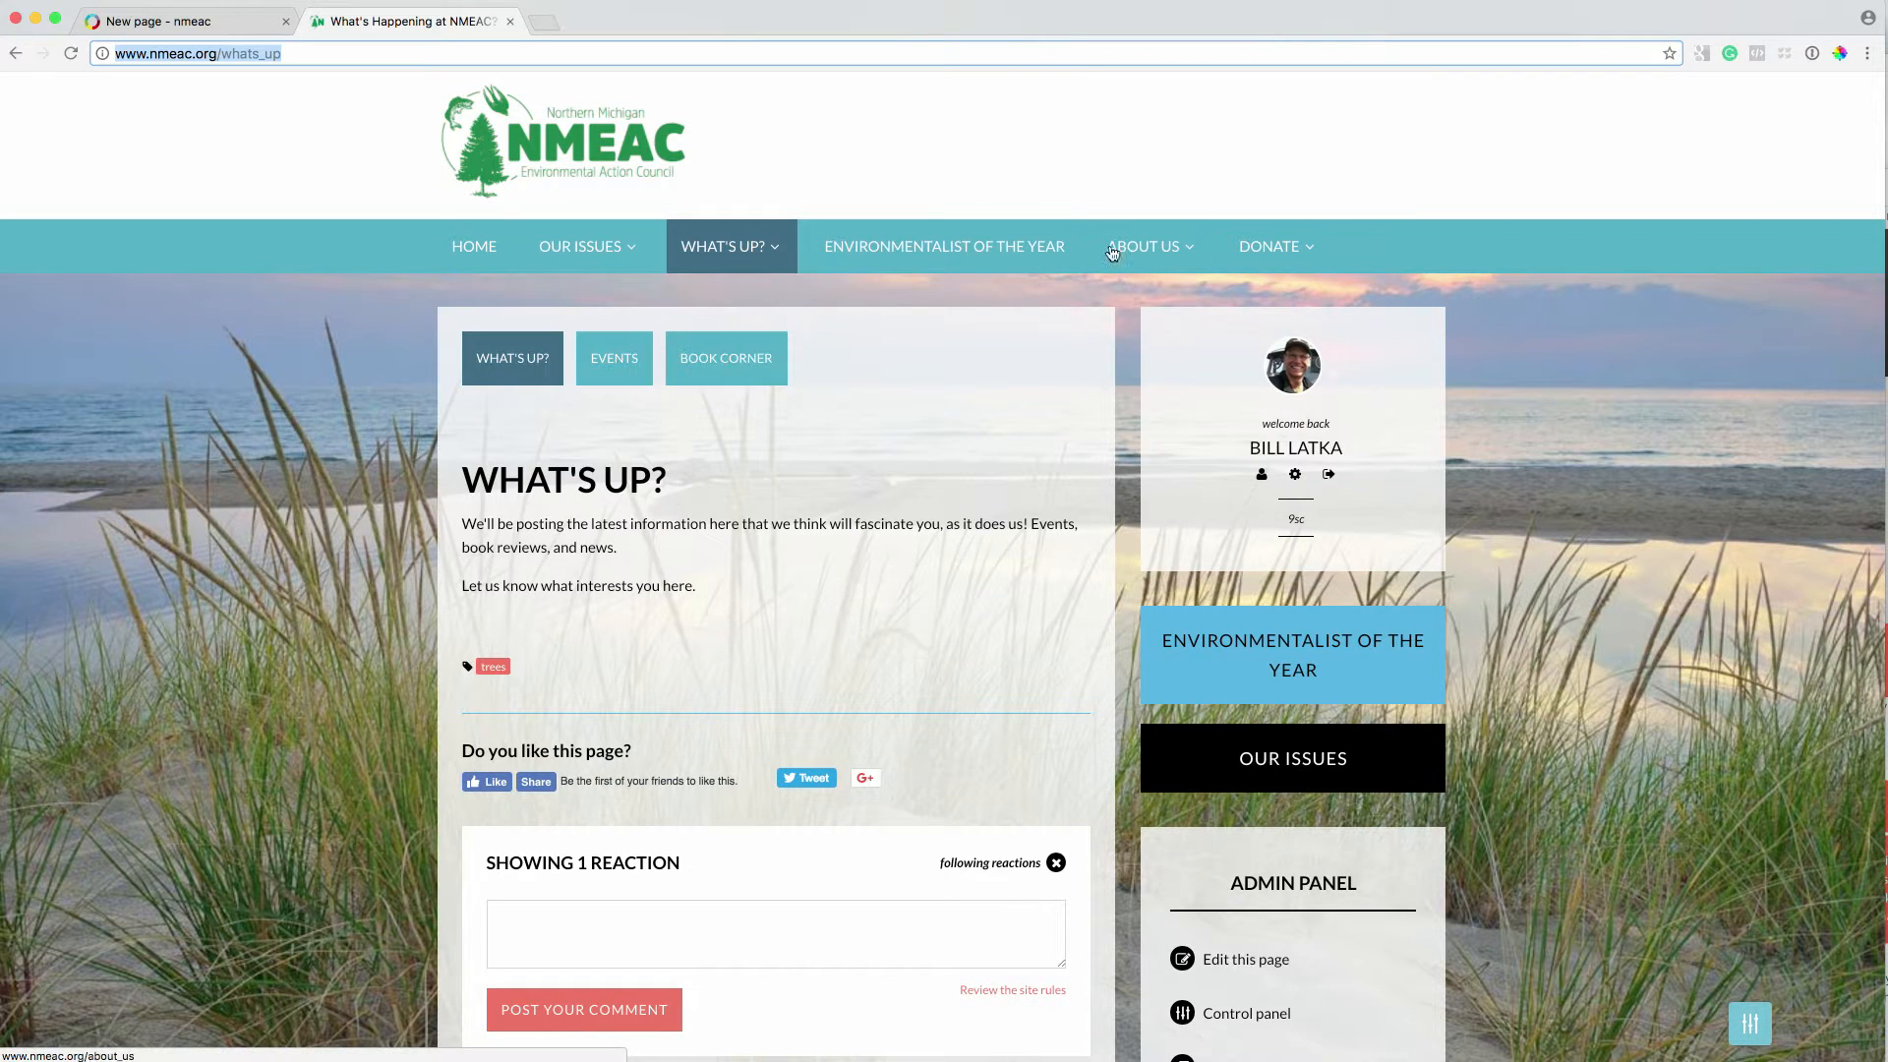
pyautogui.click(157, 20)
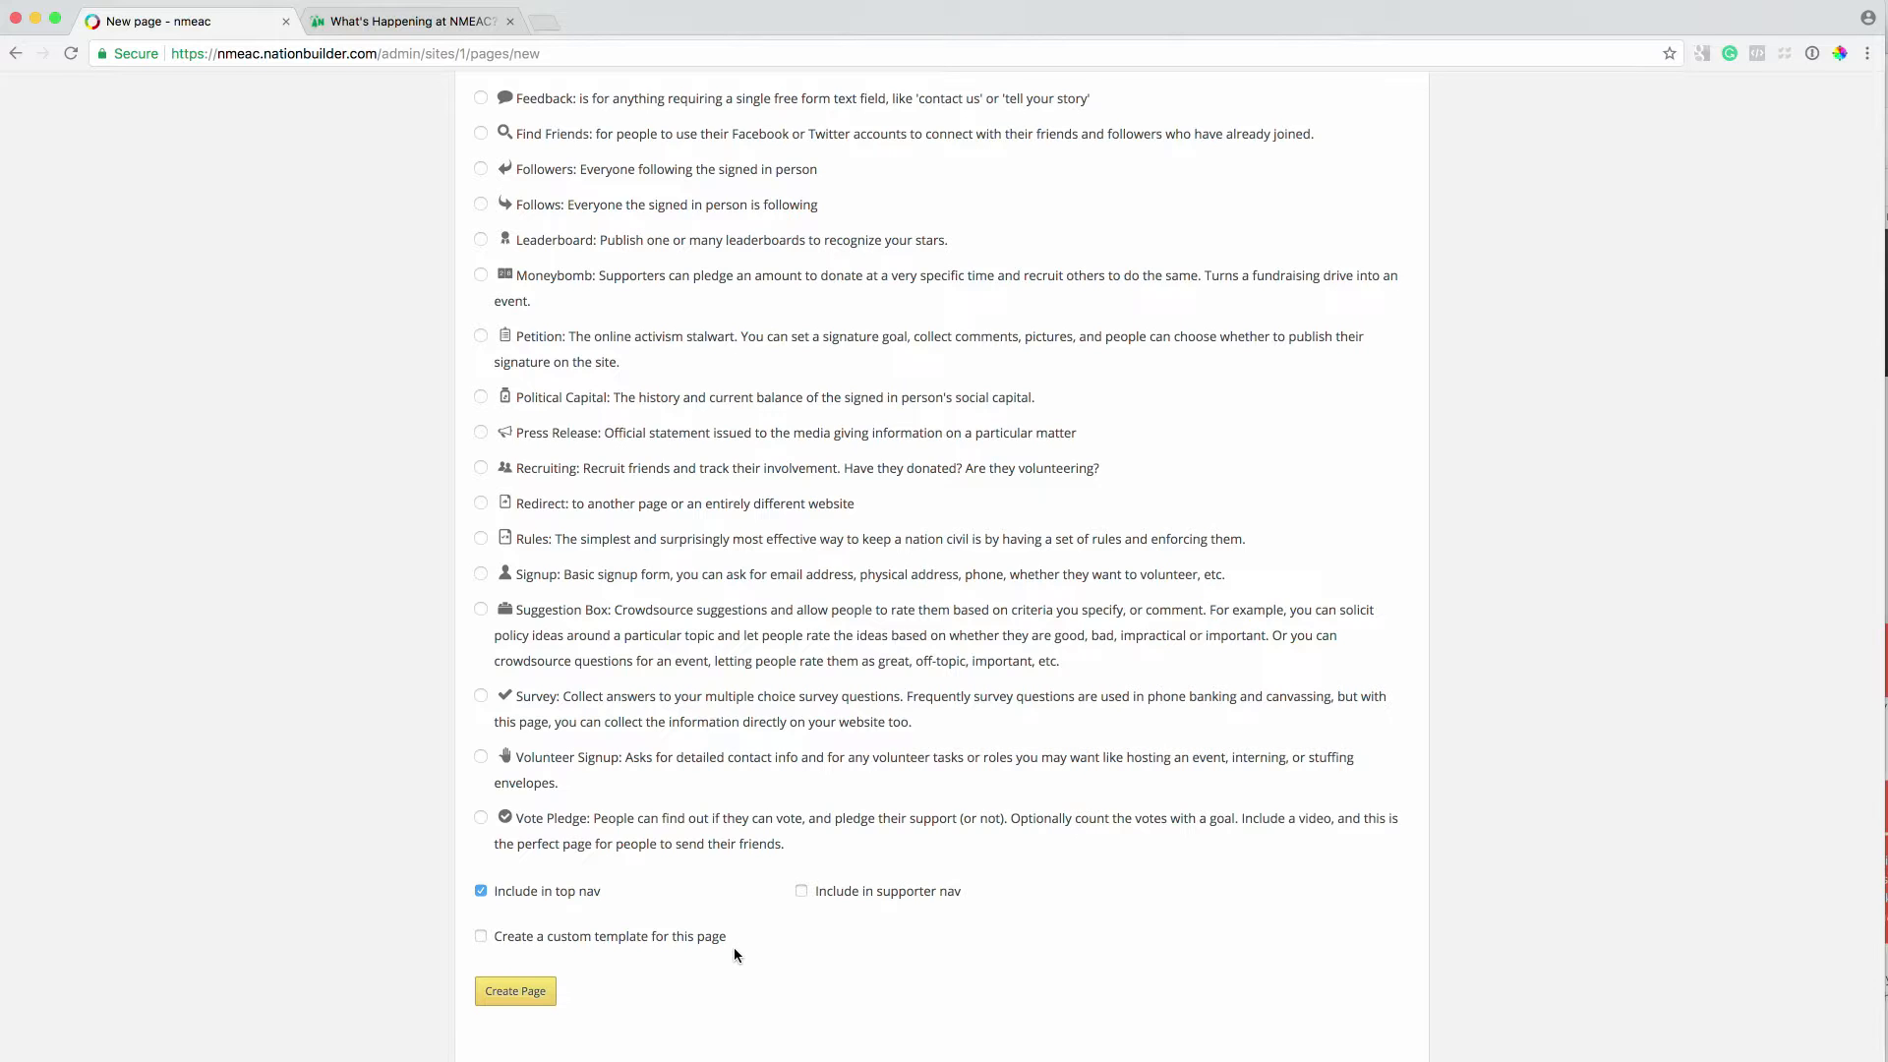
# Create the new page with top nav inclusion and no custom template, and publish it
pyautogui.moveTo(737, 938); pyautogui.dragTo(472, 930)
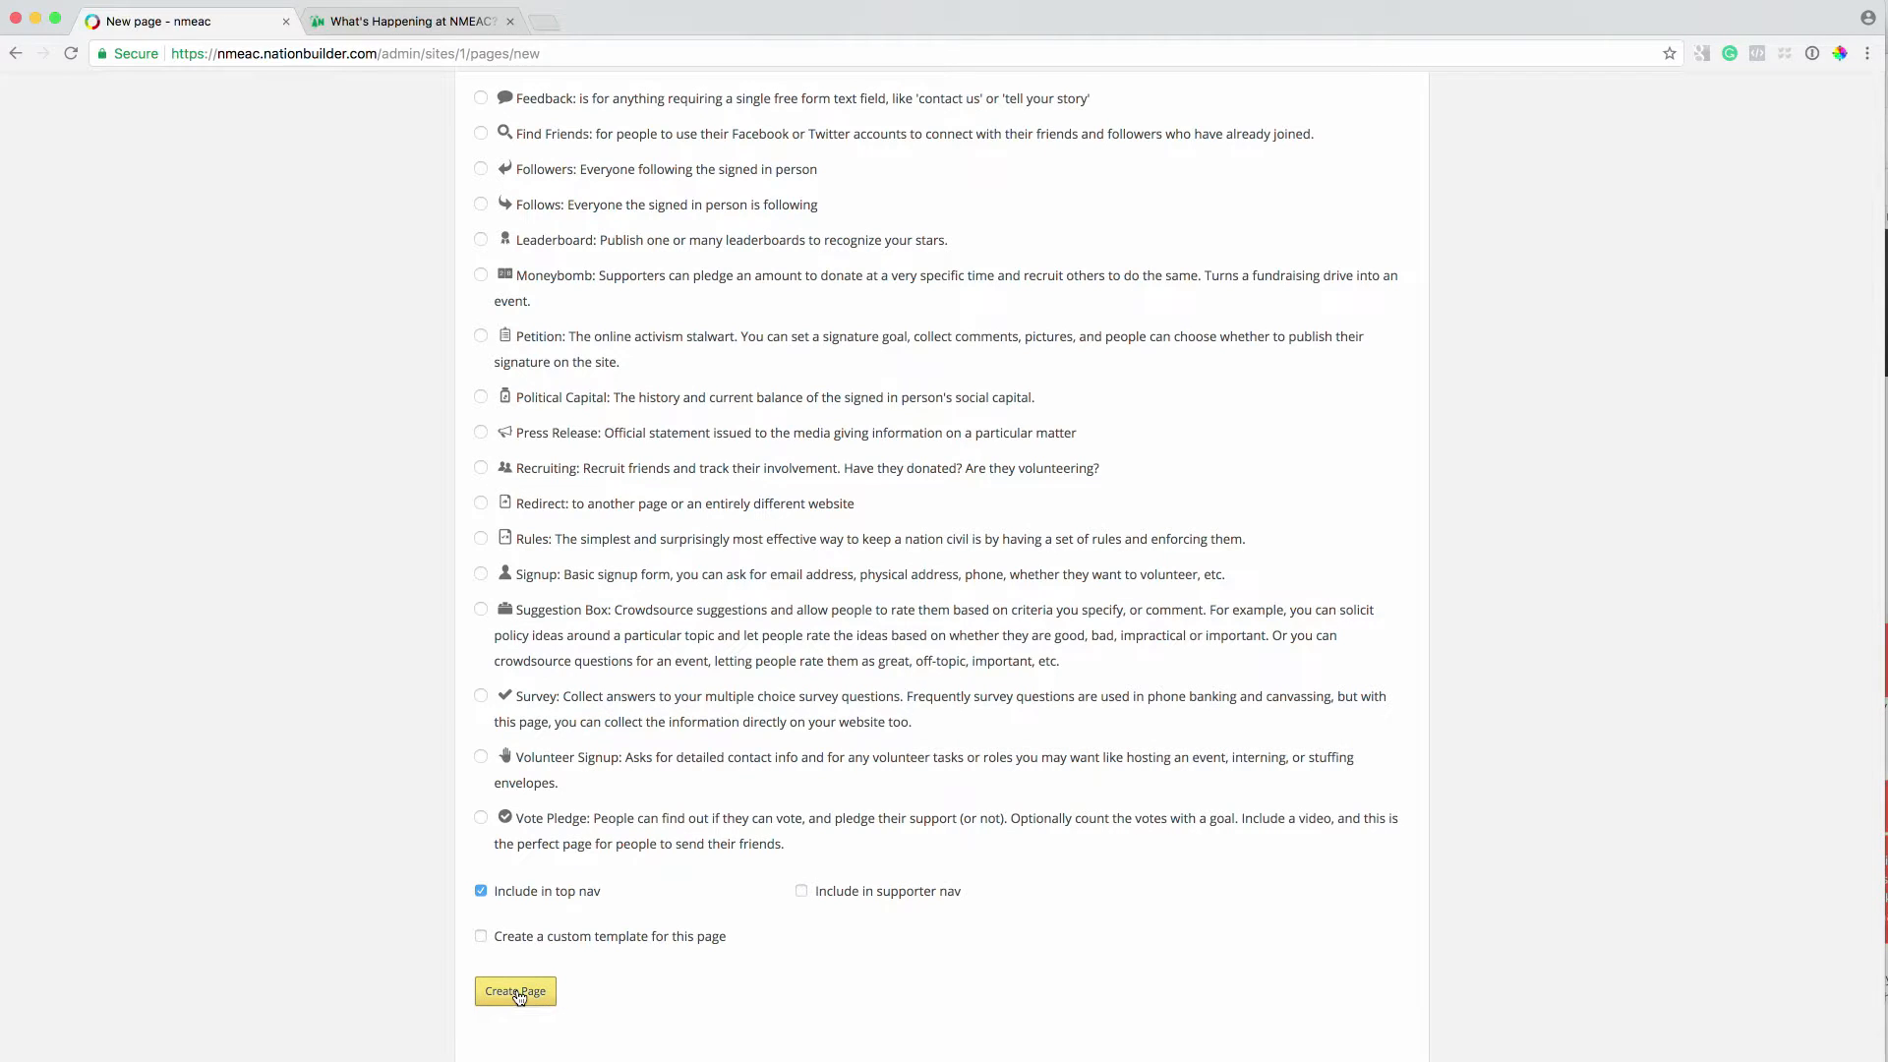
pyautogui.click(517, 993)
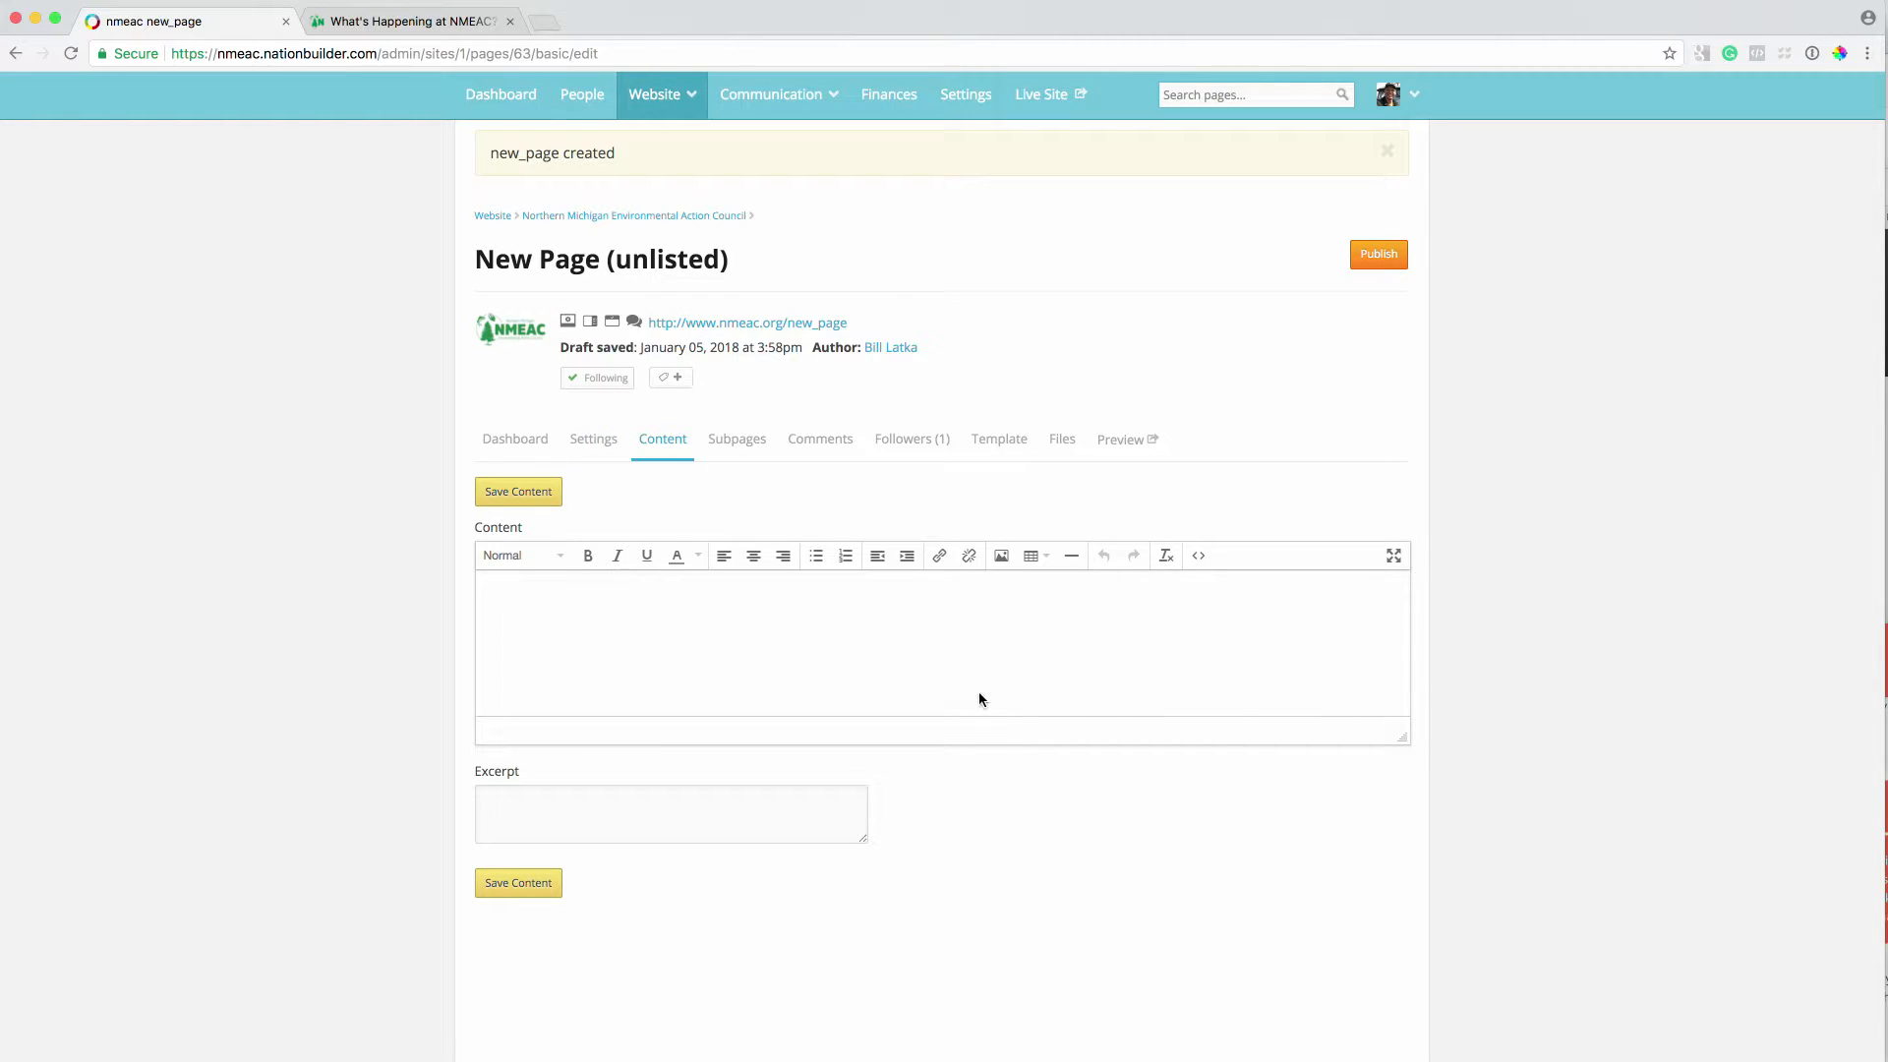
pyautogui.click(1381, 259)
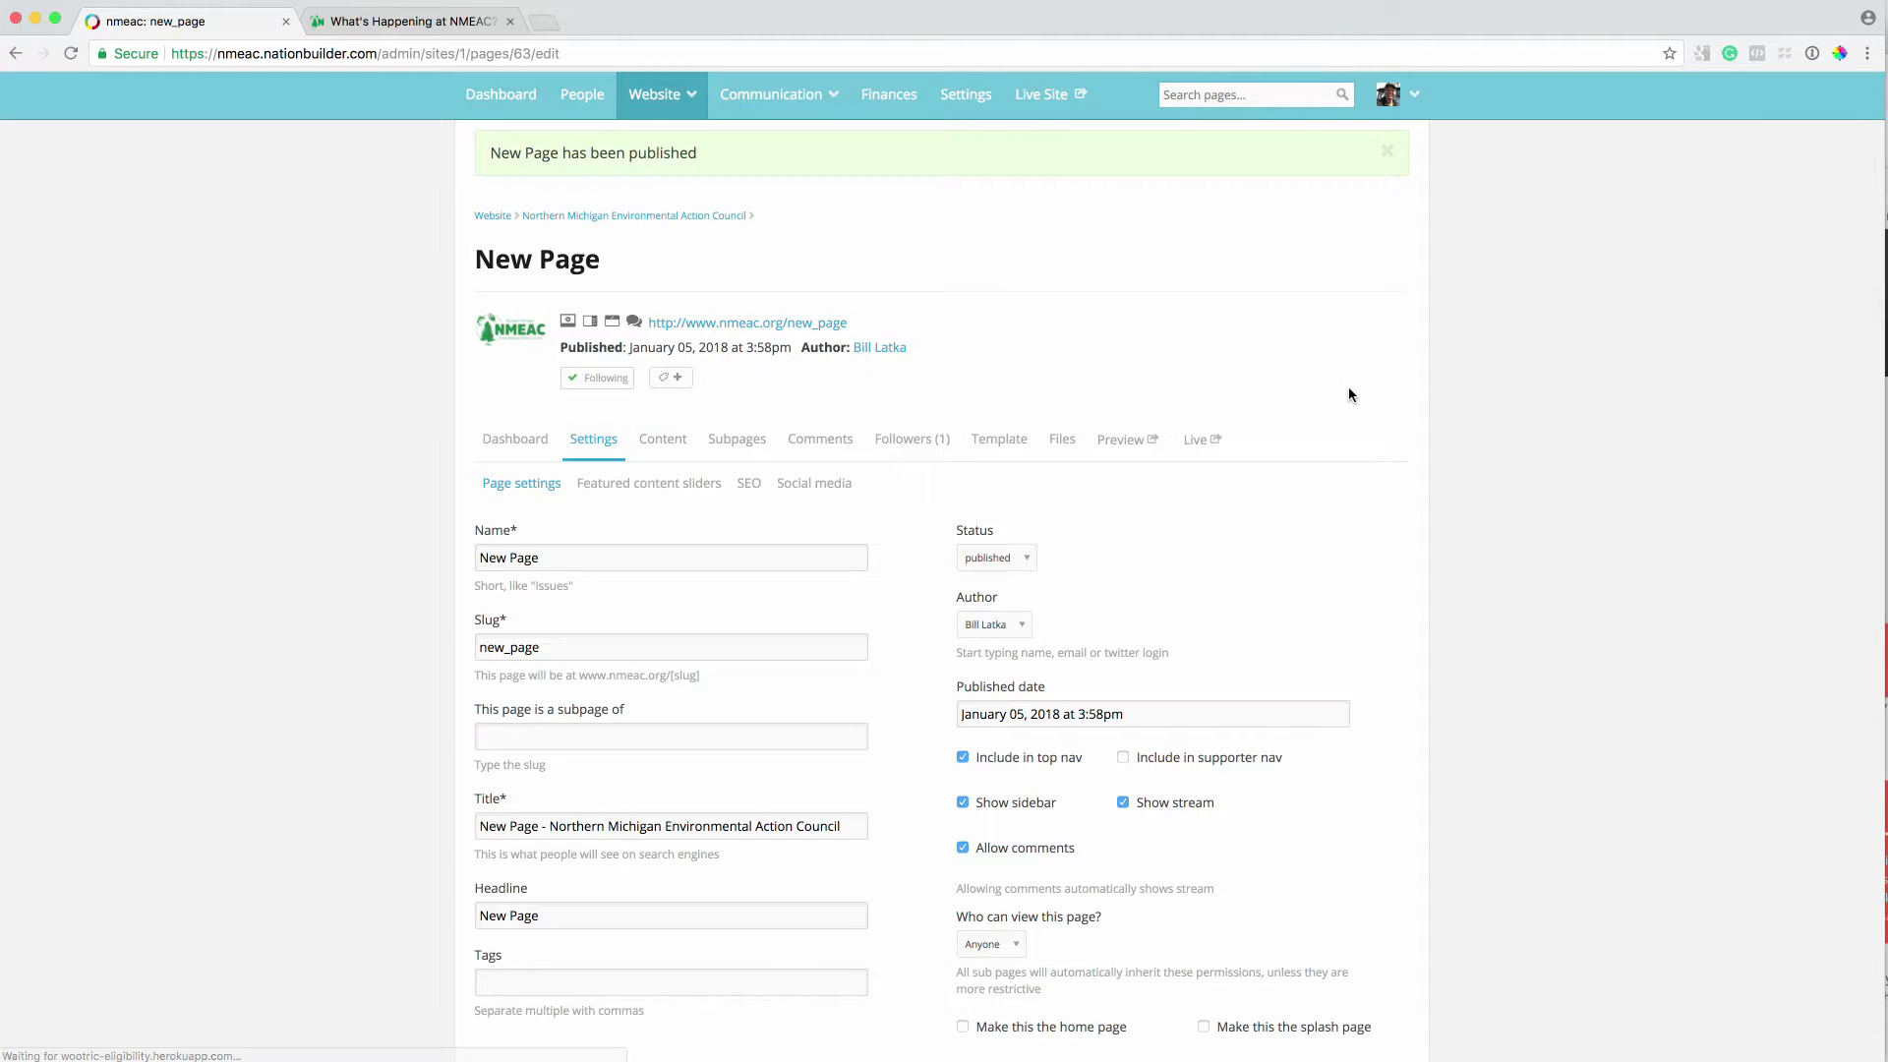
# Open the published New Page on the live site and examine its content area, sidebar, admin panel and action panel
pyautogui.click(759, 325)
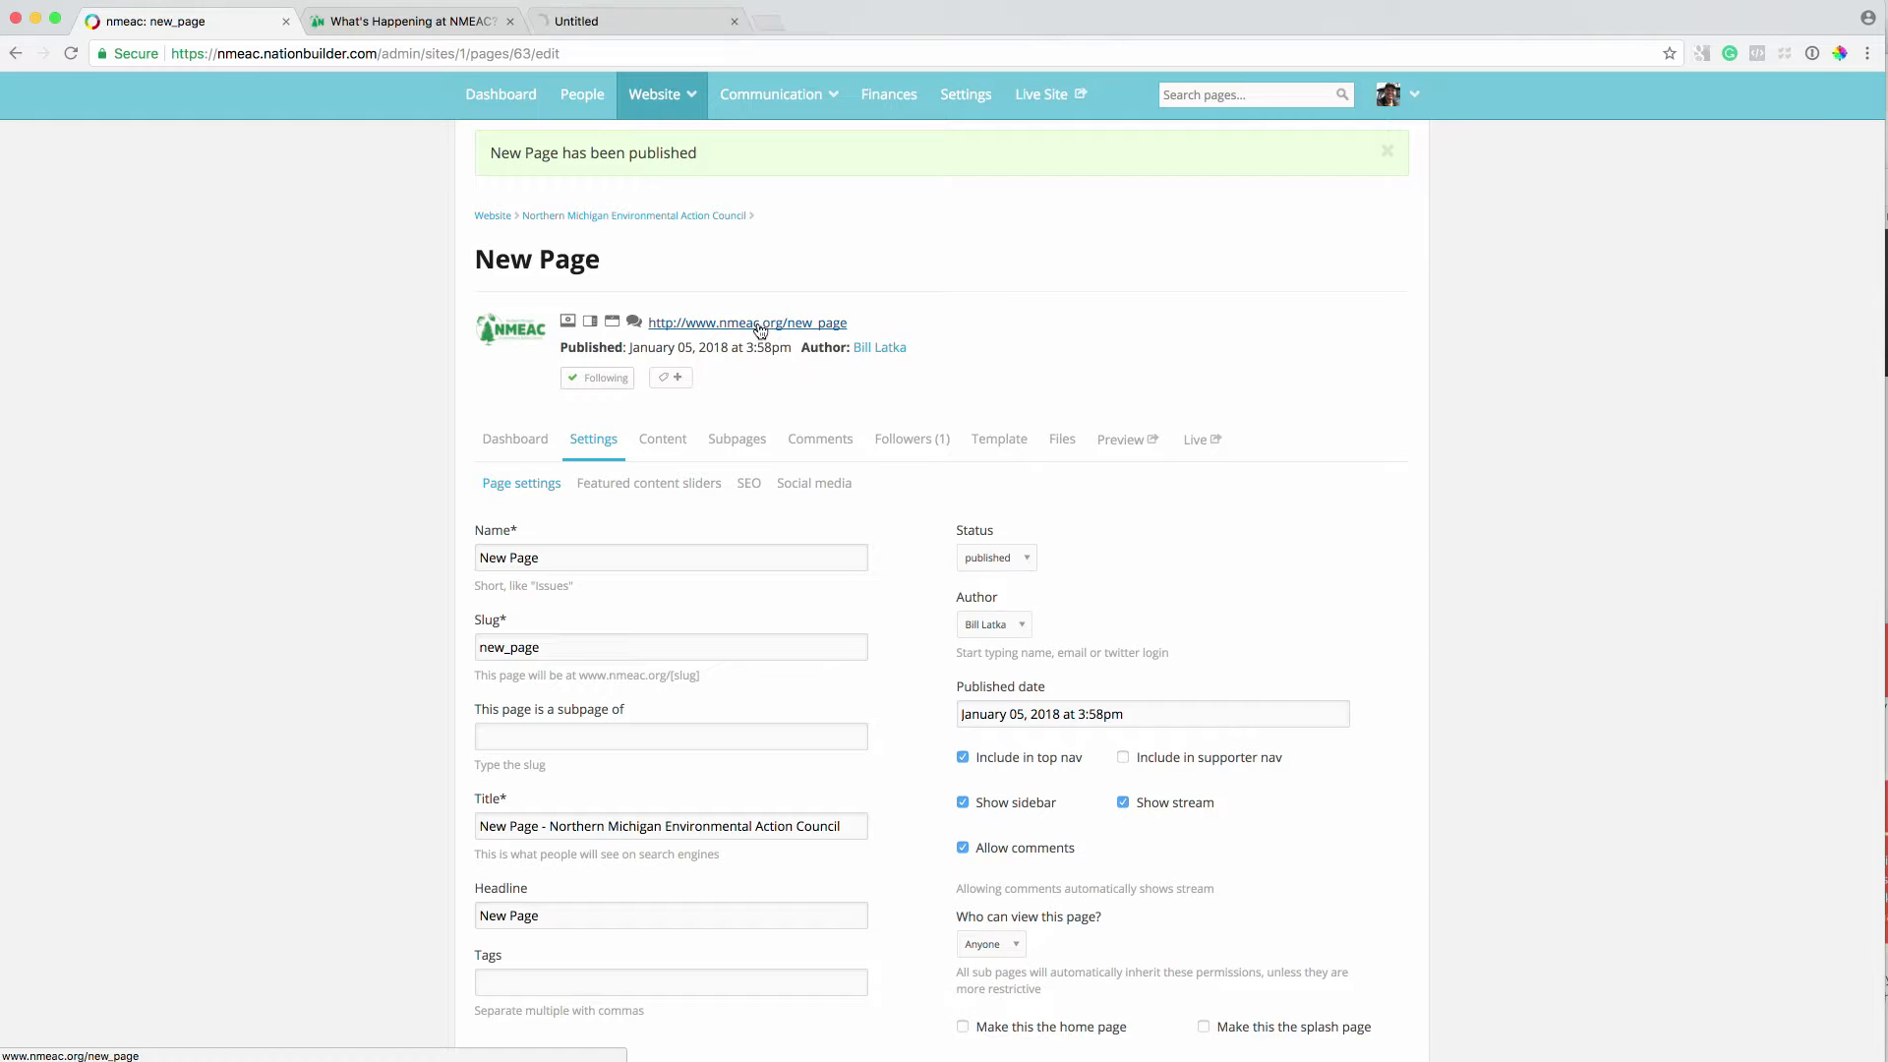
pyautogui.click(628, 25)
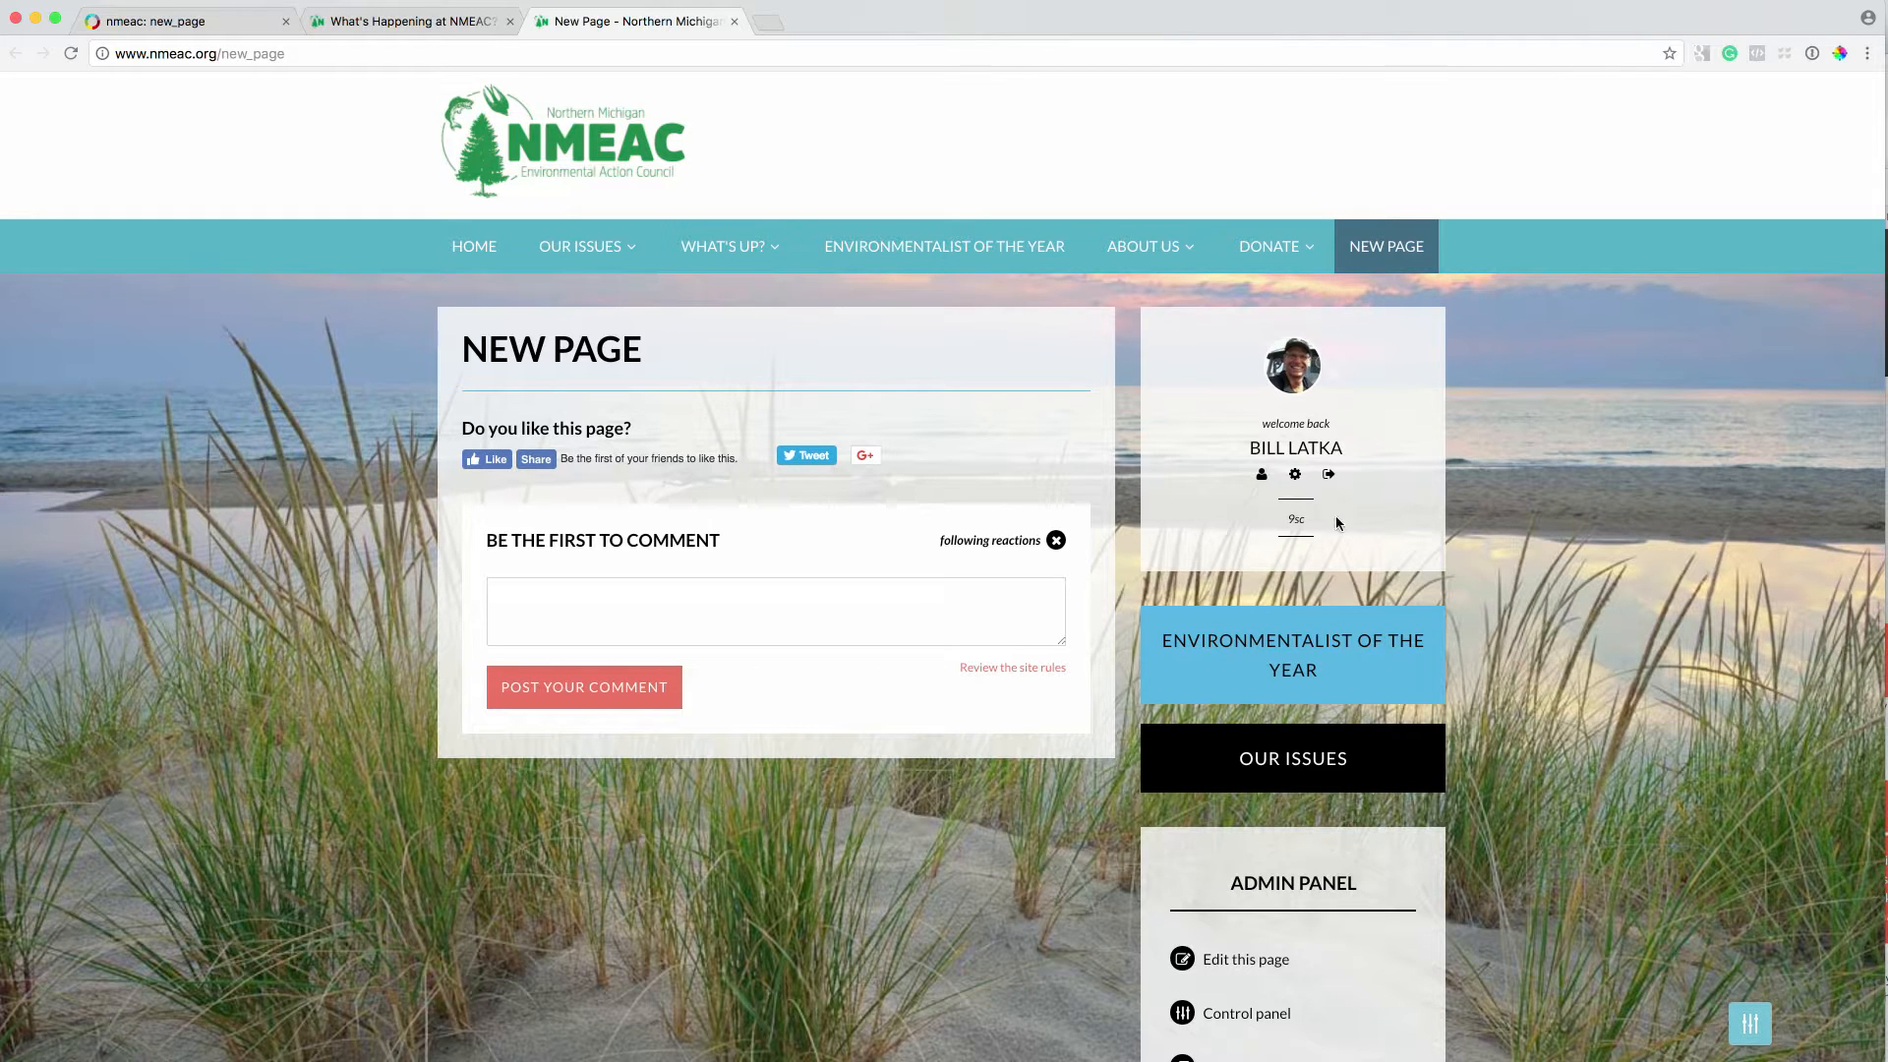
pyautogui.scroll(-2, 1467, 676)
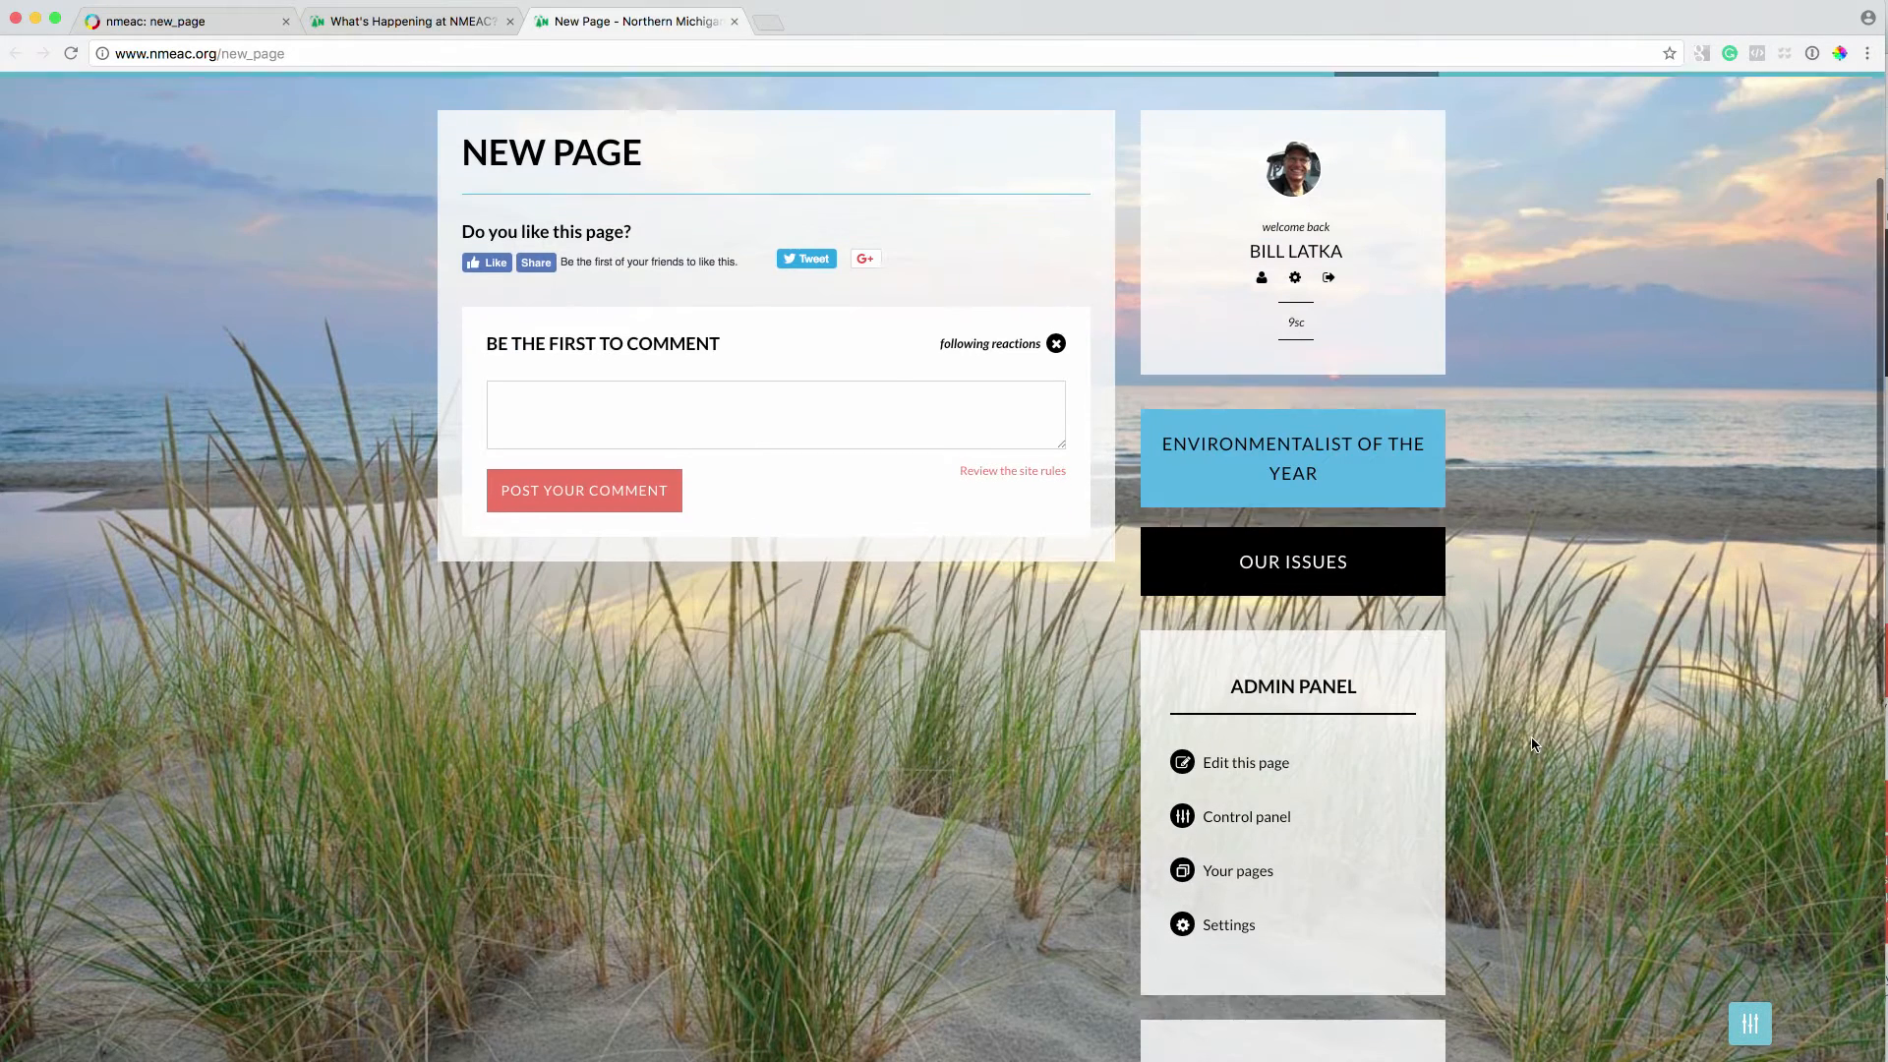
pyautogui.scroll(-2, 1453, 791)
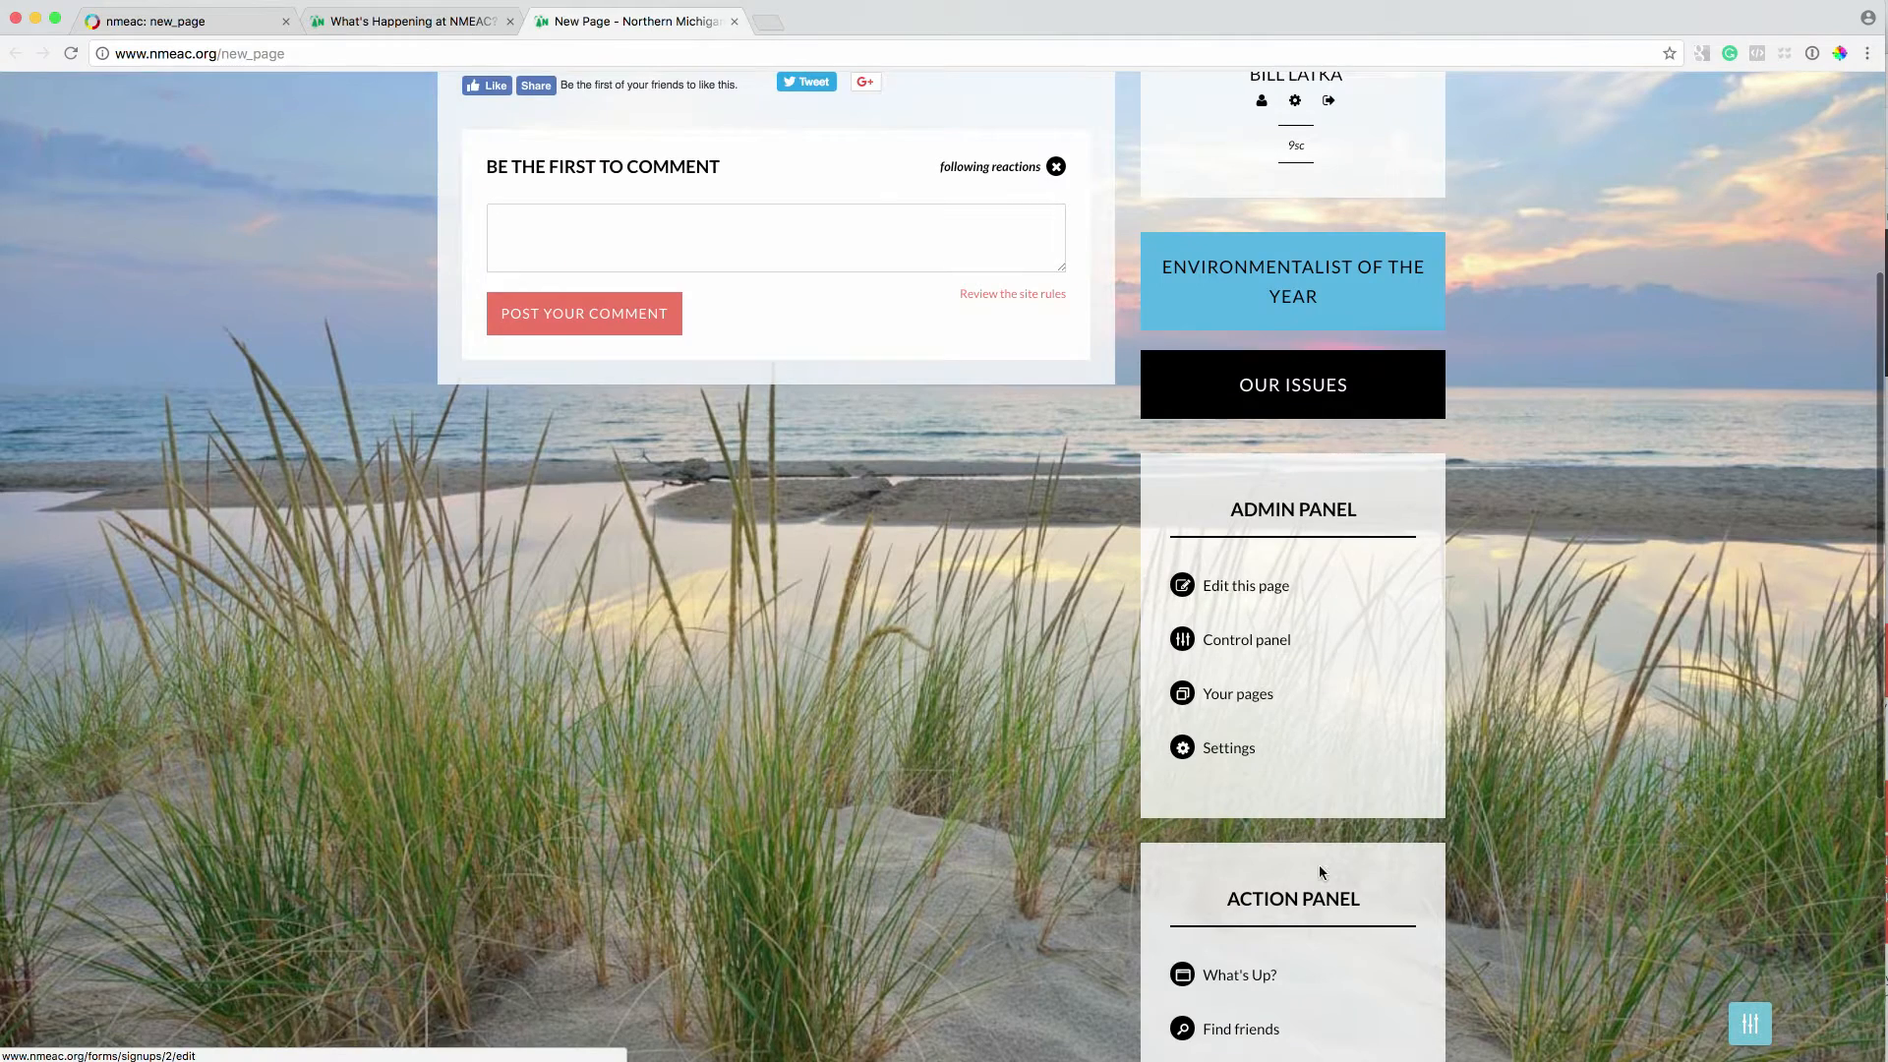
pyautogui.scroll(-3, 1319, 864)
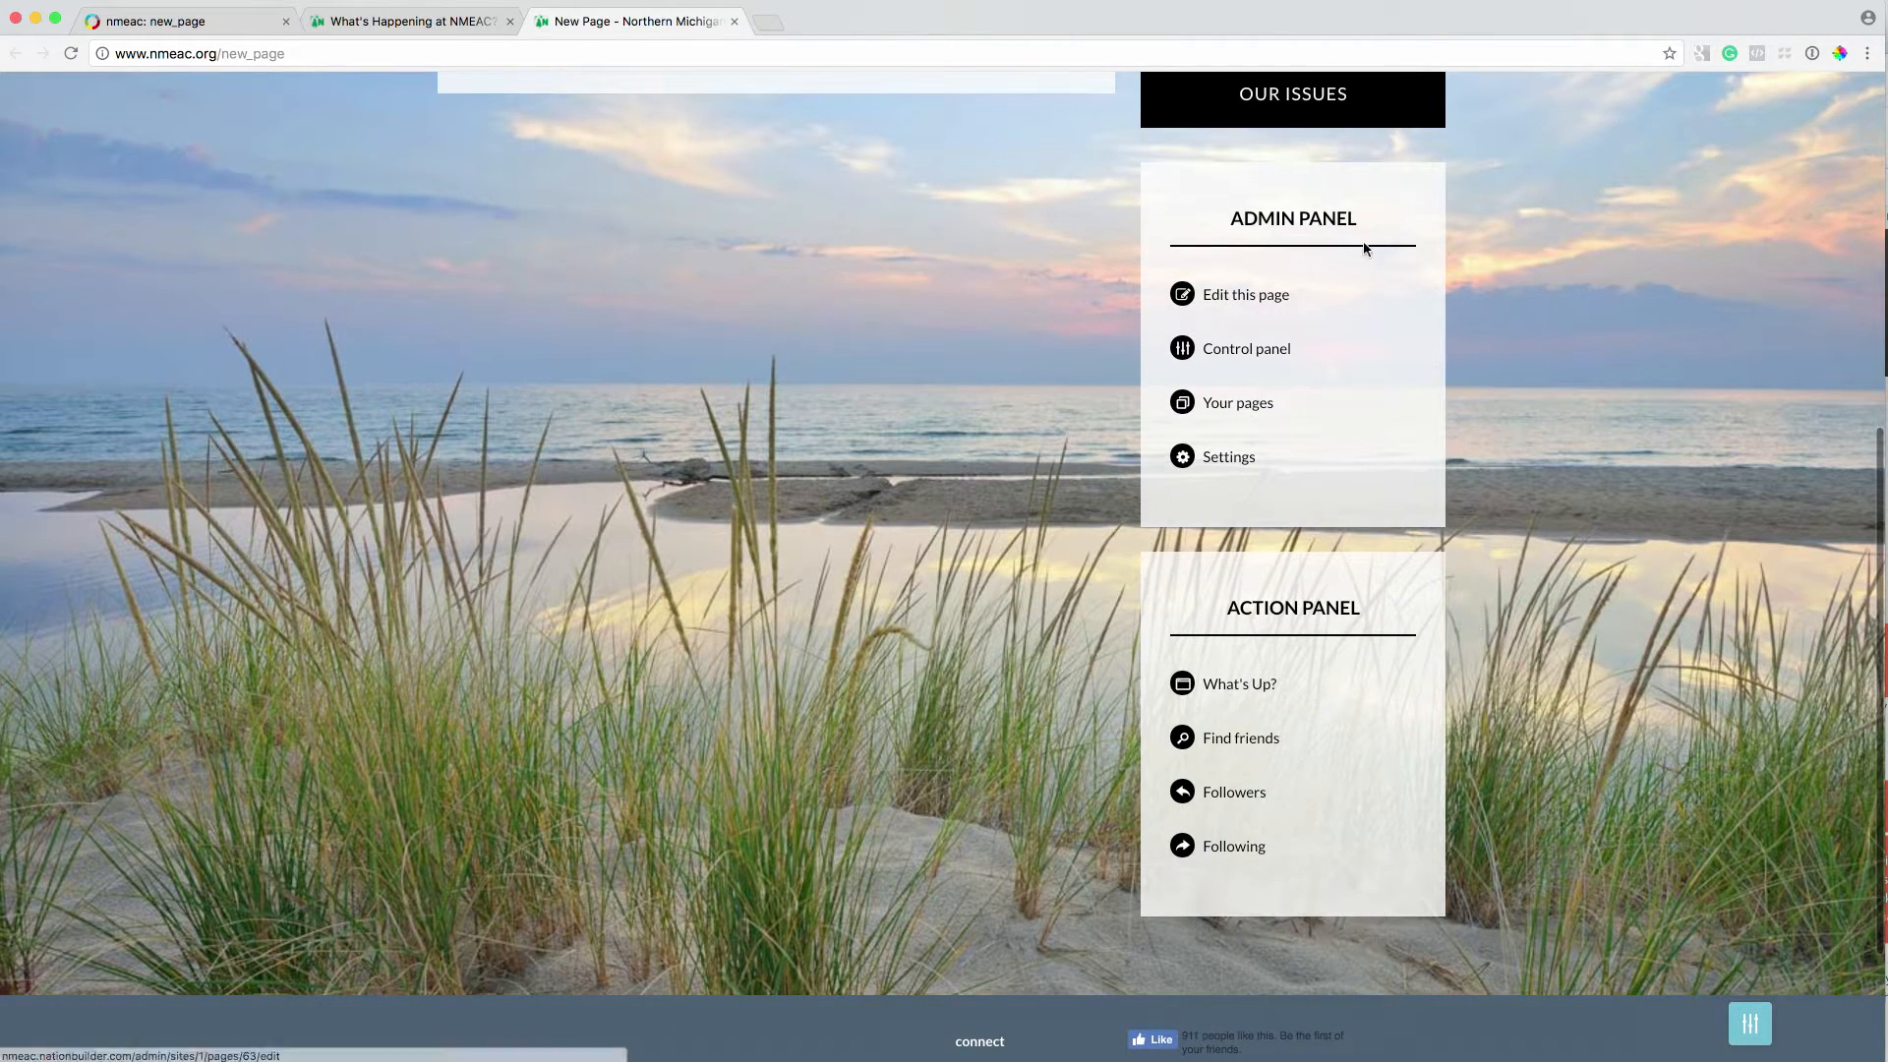
pyautogui.scroll(7, 1349, 836)
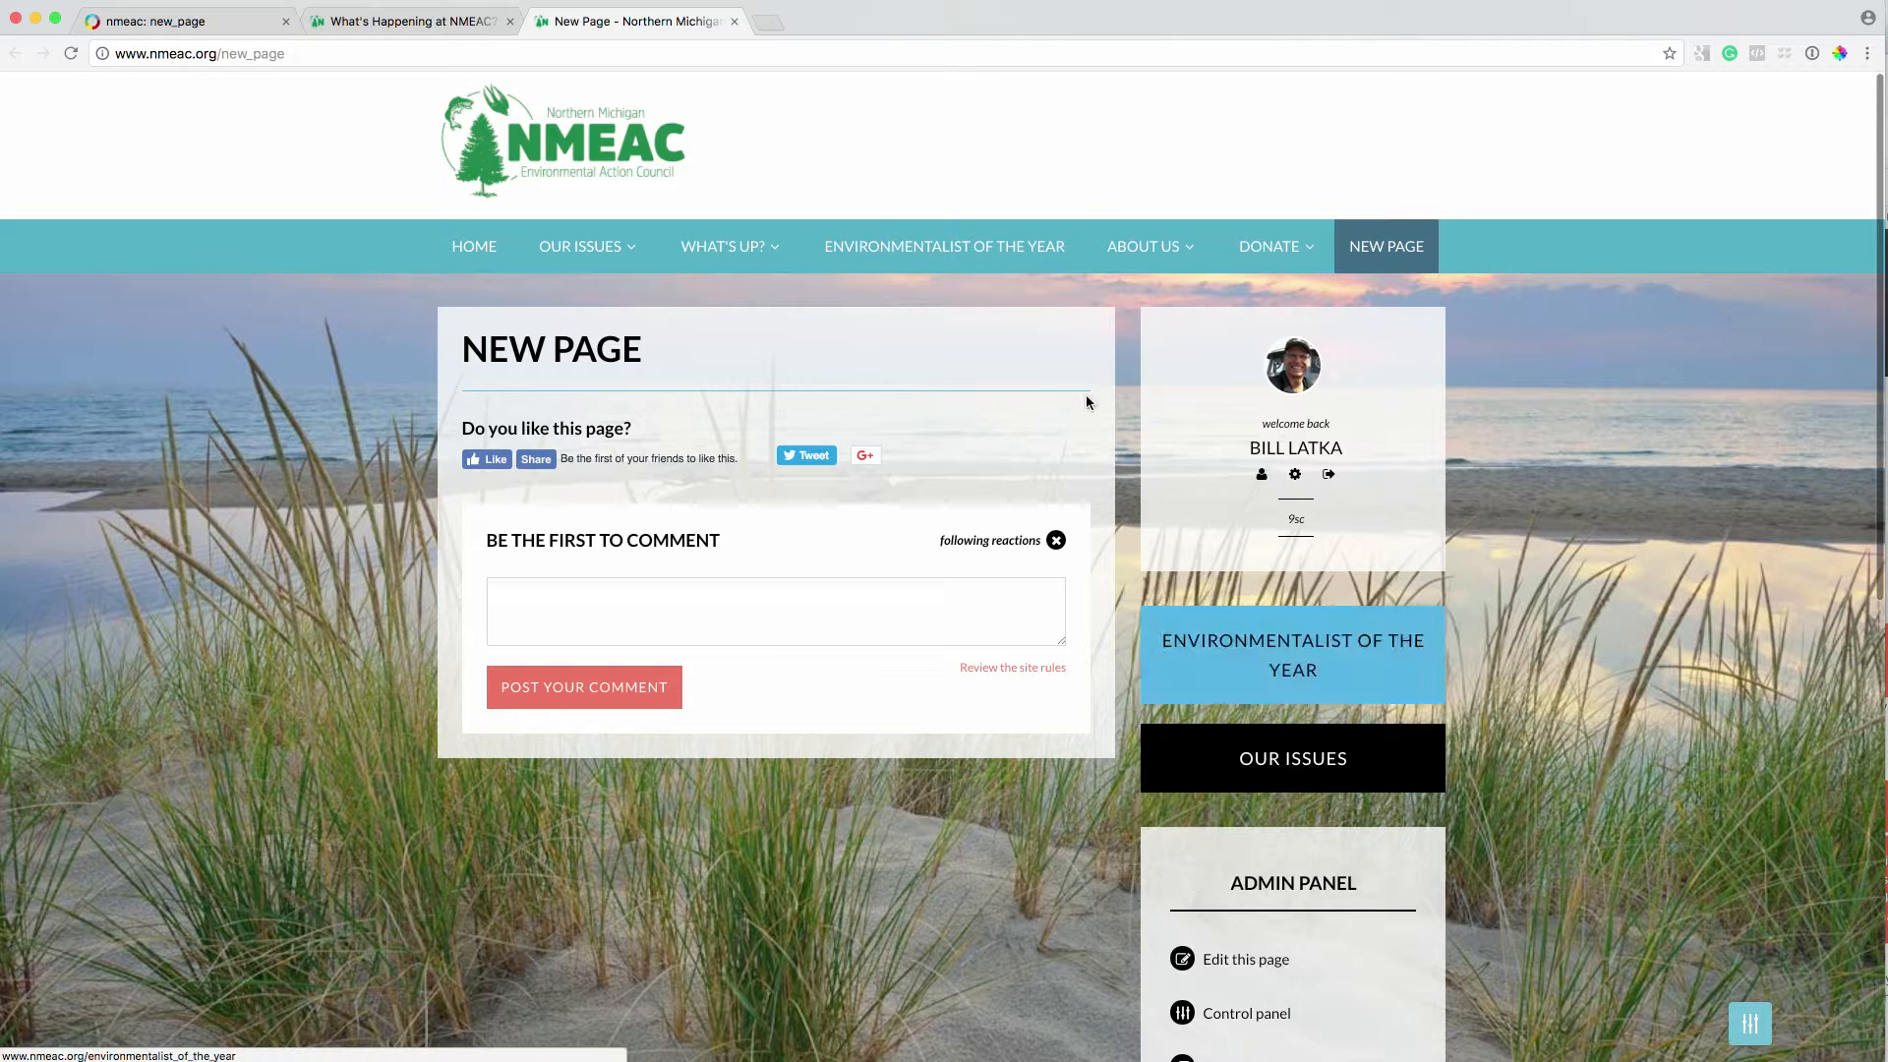
# Return to the New Page's control panel and add the tag "Trees" to the page
pyautogui.click(202, 24)
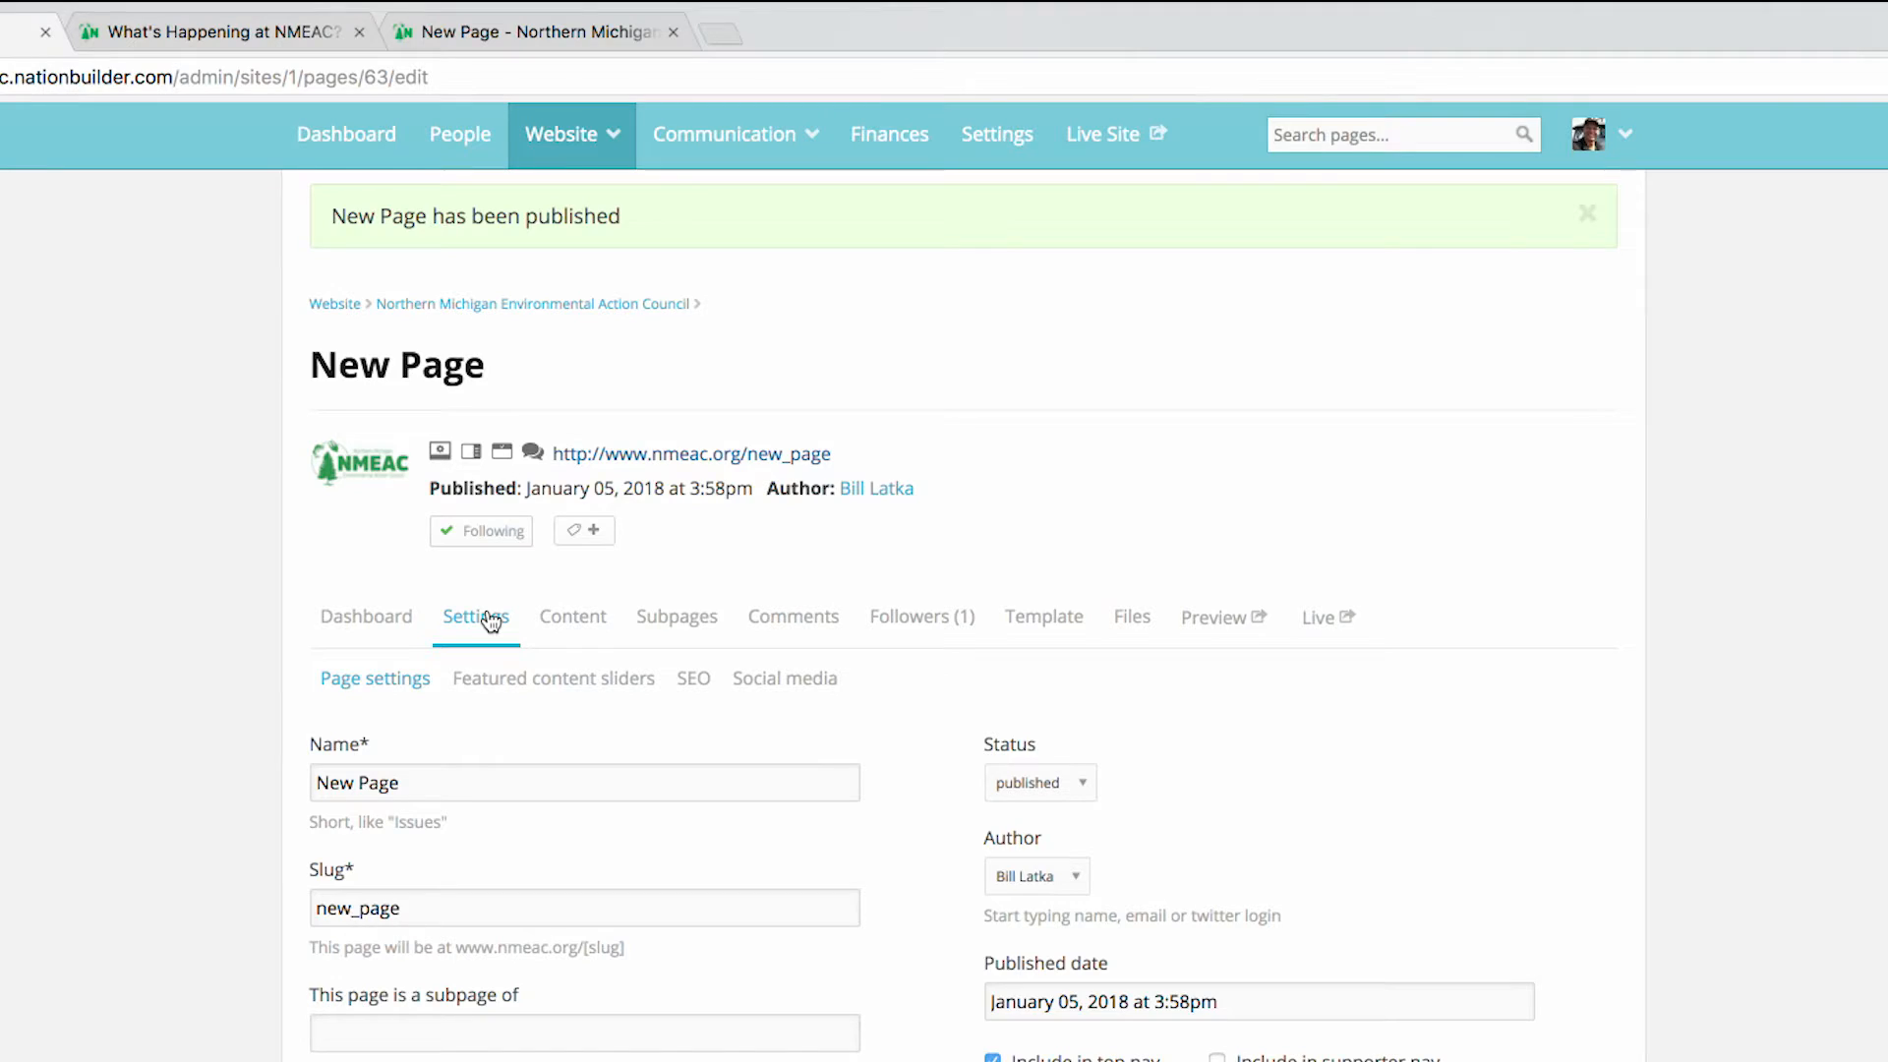
pyautogui.click(591, 532)
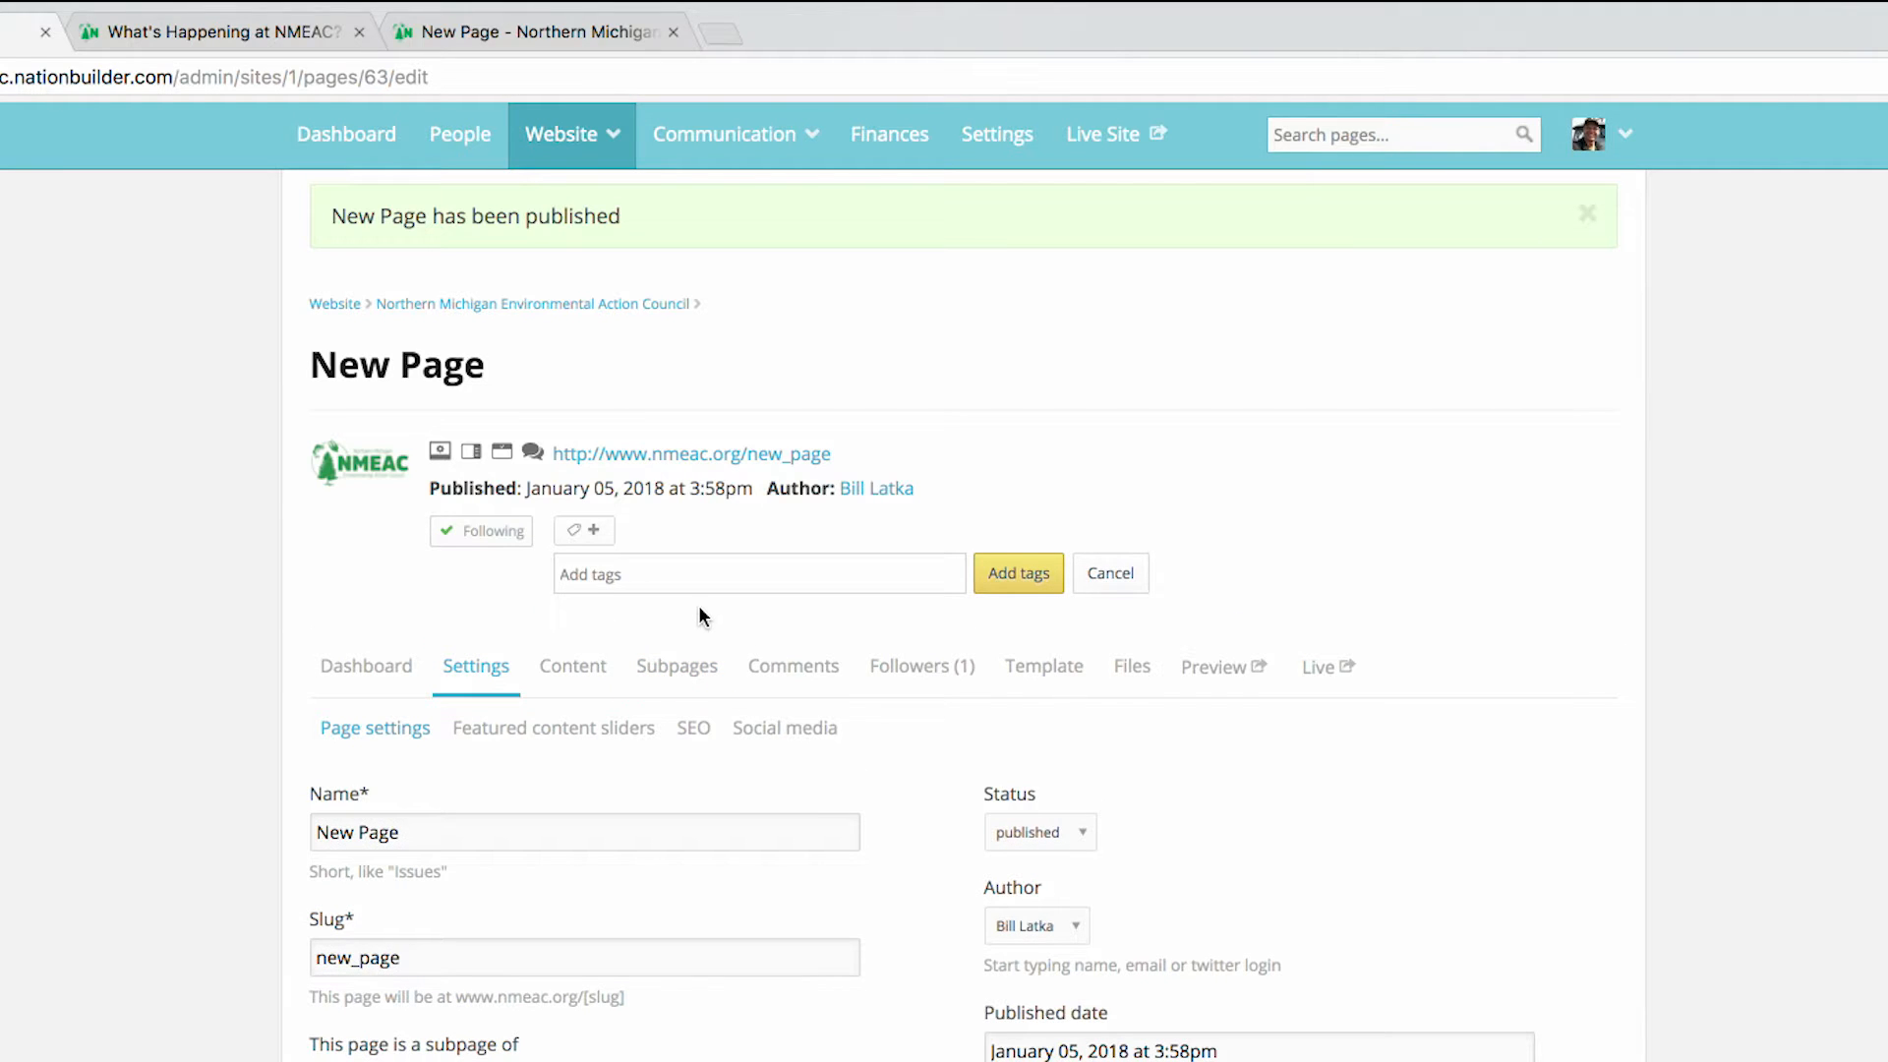
pyautogui.write('Trees')
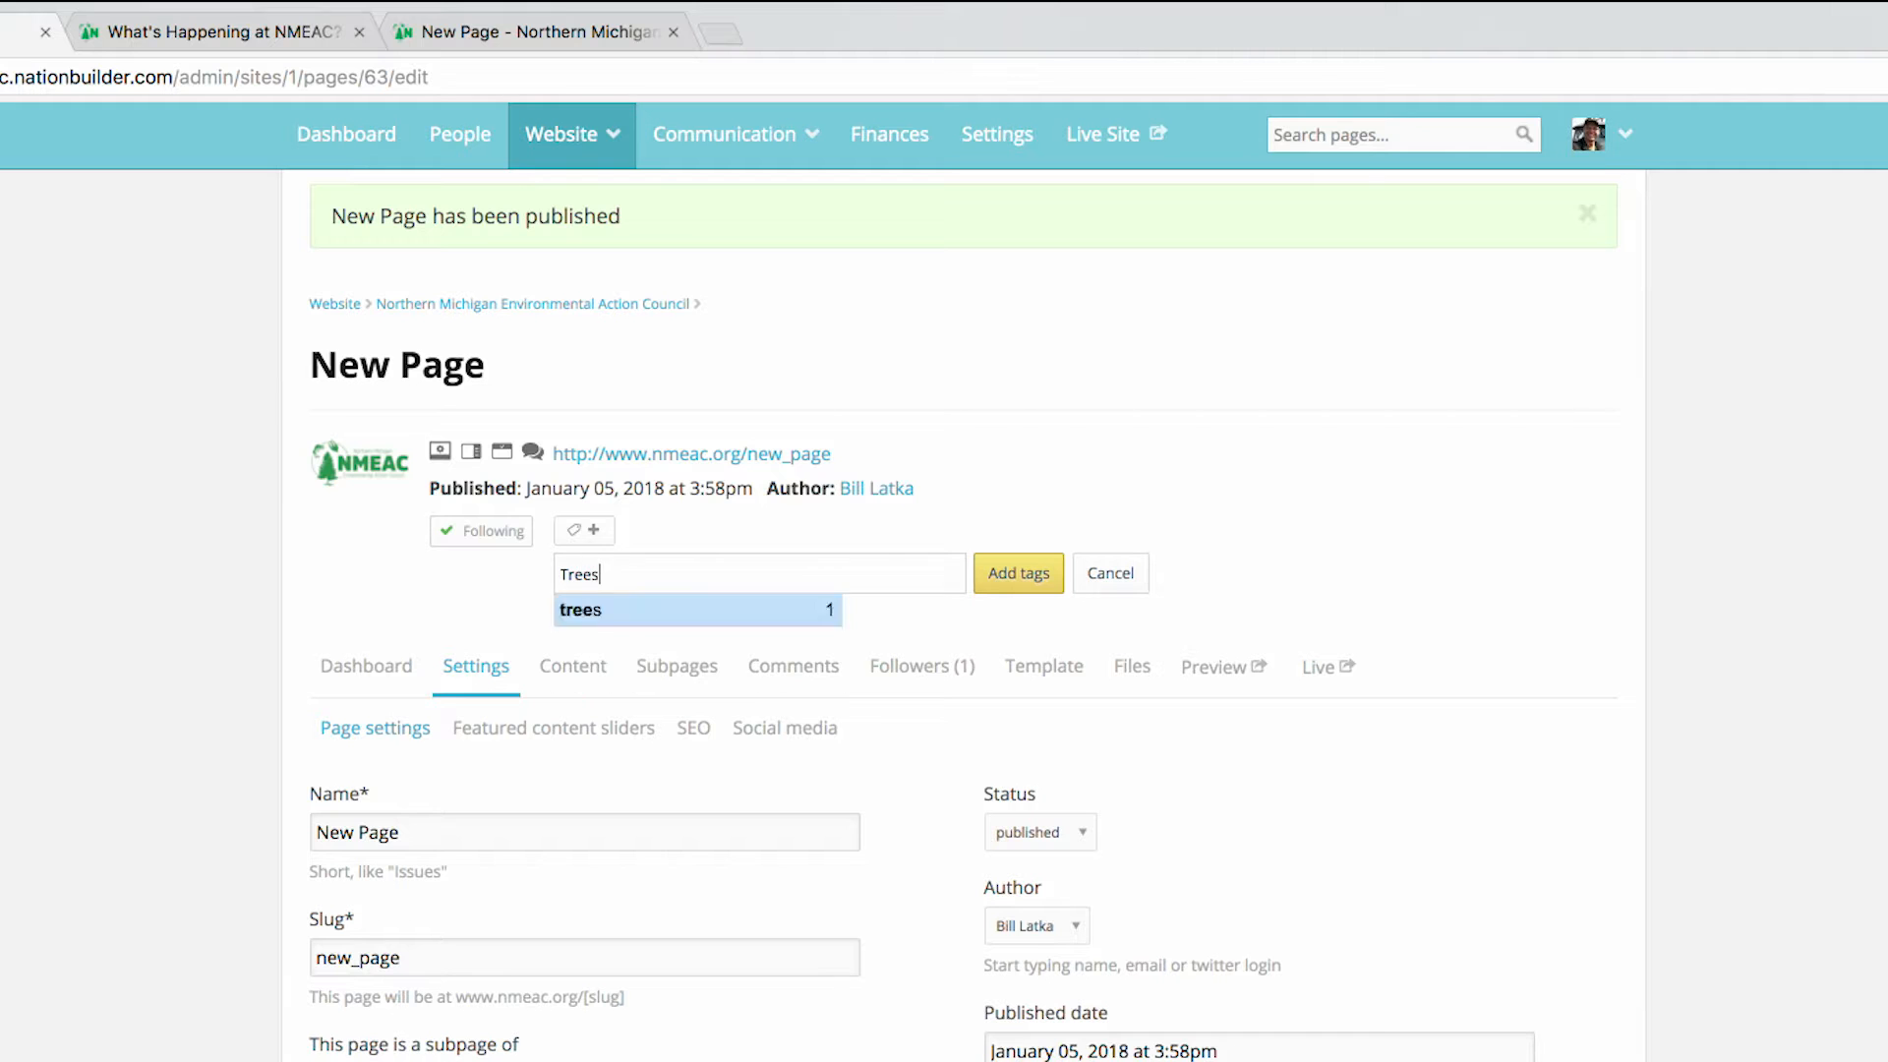
pyautogui.click(1019, 580)
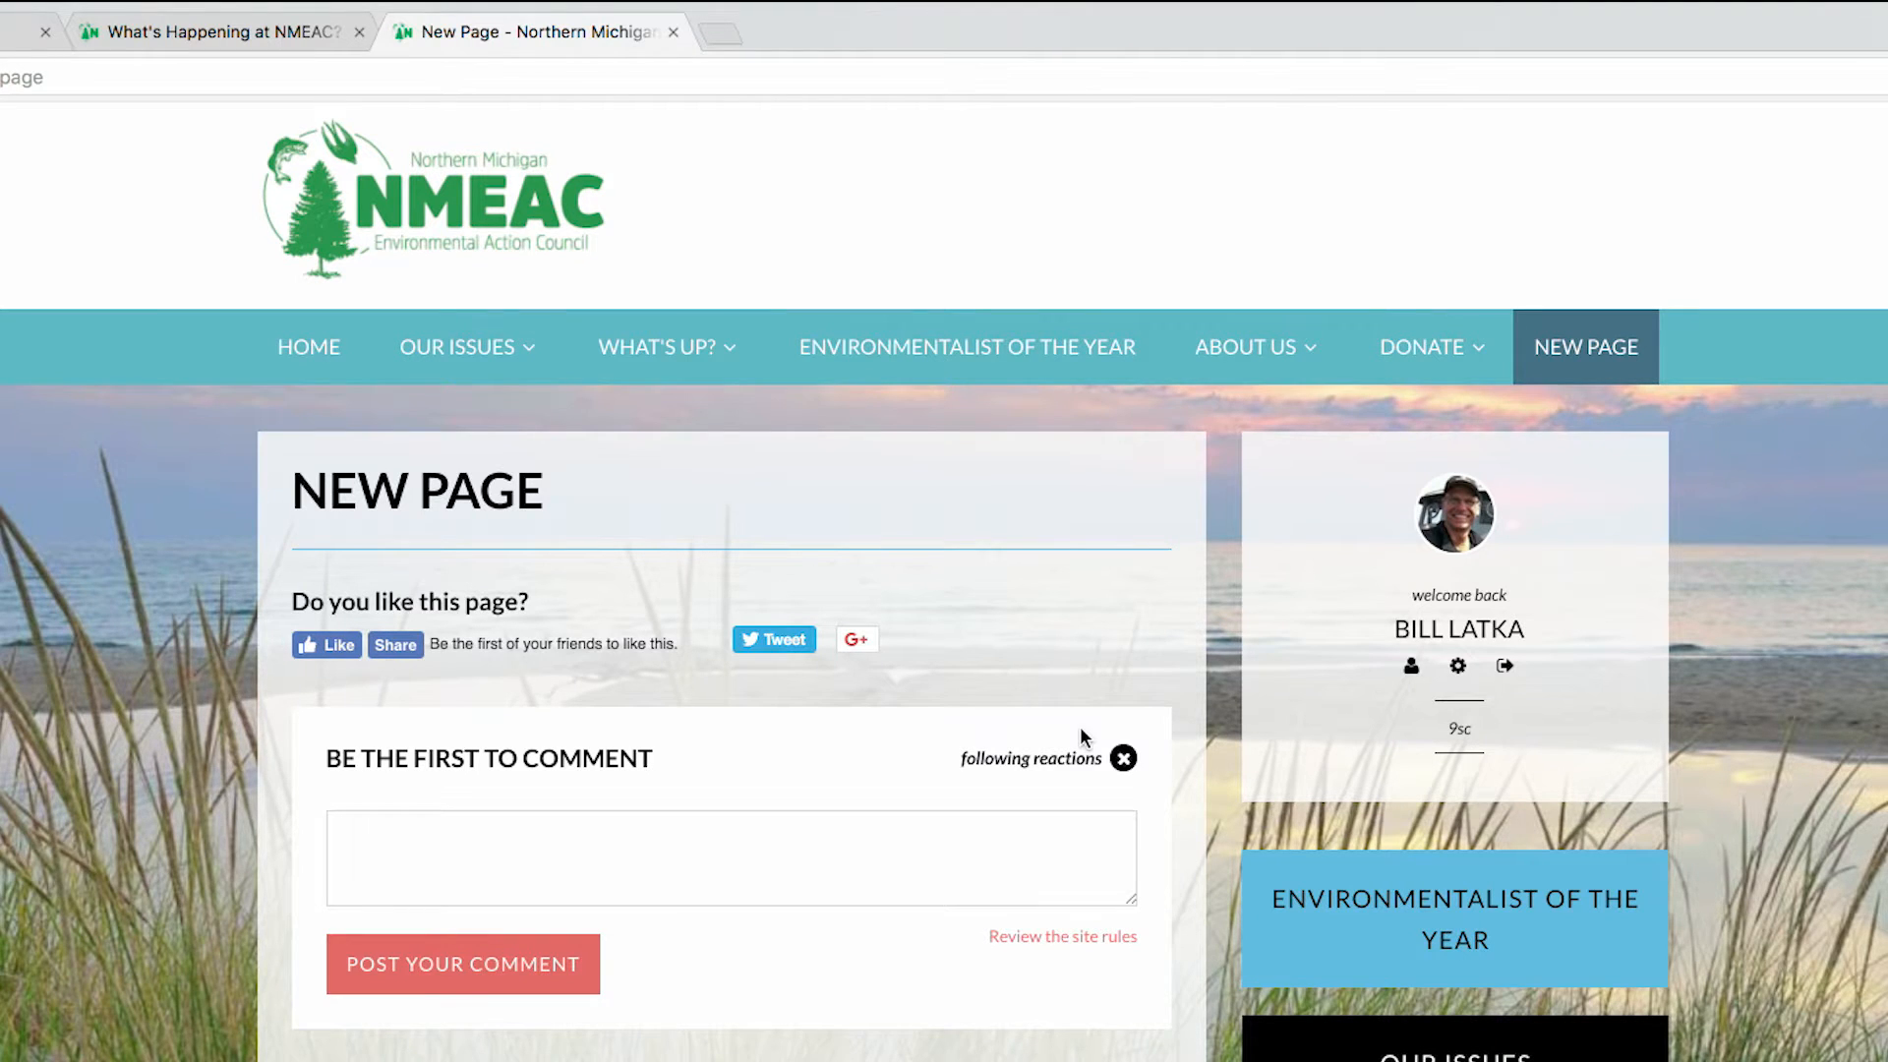
# Reload the live New Page, open its trees tag and highlight the What's Up? and New Page titles in the listing
pyautogui.press('super+r')
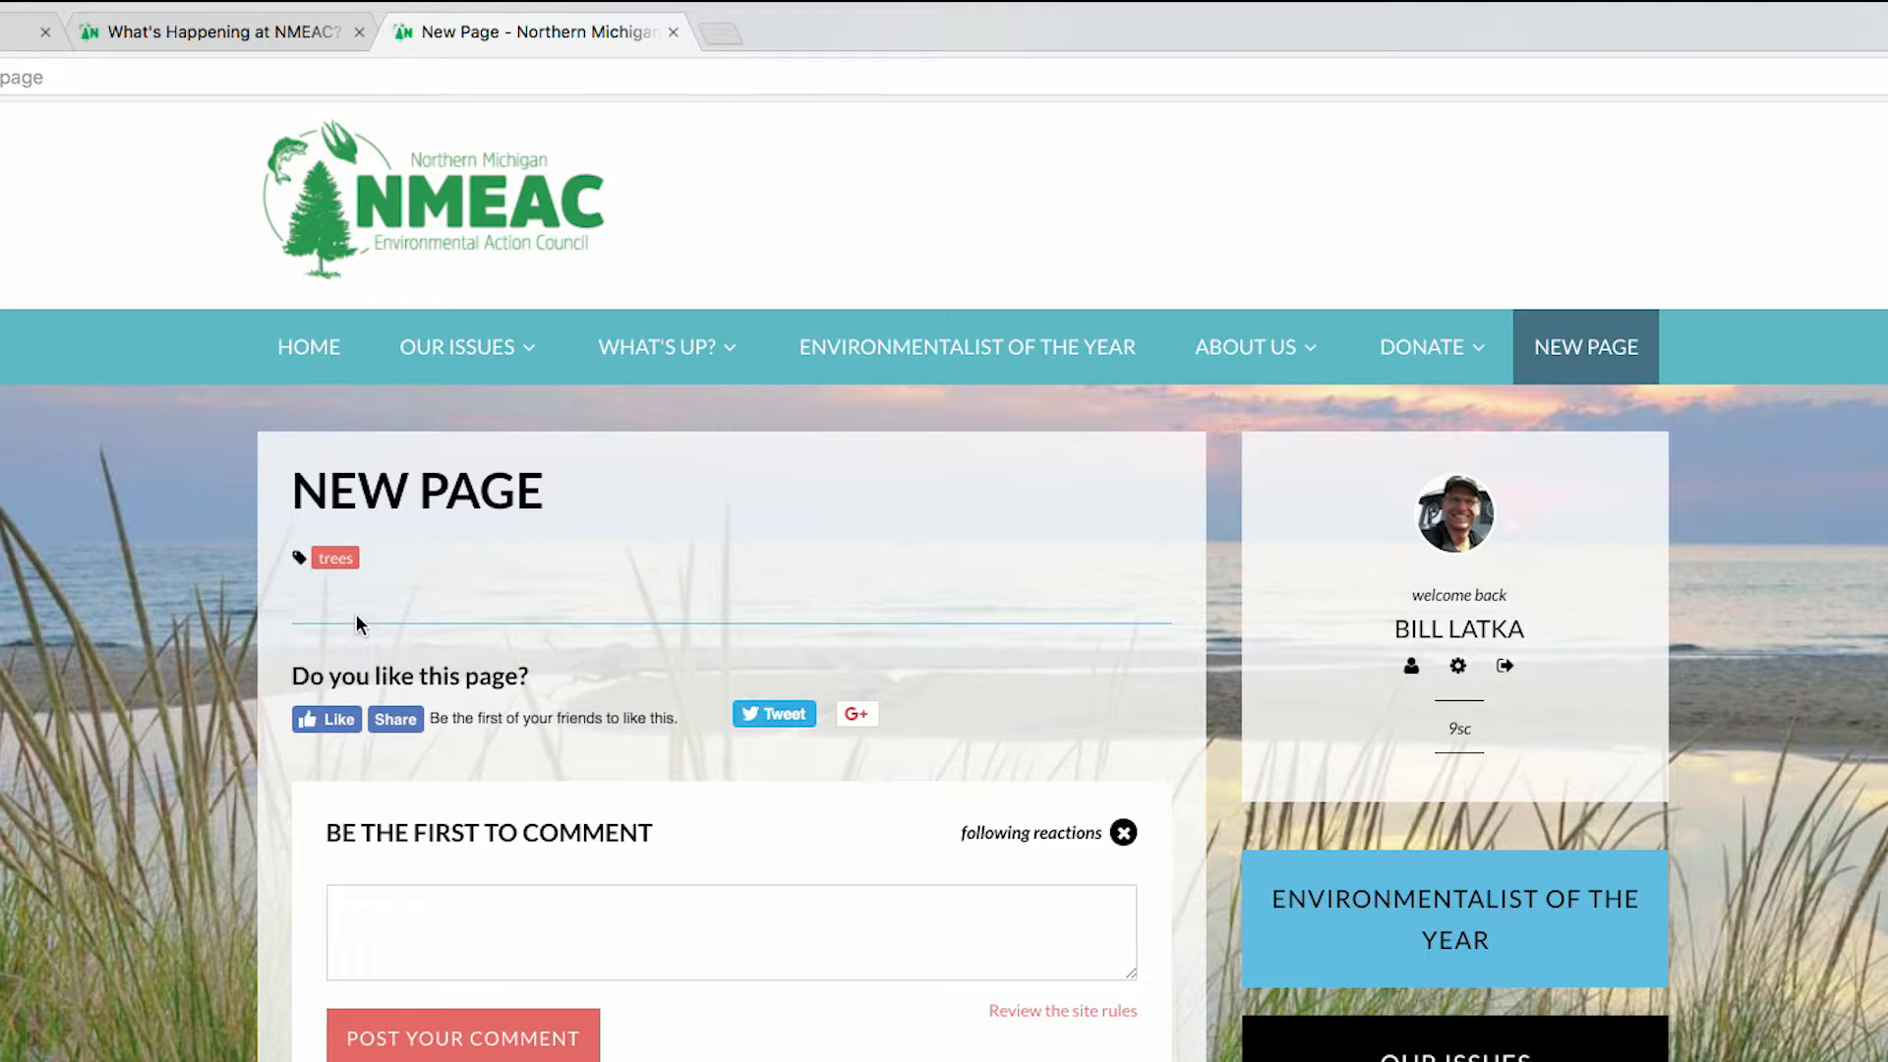
pyautogui.click(335, 560)
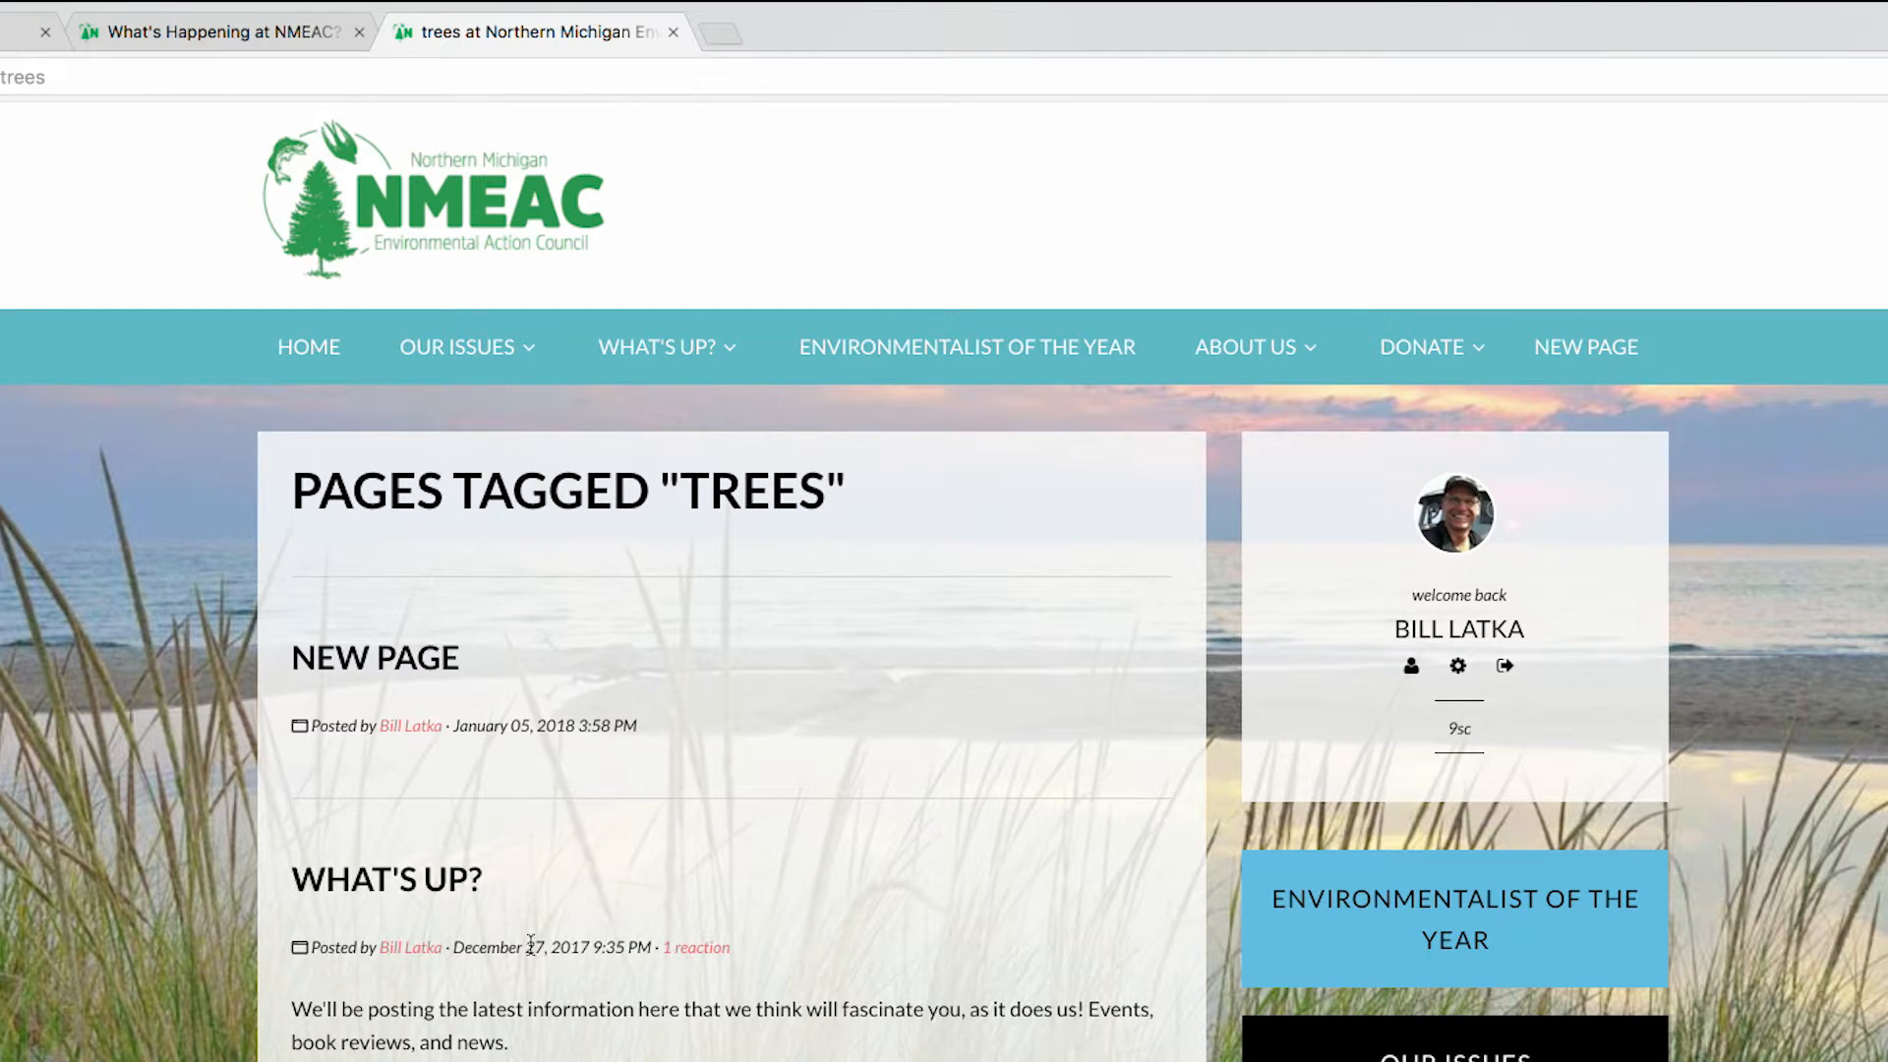
pyautogui.moveTo(497, 884); pyautogui.dragTo(248, 878)
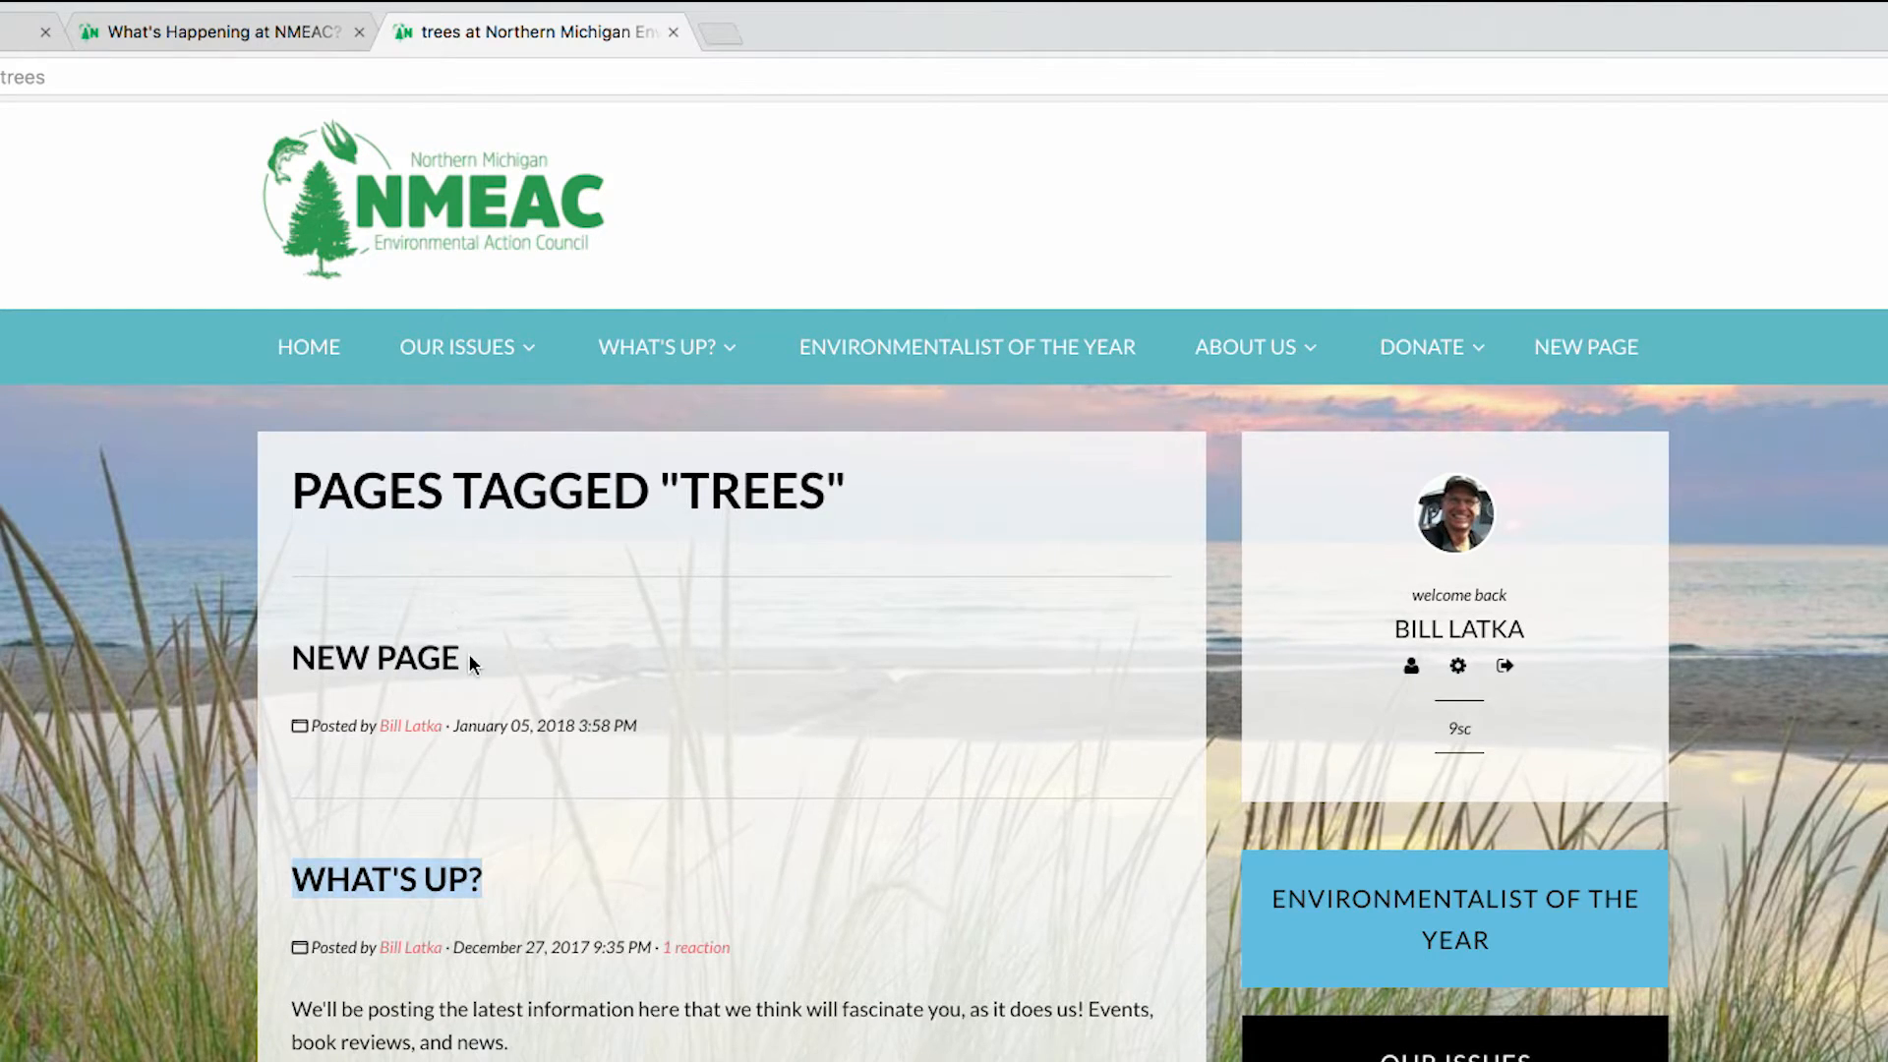
pyautogui.moveTo(458, 658); pyautogui.dragTo(216, 655)
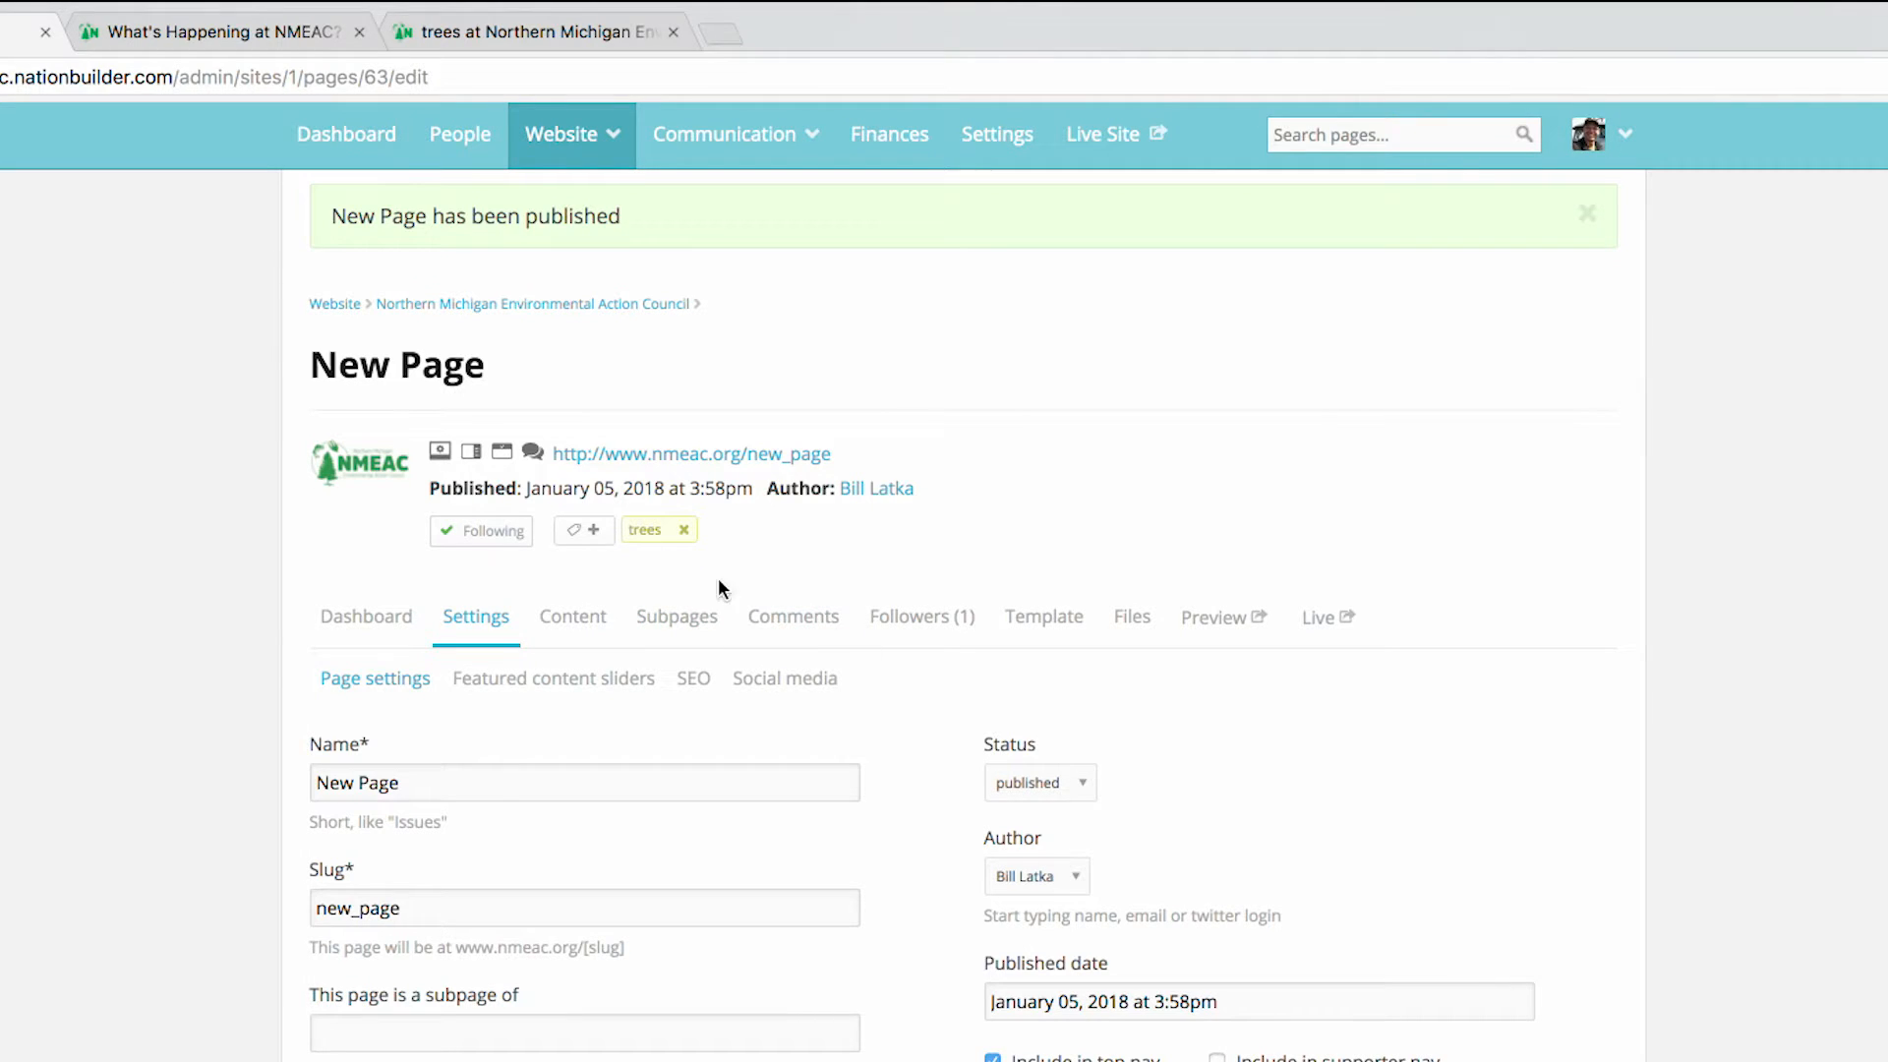
# Remove the trees tag from New Page and review the Facebook sharing option on the page's dashboard
pyautogui.click(686, 532)
pyautogui.click(378, 627)
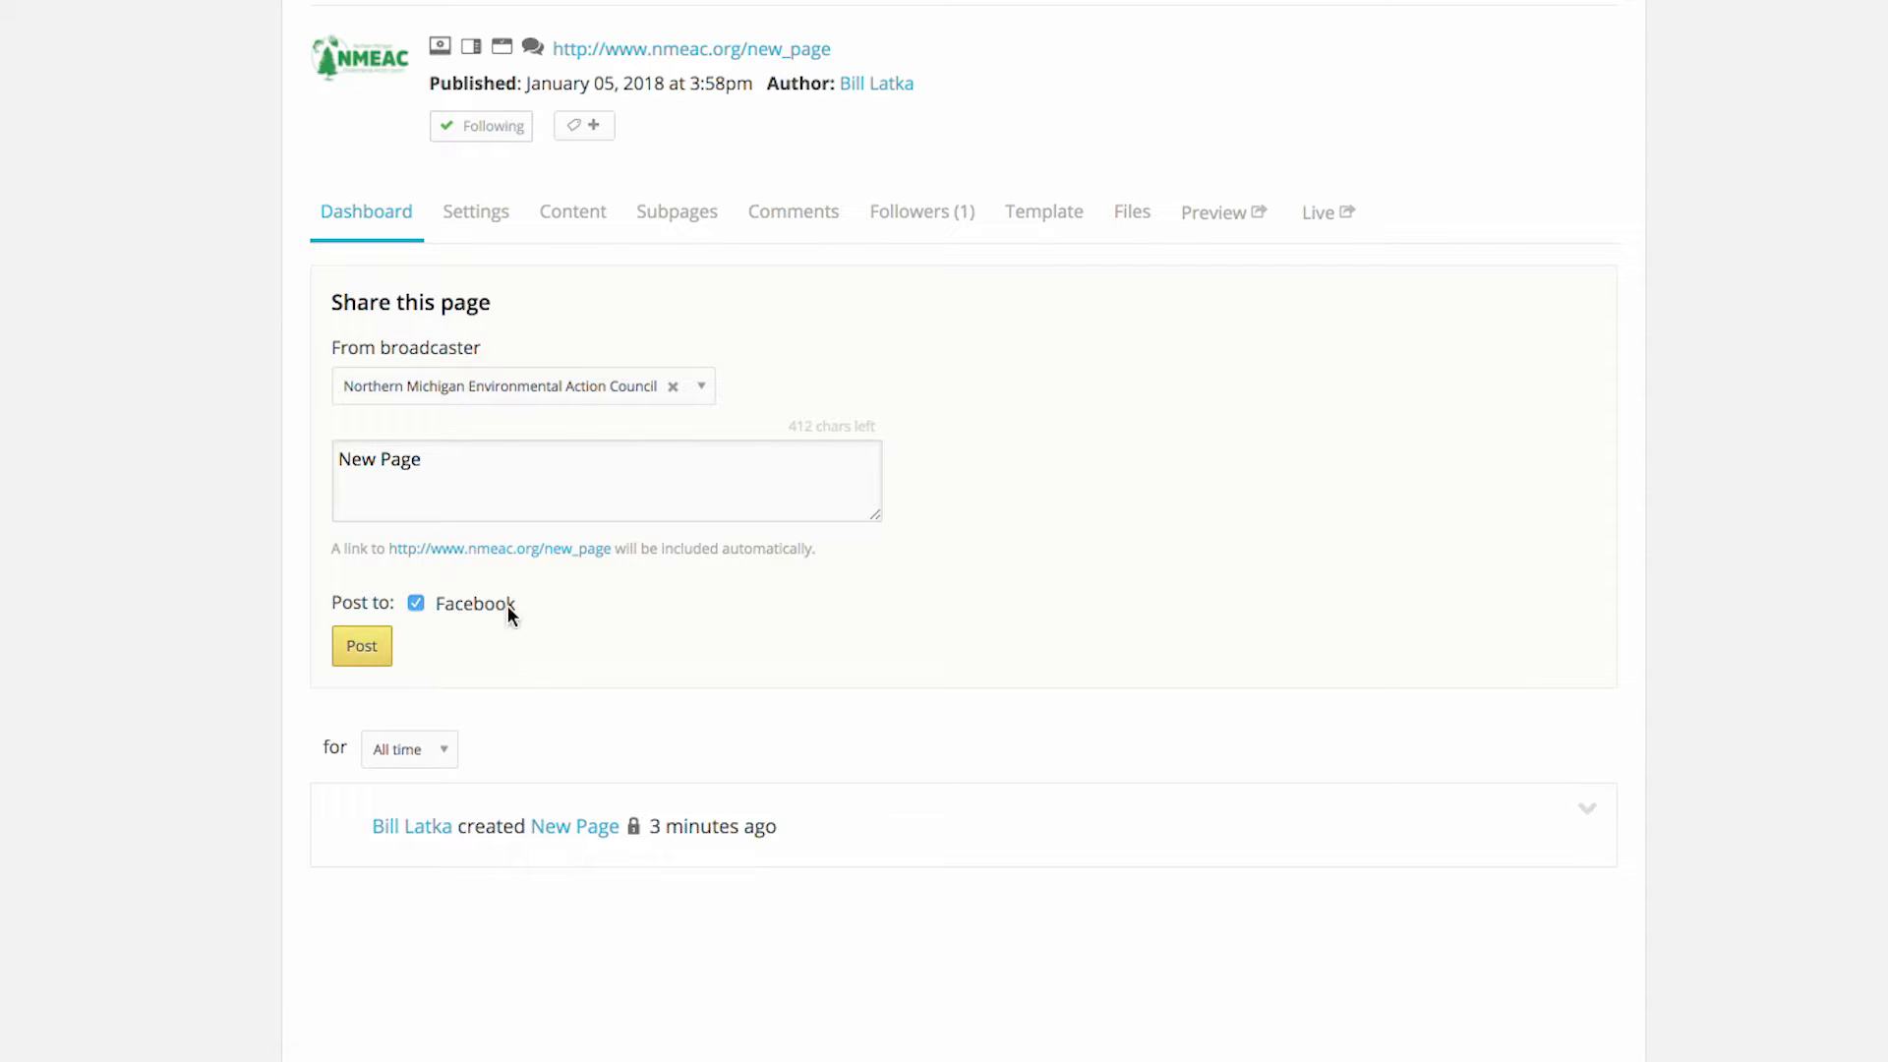
pyautogui.moveTo(521, 604); pyautogui.dragTo(305, 597)
pyautogui.click(530, 614)
# Open New Page's page settings and highlight the Name label and the name entered beneath it
pyautogui.click(497, 250)
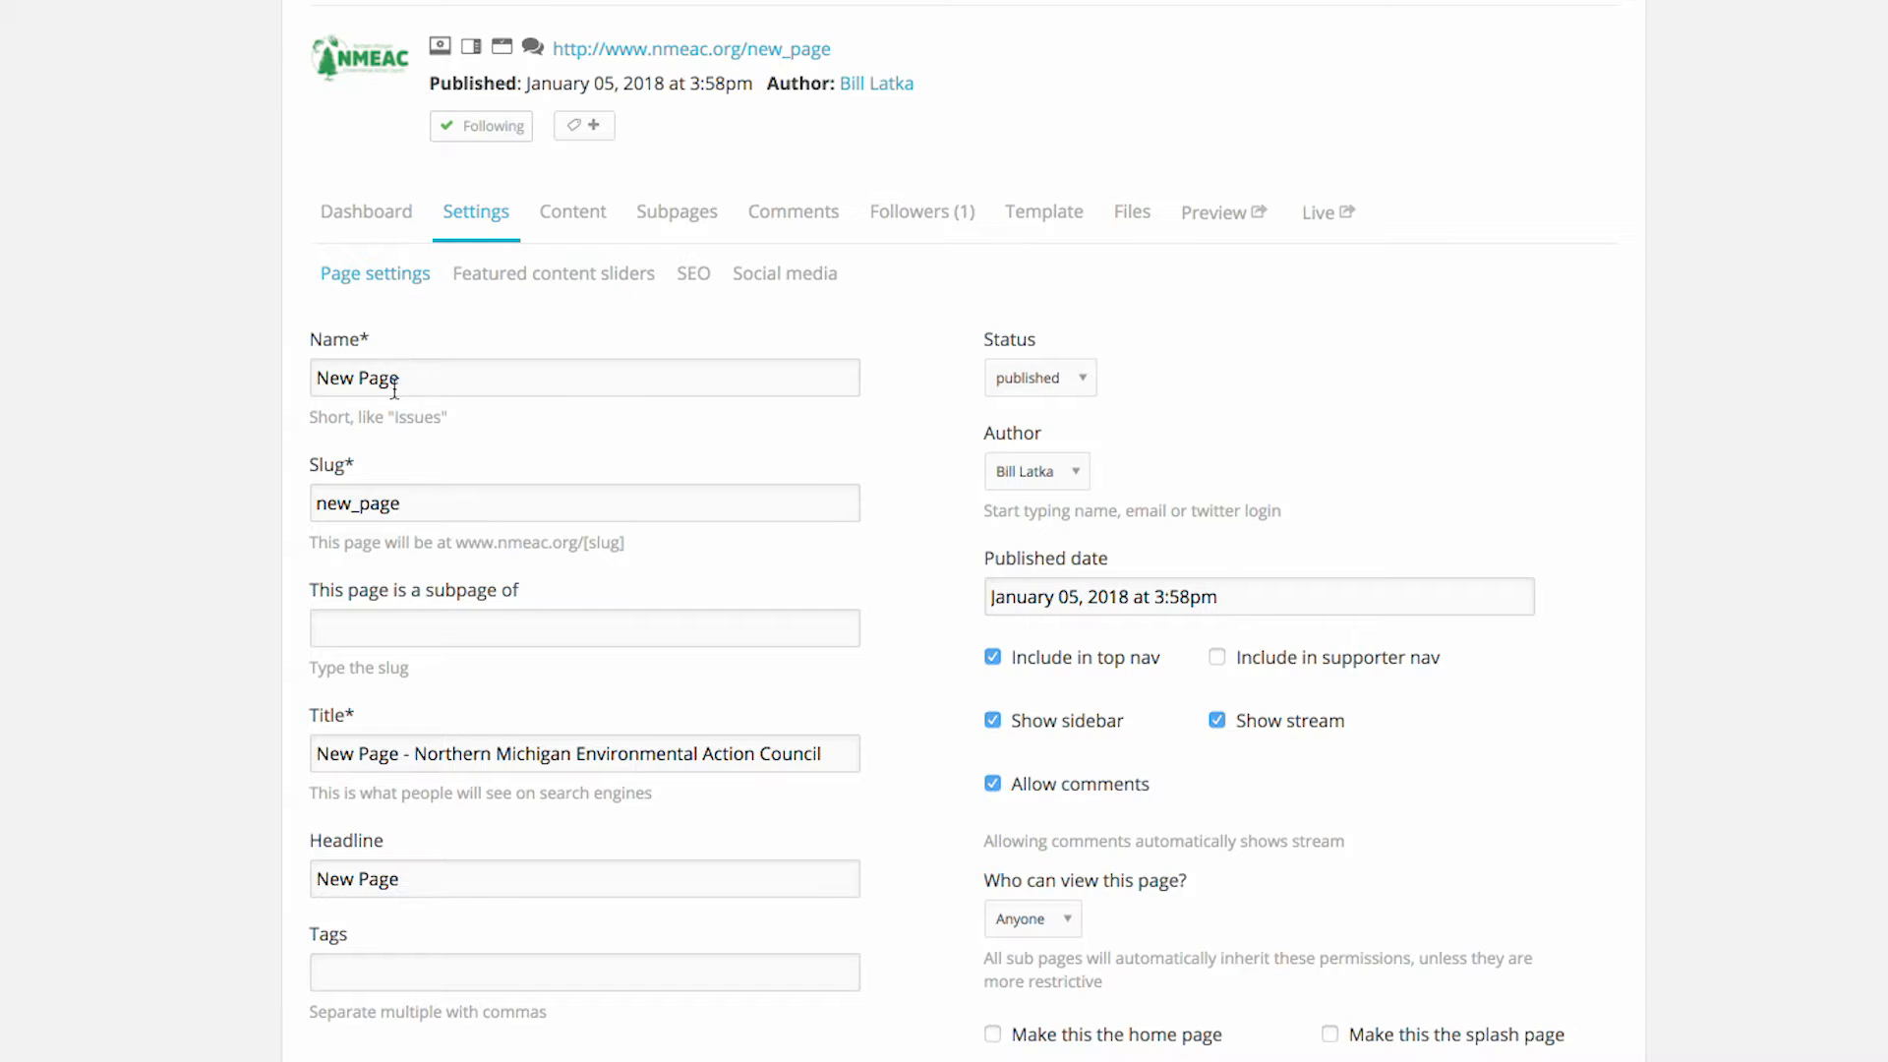
pyautogui.moveTo(431, 377); pyautogui.dragTo(239, 366)
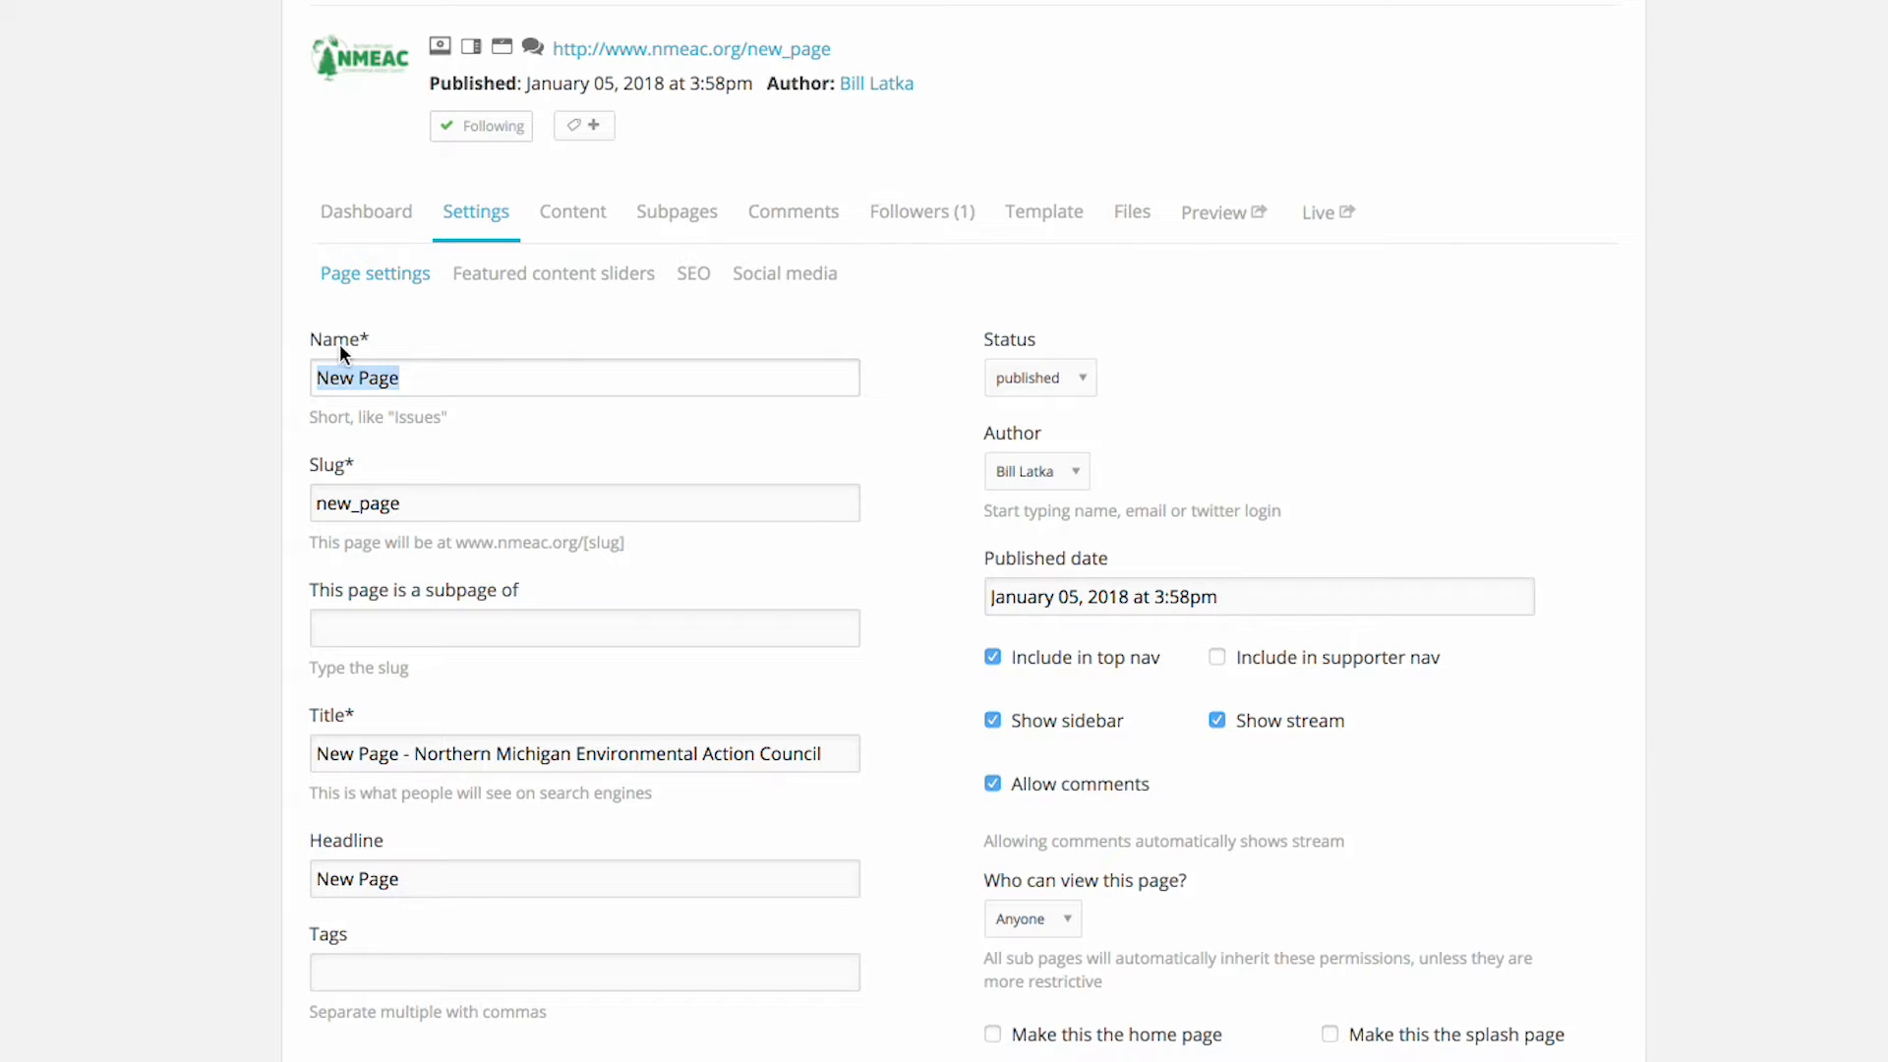
pyautogui.moveTo(375, 341); pyautogui.dragTo(271, 343)
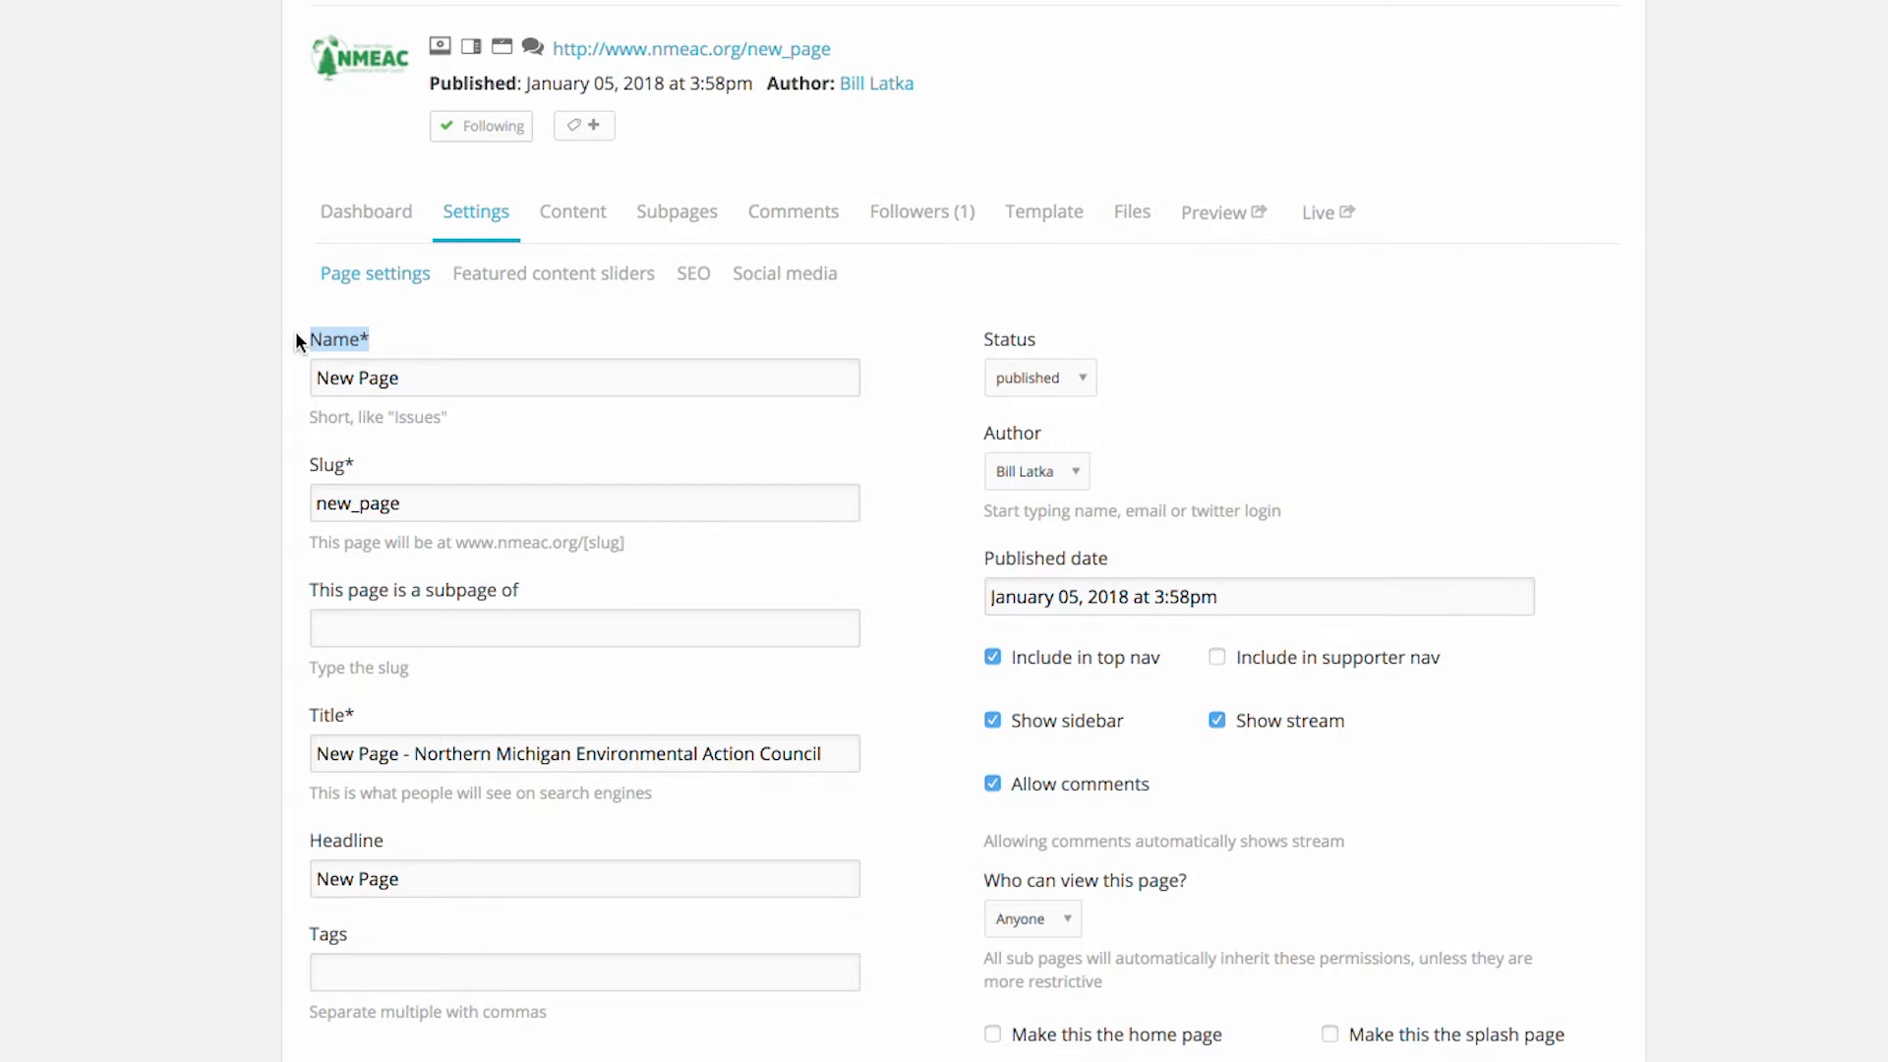
pyautogui.moveTo(404, 378); pyautogui.dragTo(239, 376)
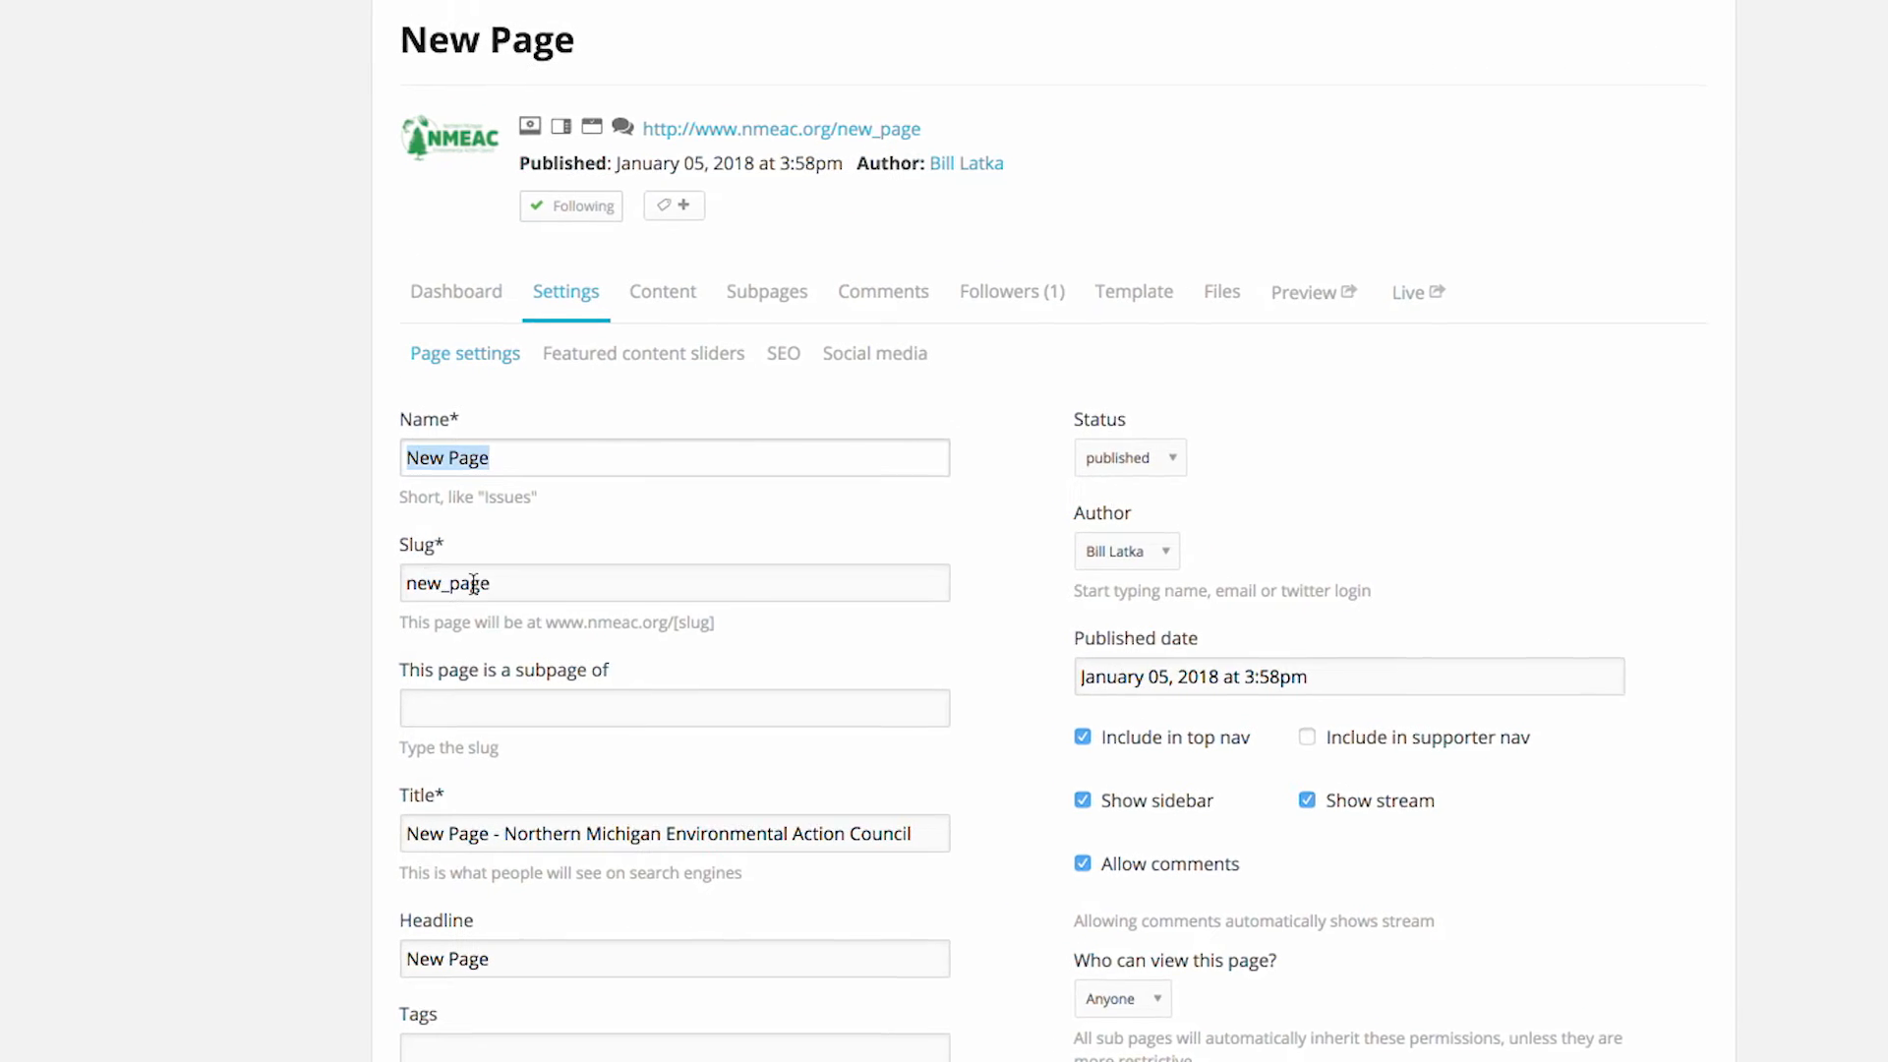
# Select the page's slug and open New Page on the live site to highlight the matching /new_page part of its address
pyautogui.press('Tab')
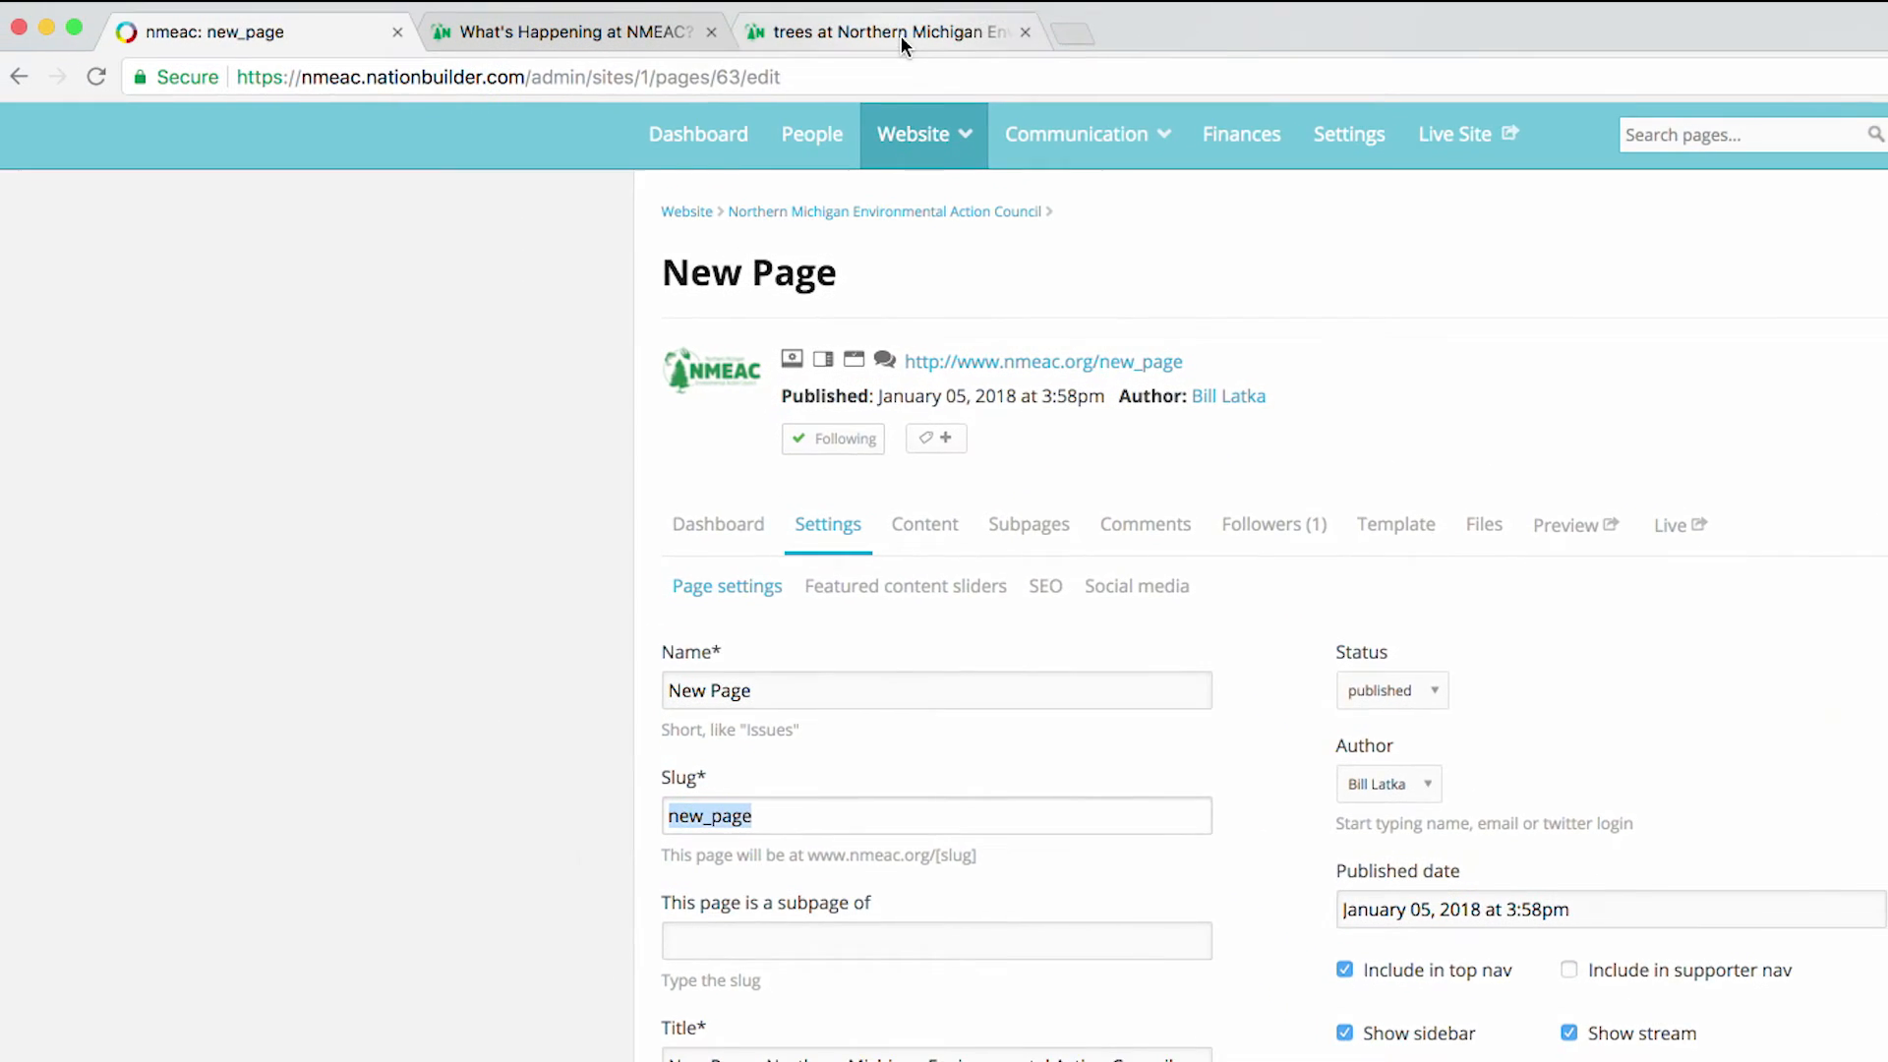
pyautogui.click(900, 36)
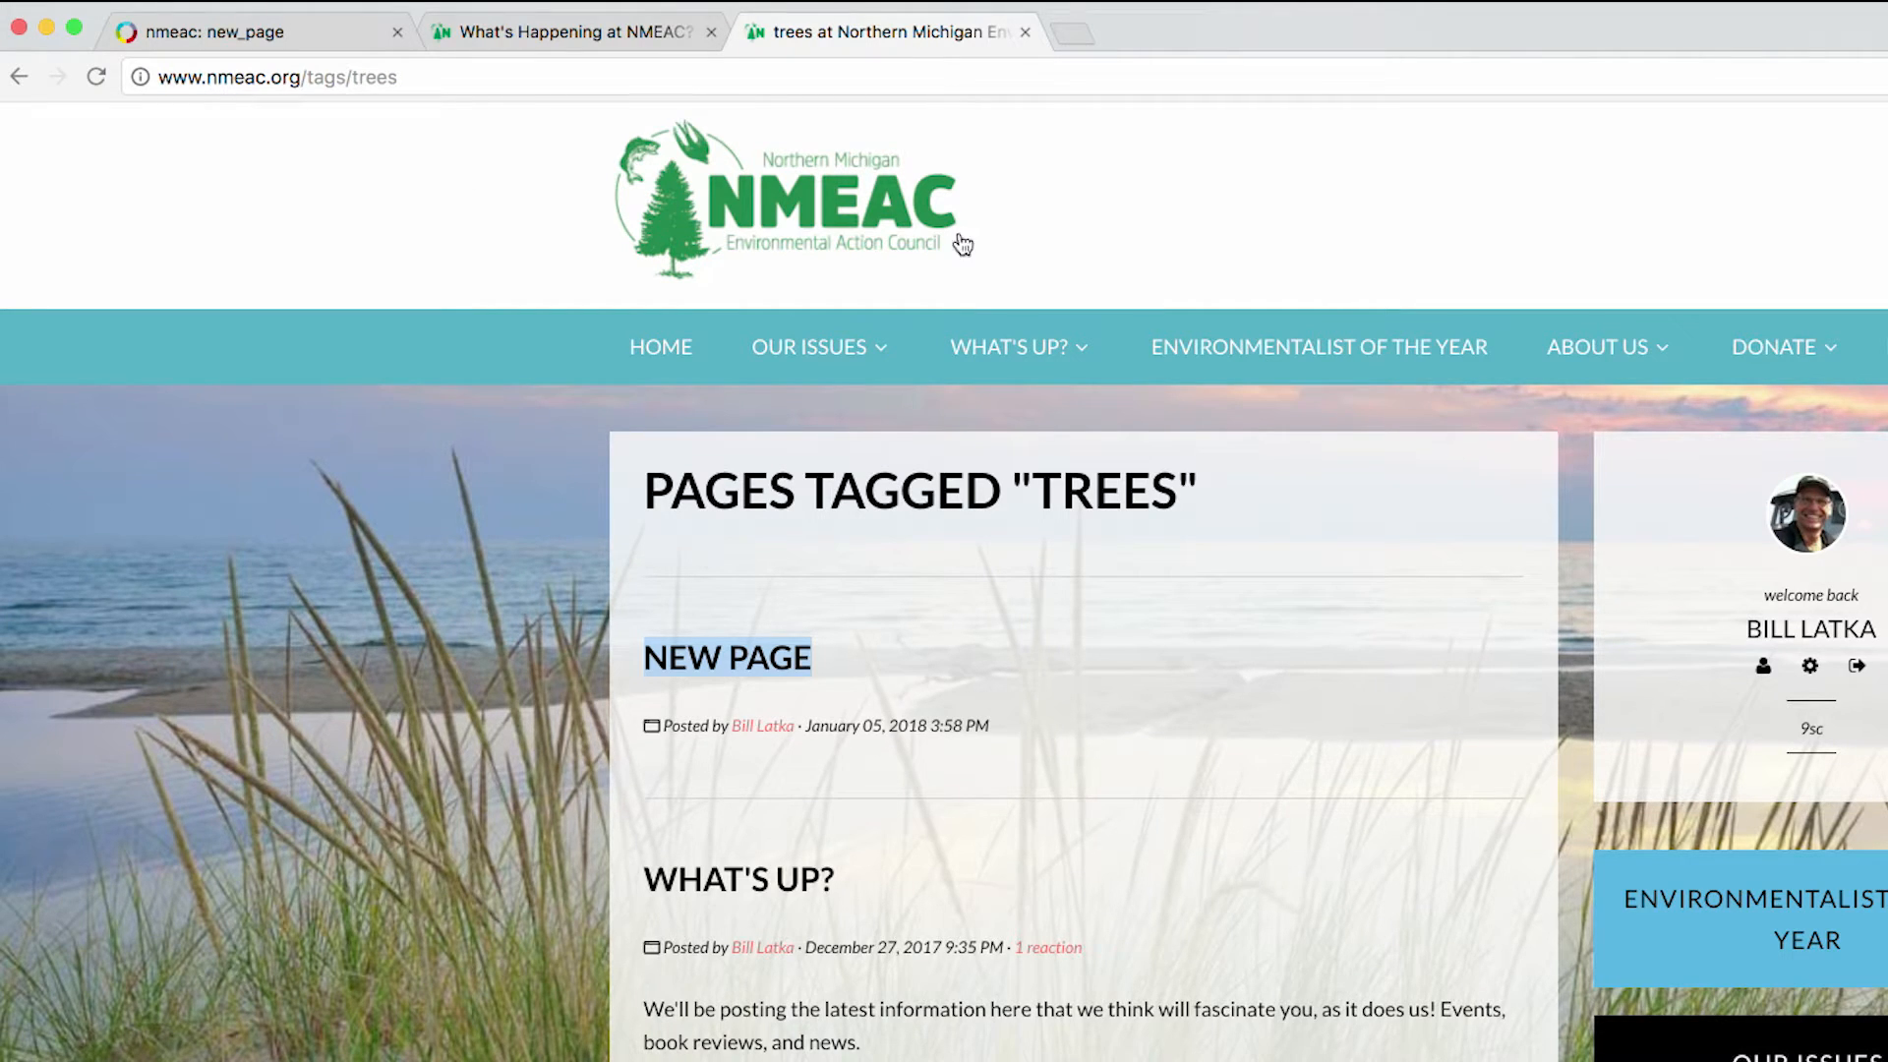
pyautogui.click(1879, 349)
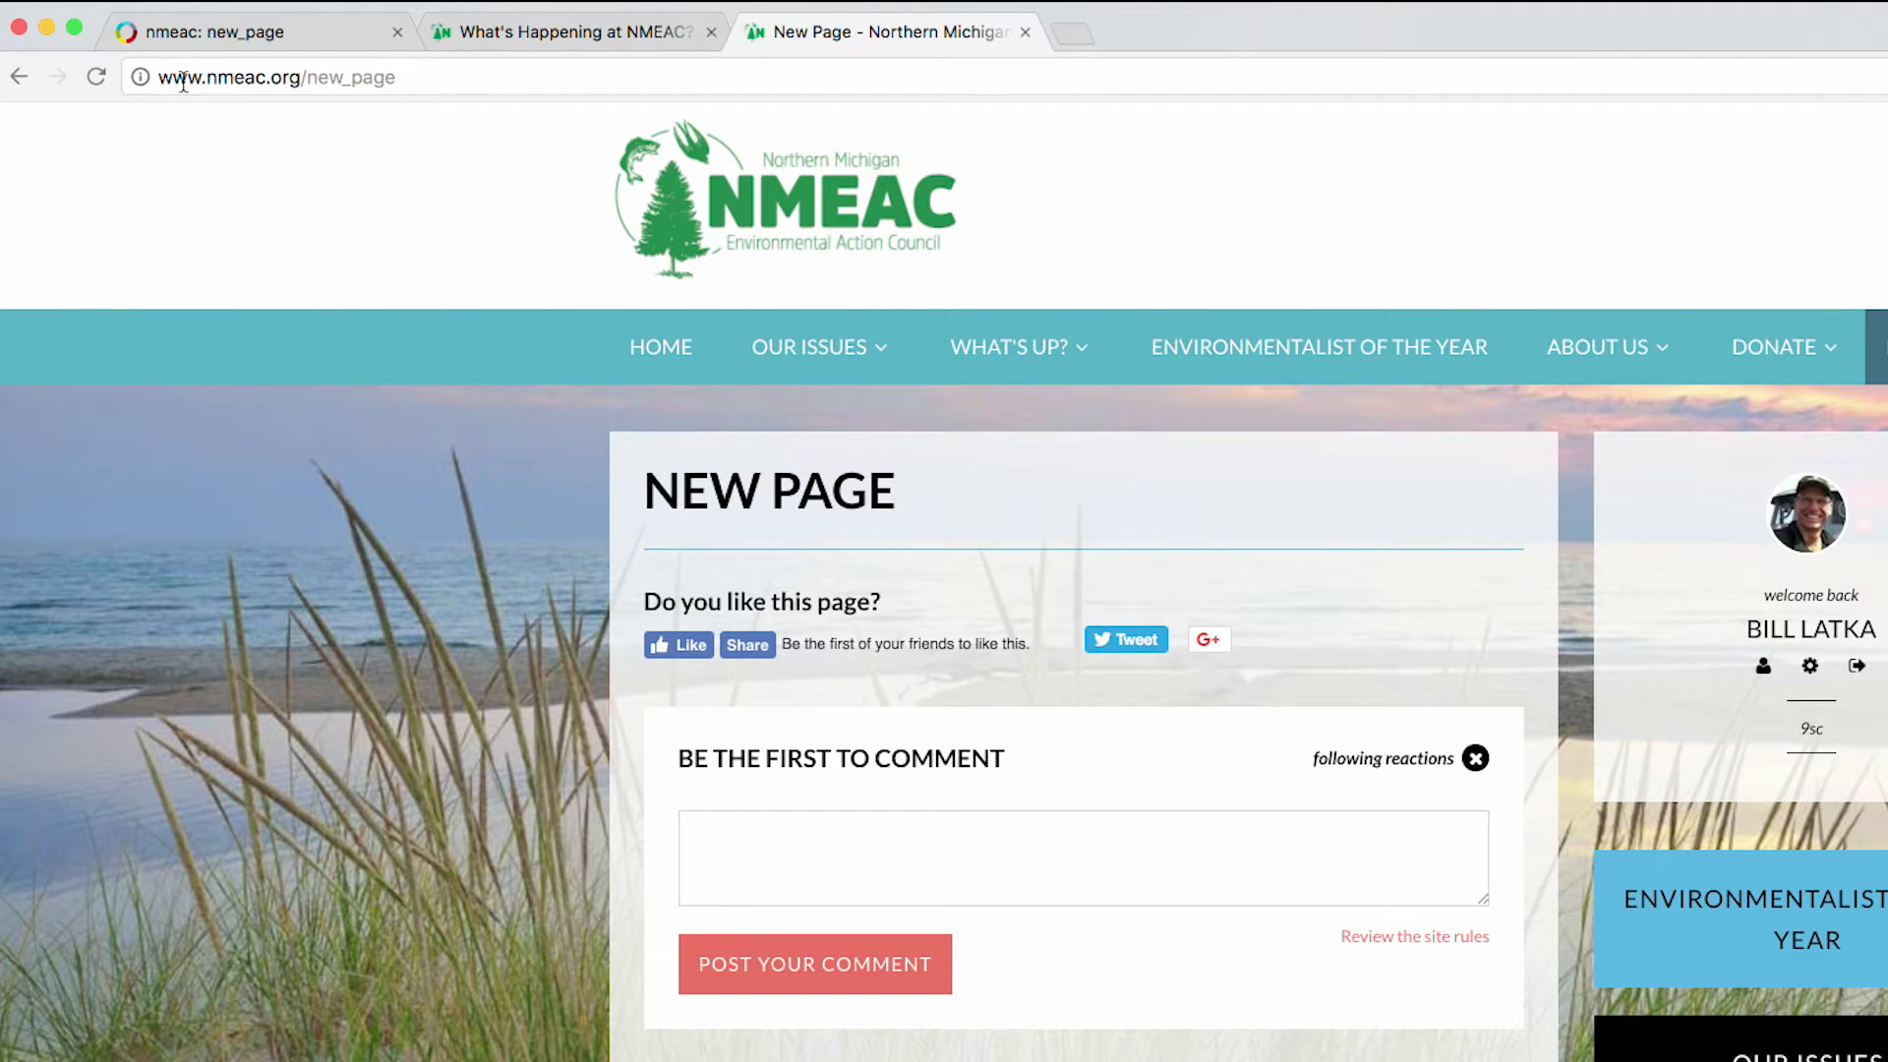
pyautogui.moveTo(300, 78); pyautogui.dragTo(397, 78)
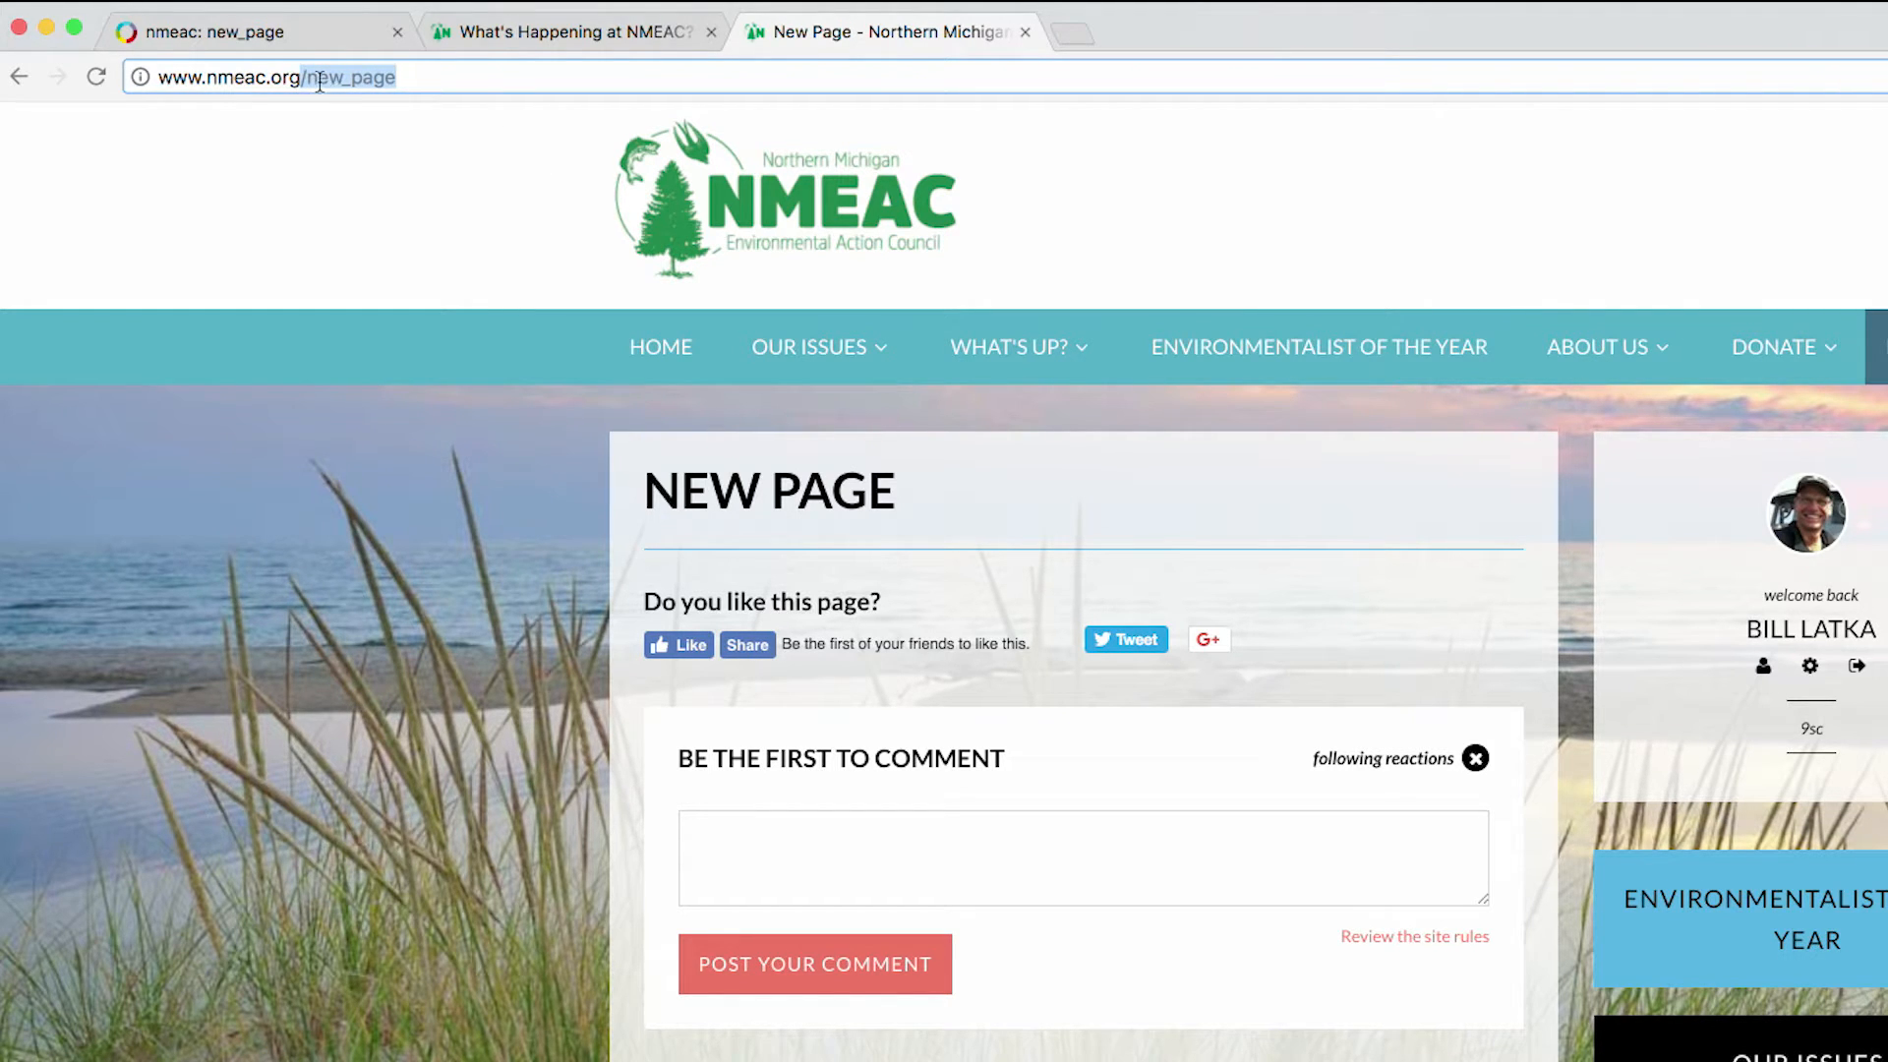
# Return to New Page's settings, make it a subpage of "home" and save the page
pyautogui.click(265, 31)
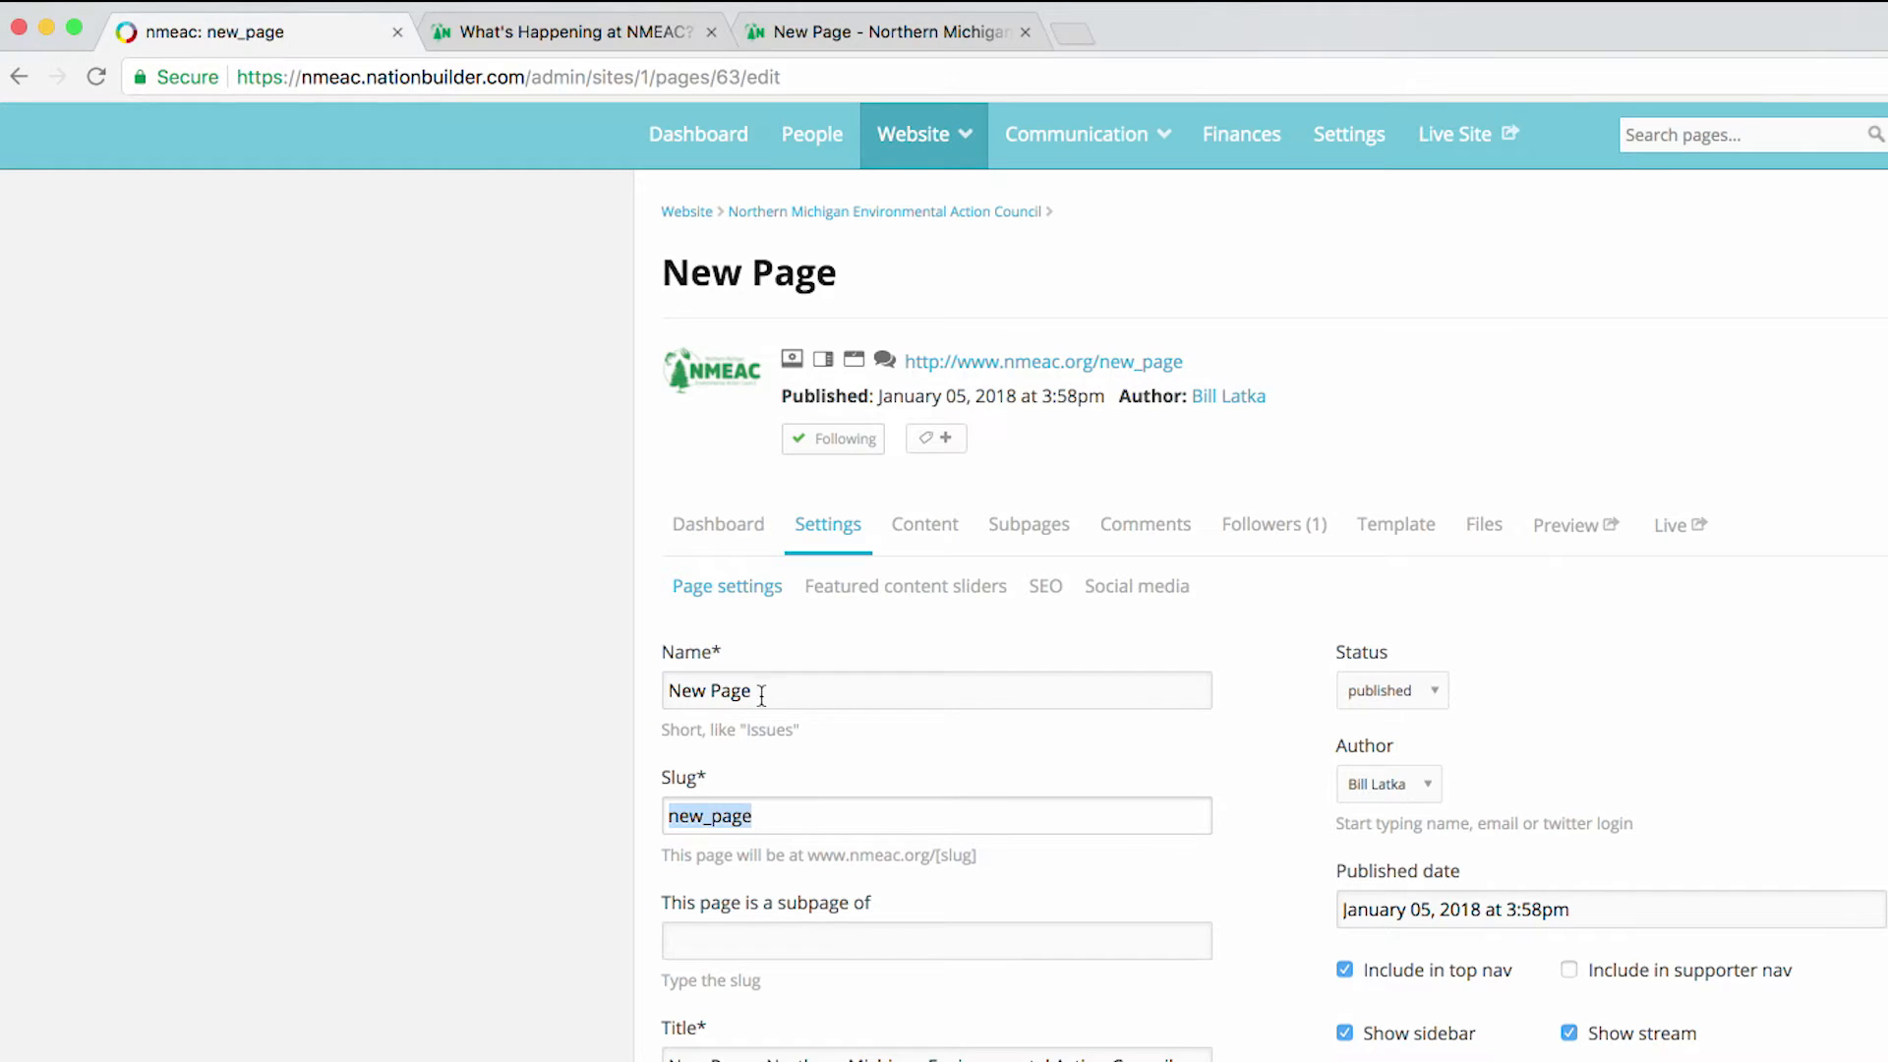
pyautogui.click(822, 946)
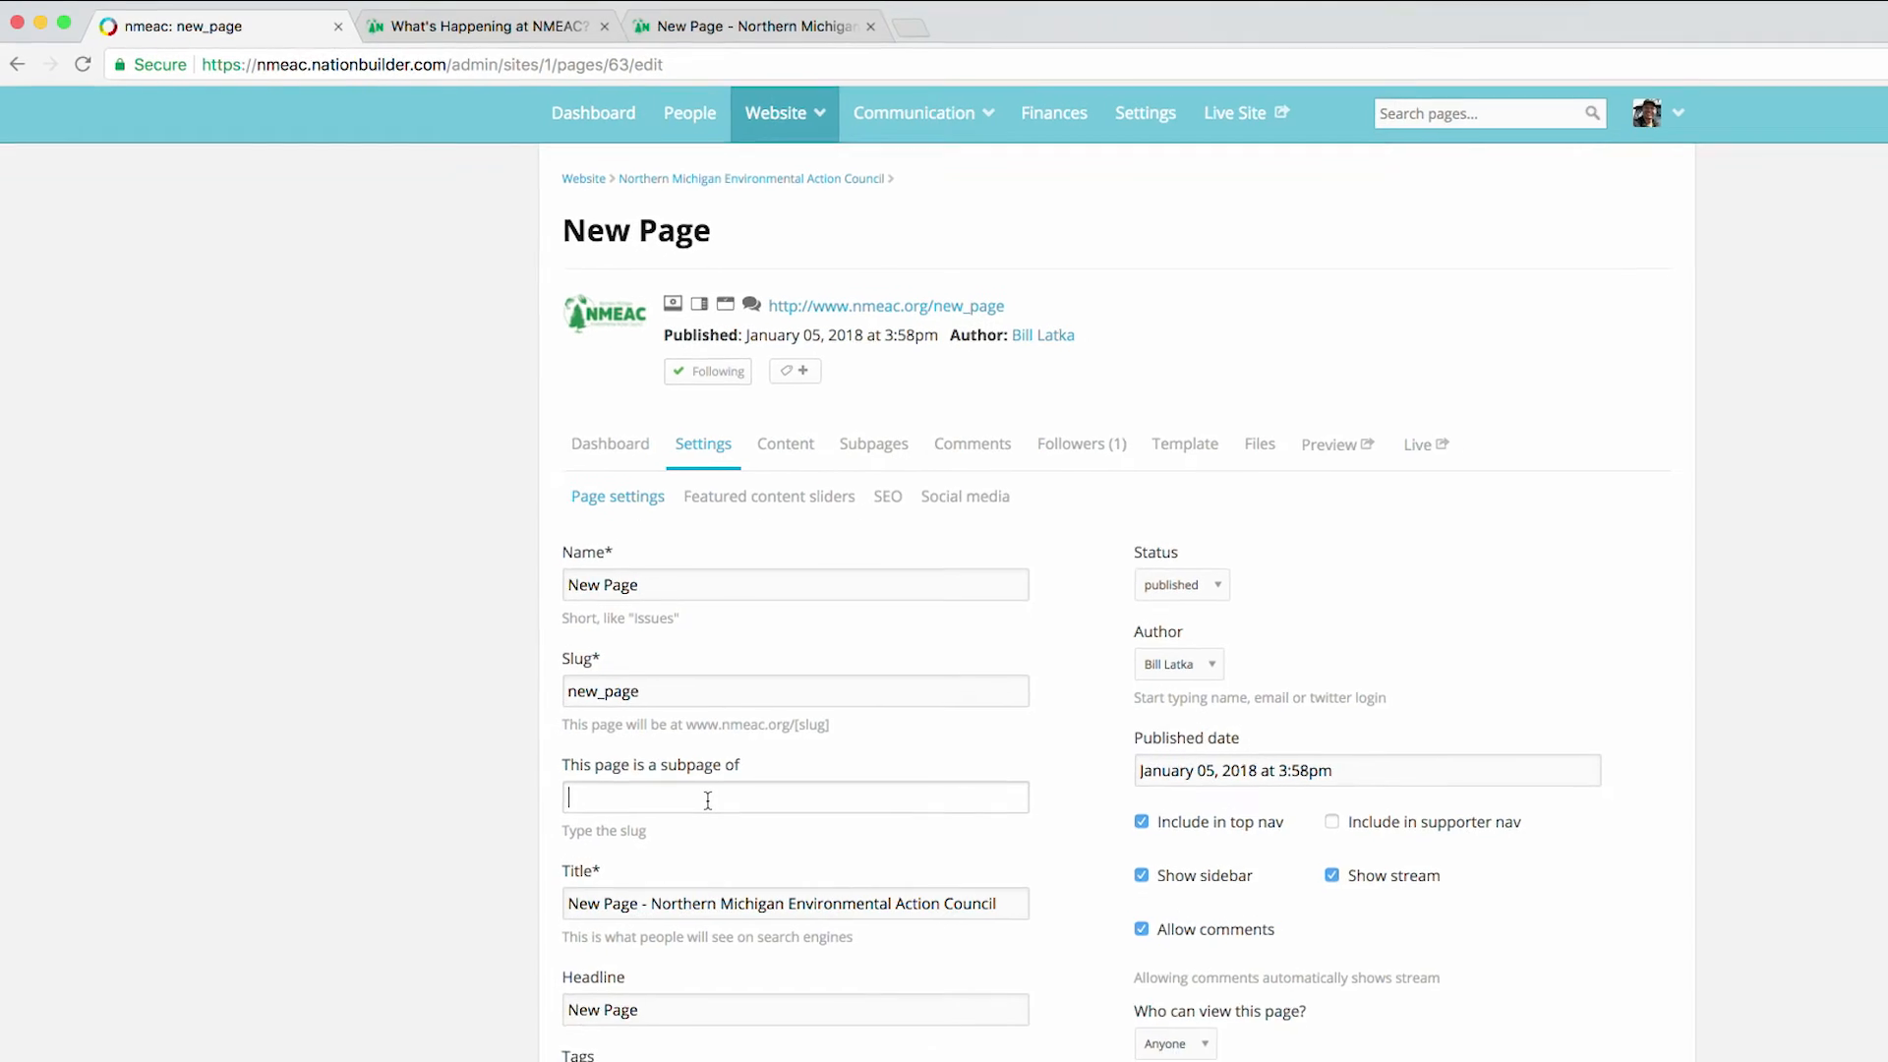
pyautogui.click(743, 840)
pyautogui.write('home')
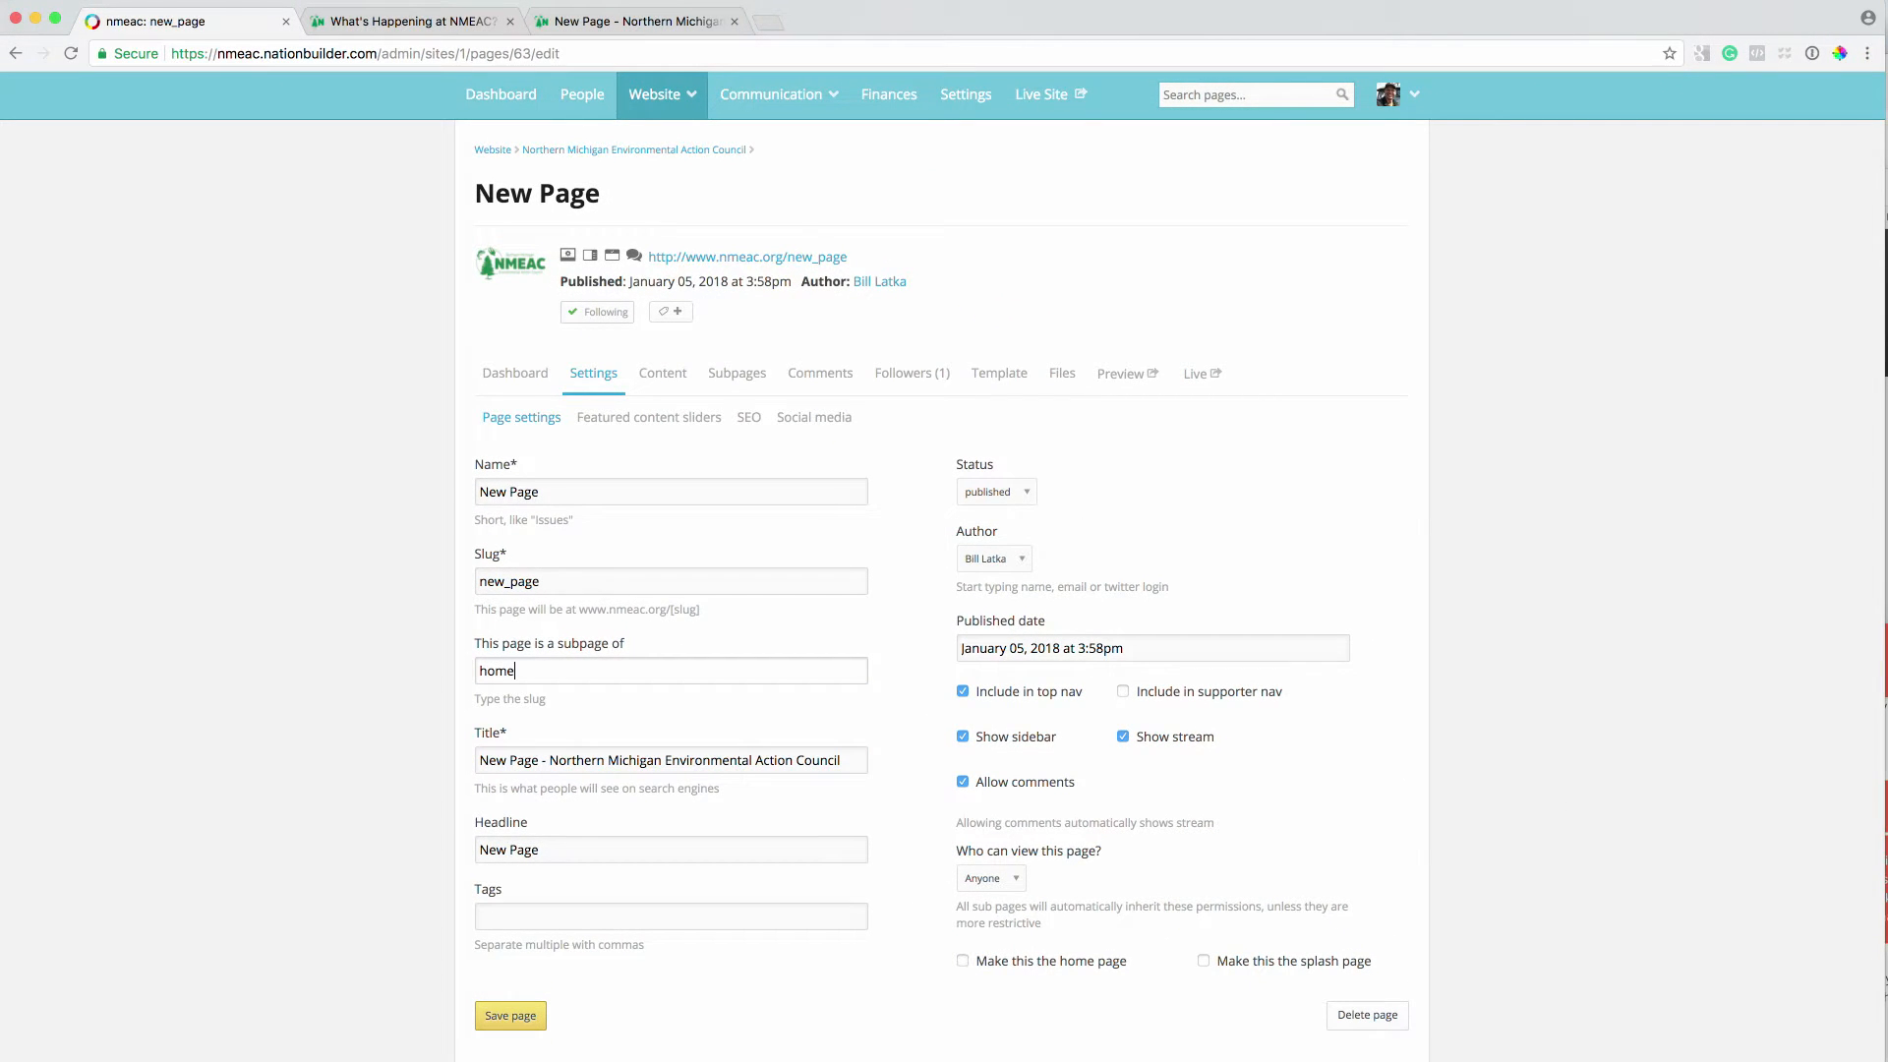
pyautogui.click(529, 1016)
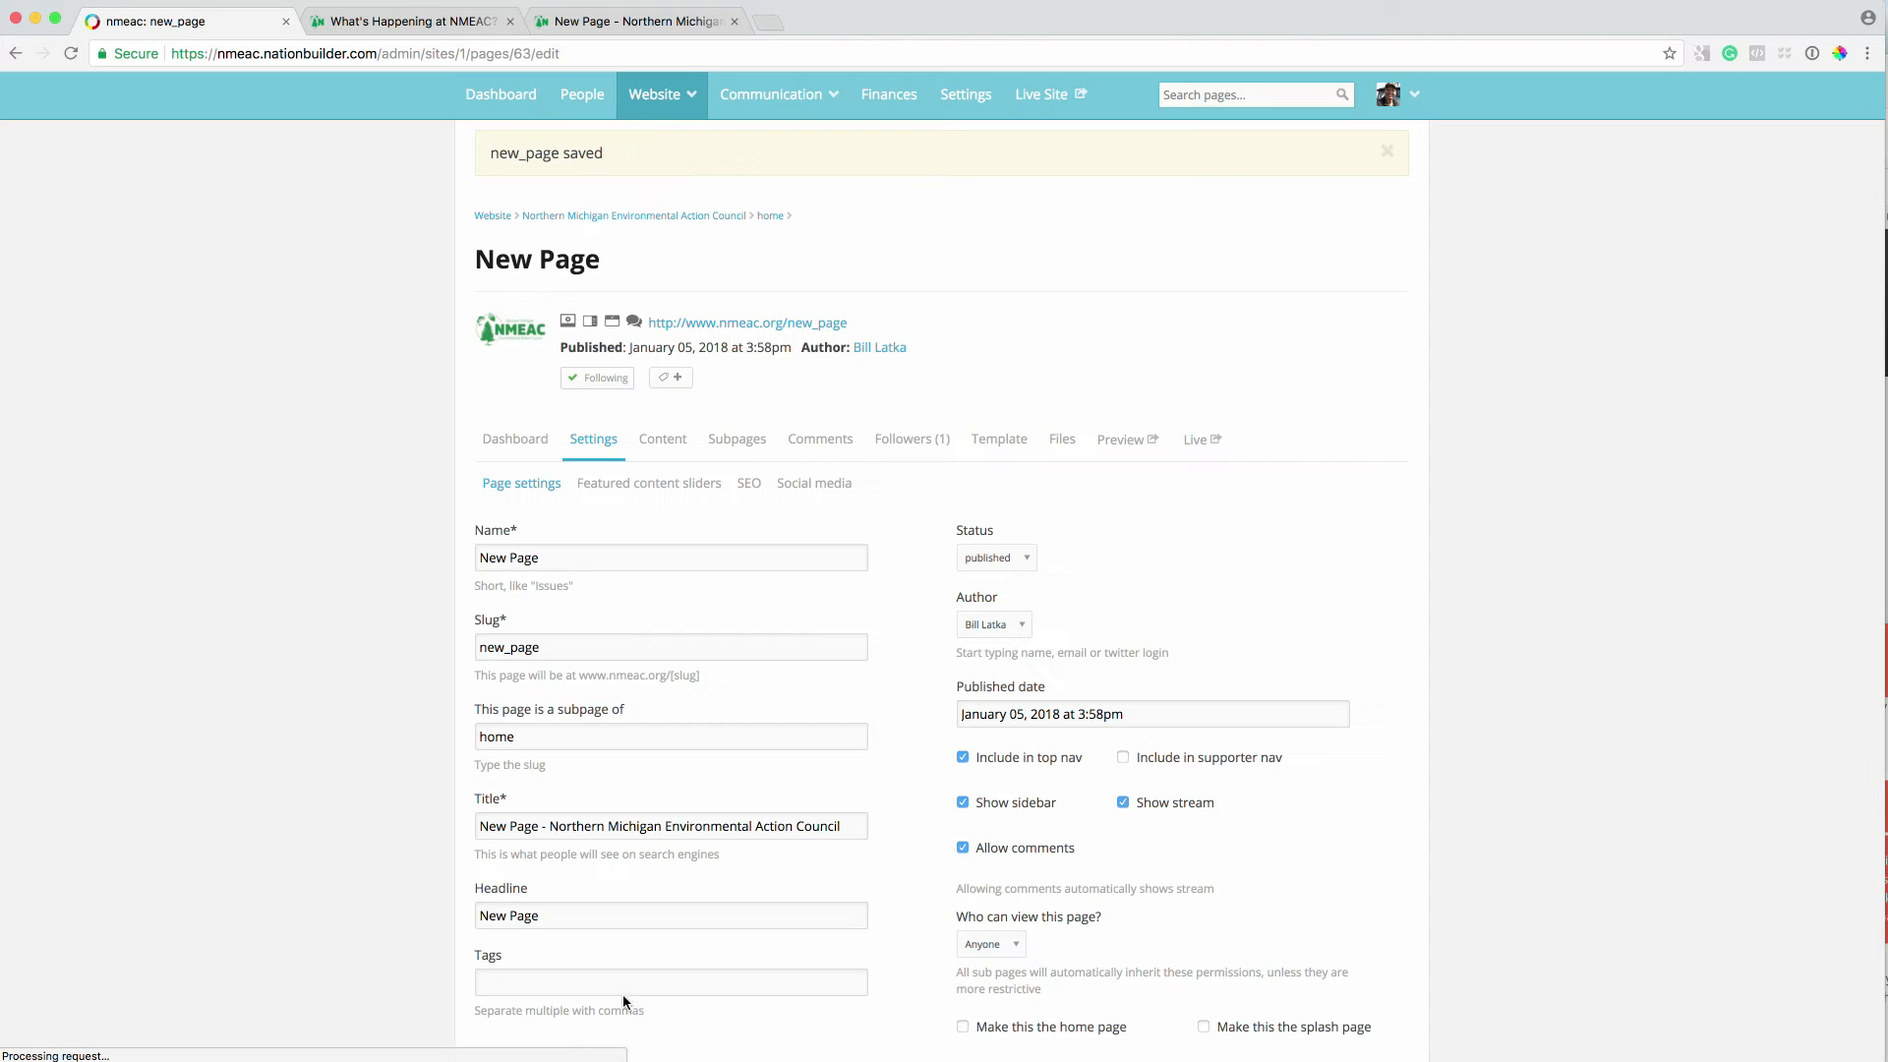
# Close the spare What's Happening page, reload the live New Page and open New Page from the Home submenu in the site navigation
pyautogui.click(639, 24)
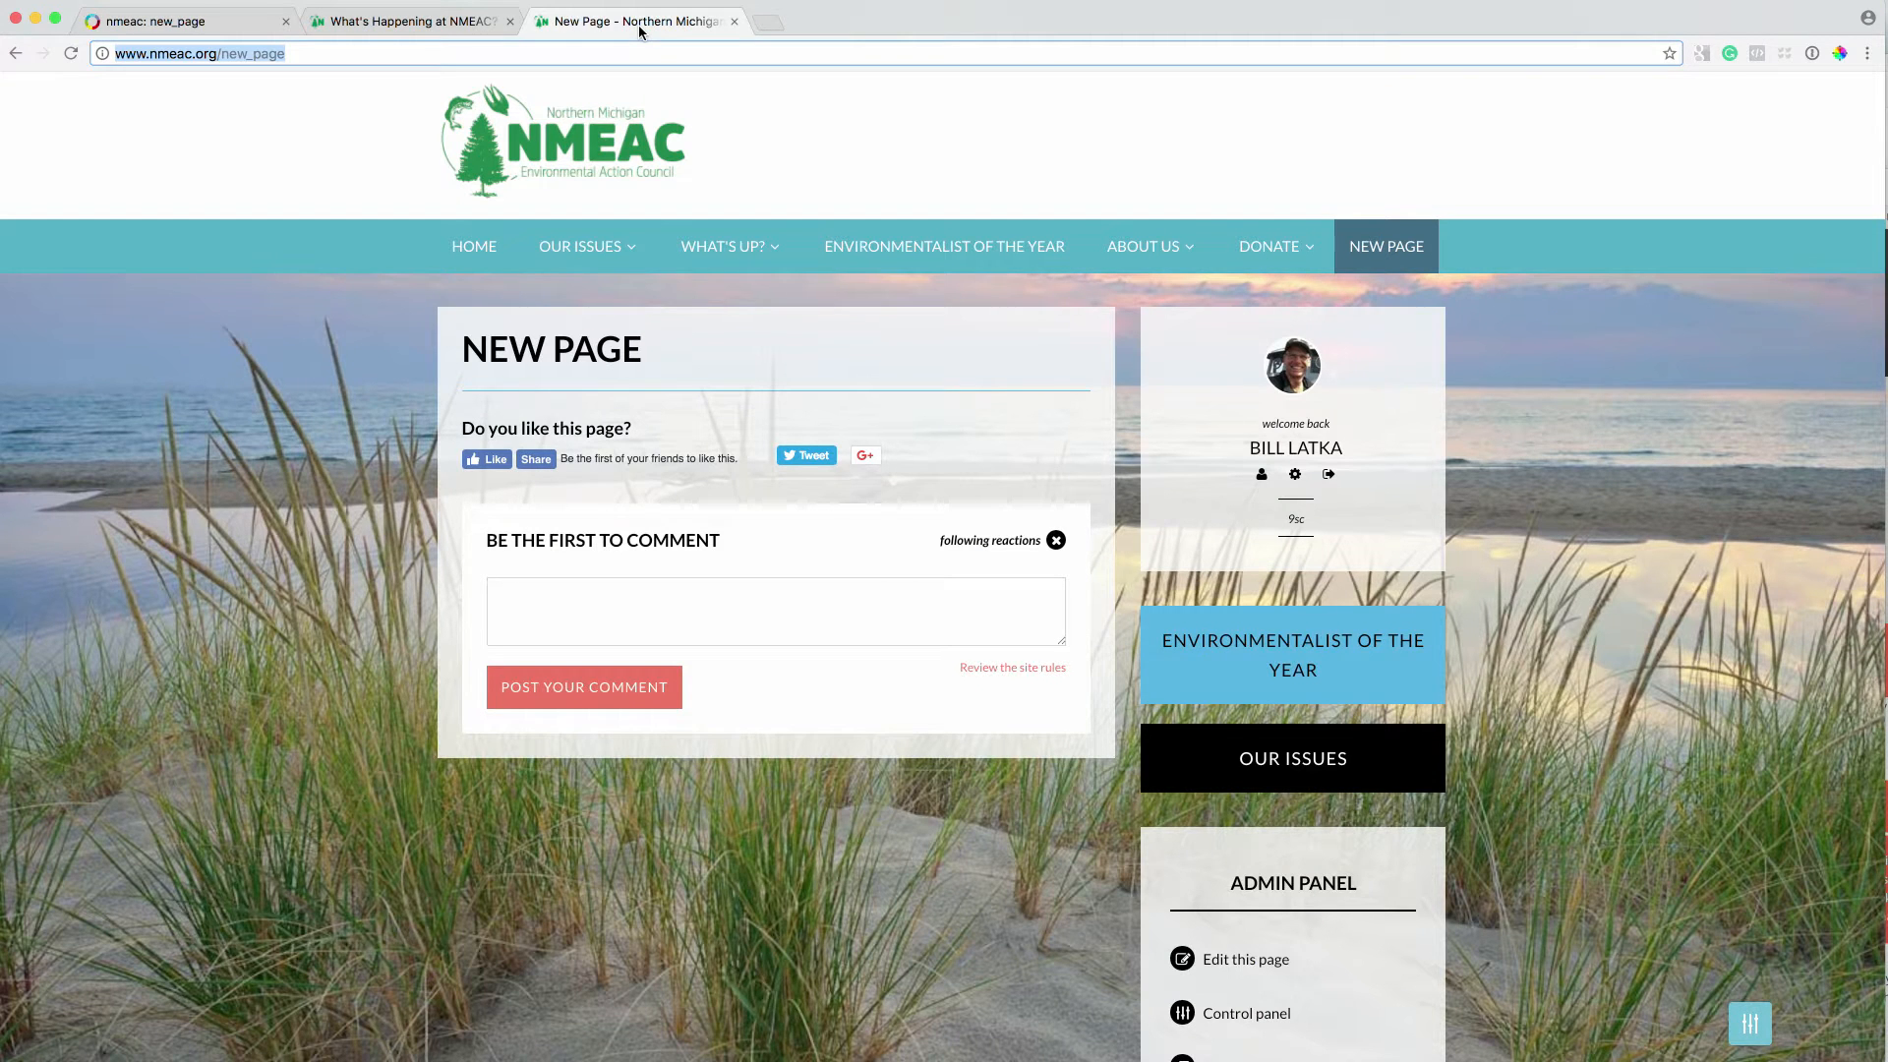
pyautogui.click(509, 21)
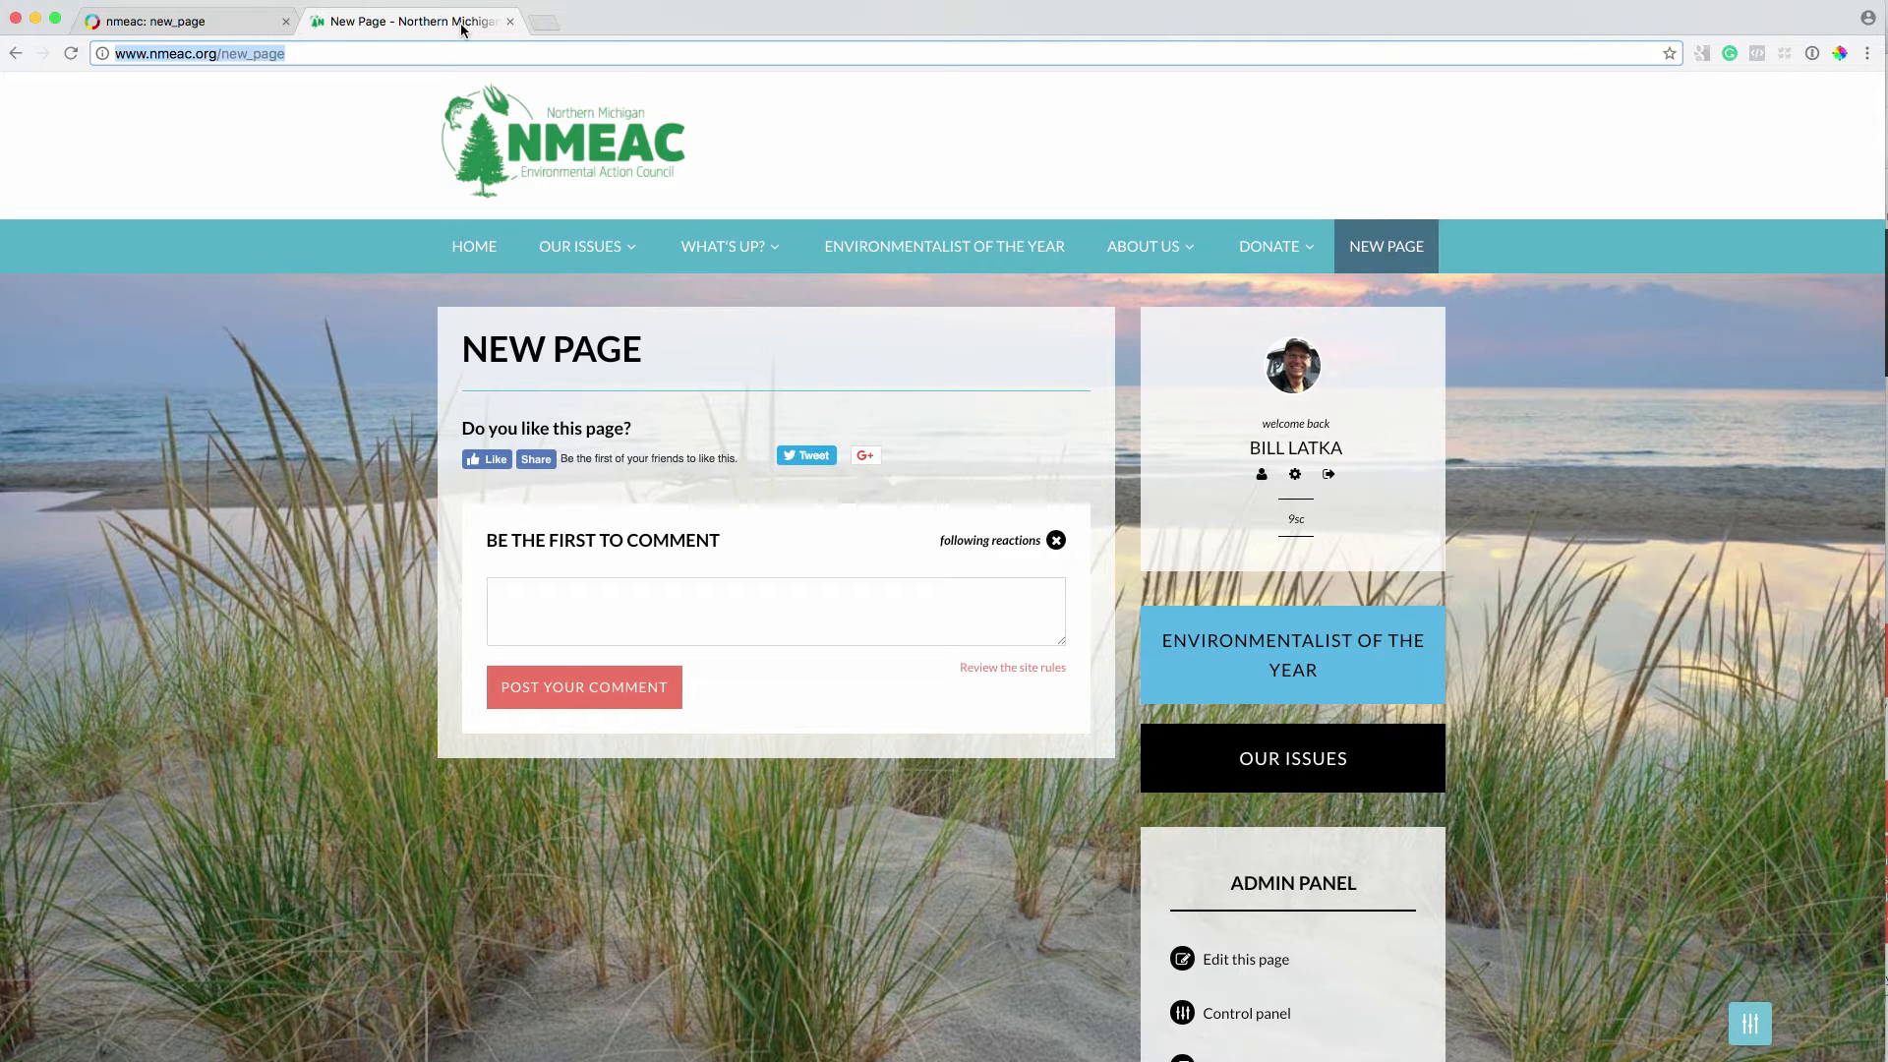
pyautogui.press('Return')
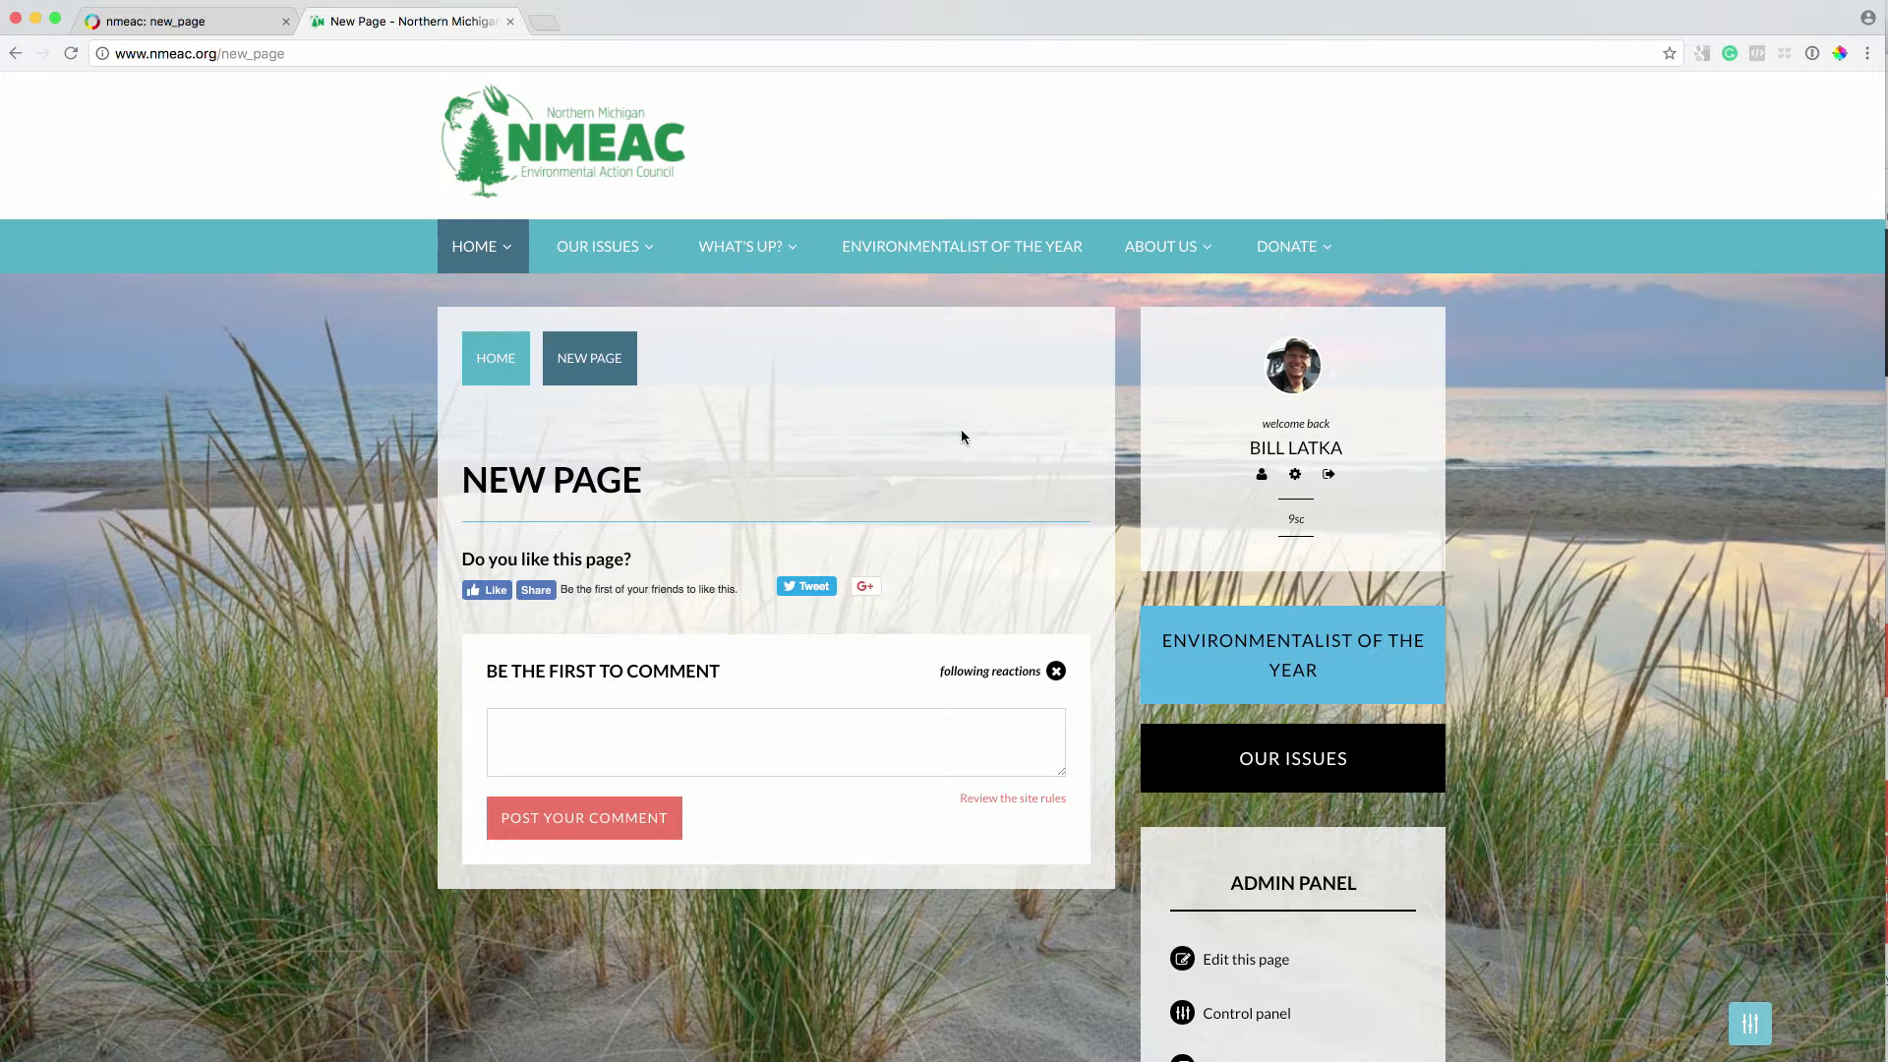
pyautogui.moveTo(508, 273)
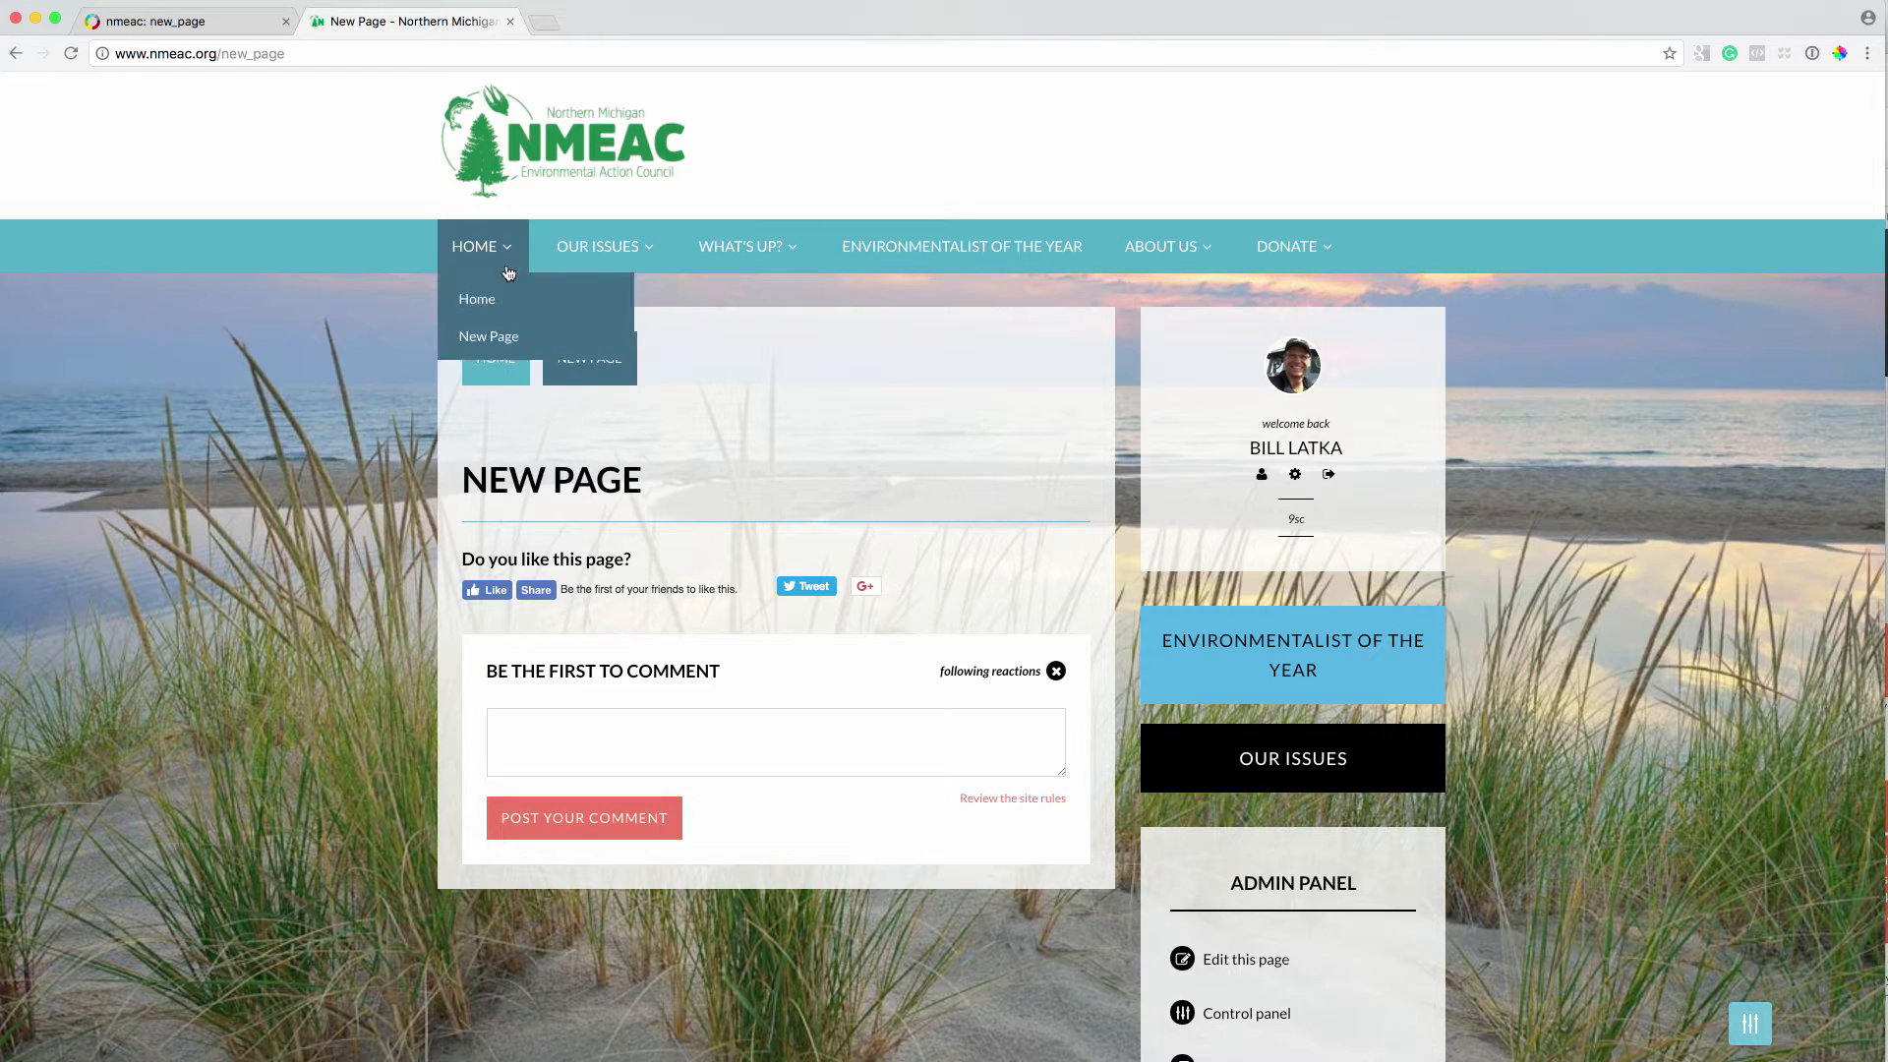
pyautogui.click(492, 340)
pyautogui.moveTo(494, 261)
pyautogui.click(496, 339)
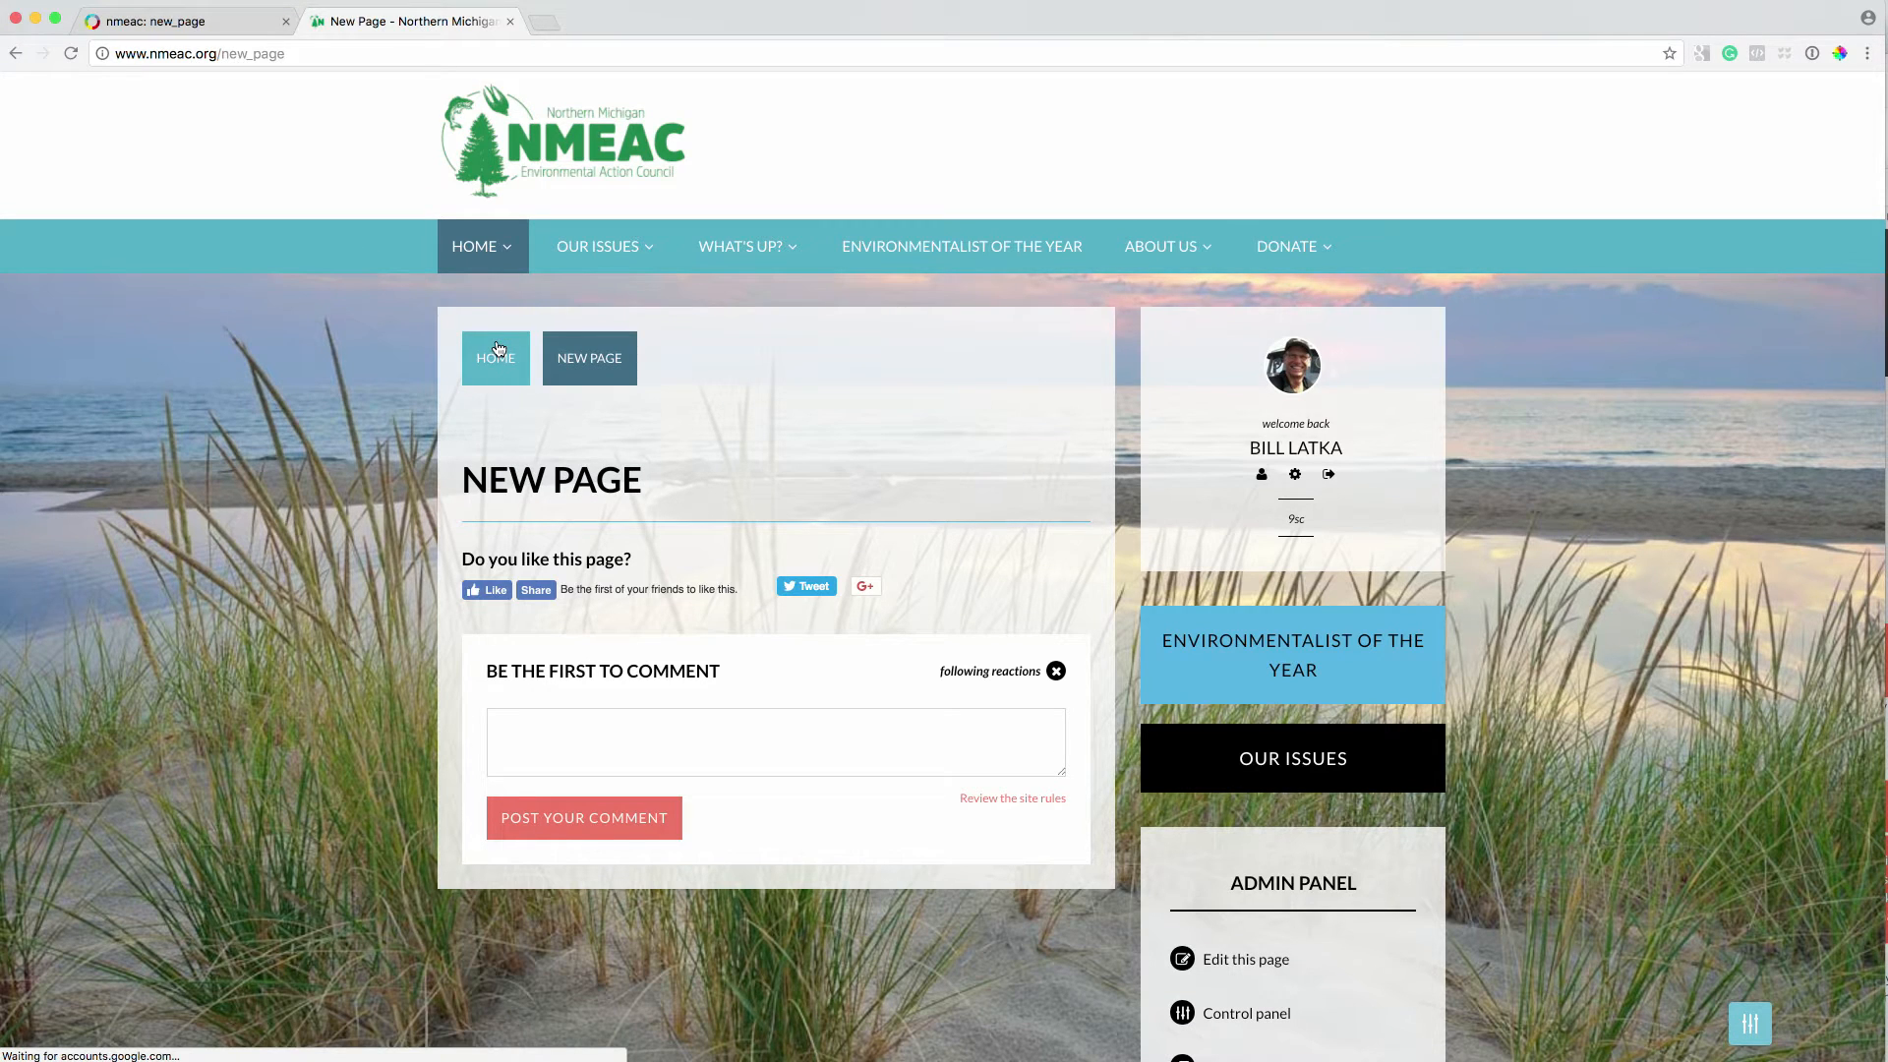
# Clear New Page's parent page in its settings and replace "Page" in the title with "Information about NMEAC"
pyautogui.click(184, 20)
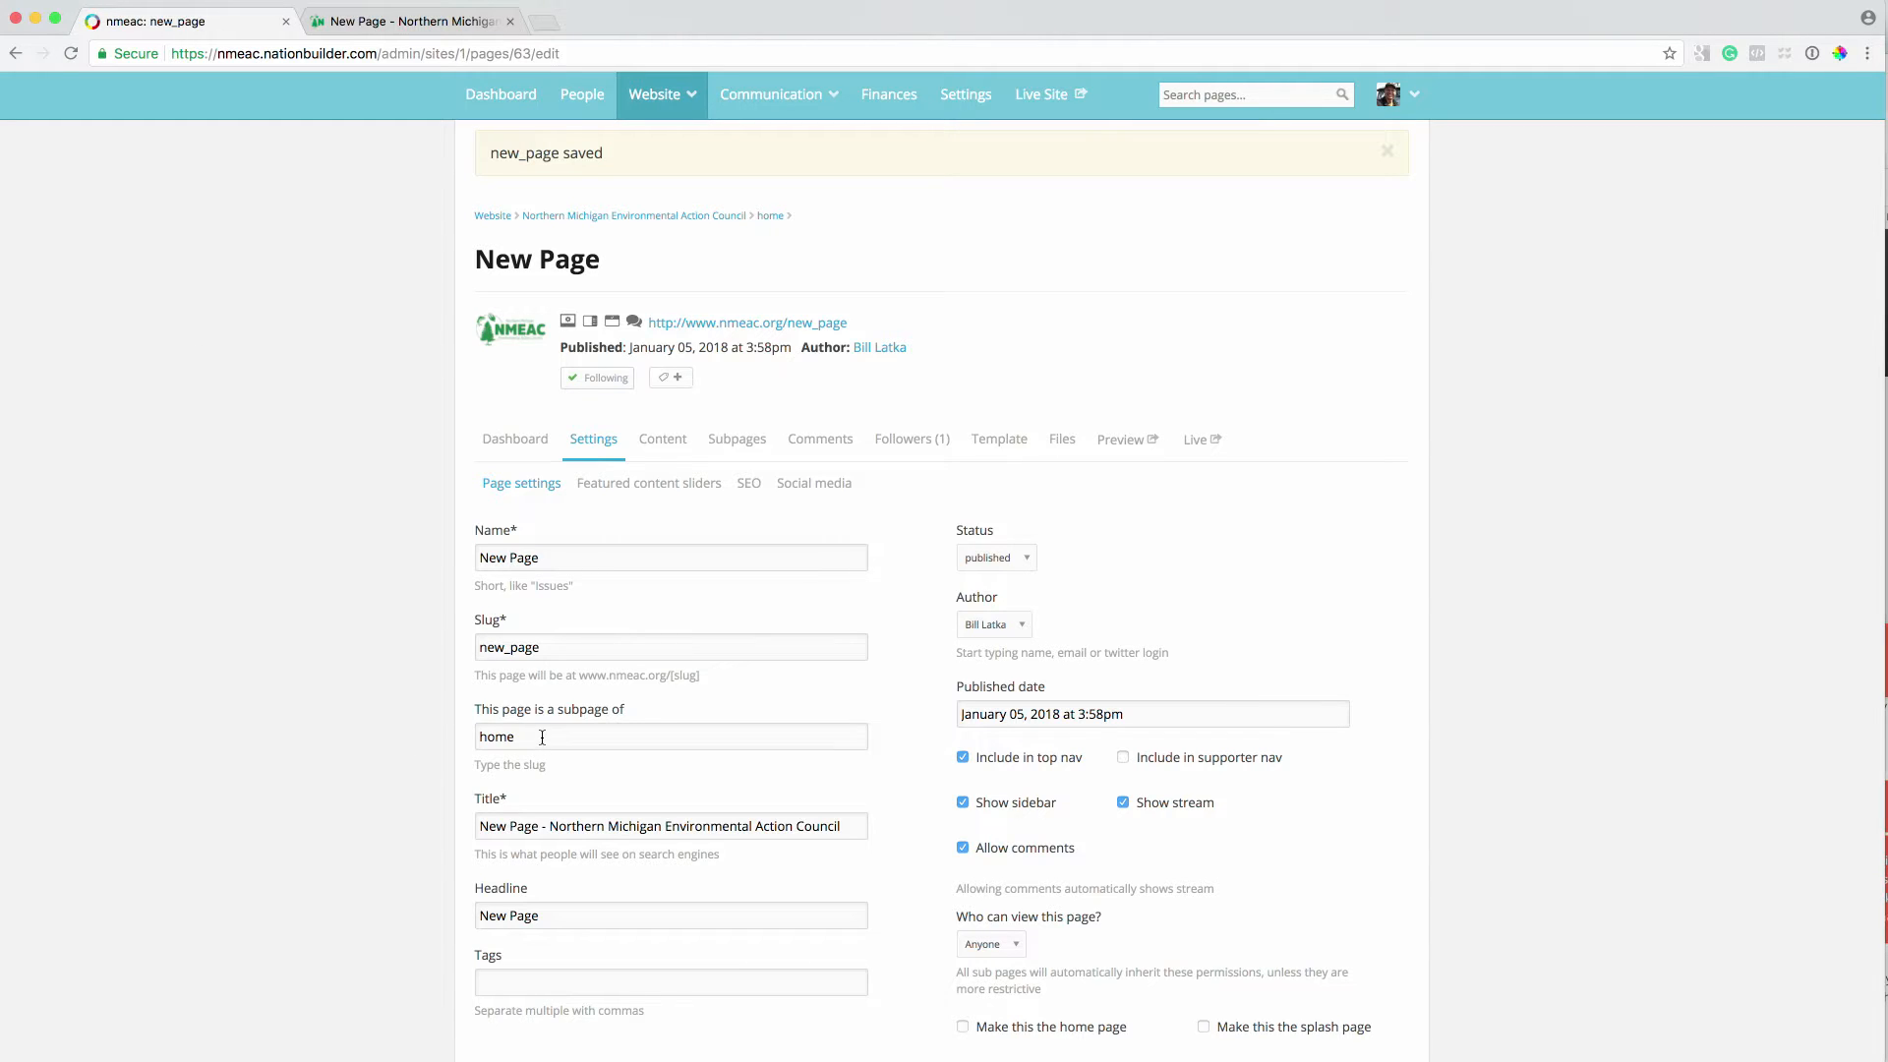
pyautogui.press('BackSpace')
pyautogui.click(502, 798)
pyautogui.moveTo(464, 863); pyautogui.dragTo(747, 865)
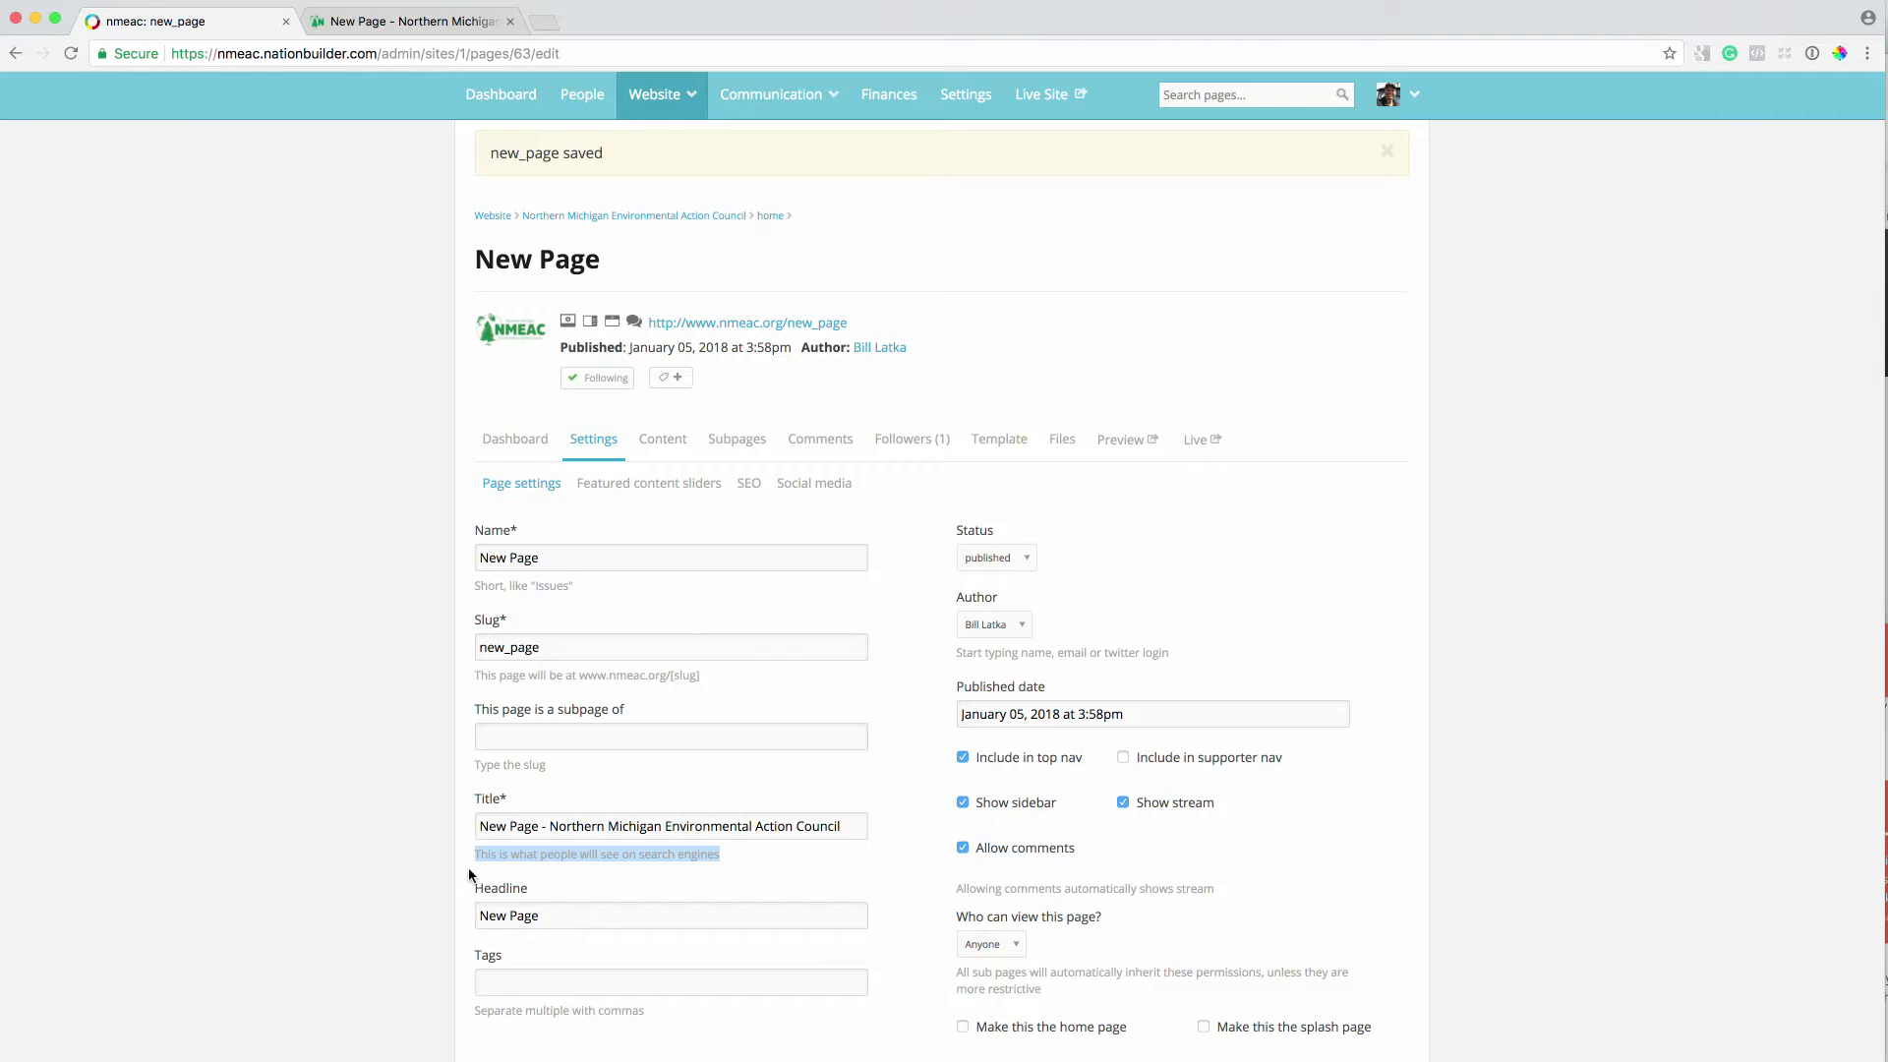
pyautogui.doubleClick(528, 829)
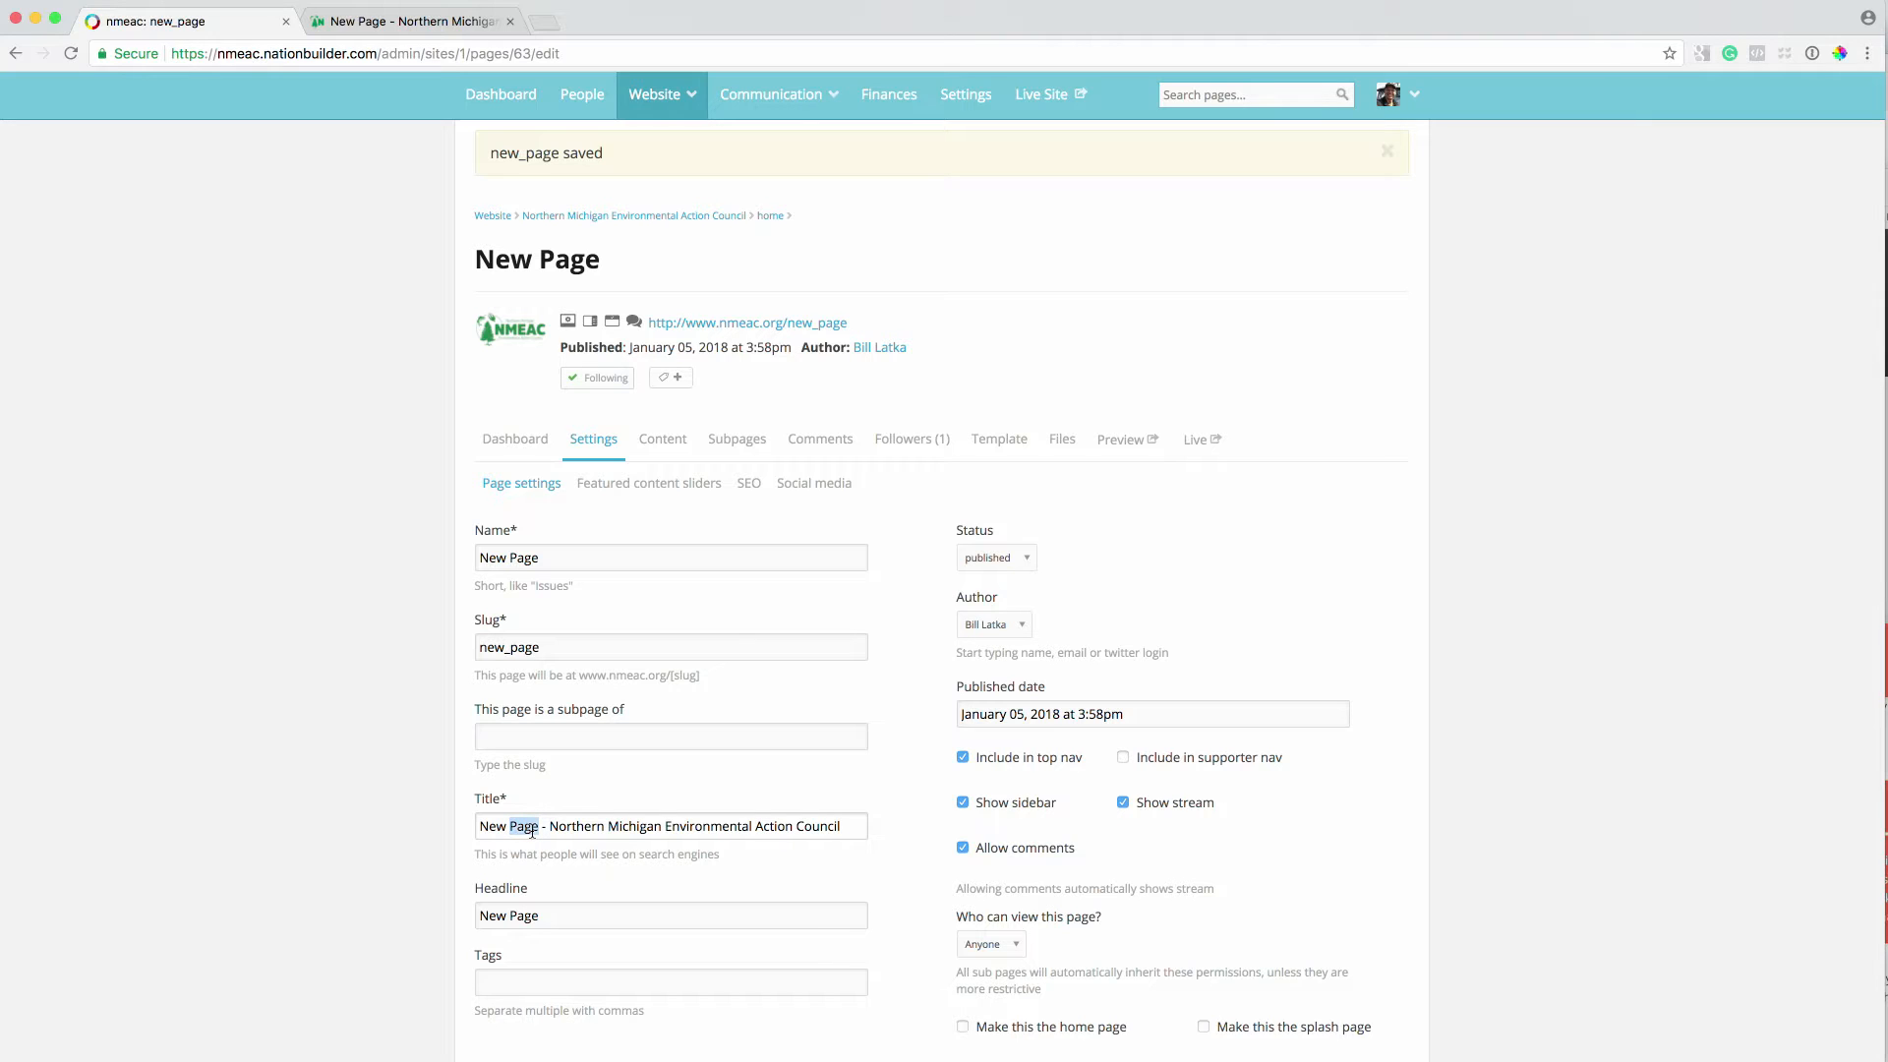
pyautogui.write('Information about ')
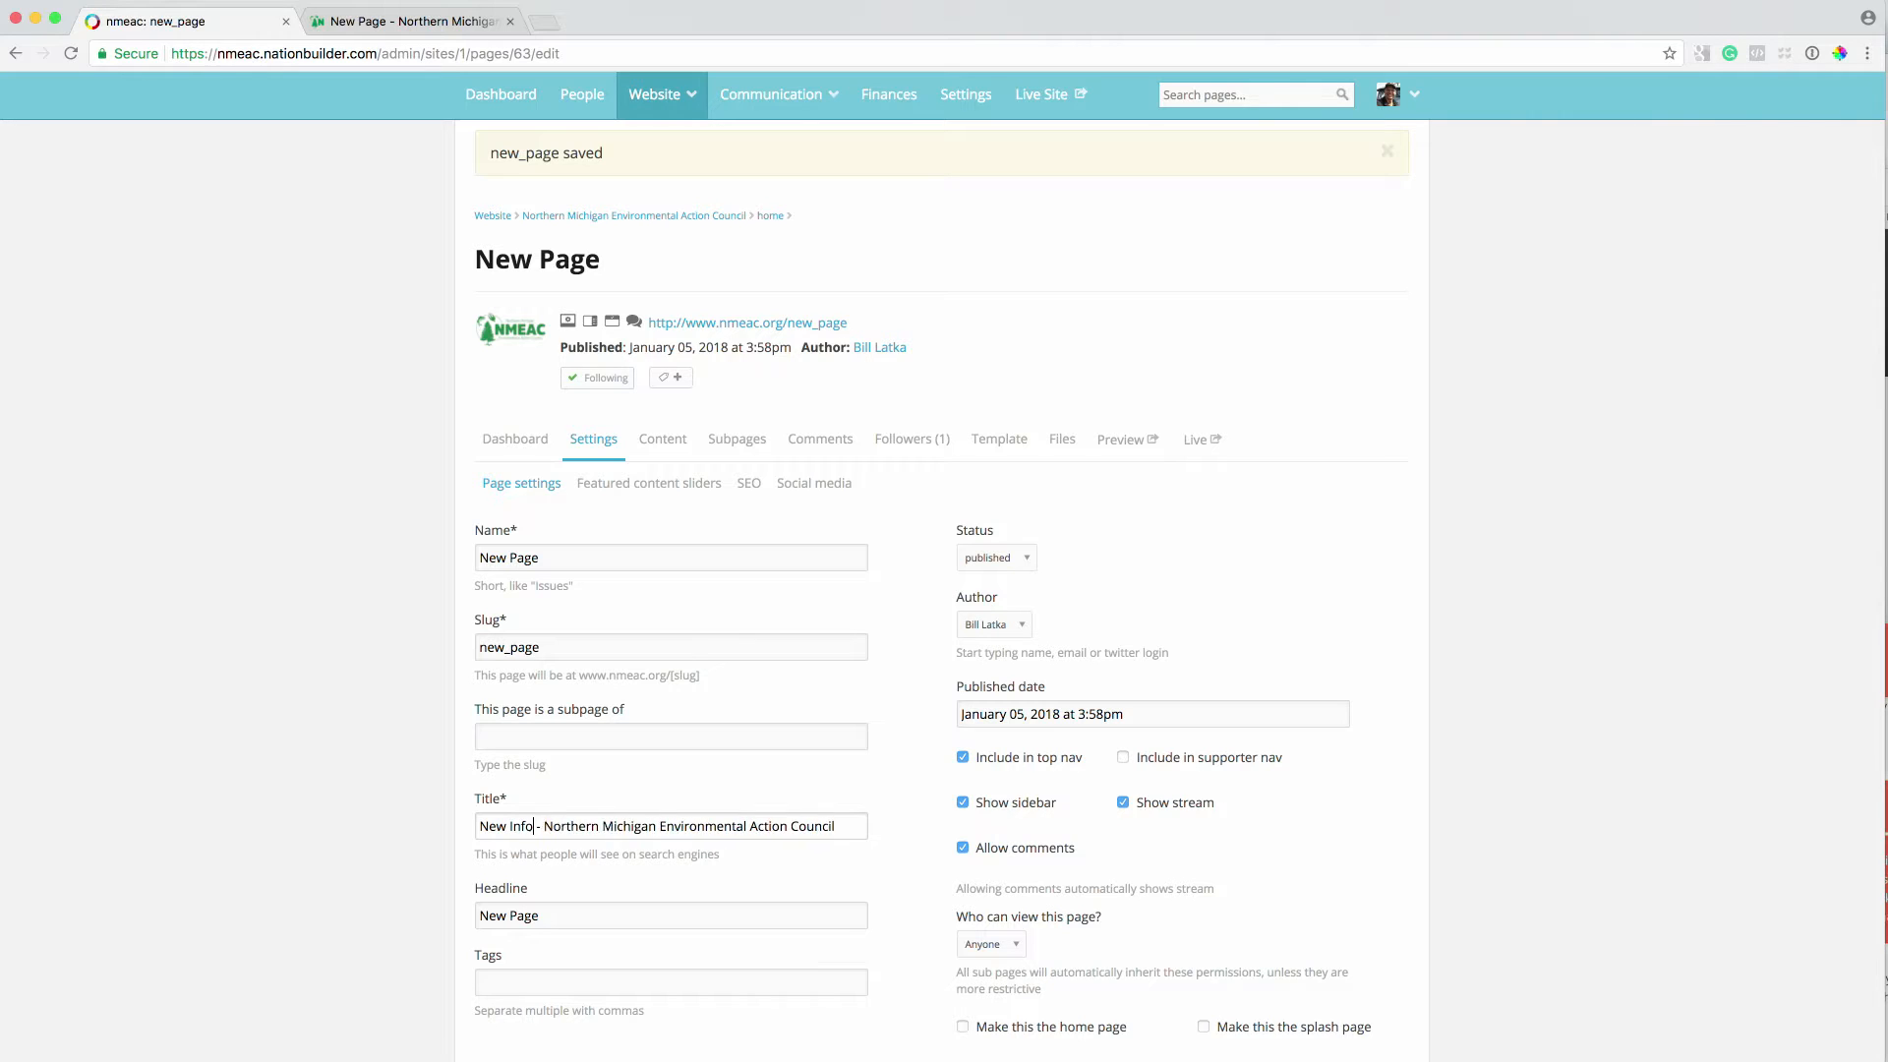
pyautogui.write('NMEAC')
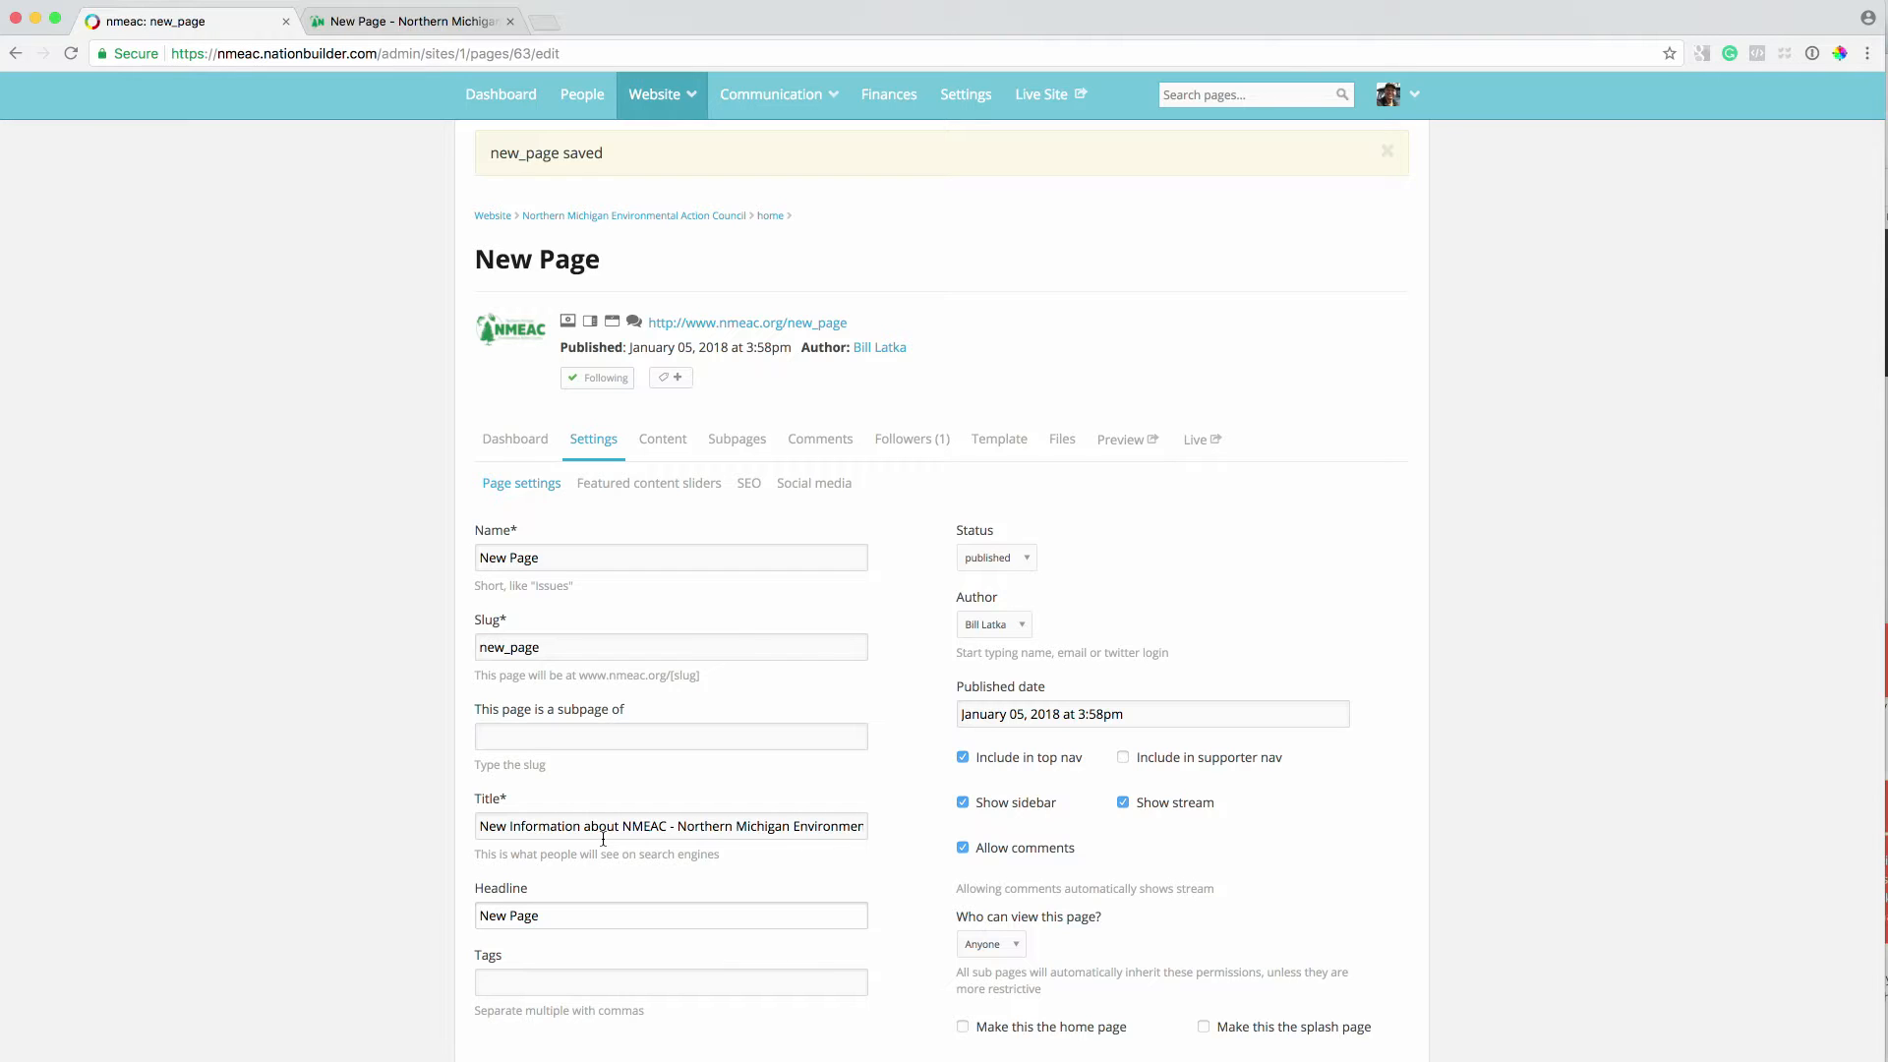
# Highlight the headline in the settings and compare it with the page heading on the live site
pyautogui.moveTo(574, 909); pyautogui.dragTo(244, 888)
pyautogui.click(413, 21)
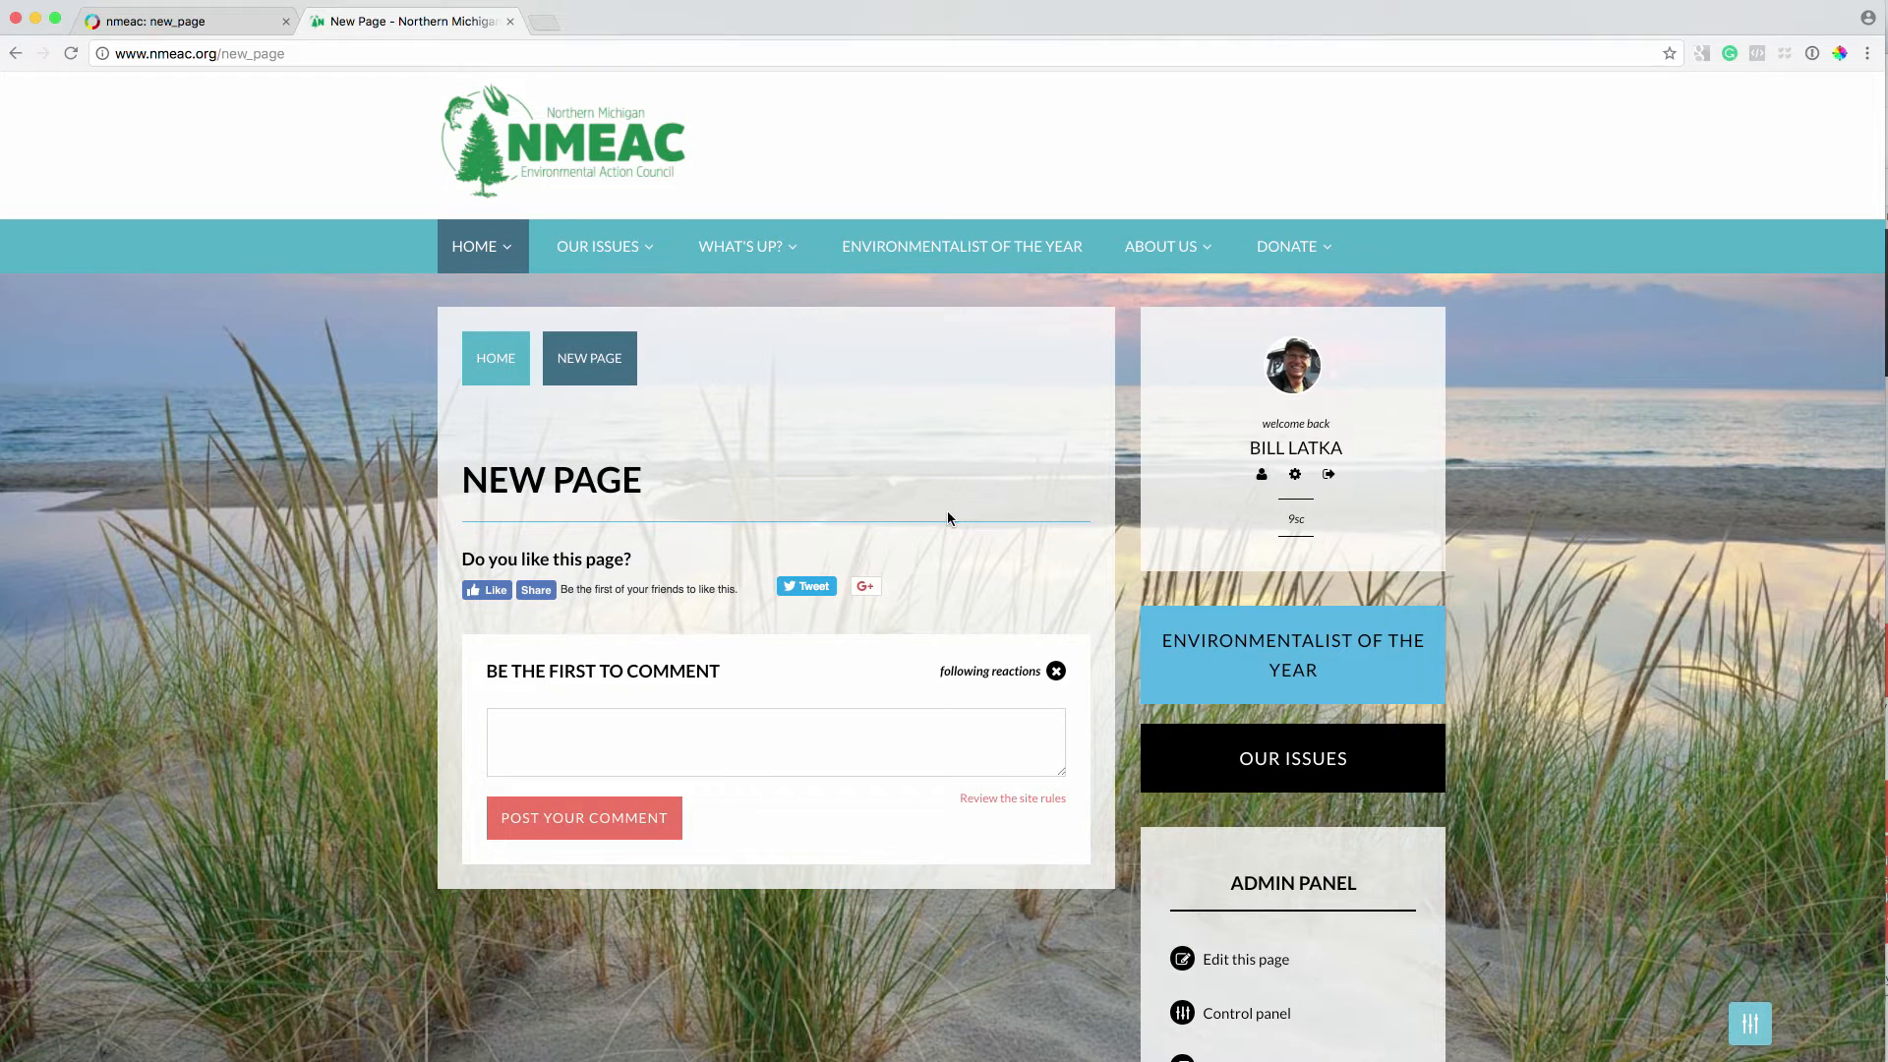
pyautogui.moveTo(649, 482); pyautogui.dragTo(330, 470)
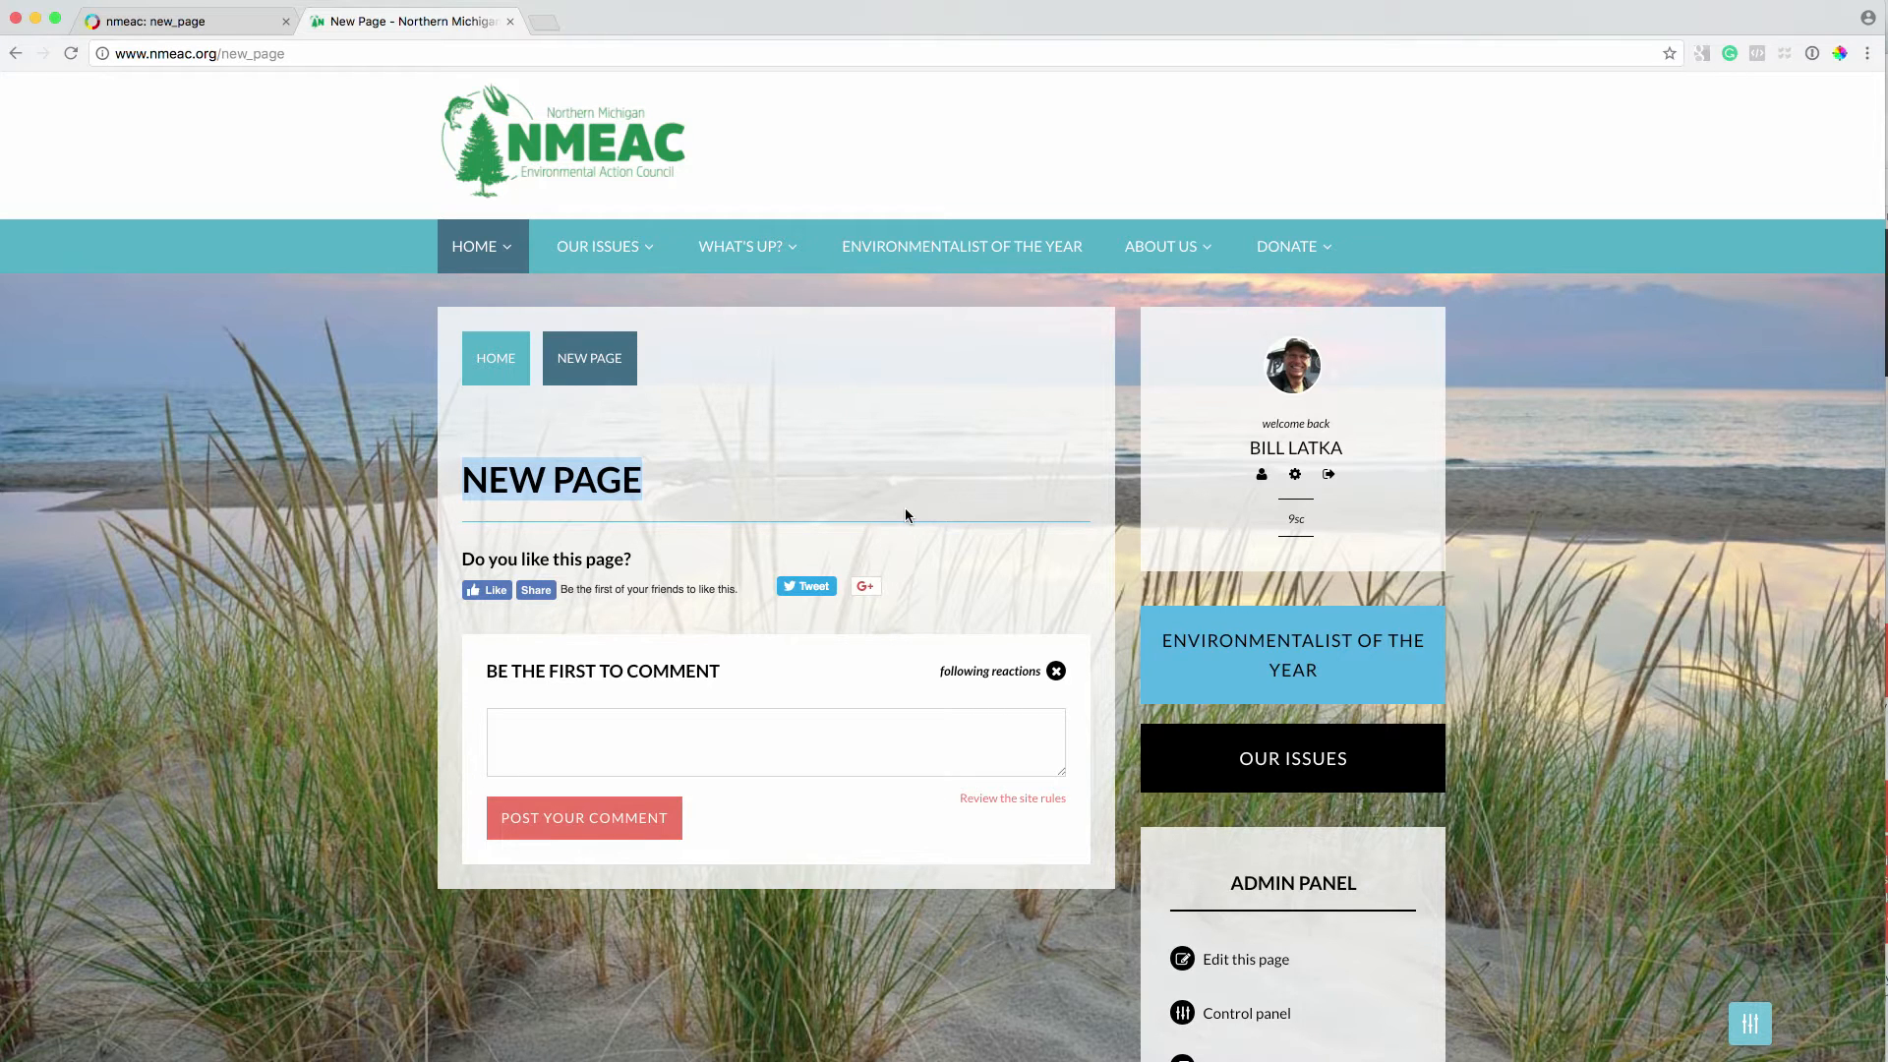
pyautogui.click(667, 486)
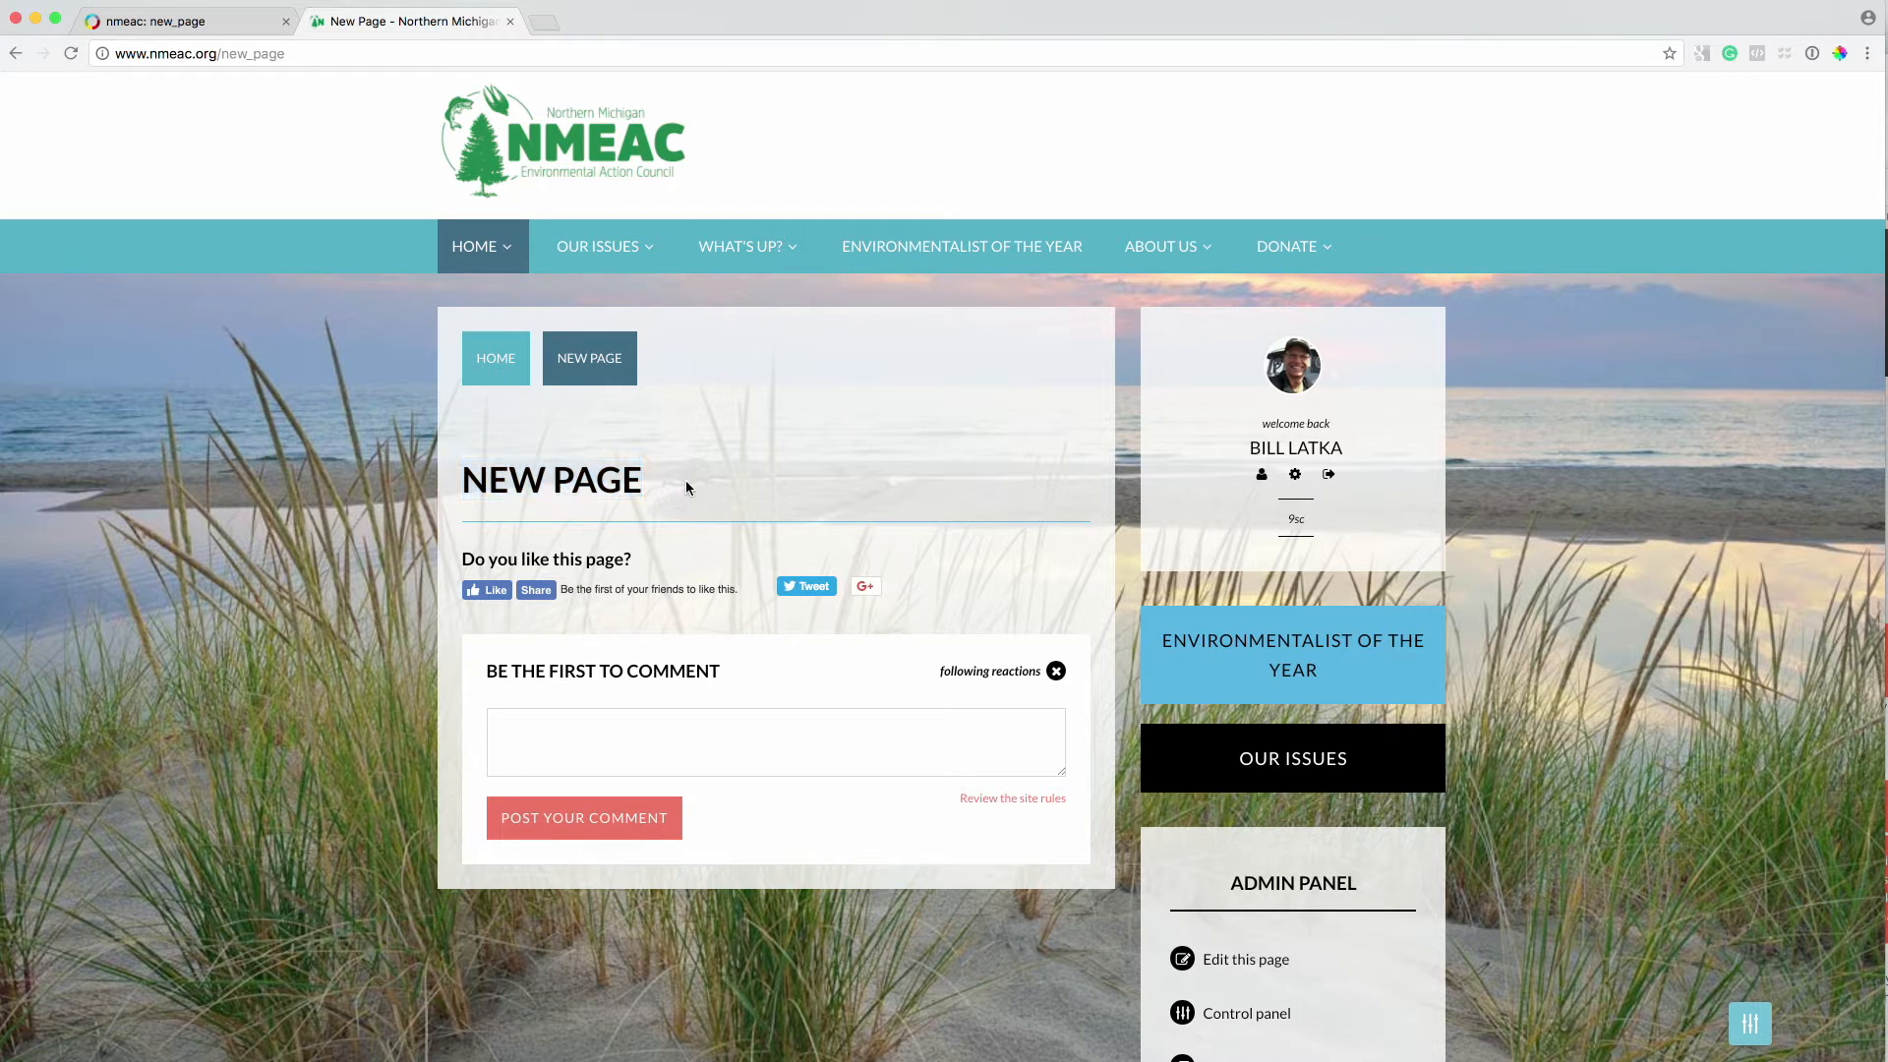
pyautogui.moveTo(694, 475); pyautogui.dragTo(404, 464)
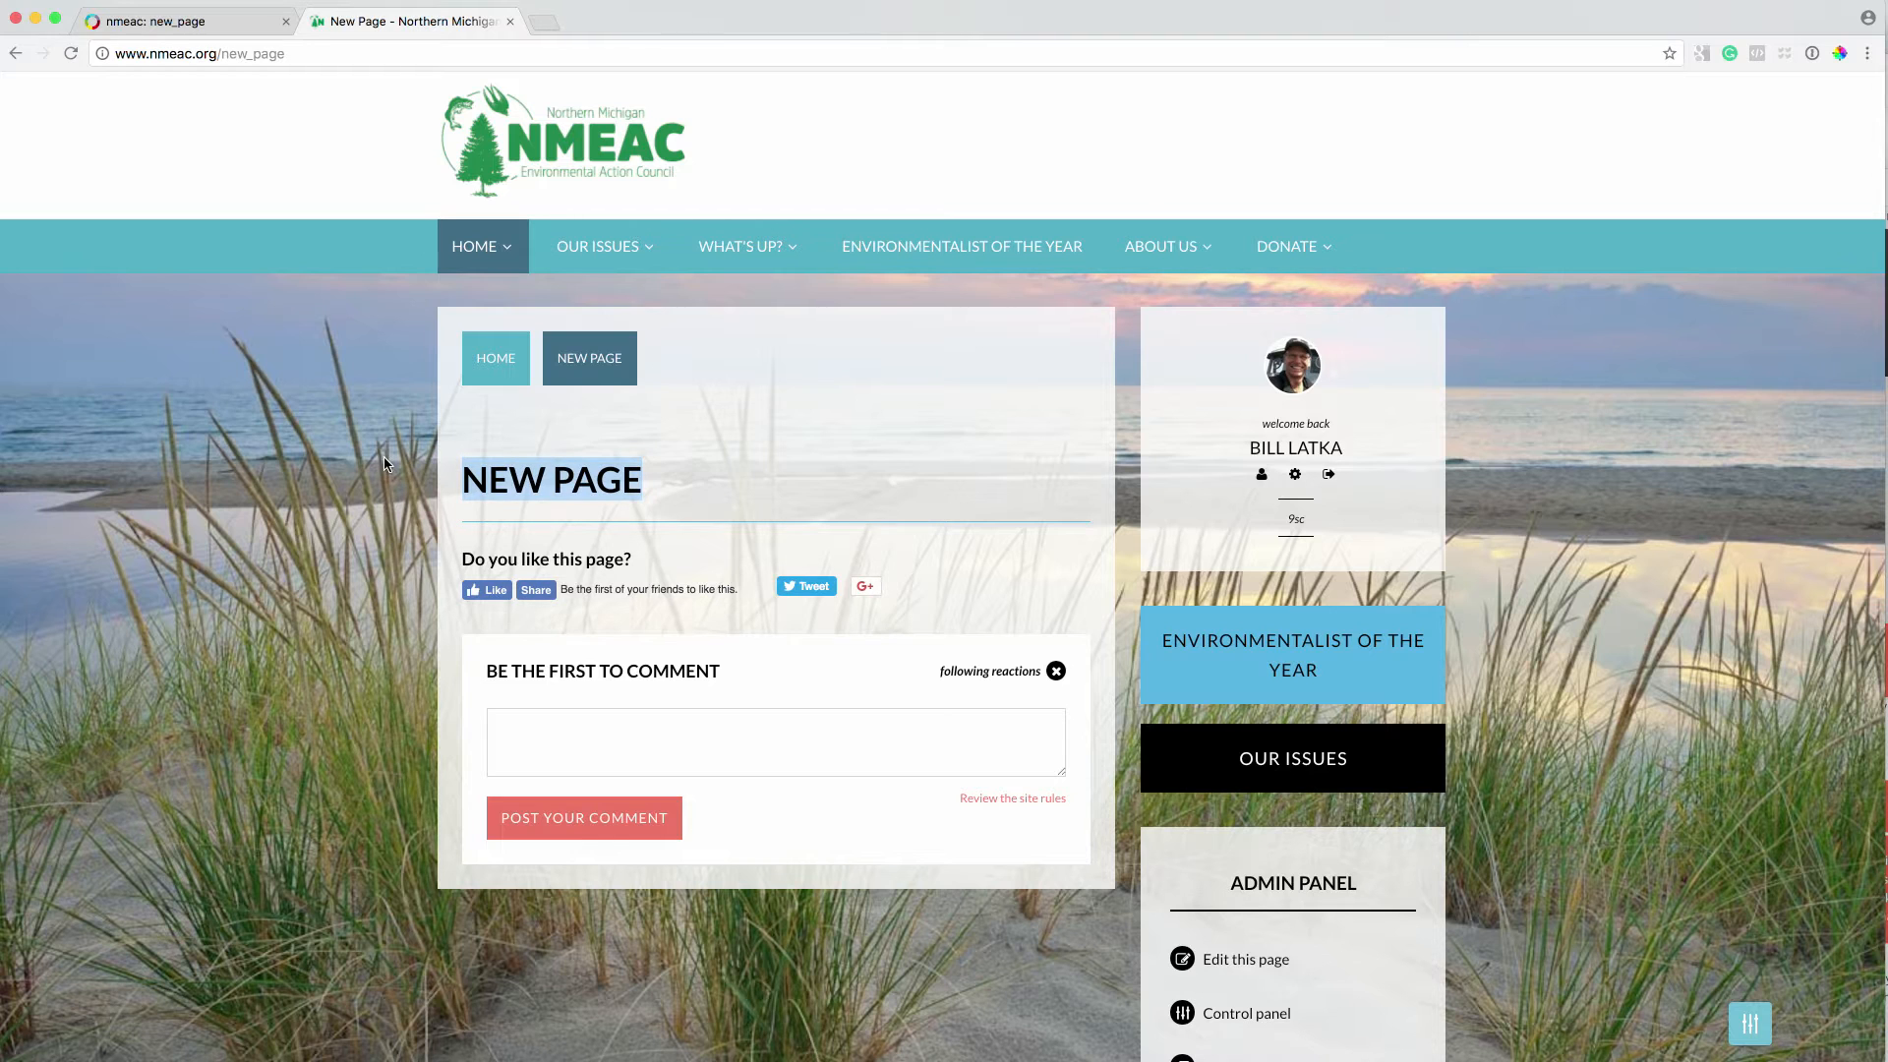
# Change the page's headline to "My New Page" in its settings and save the page
pyautogui.click(196, 24)
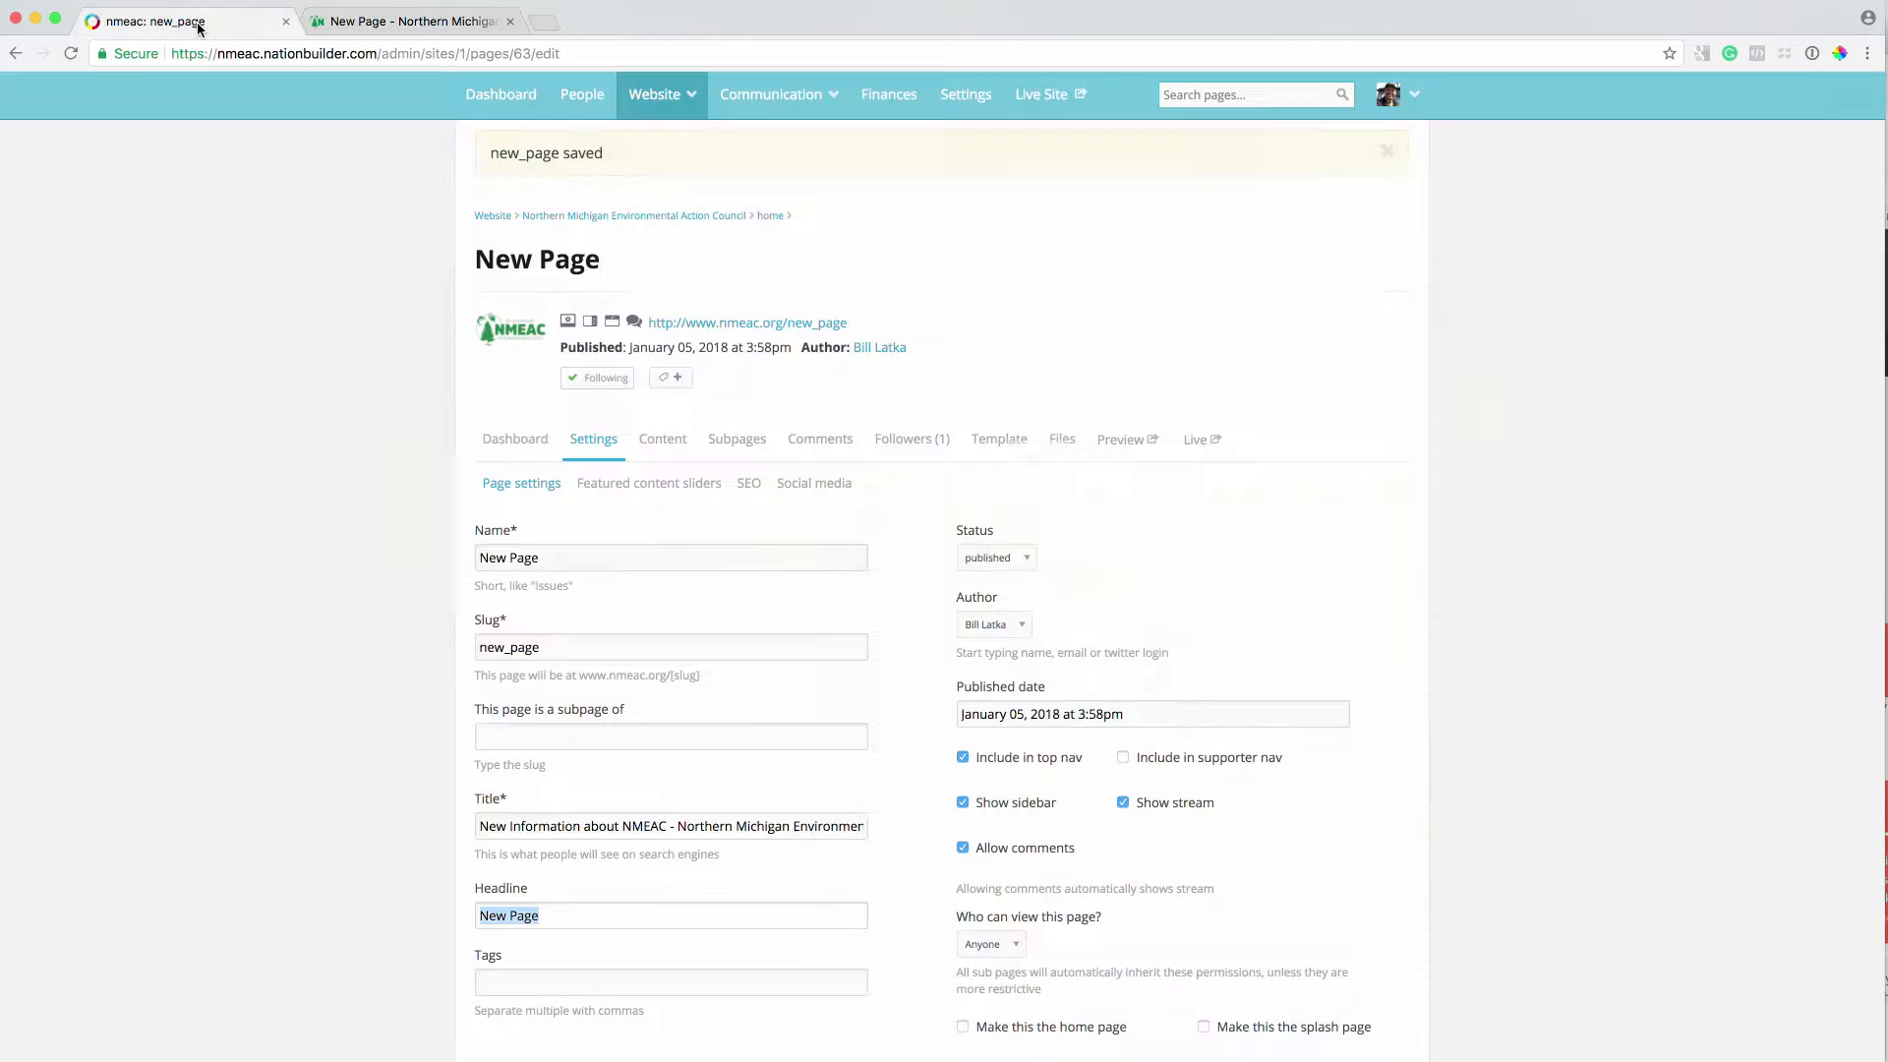
pyautogui.click(549, 916)
pyautogui.click(480, 915)
pyautogui.write('My')
pyautogui.scroll(-3, 367, 781)
pyautogui.click(508, 918)
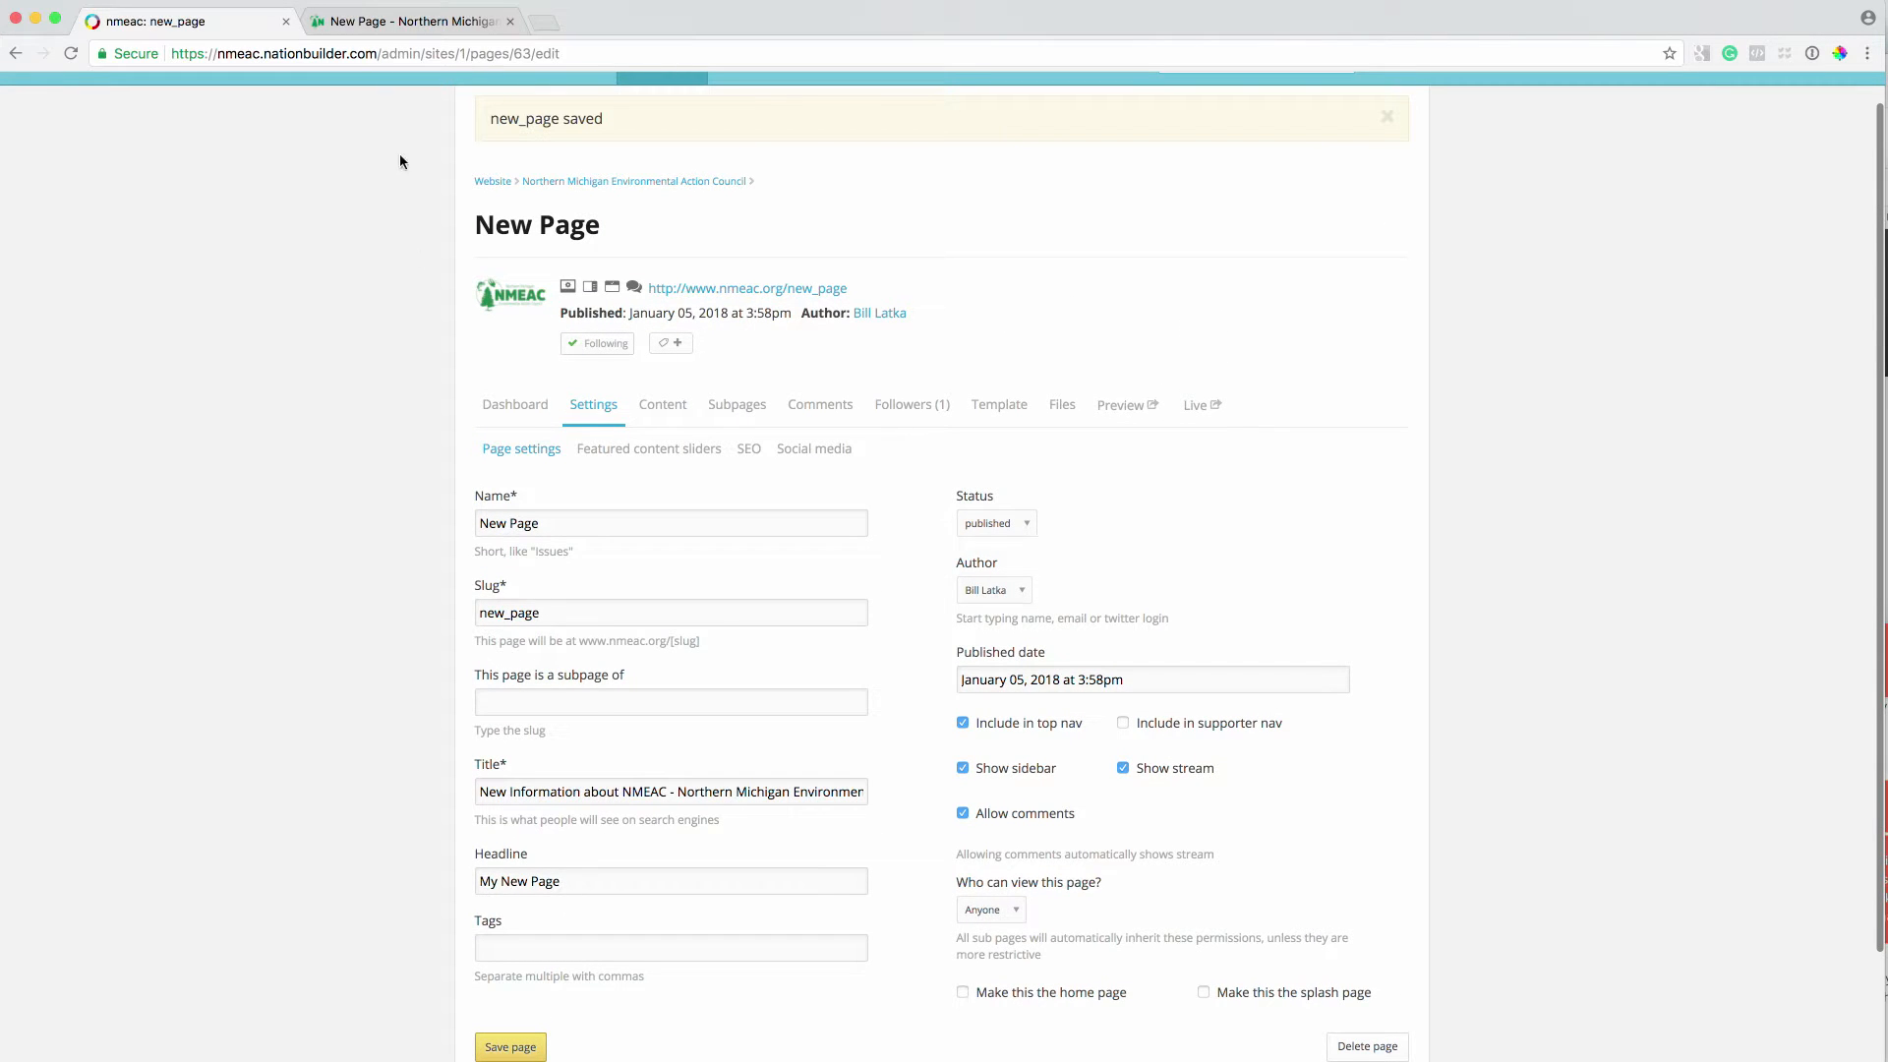
# Reload the live New Page and highlight its heading to check the headline
pyautogui.click(403, 21)
pyautogui.click(67, 56)
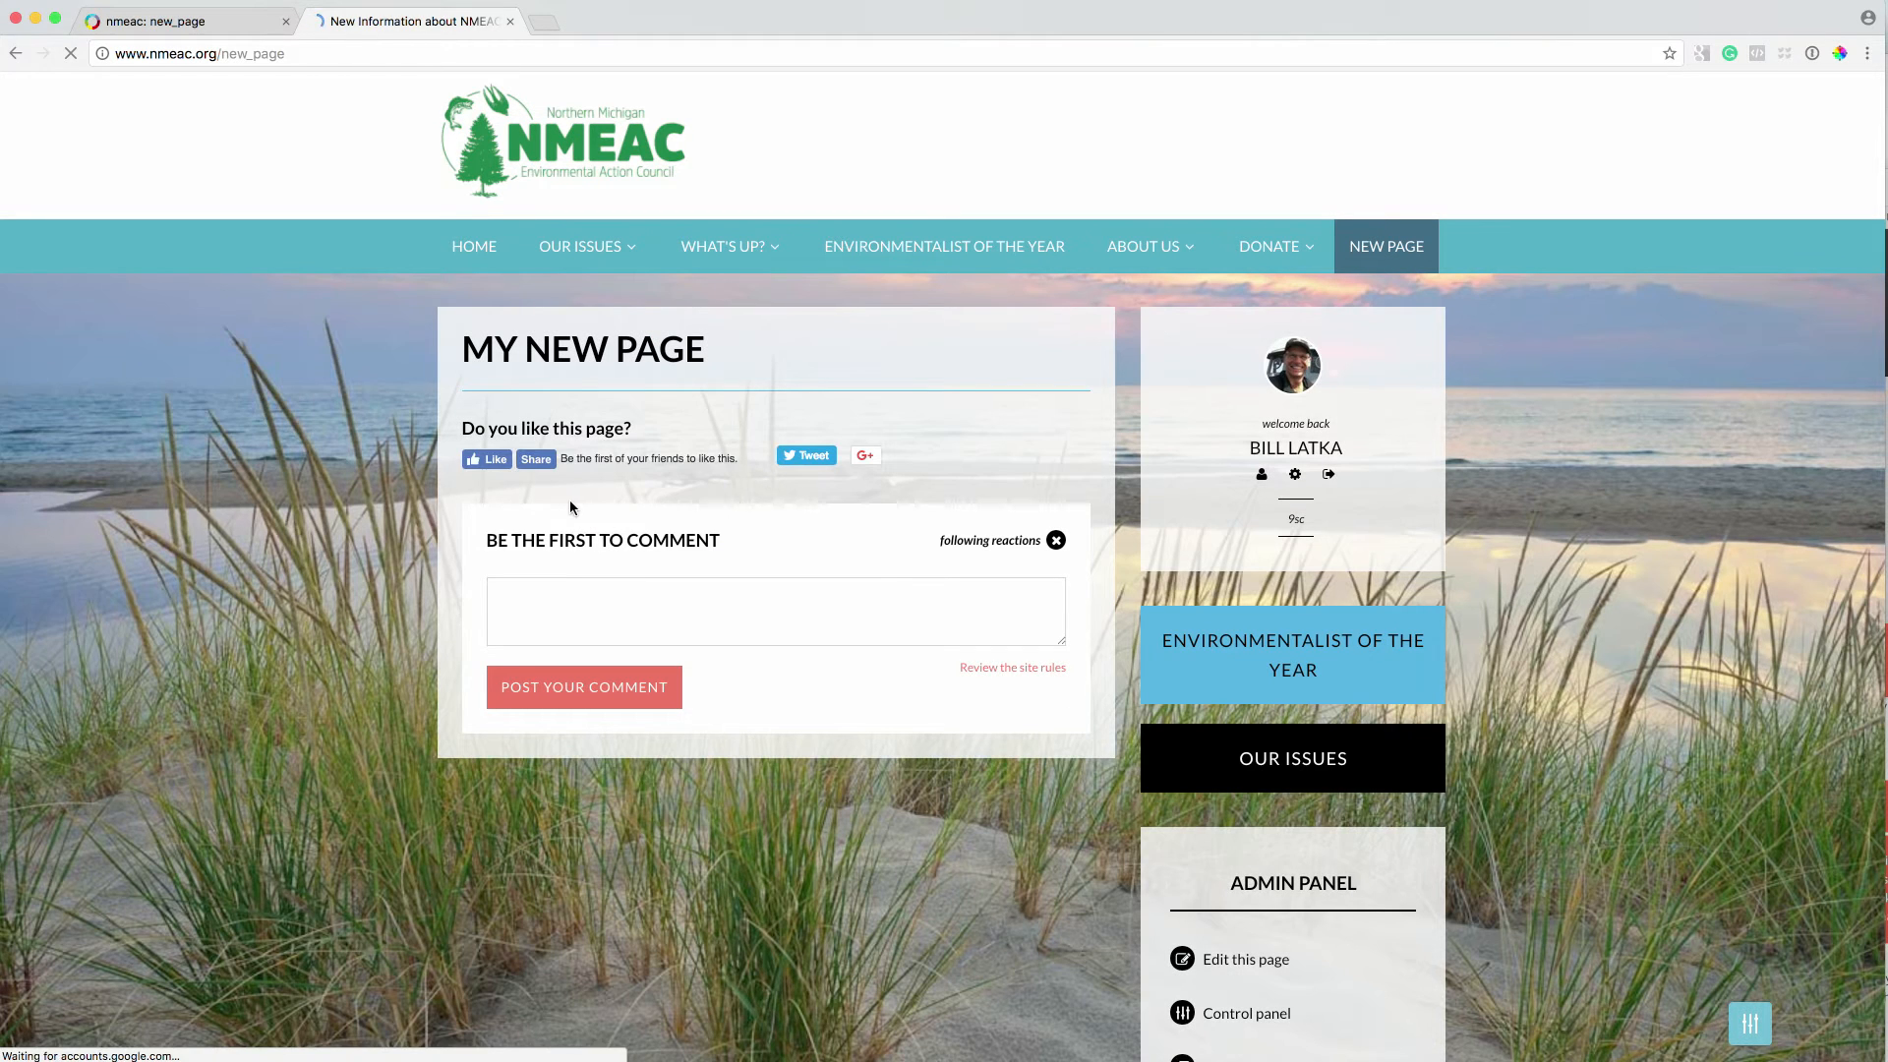
pyautogui.moveTo(460, 352); pyautogui.dragTo(795, 368)
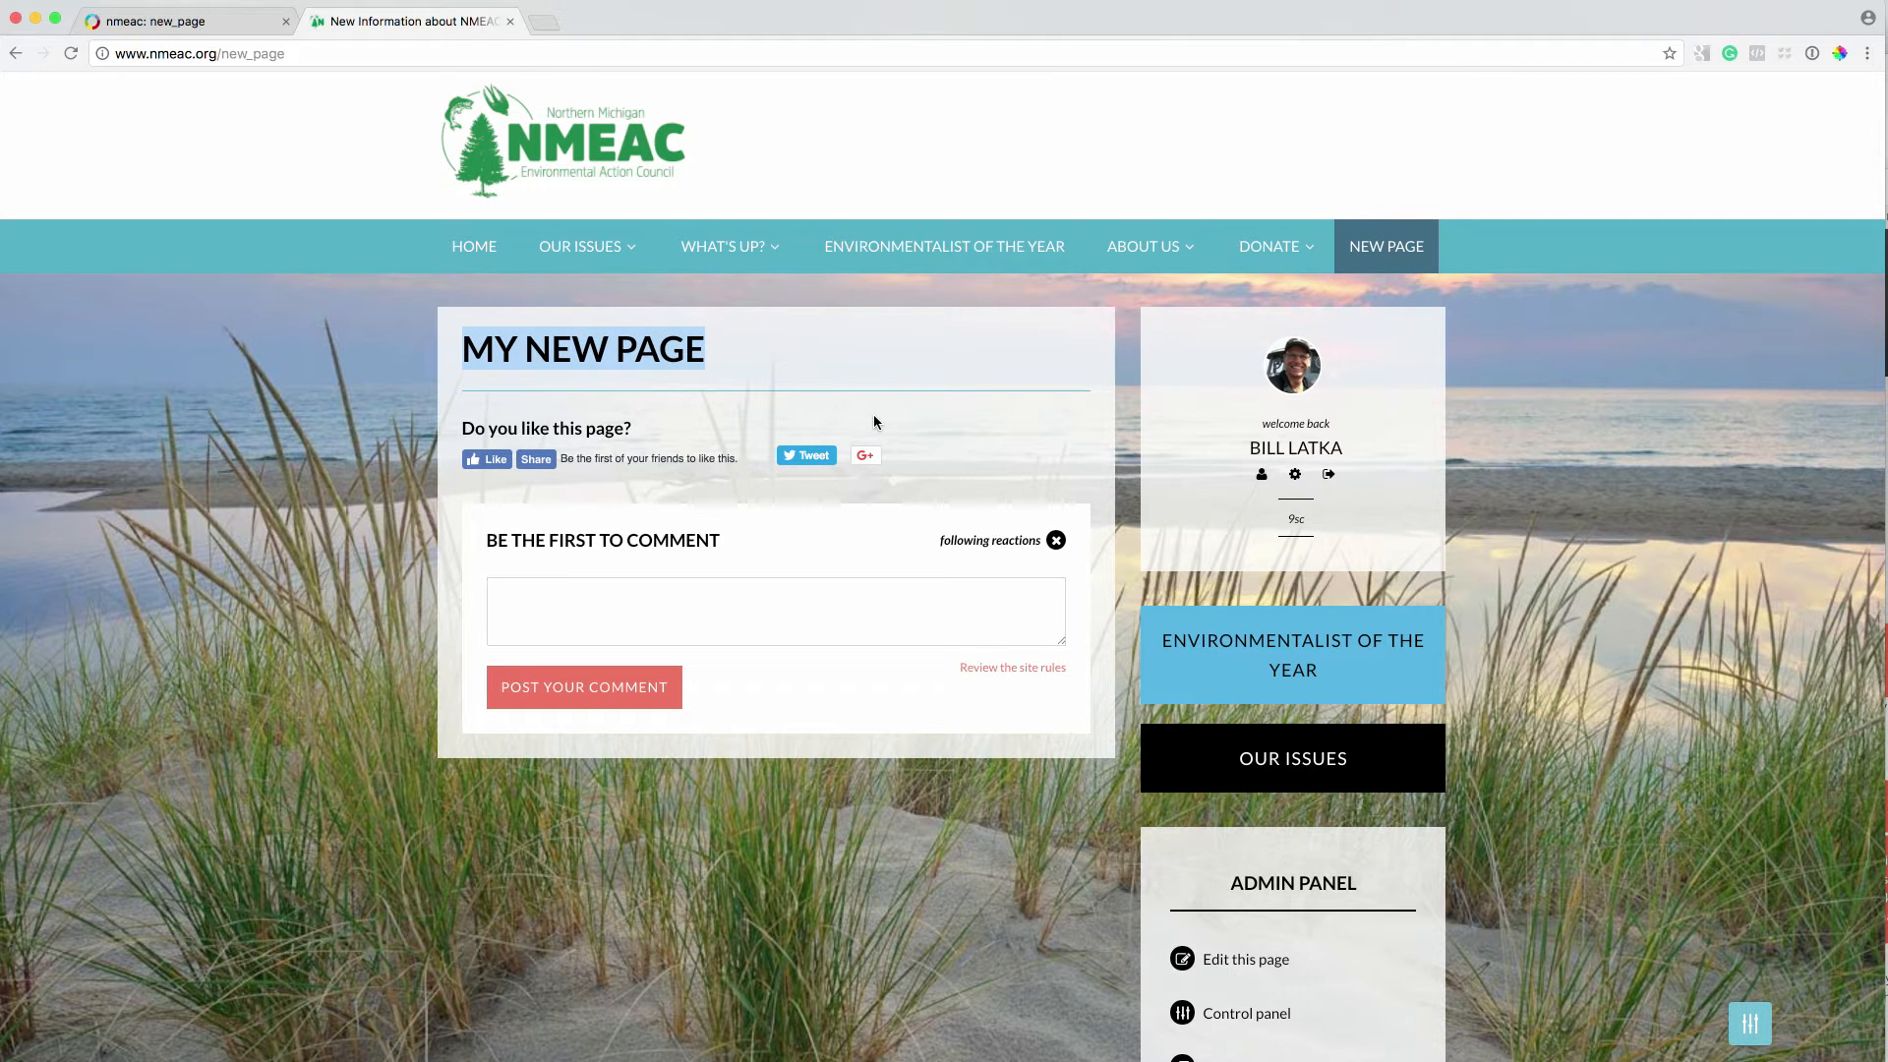
# Review the Tags field's suggestions in the settings and the tag entry under the page's header, without adding a tag
pyautogui.click(173, 20)
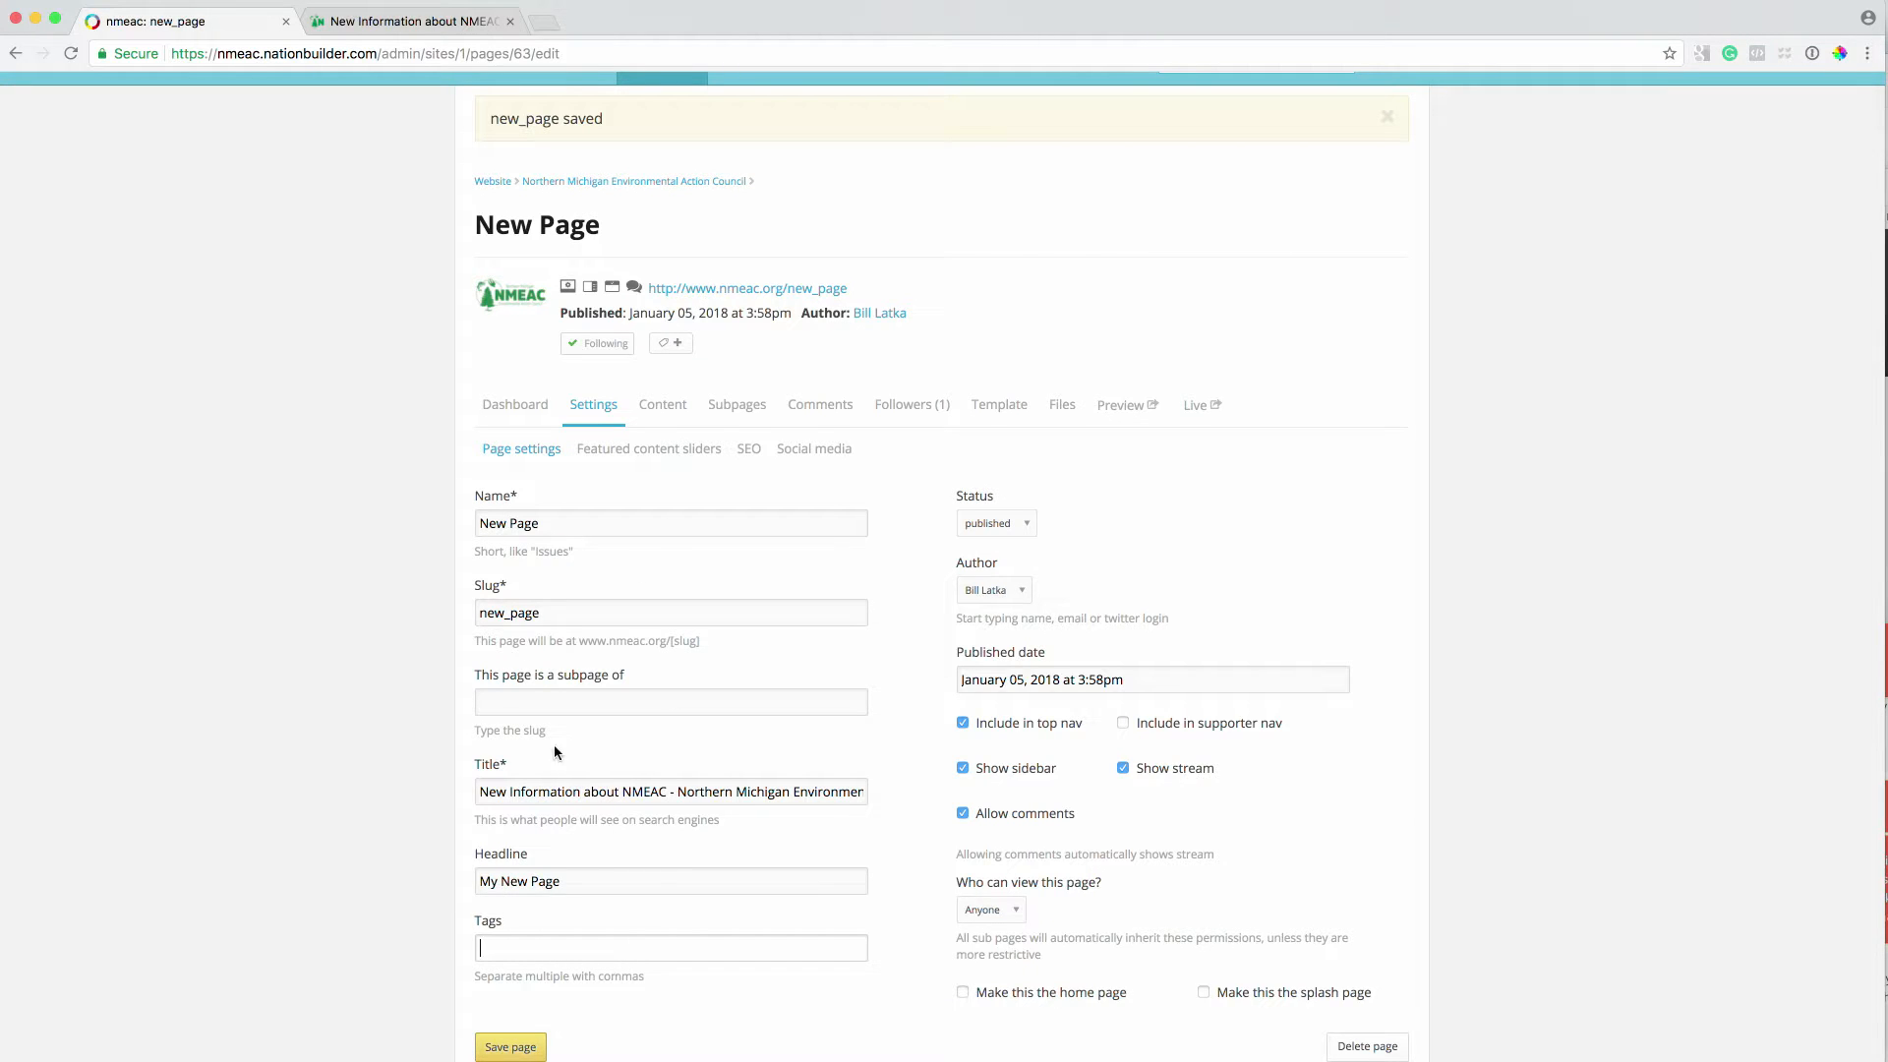
pyautogui.click(754, 945)
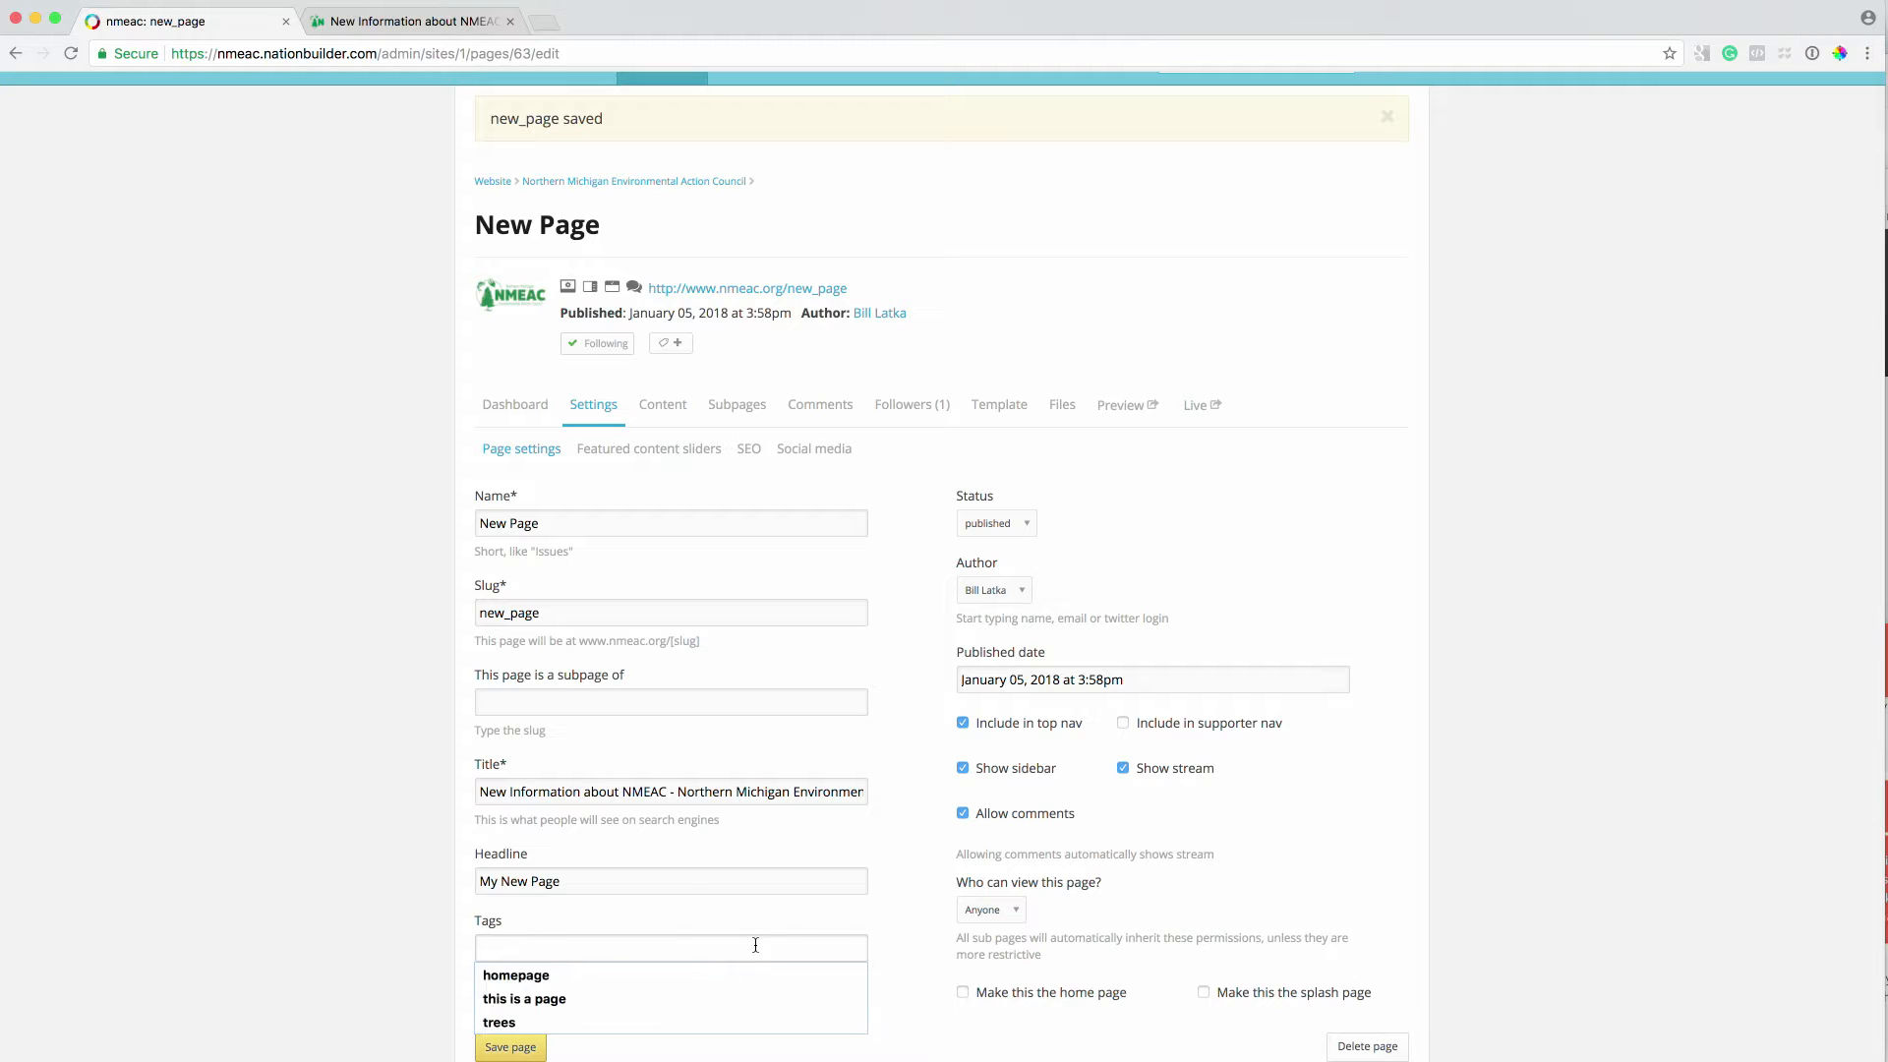
pyautogui.click(799, 361)
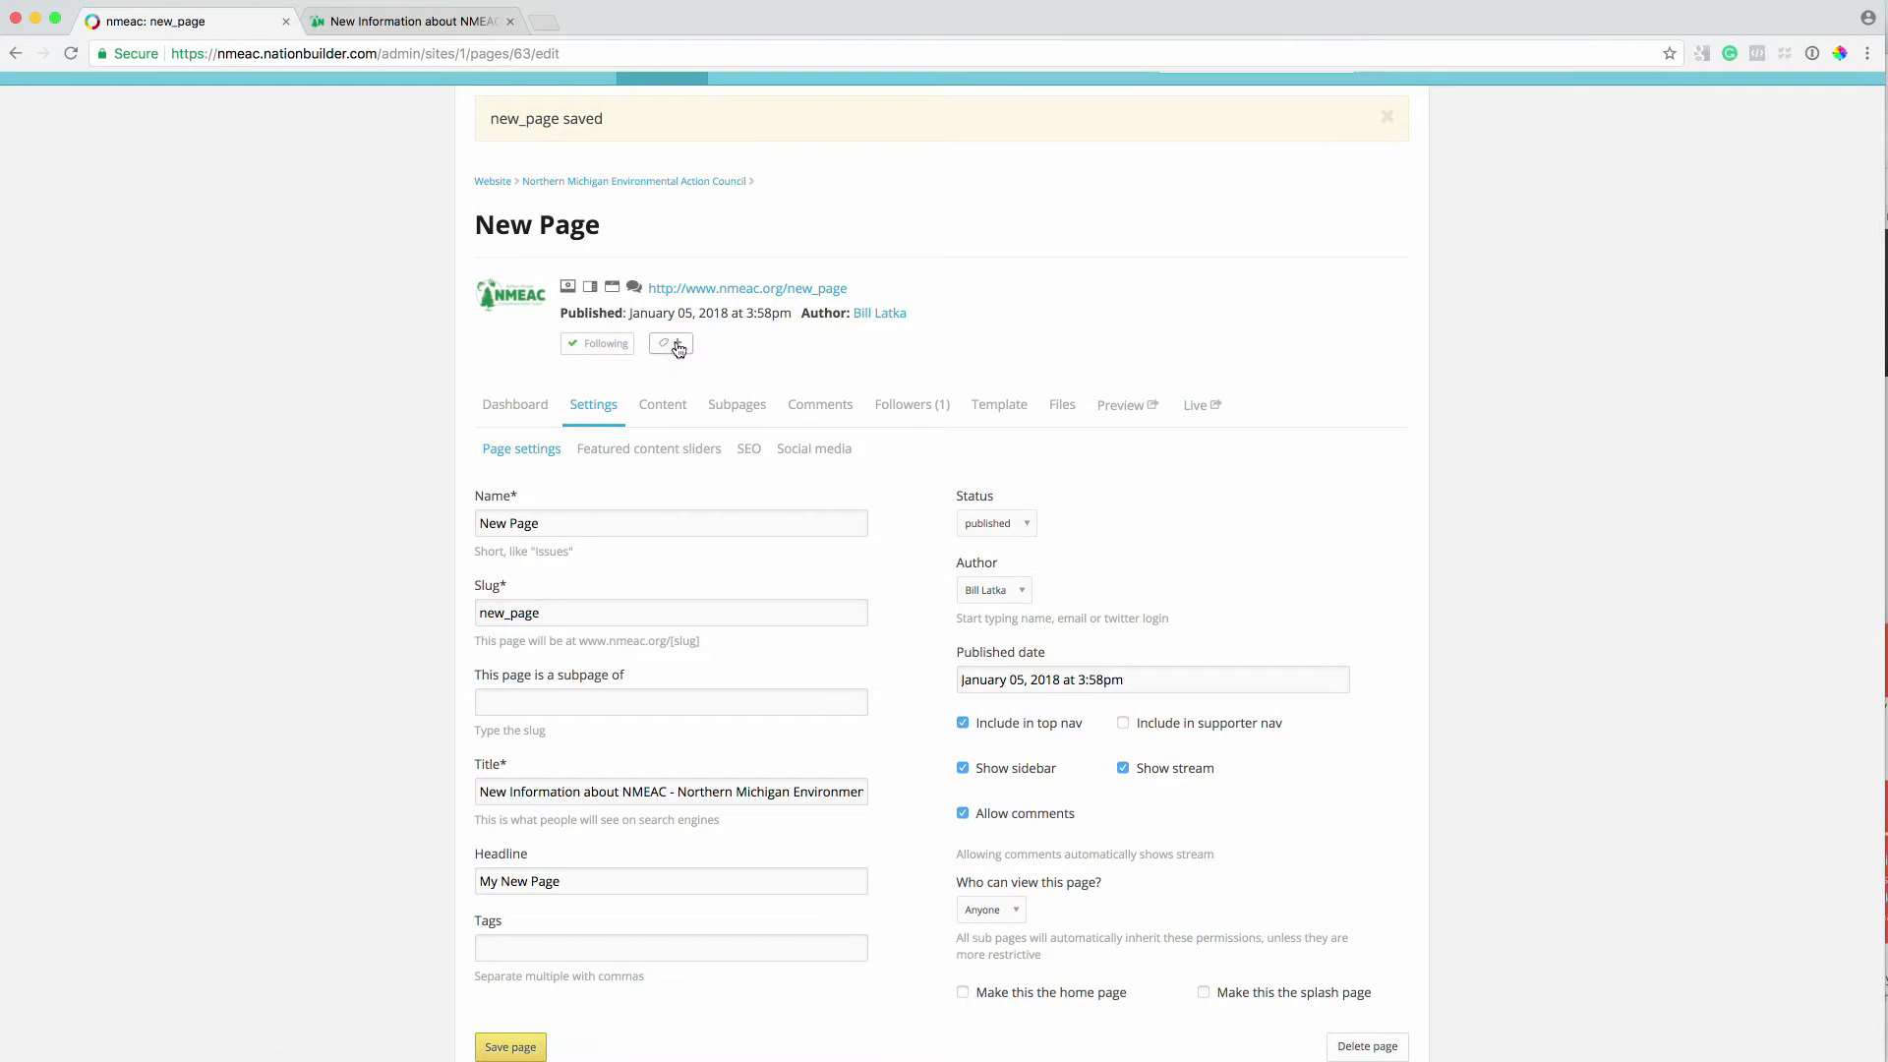
pyautogui.click(677, 346)
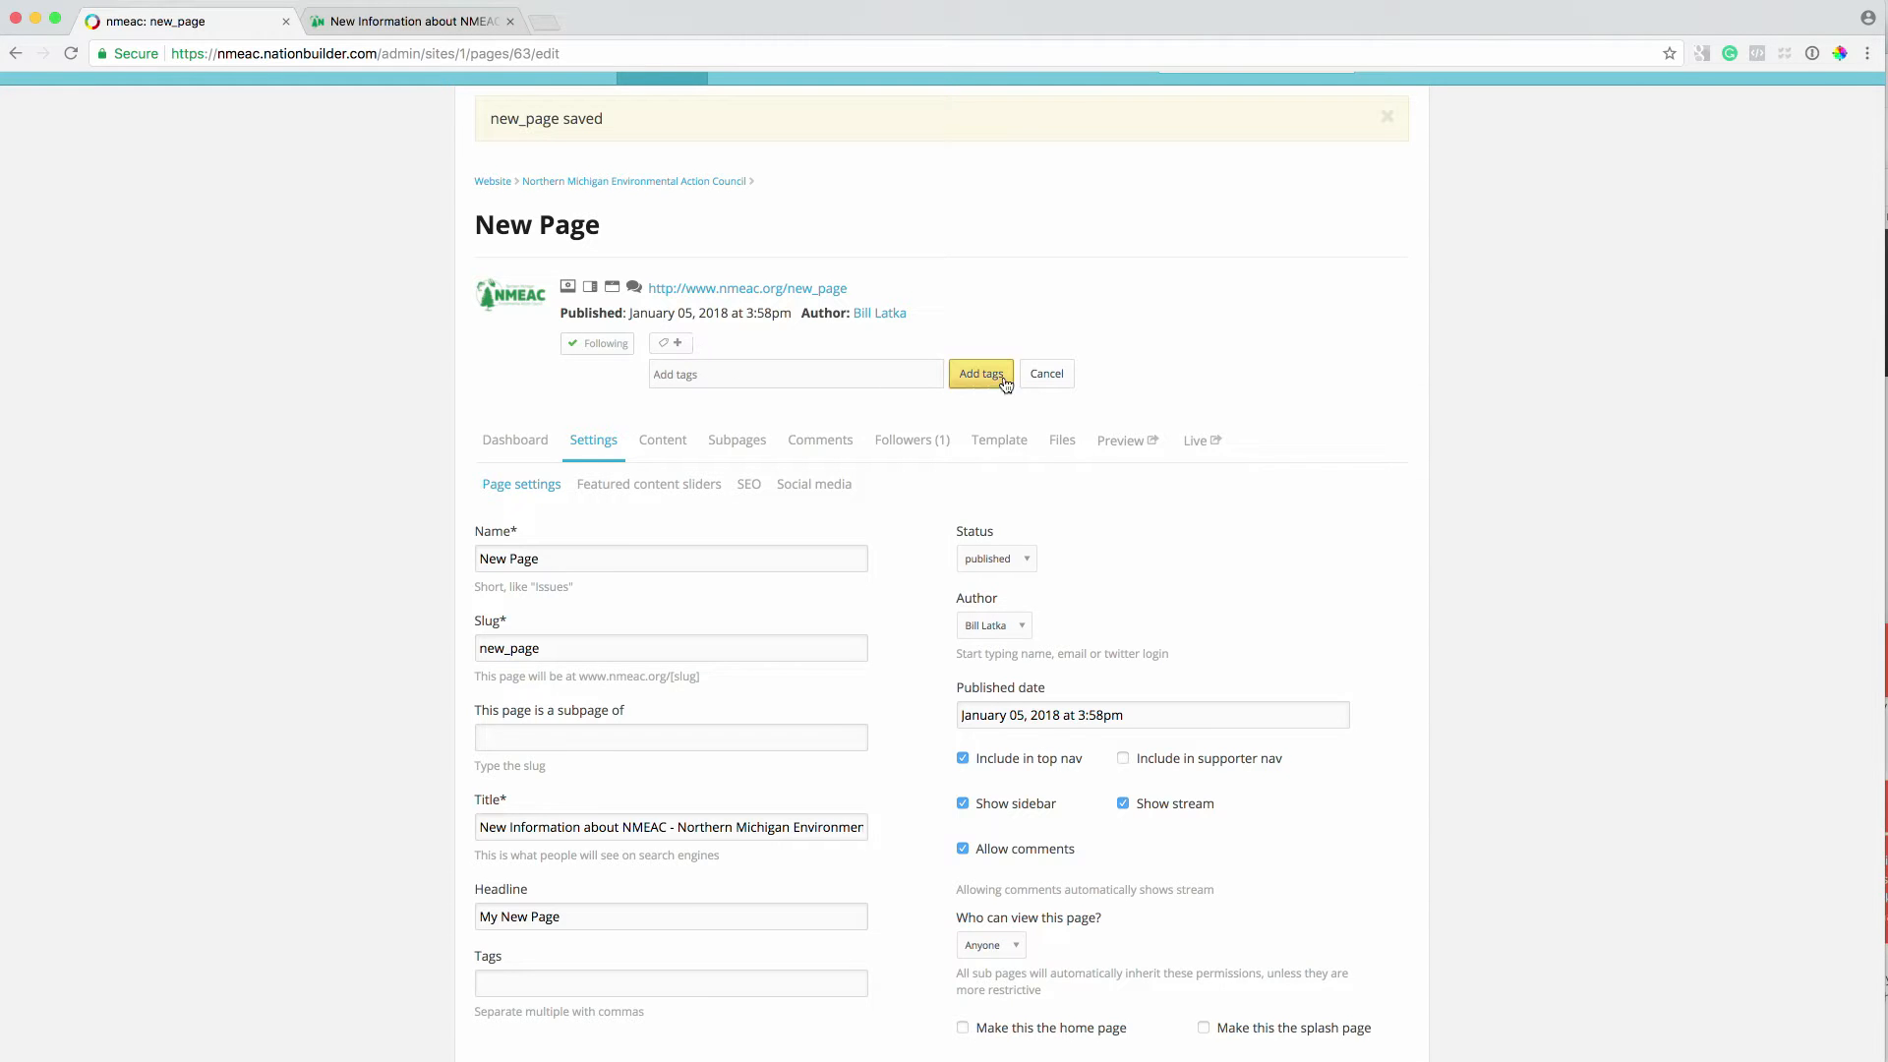
pyautogui.click(1044, 374)
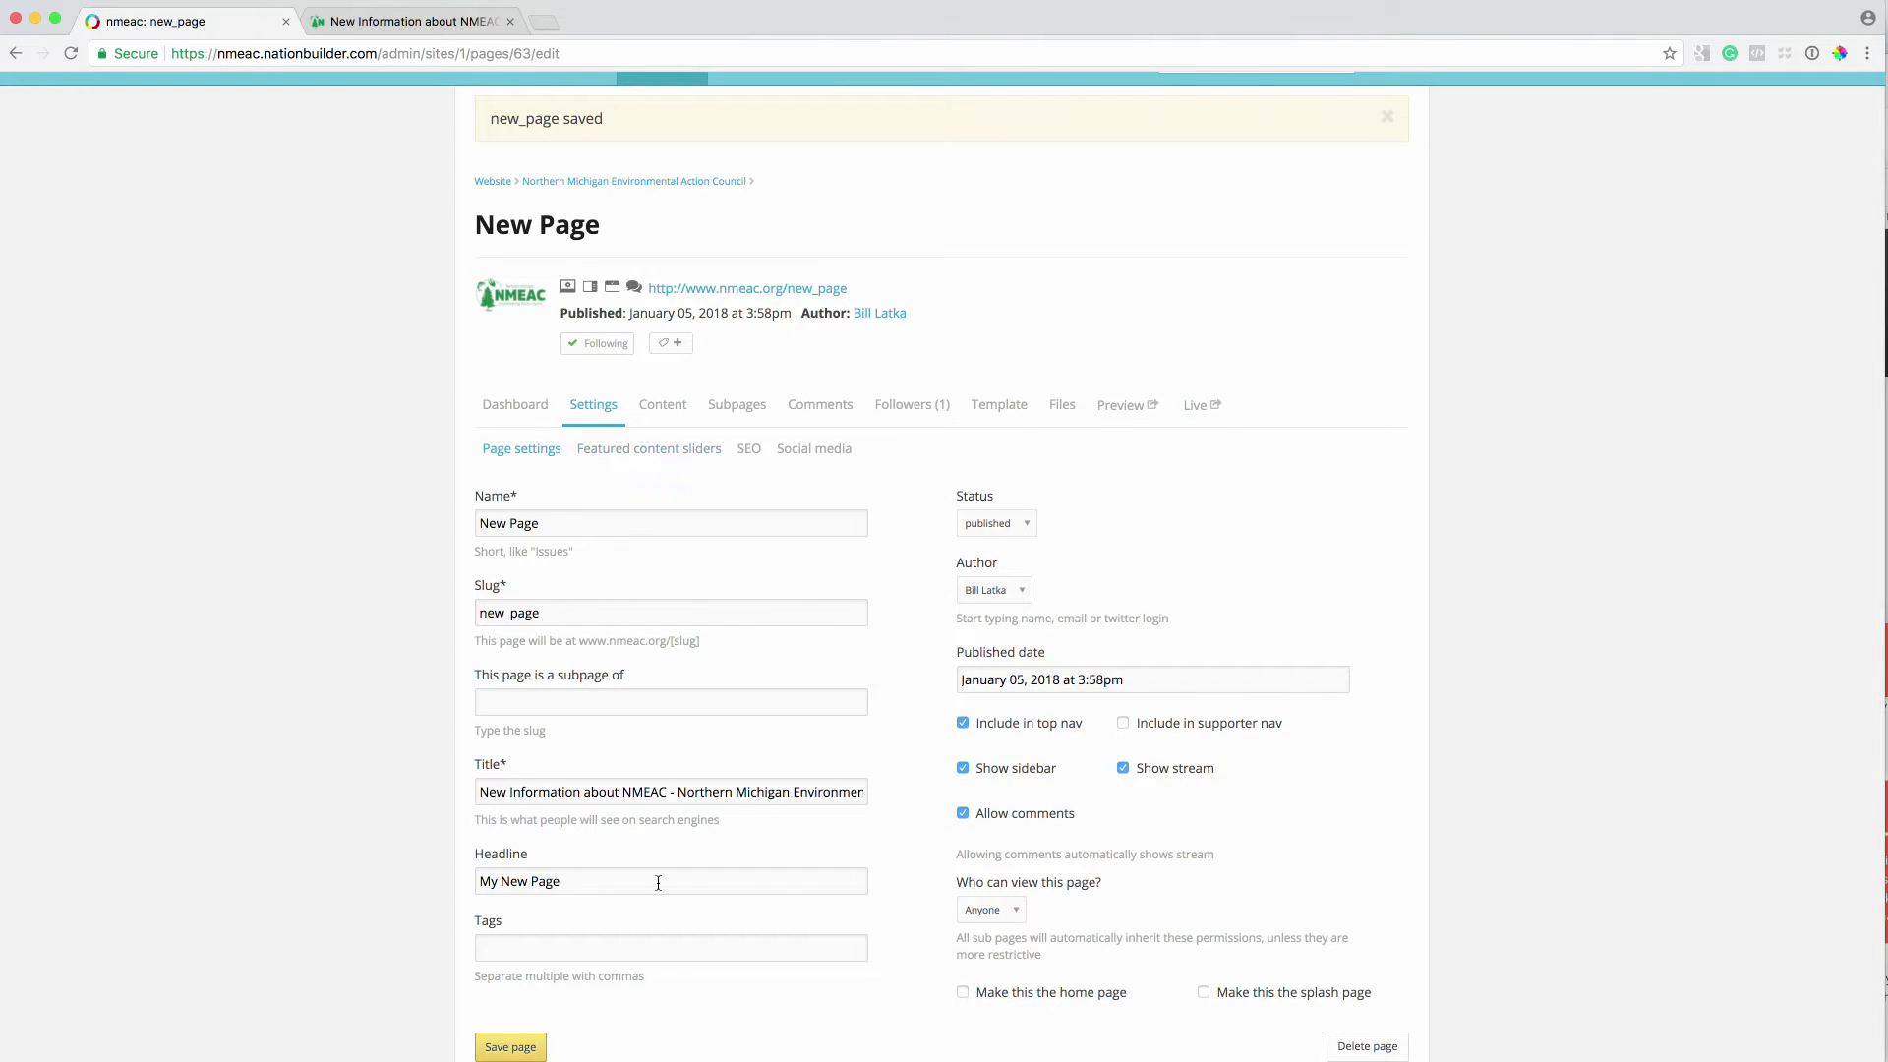
# Review the page's status options, set the status to unlisted and save the page
pyautogui.click(1028, 522)
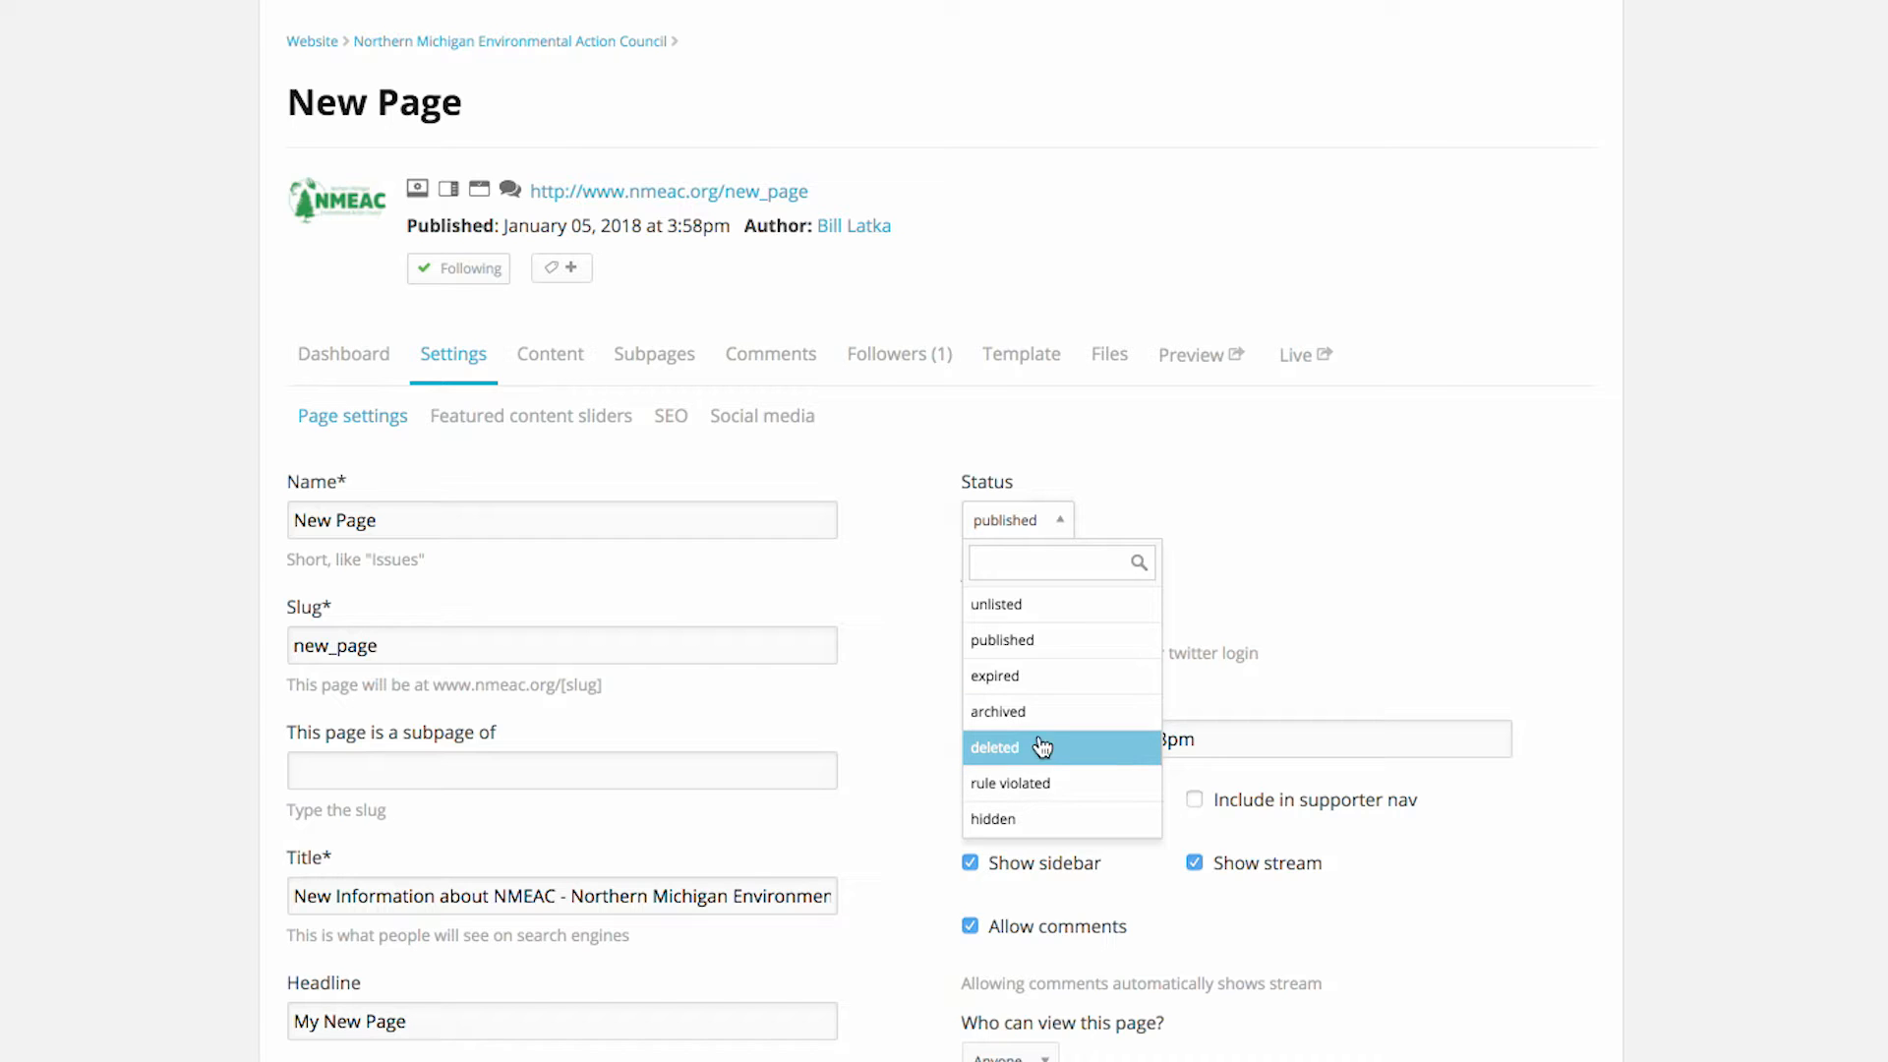
pyautogui.click(1304, 588)
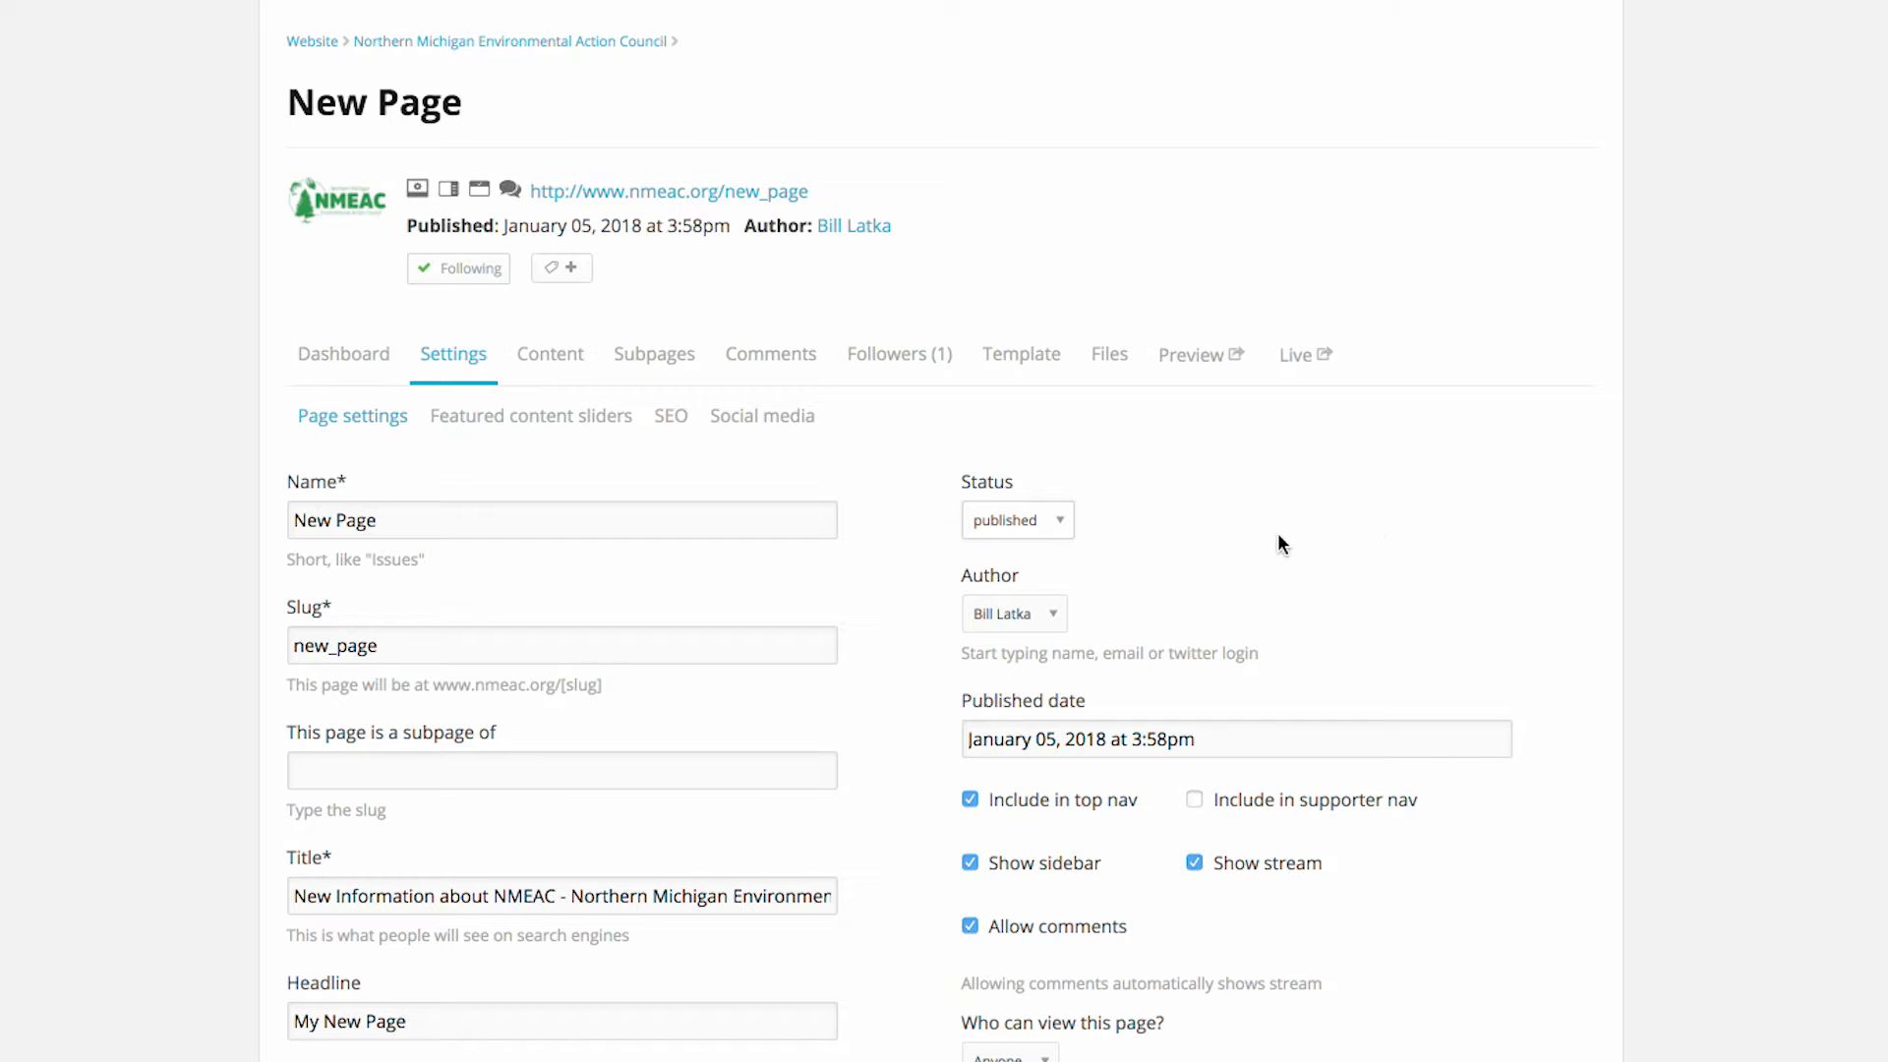
pyautogui.click(1070, 529)
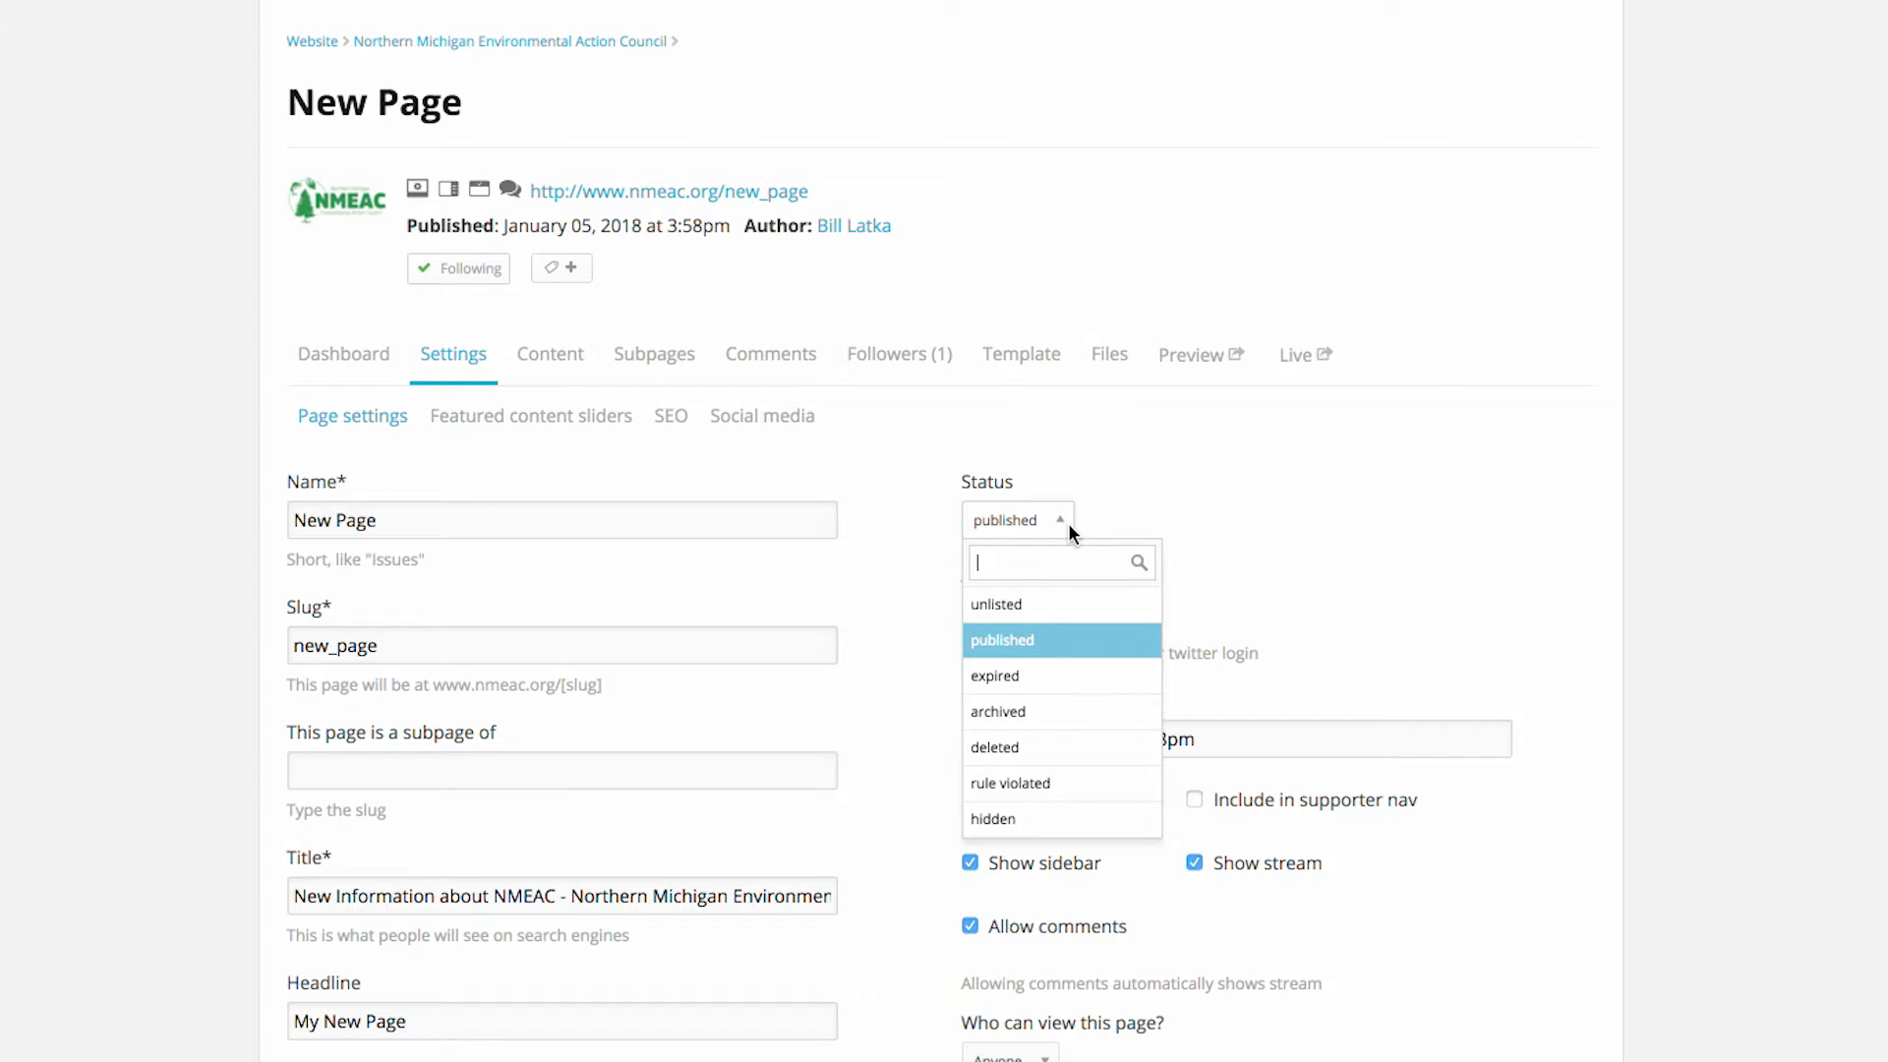
pyautogui.click(1010, 608)
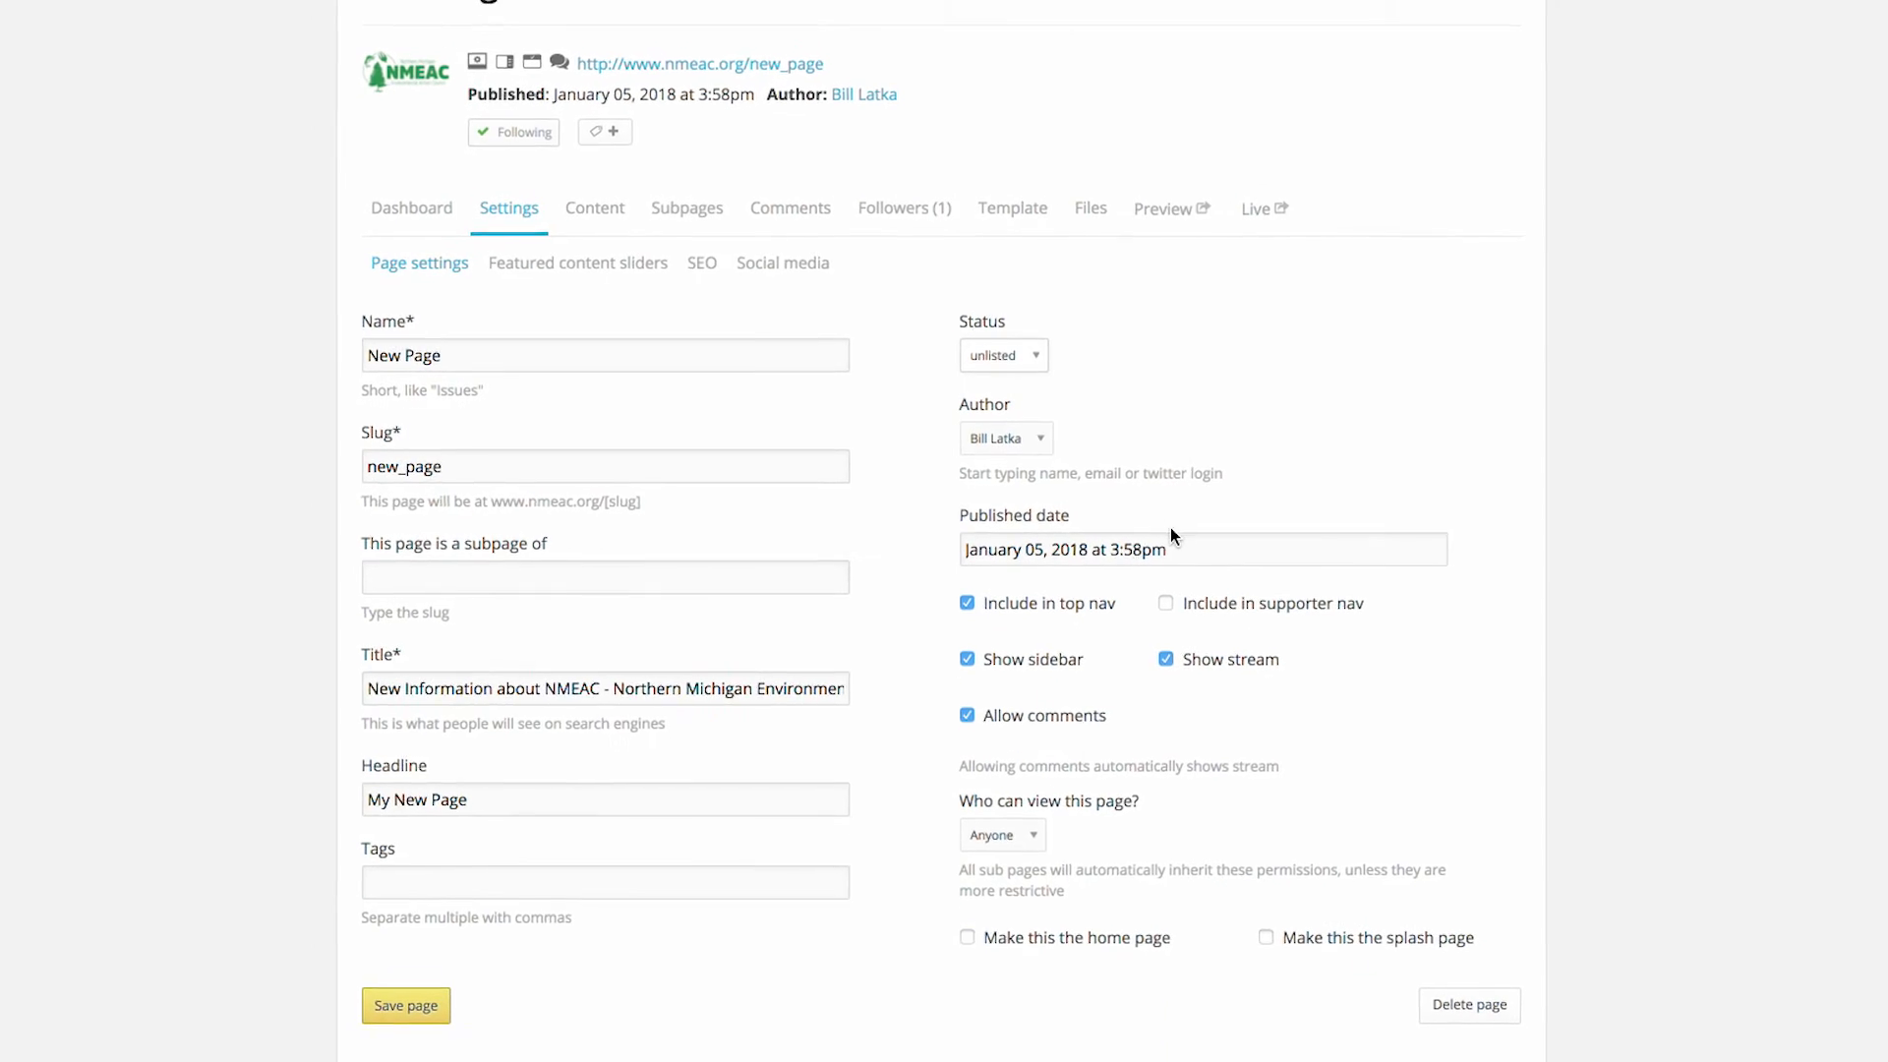
pyautogui.click(411, 1007)
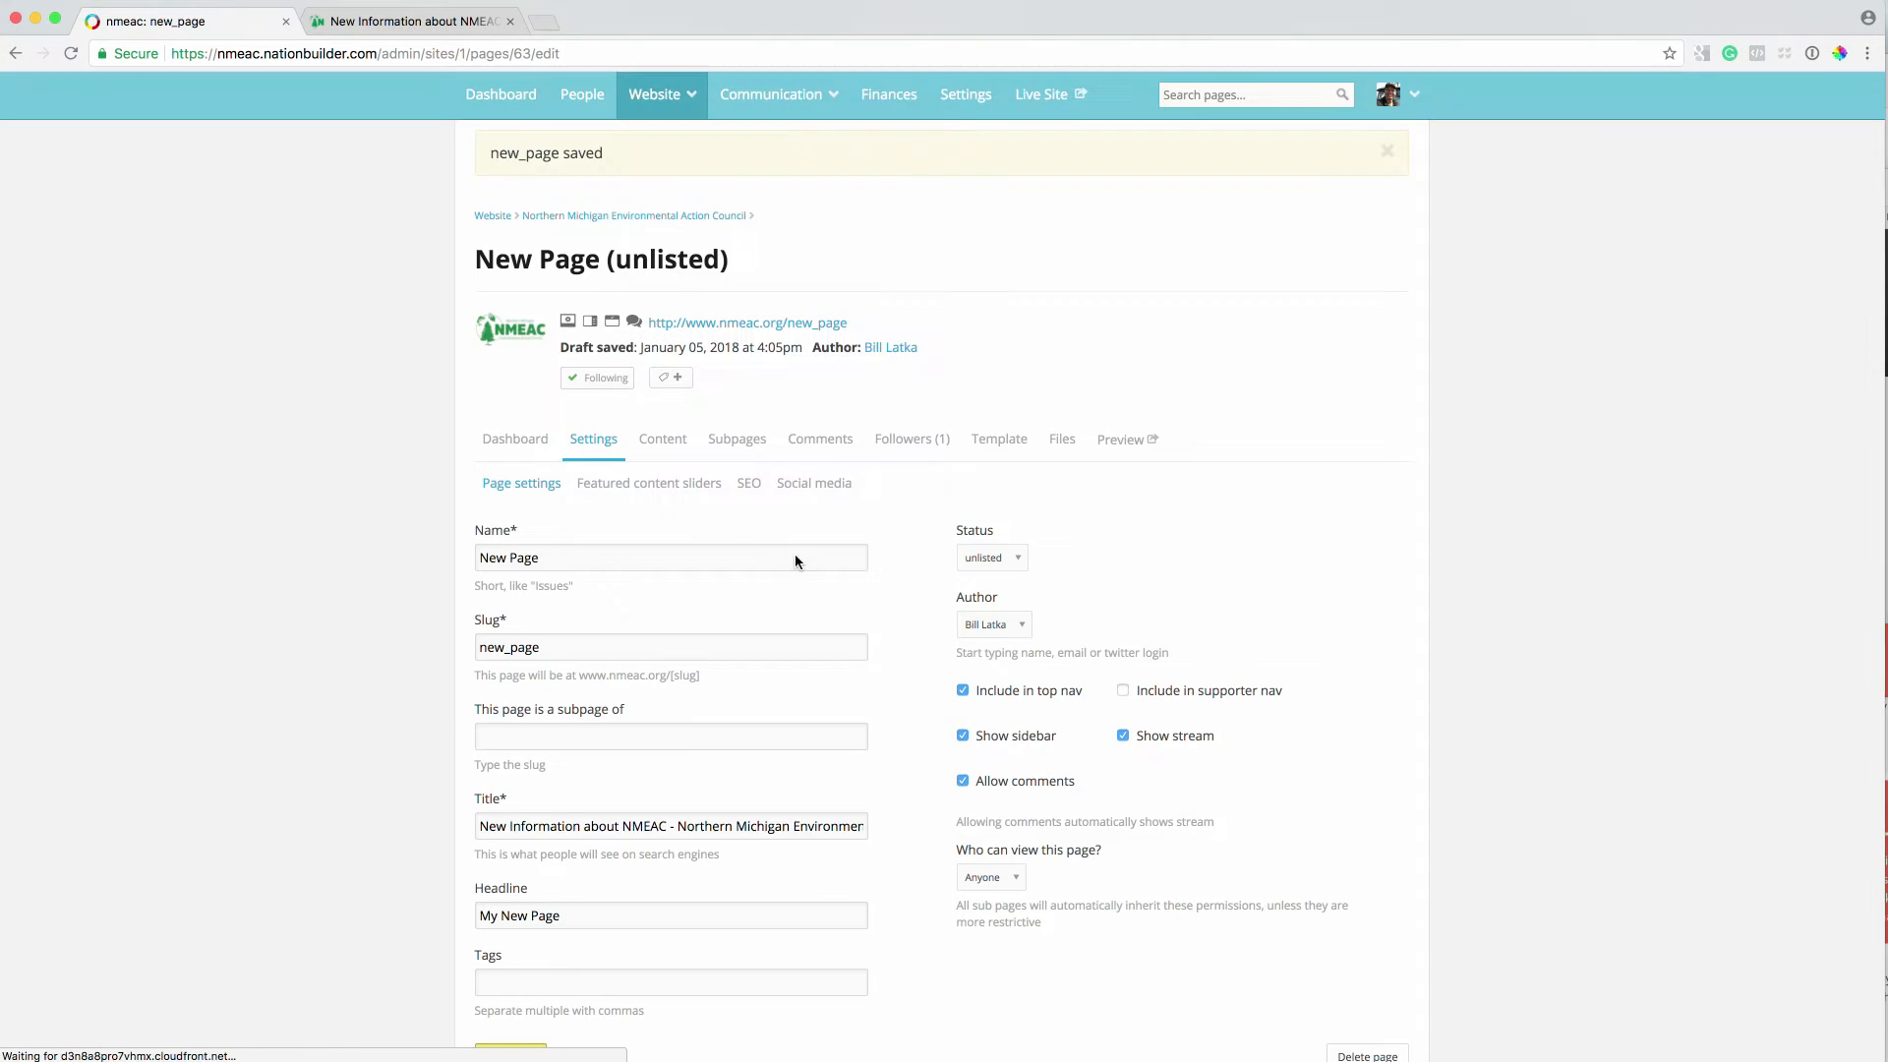
# Reload the live New Page to check its entry in the site navigation, and highlight its web address
pyautogui.click(412, 23)
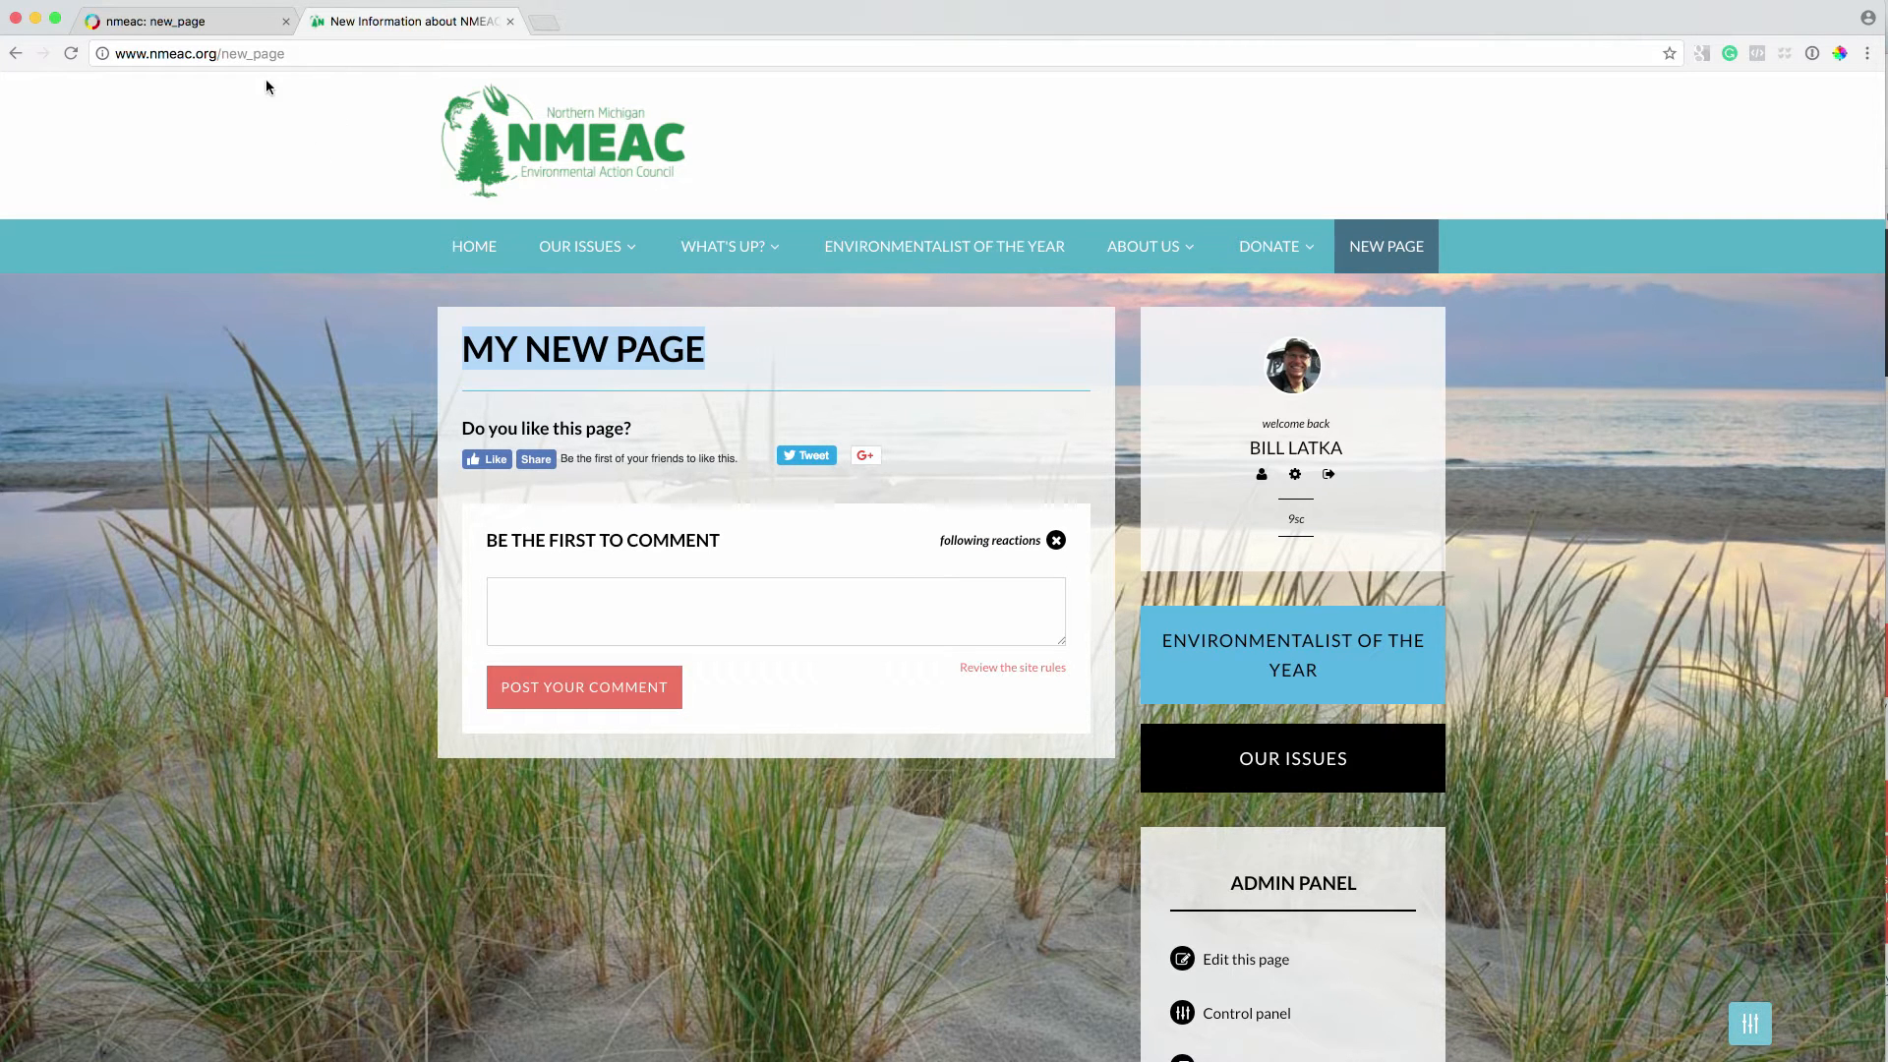
pyautogui.doubleClick(218, 57)
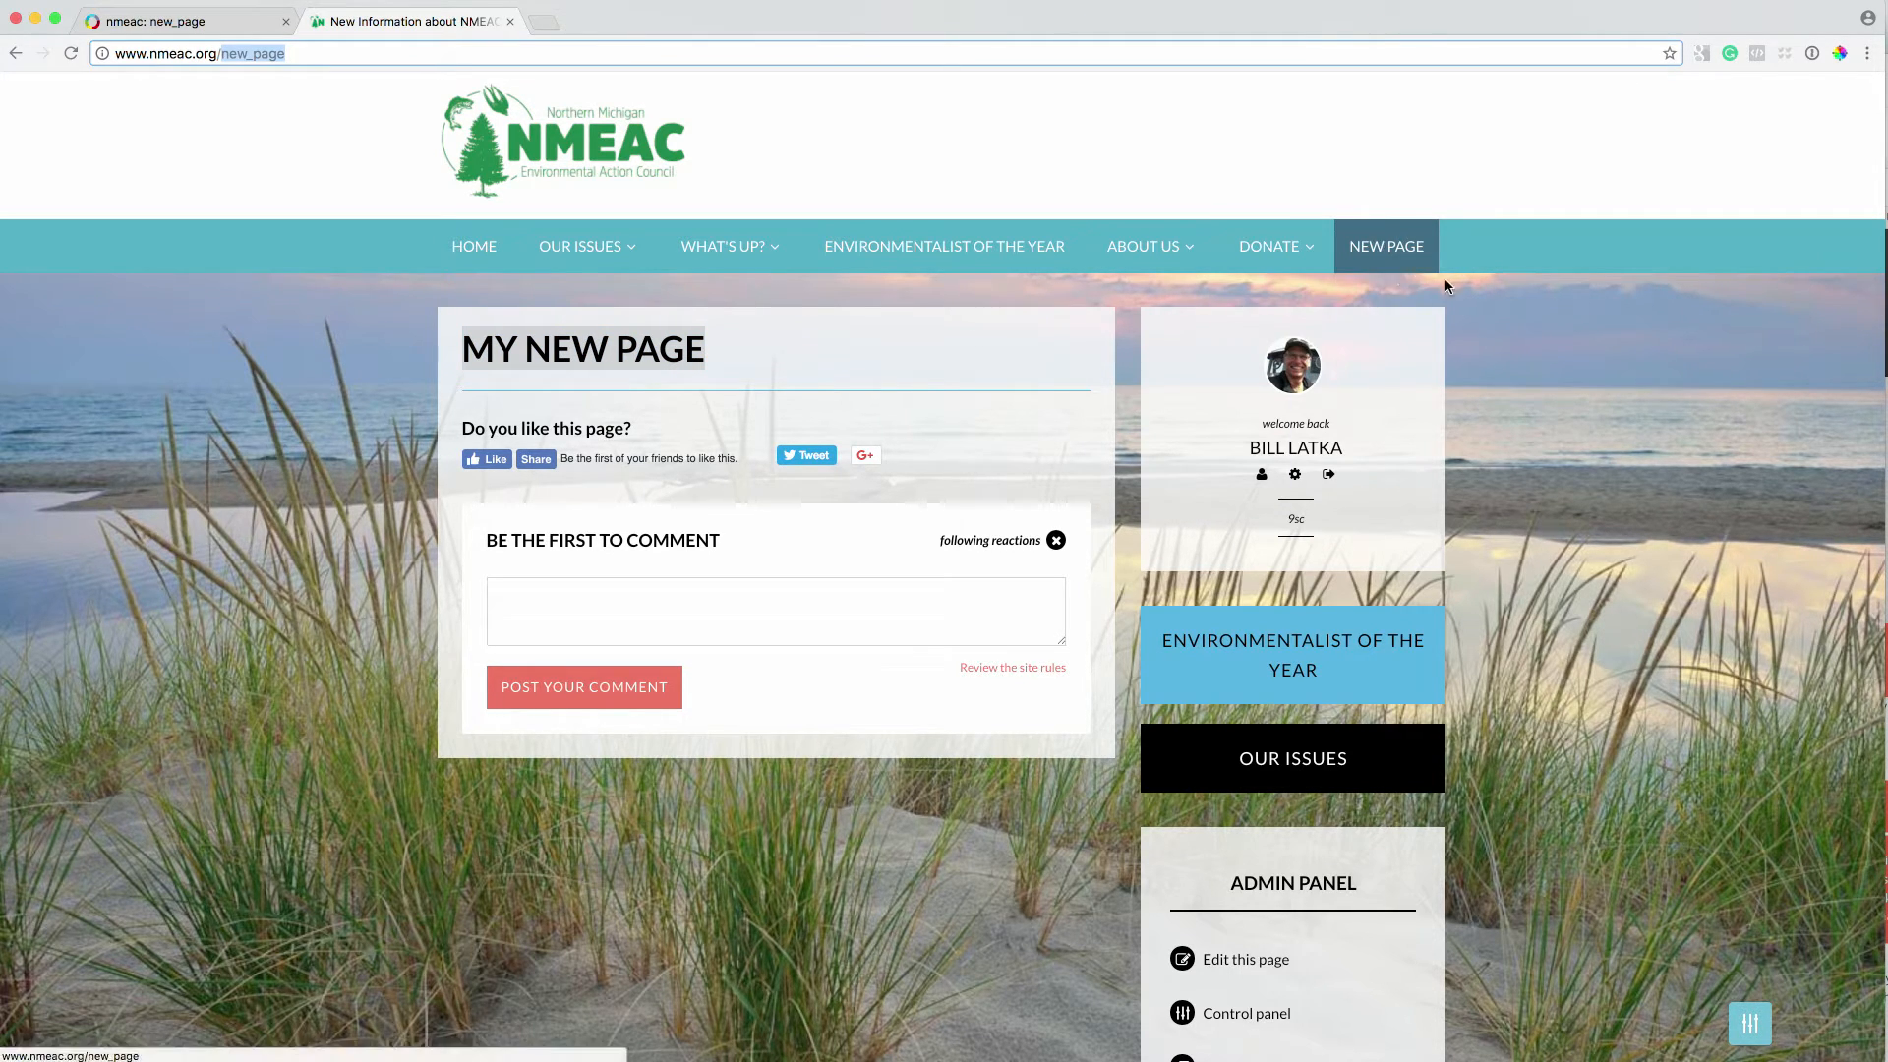
pyautogui.press('super+t')
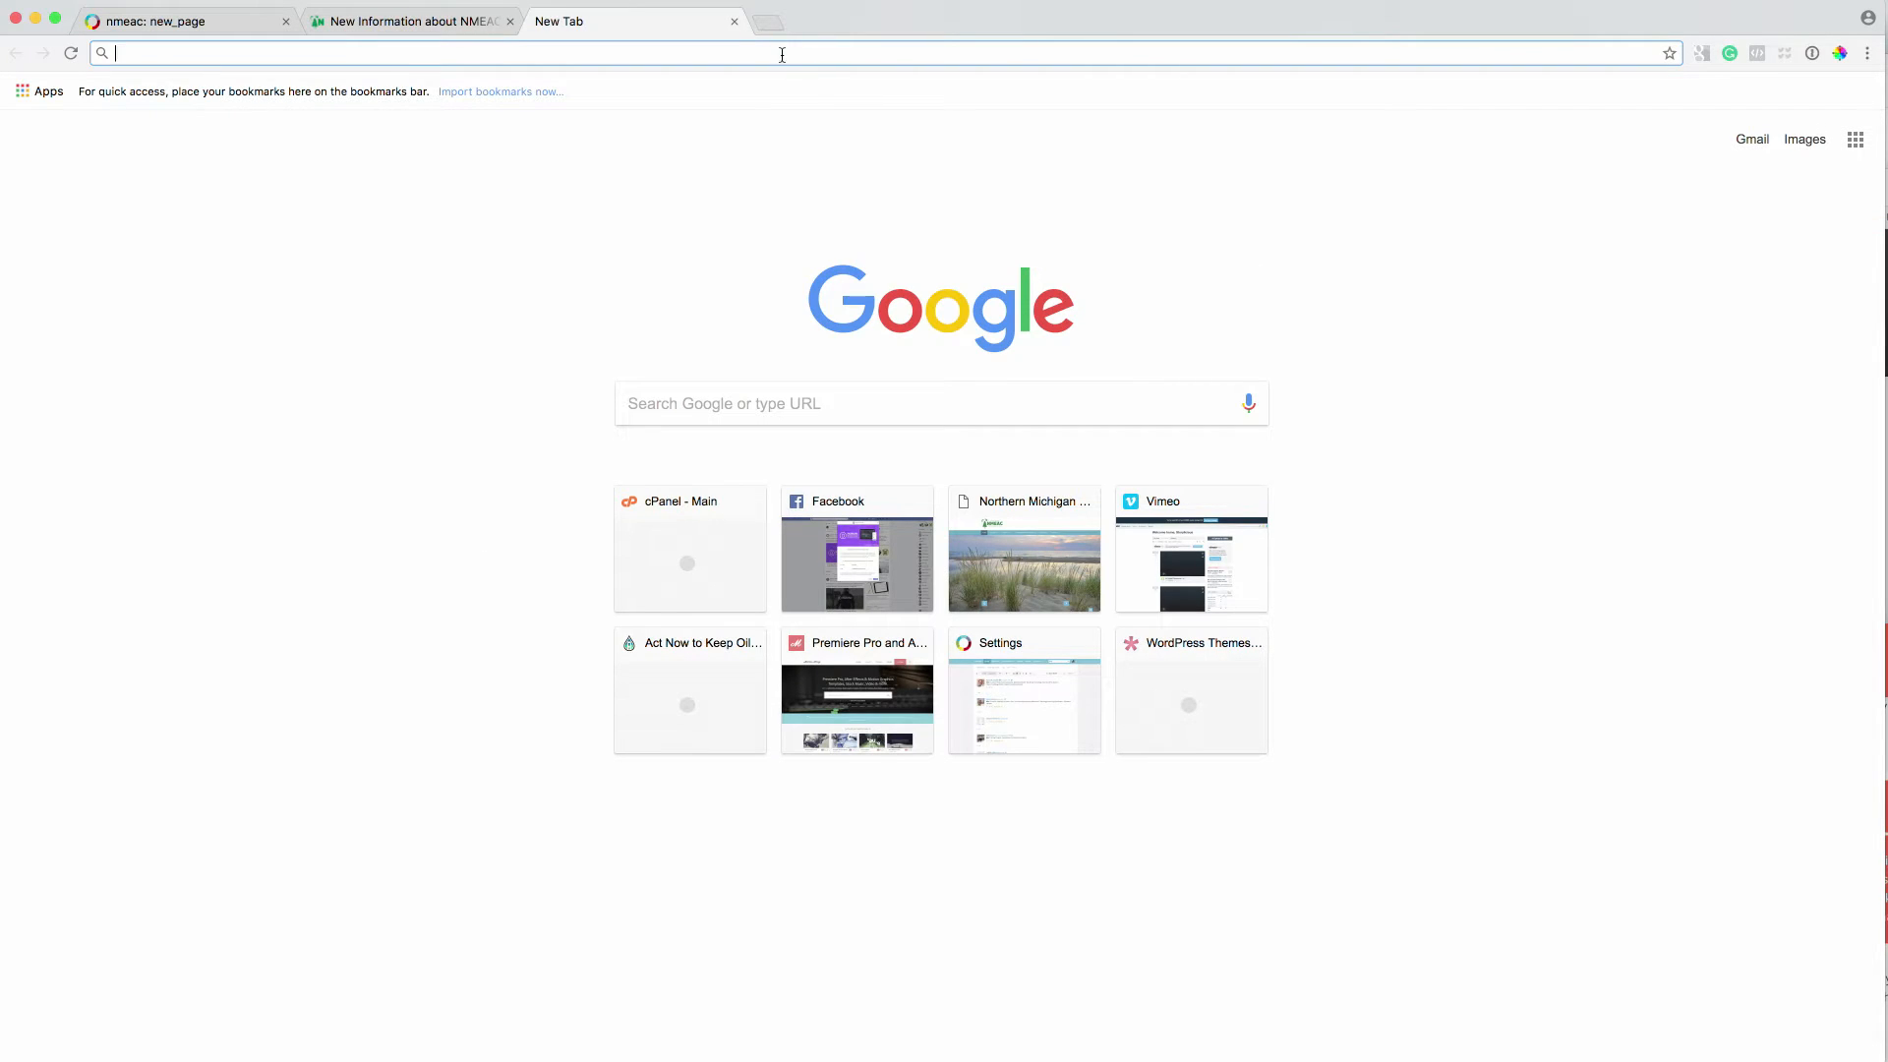
pyautogui.click(734, 22)
pyautogui.moveTo(1315, 245)
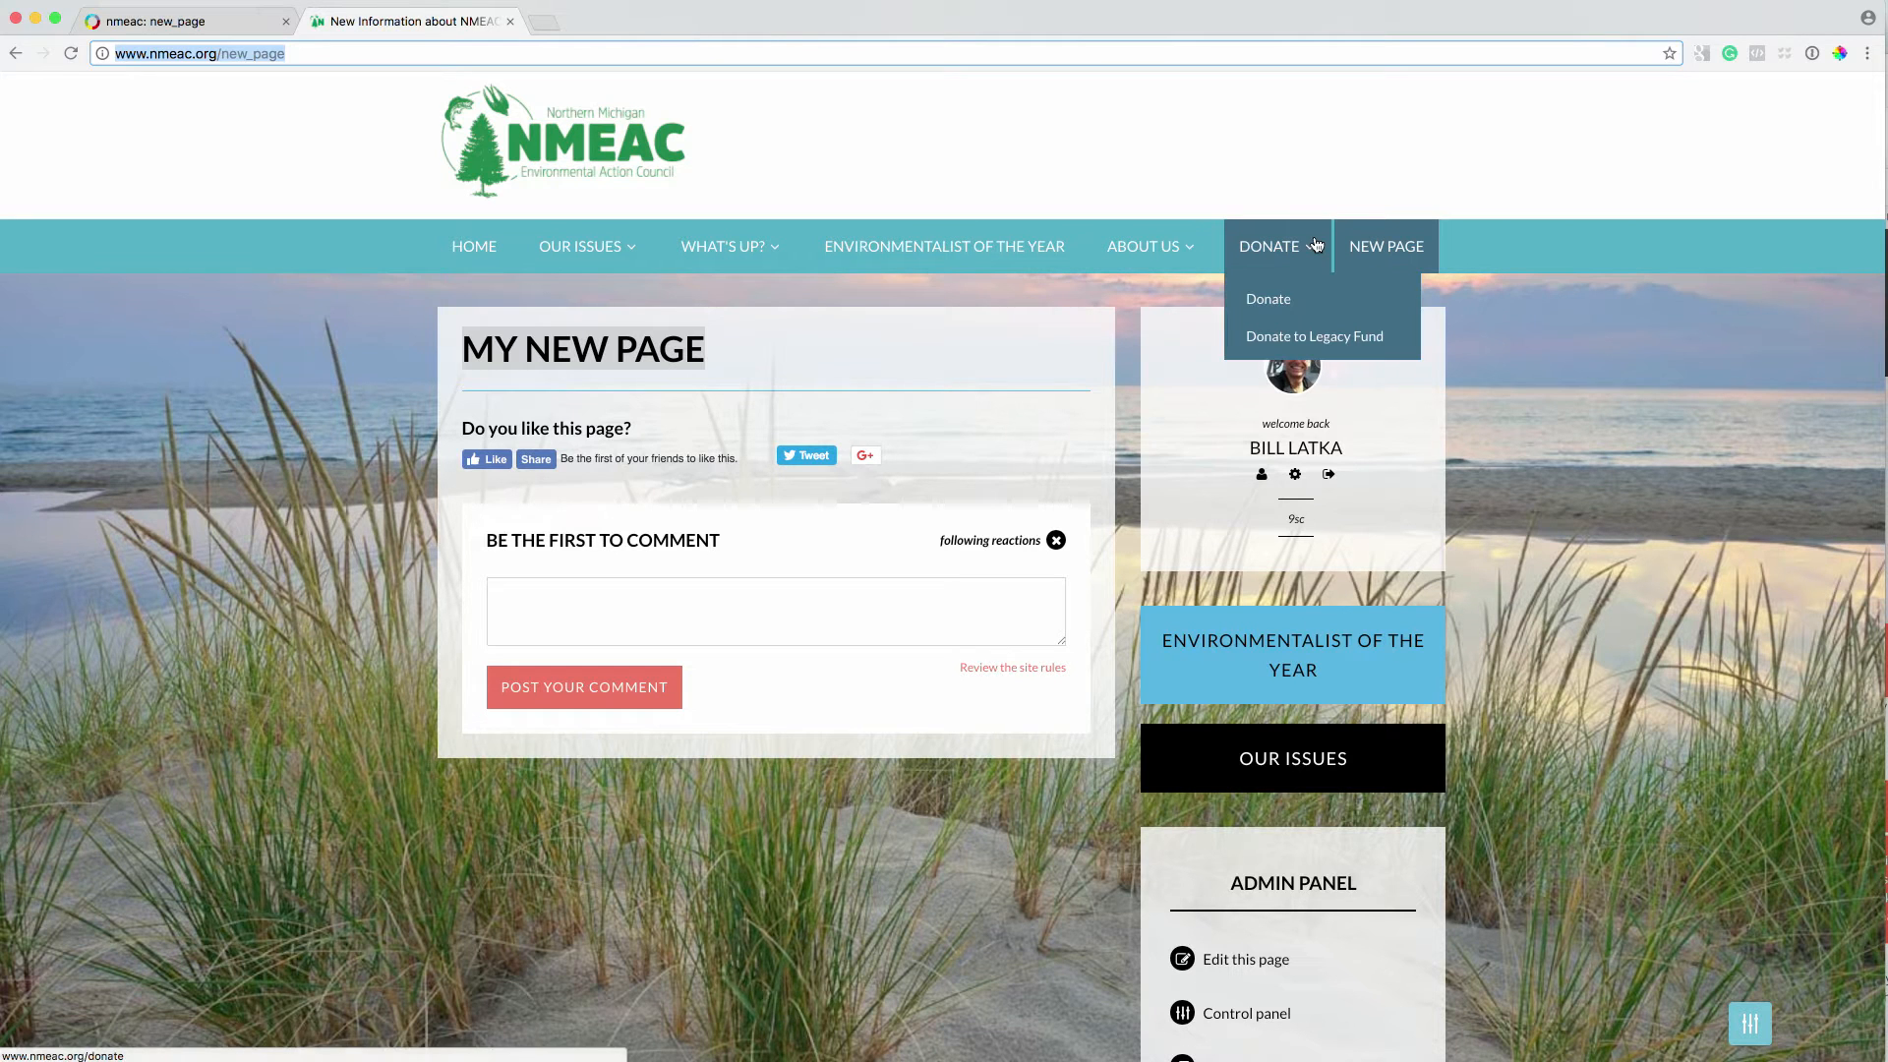
pyautogui.click(1406, 261)
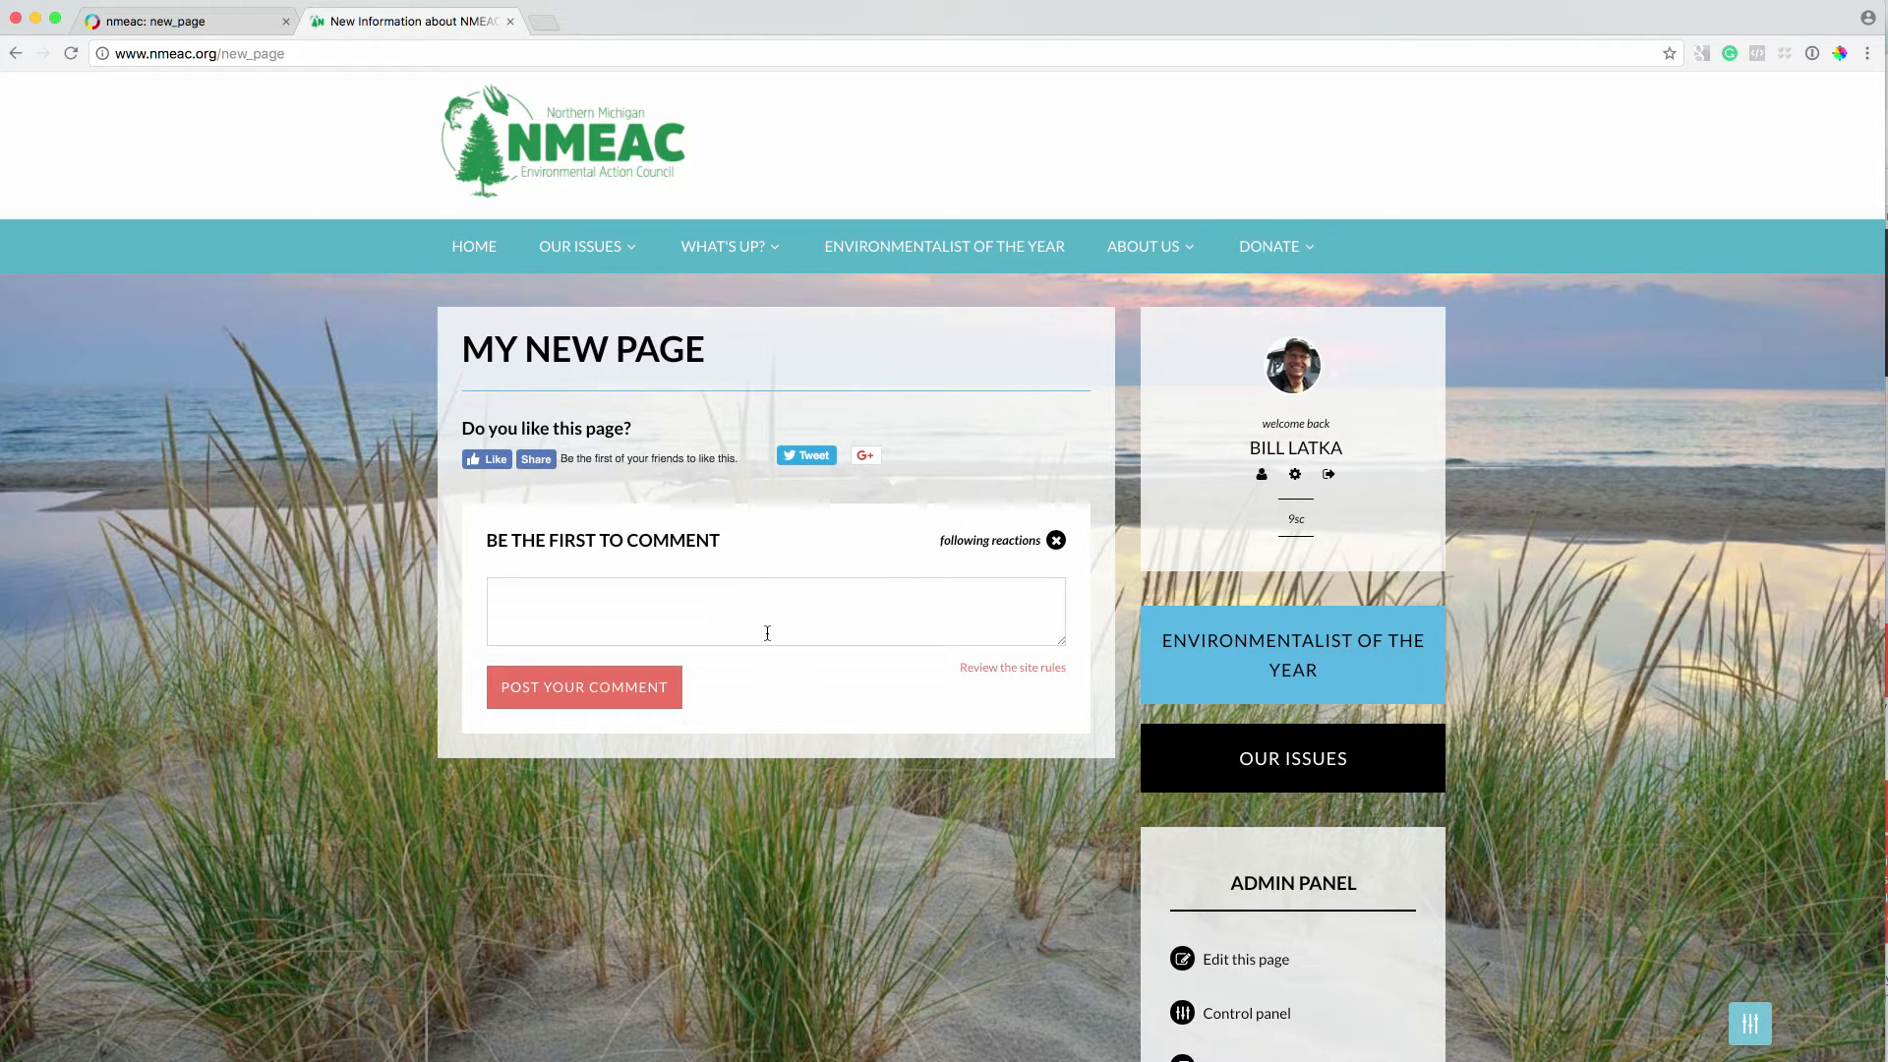
pyautogui.click(230, 57)
pyautogui.click(230, 57)
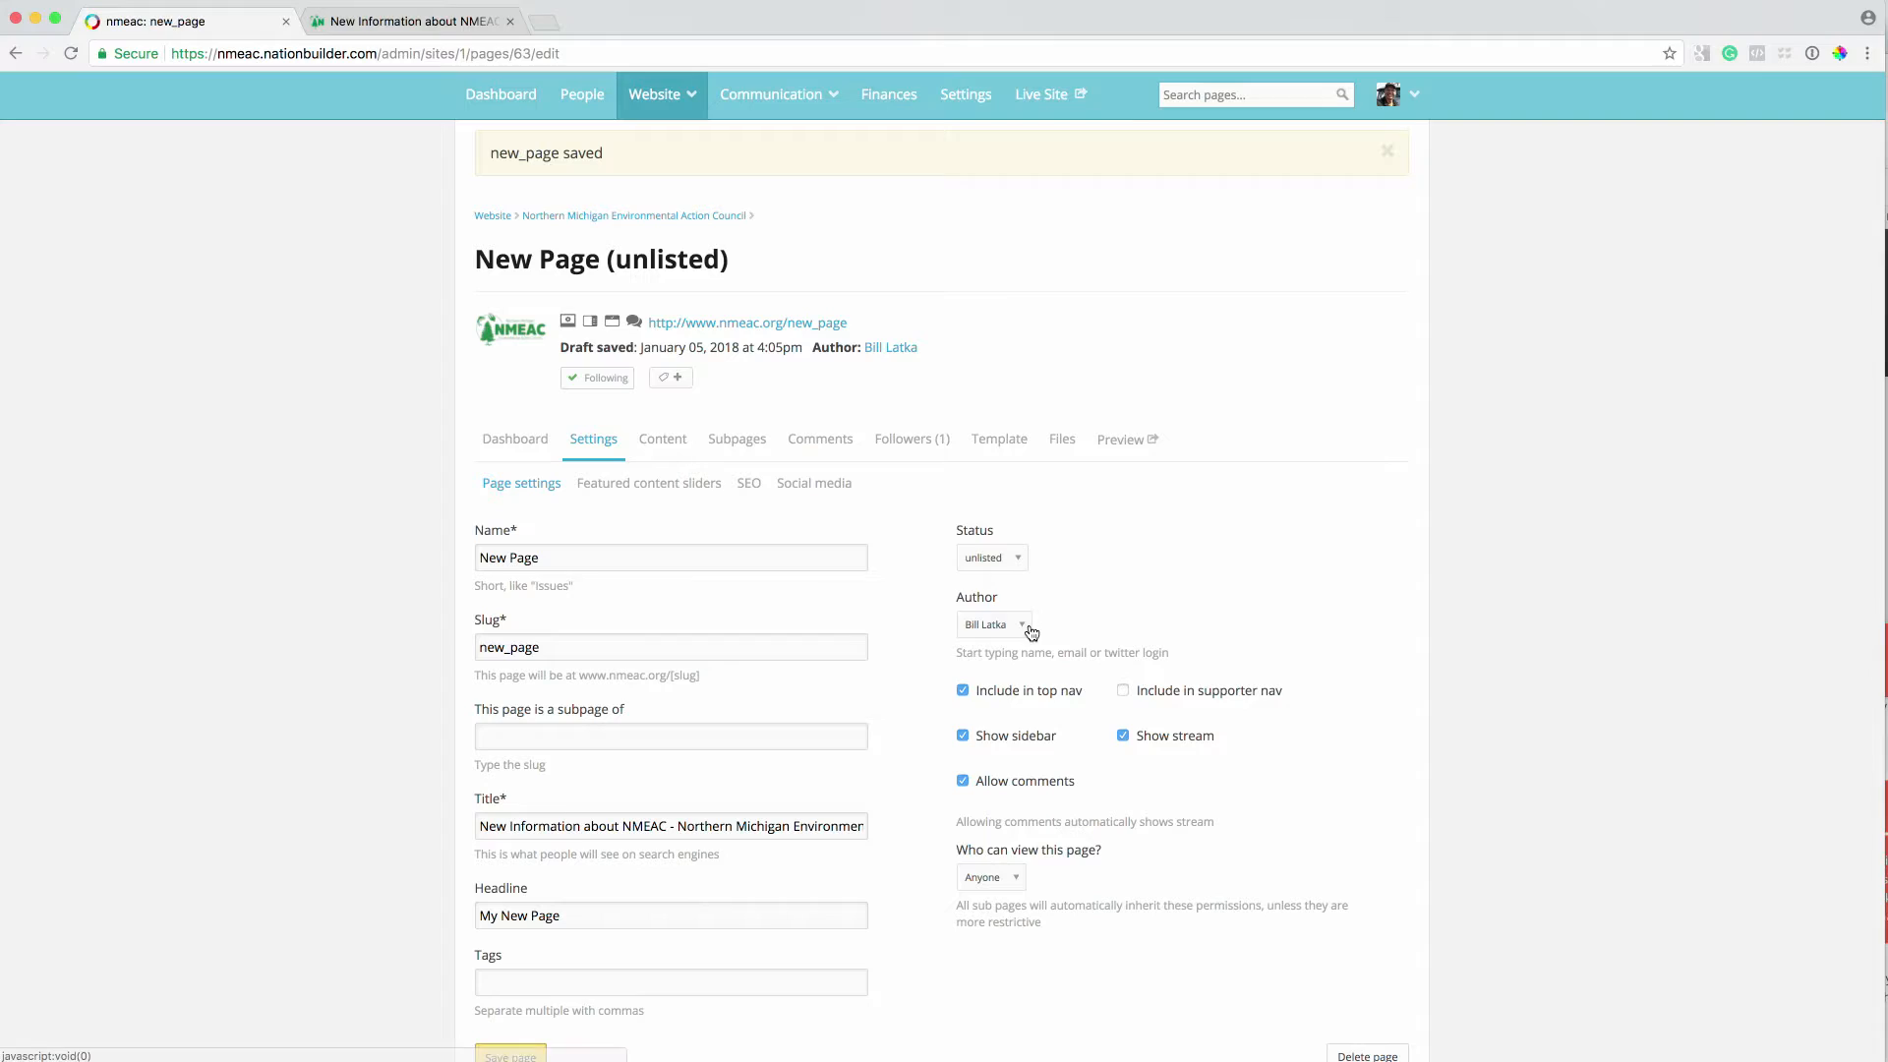
# Search the page's author choices by a person's first name, then close the list without selecting anyone
pyautogui.click(1023, 625)
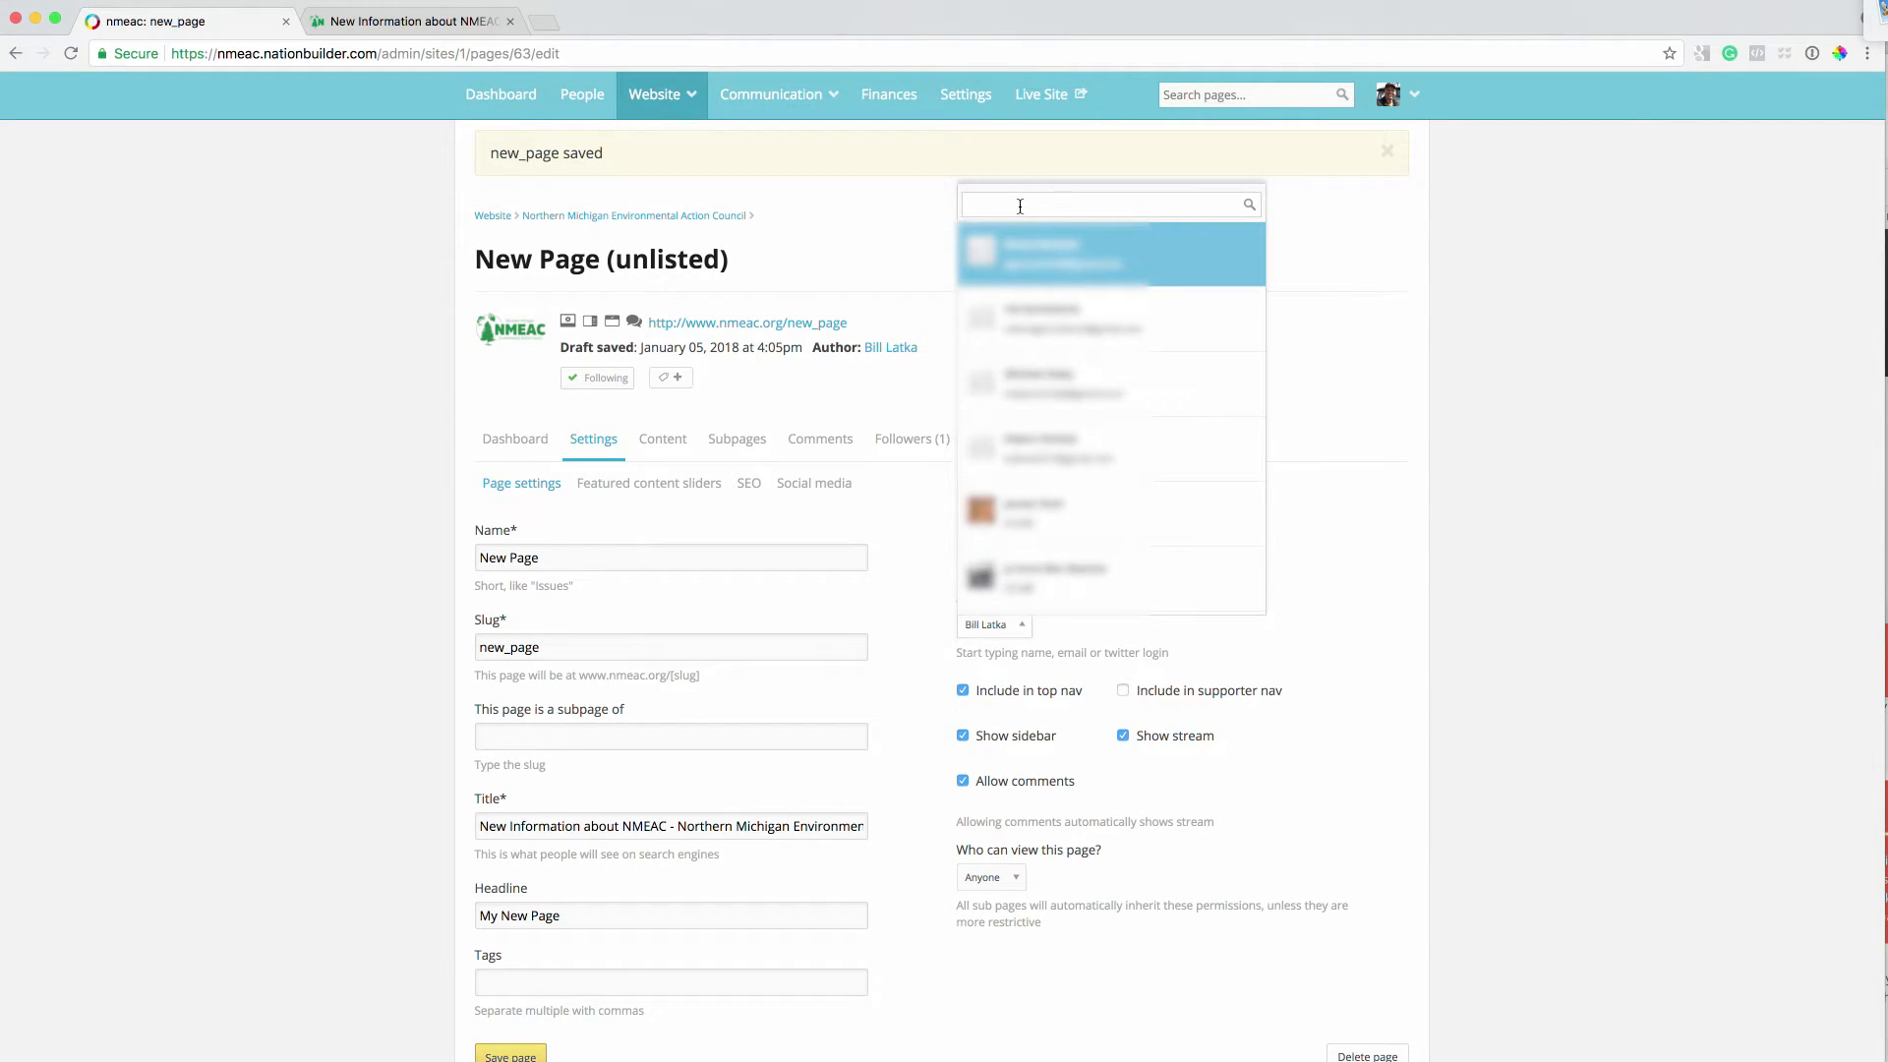
pyautogui.write('john')
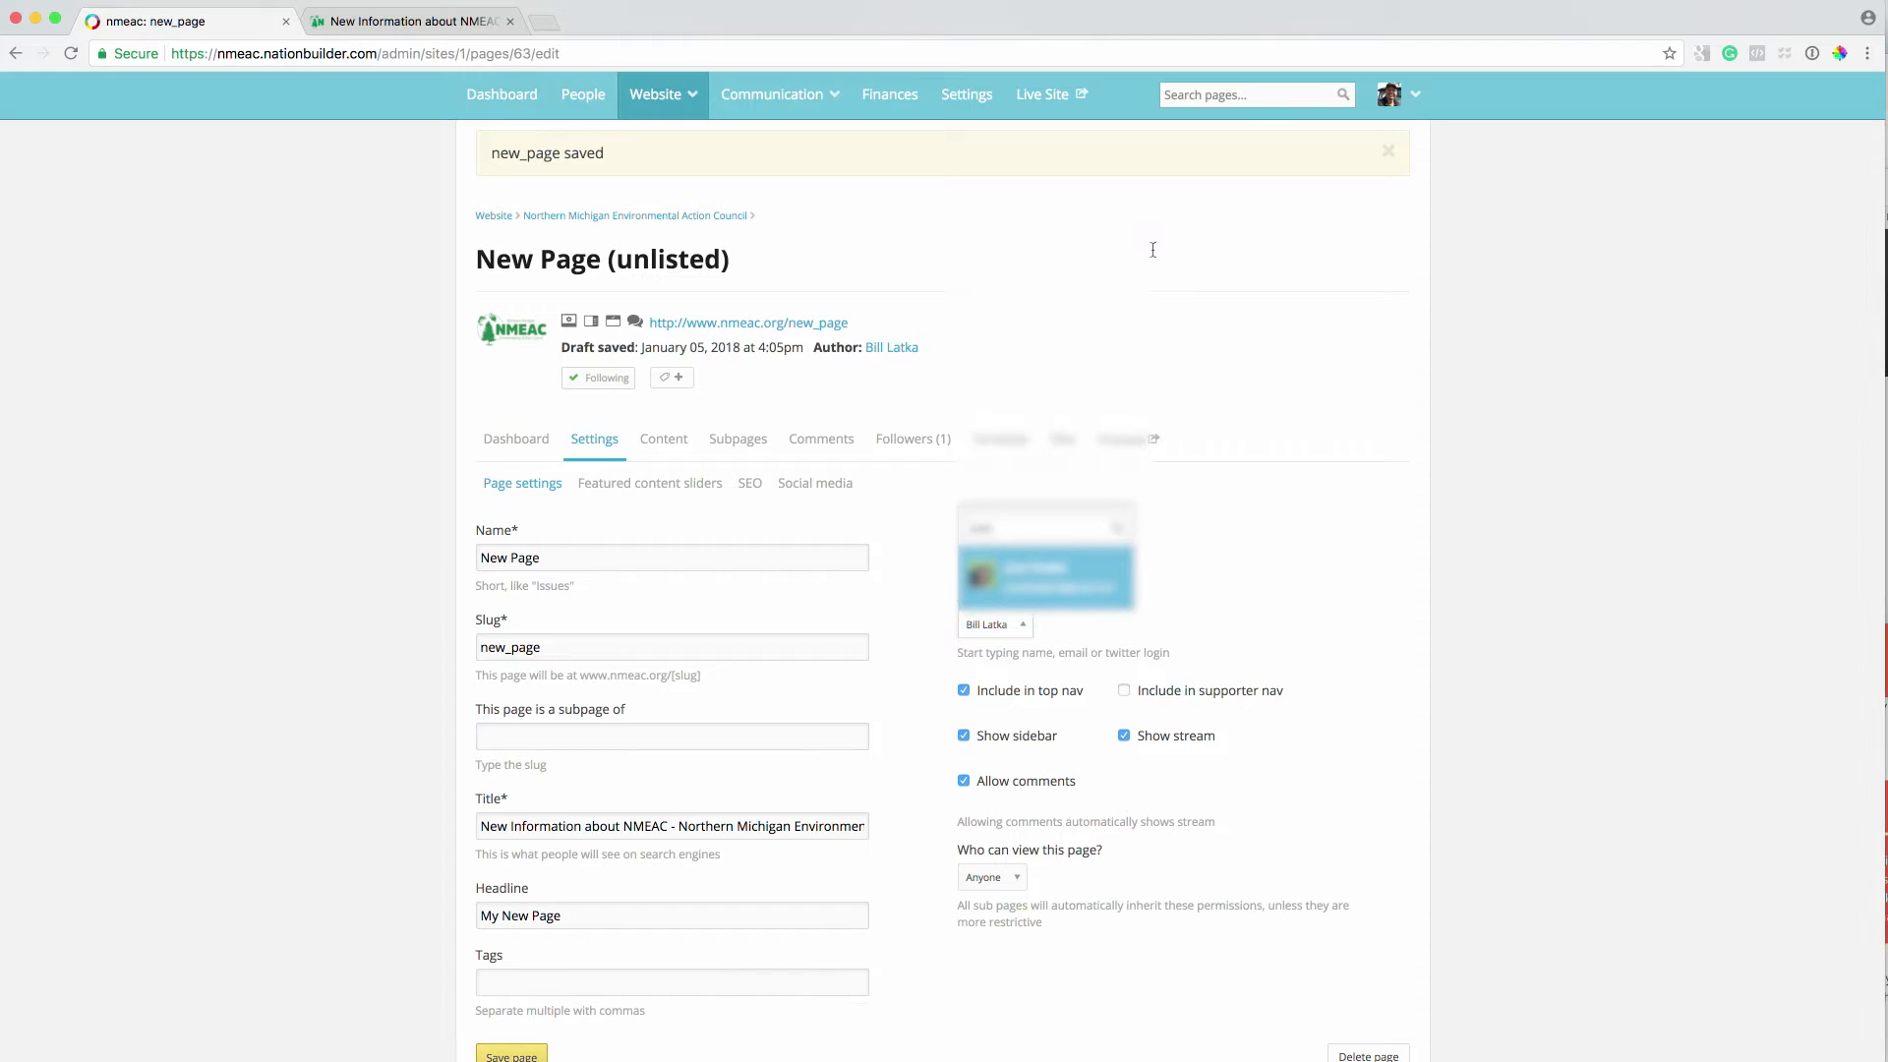
pyautogui.click(1303, 552)
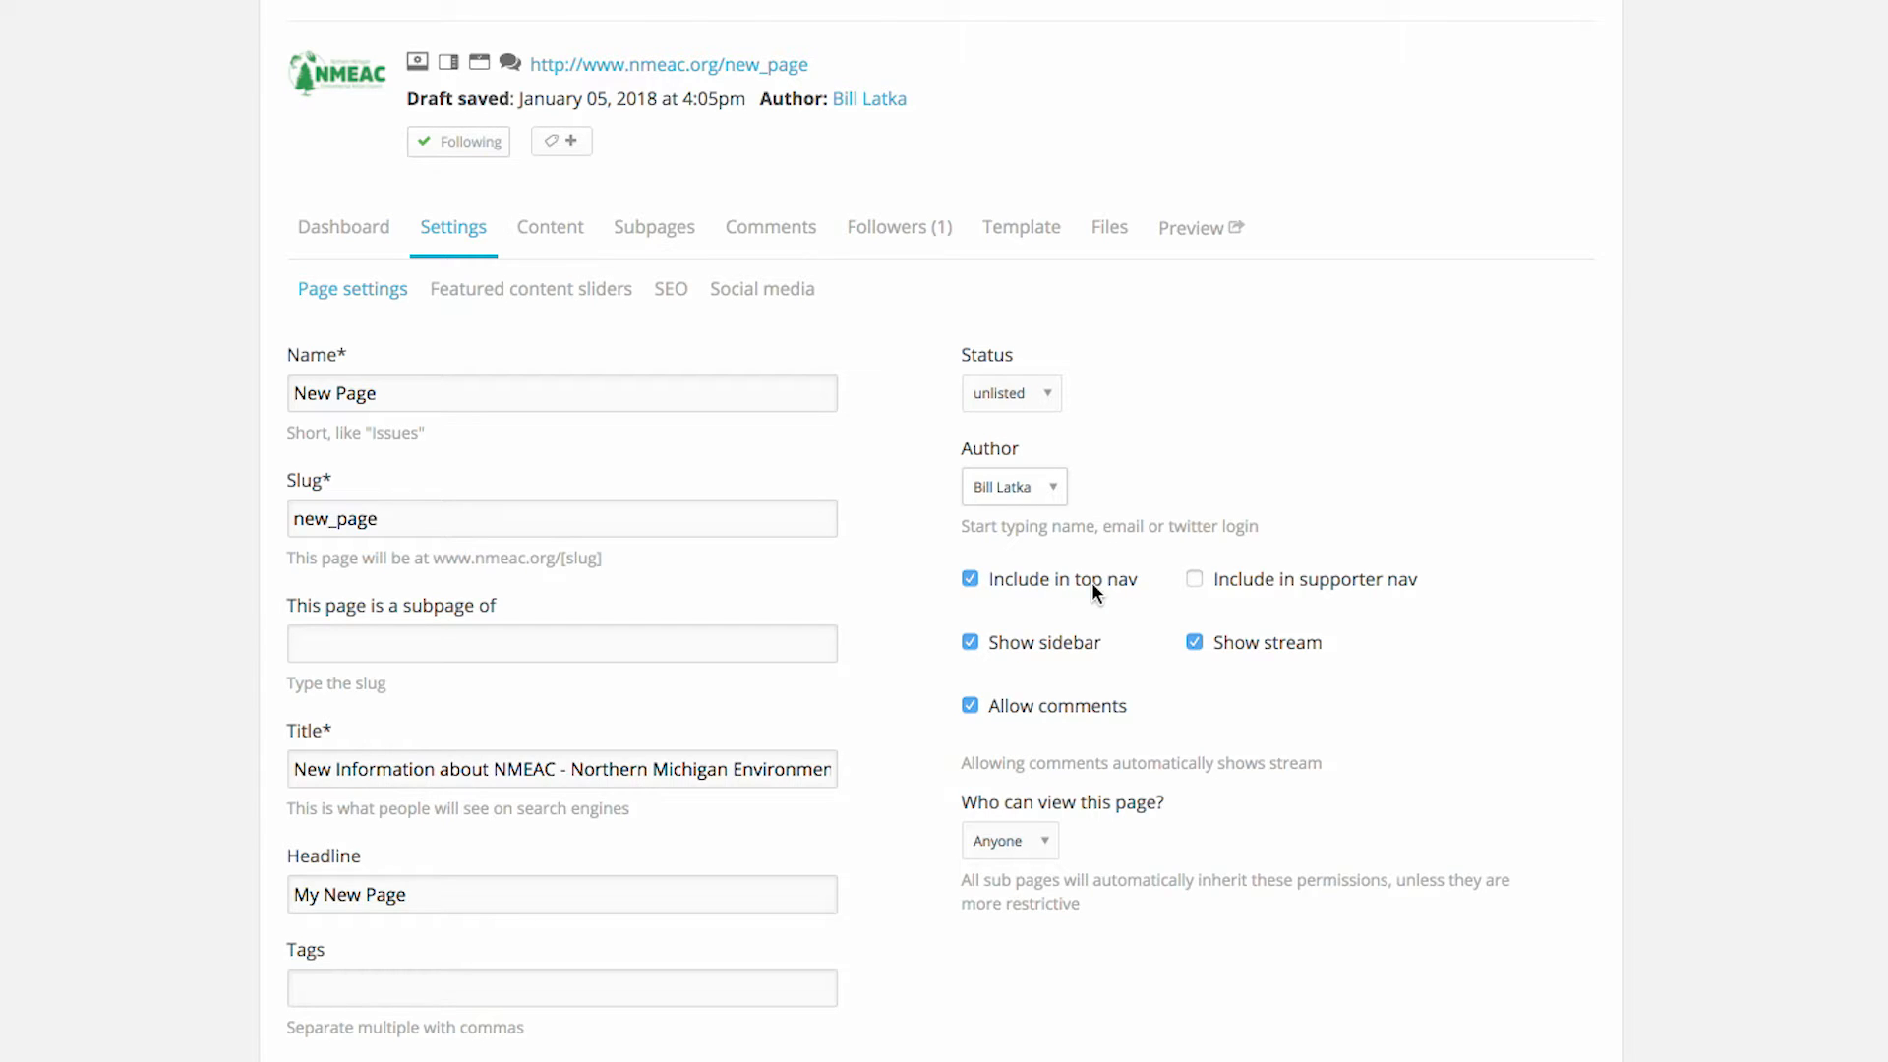
# Turn off the page's sidebar, stream and comments in its settings, save it and check the live page
pyautogui.click(970, 579)
pyautogui.click(970, 641)
pyautogui.scroll(-2, 911, 657)
pyautogui.click(338, 897)
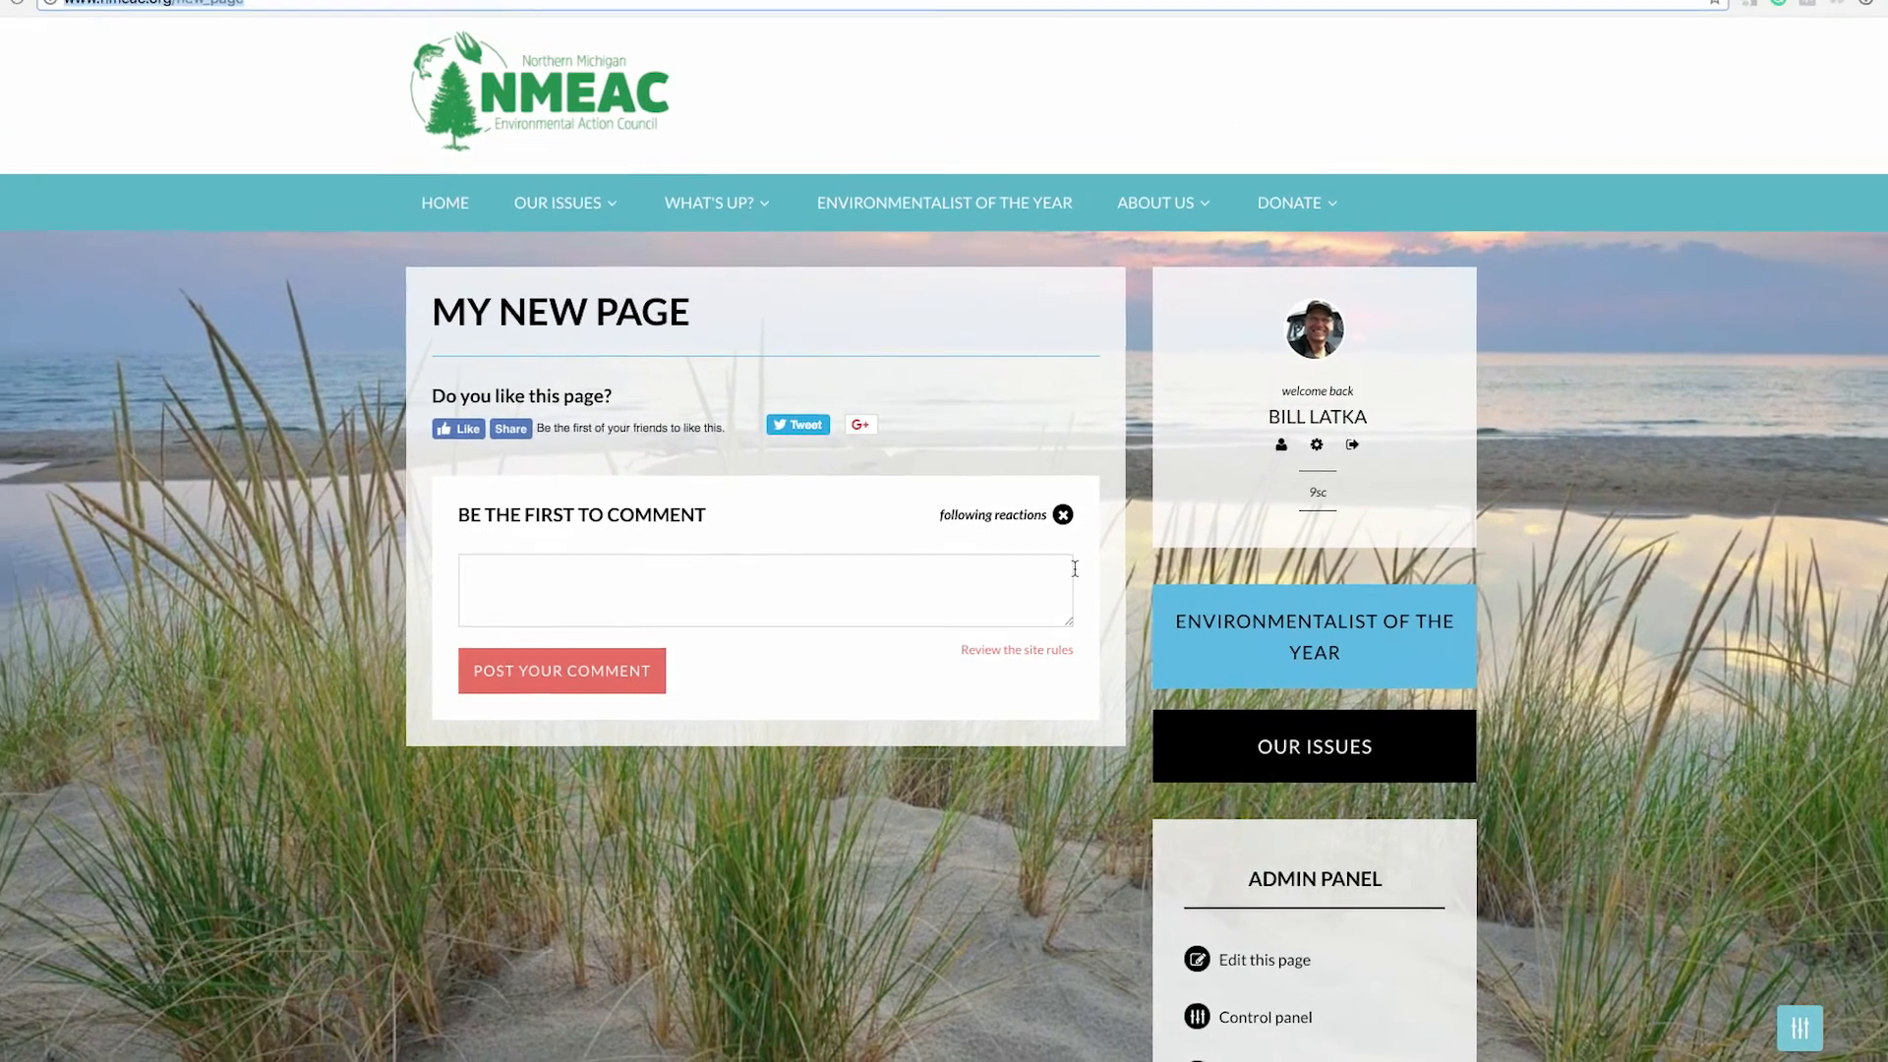
pyautogui.press('Return')
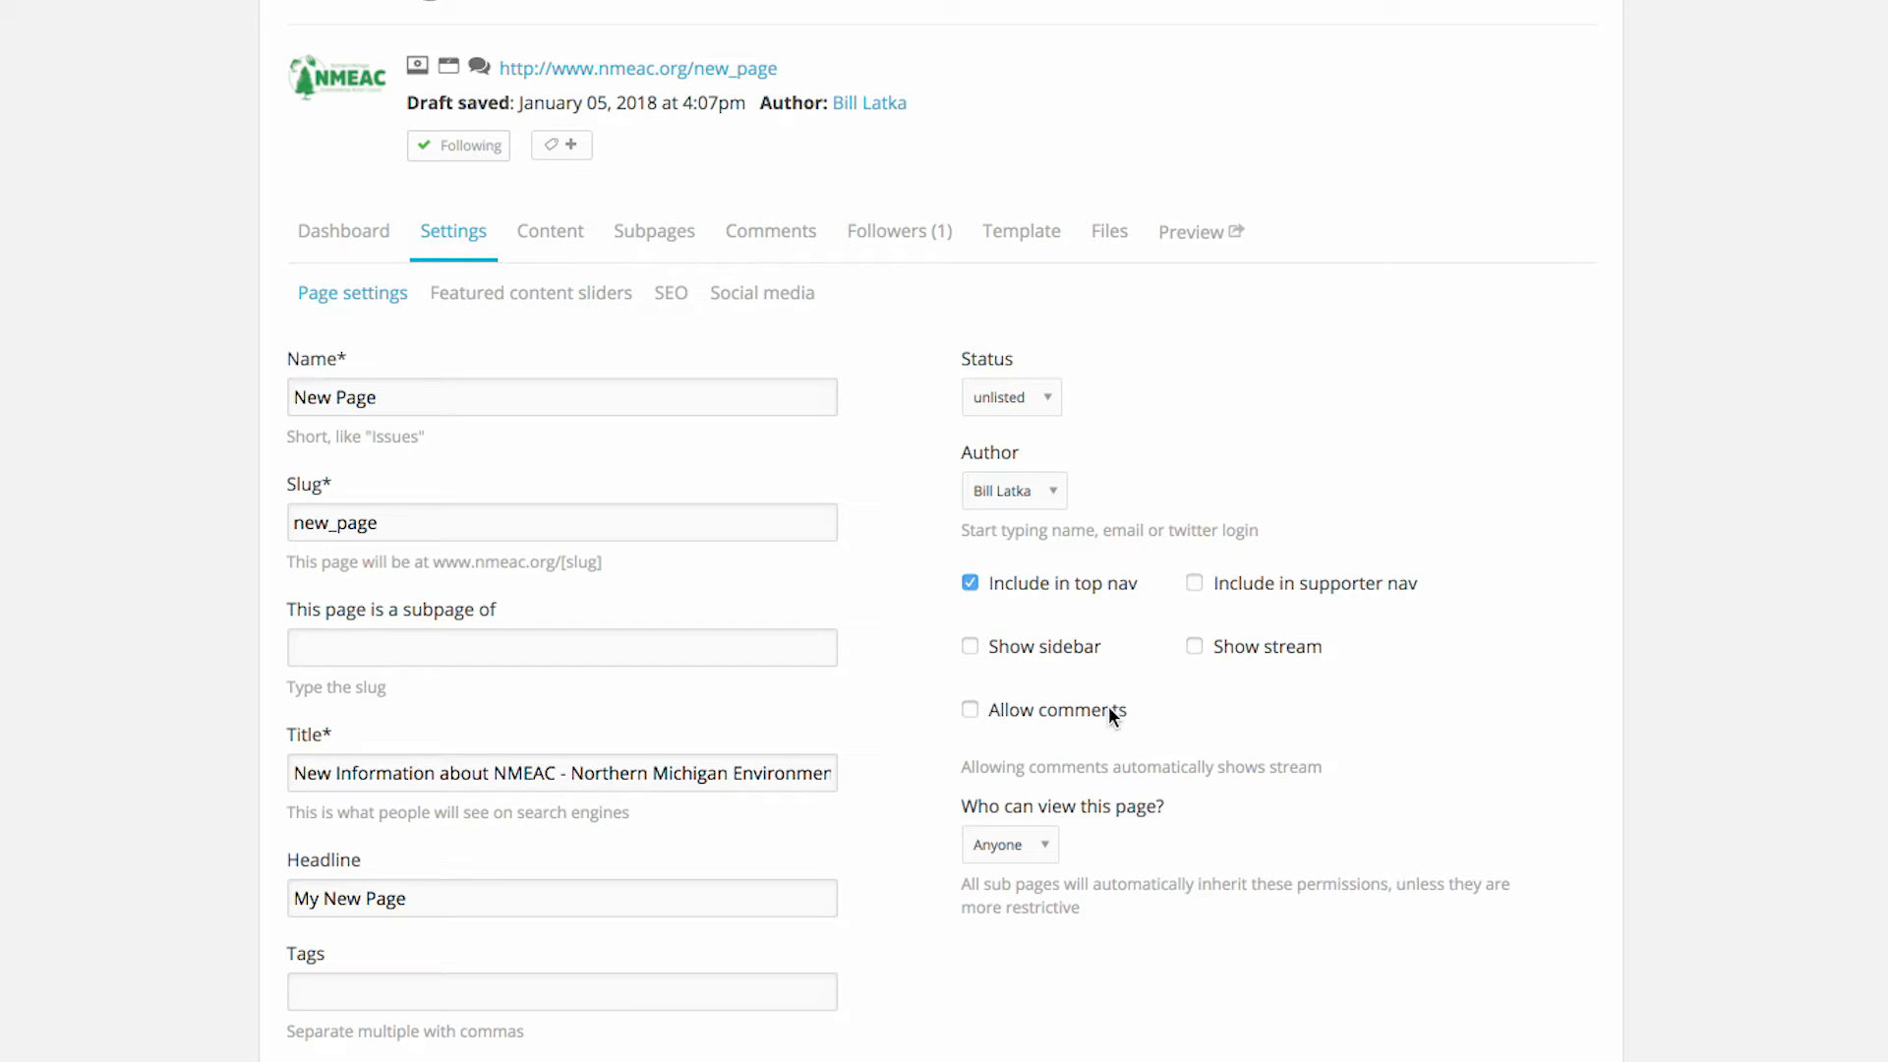
pyautogui.scroll(-1, 1130, 712)
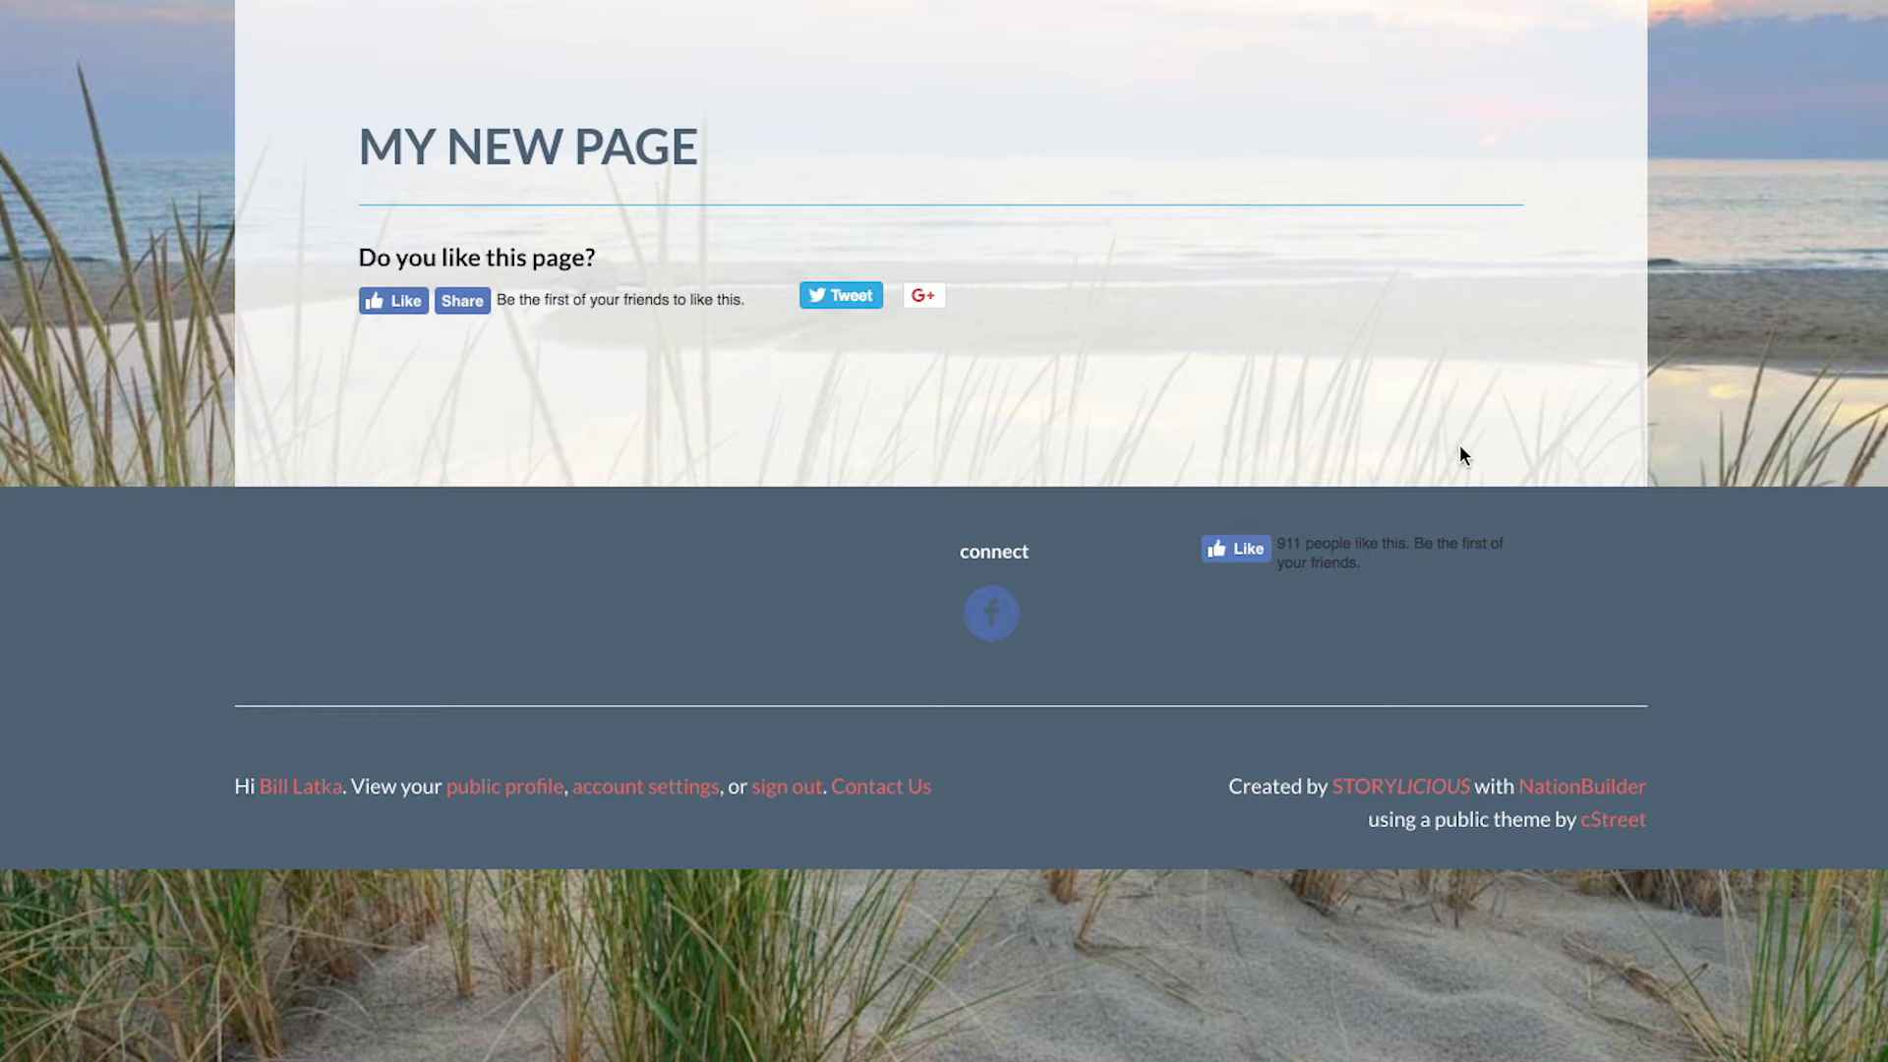
pyautogui.scroll(-1, 1459, 450)
pyautogui.scroll(-1, 1223, 450)
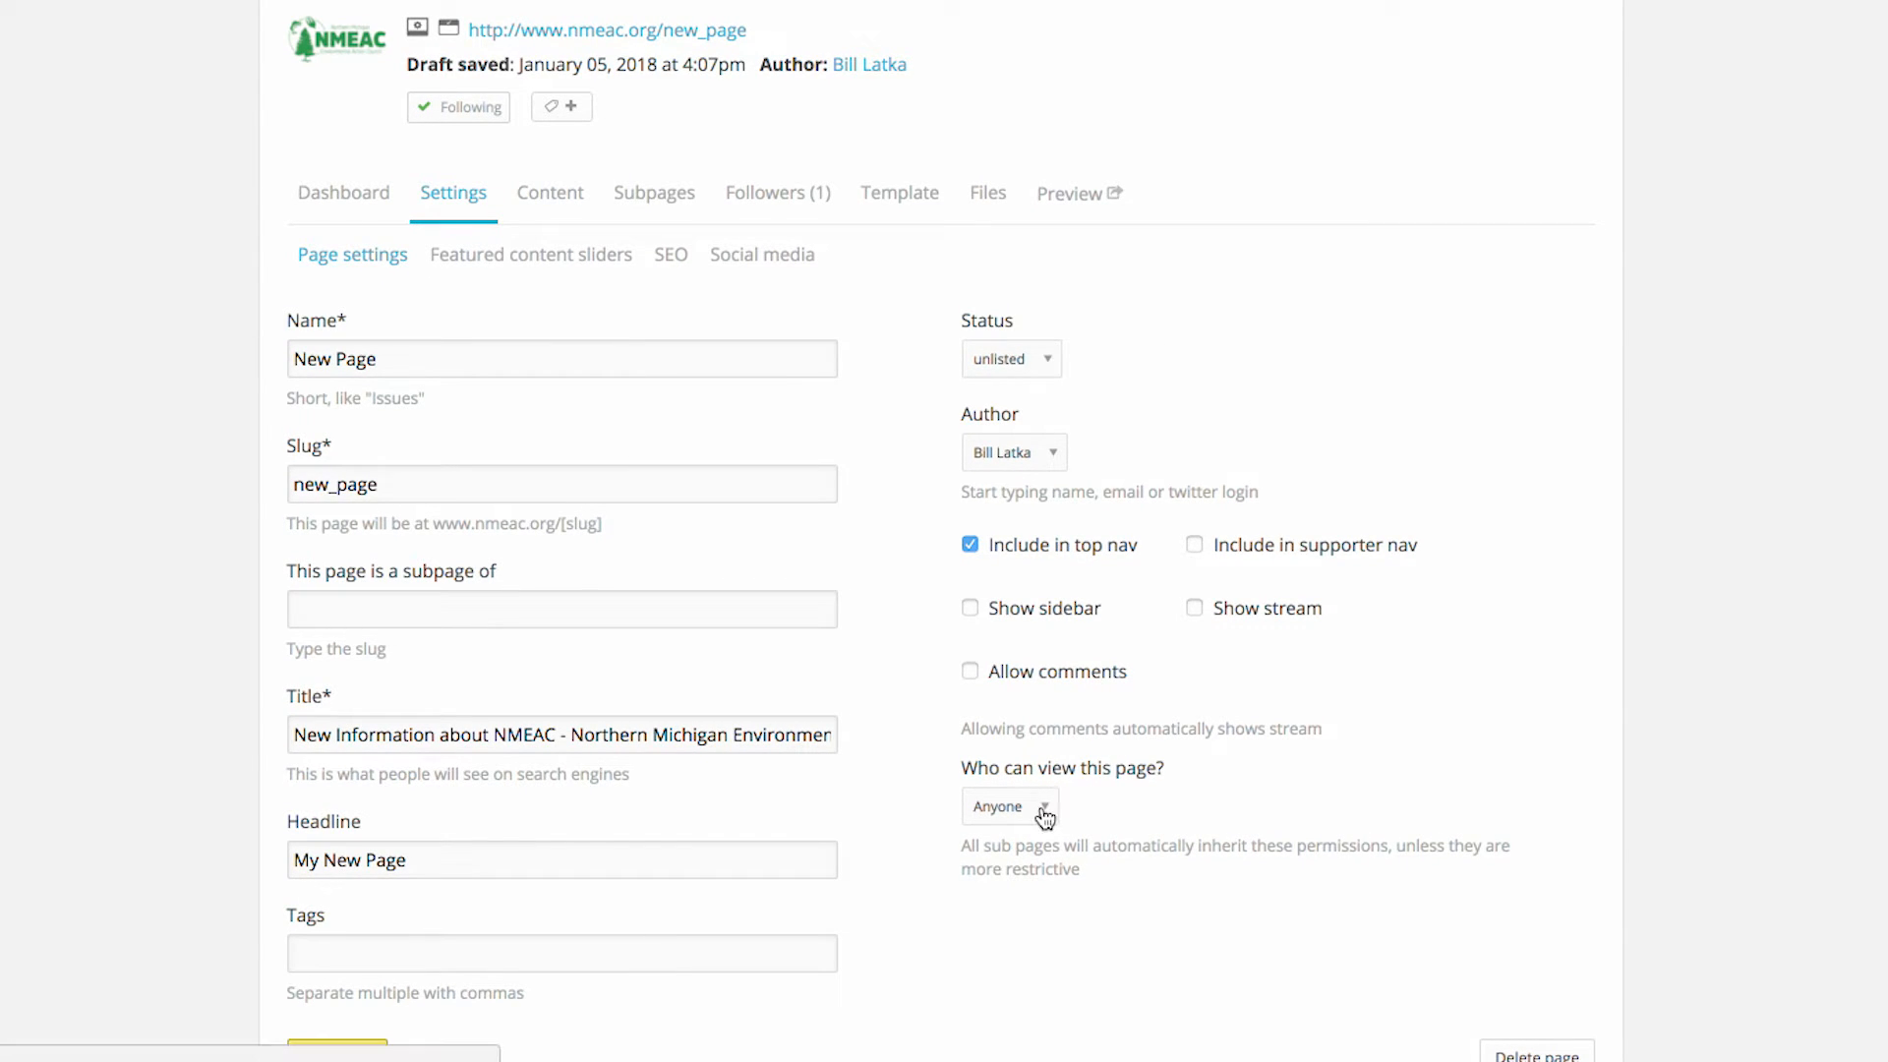
# Review the viewing permission choices for the page, from Anyone to Admins, without selecting another one
pyautogui.click(1042, 807)
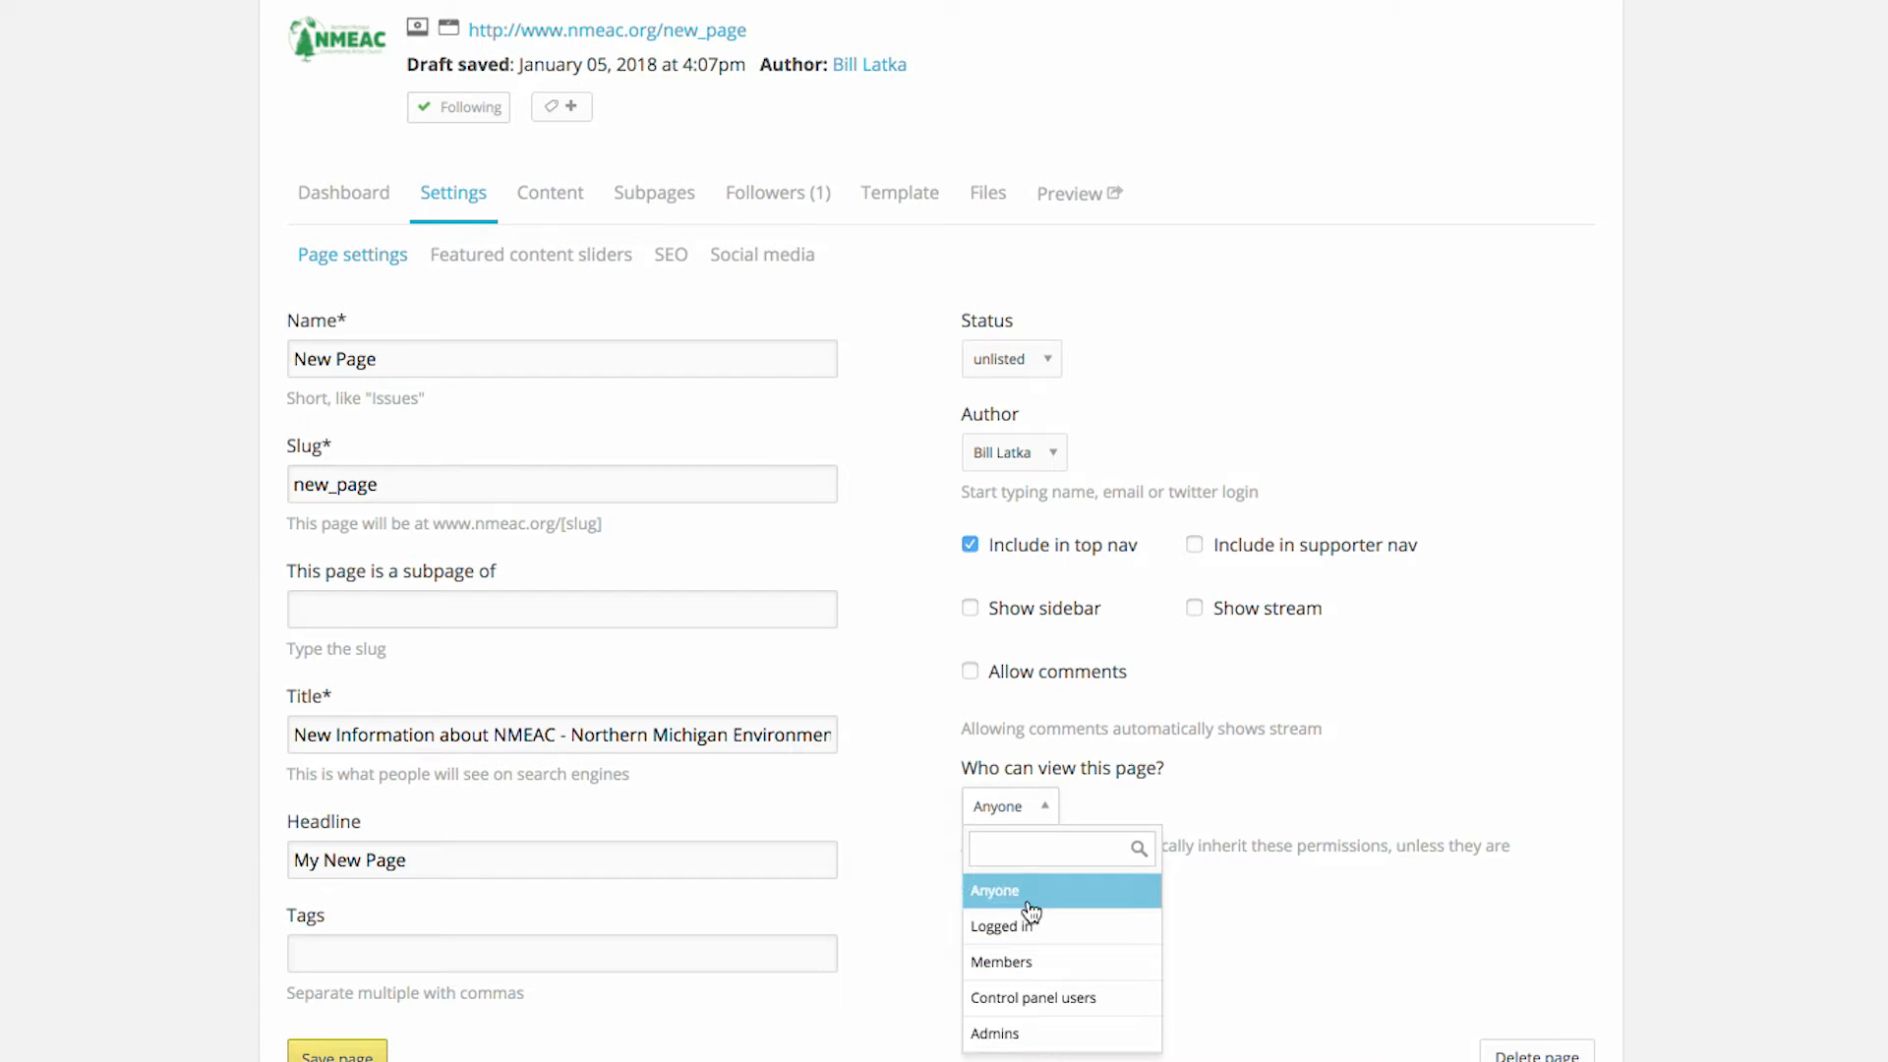
pyautogui.click(1247, 916)
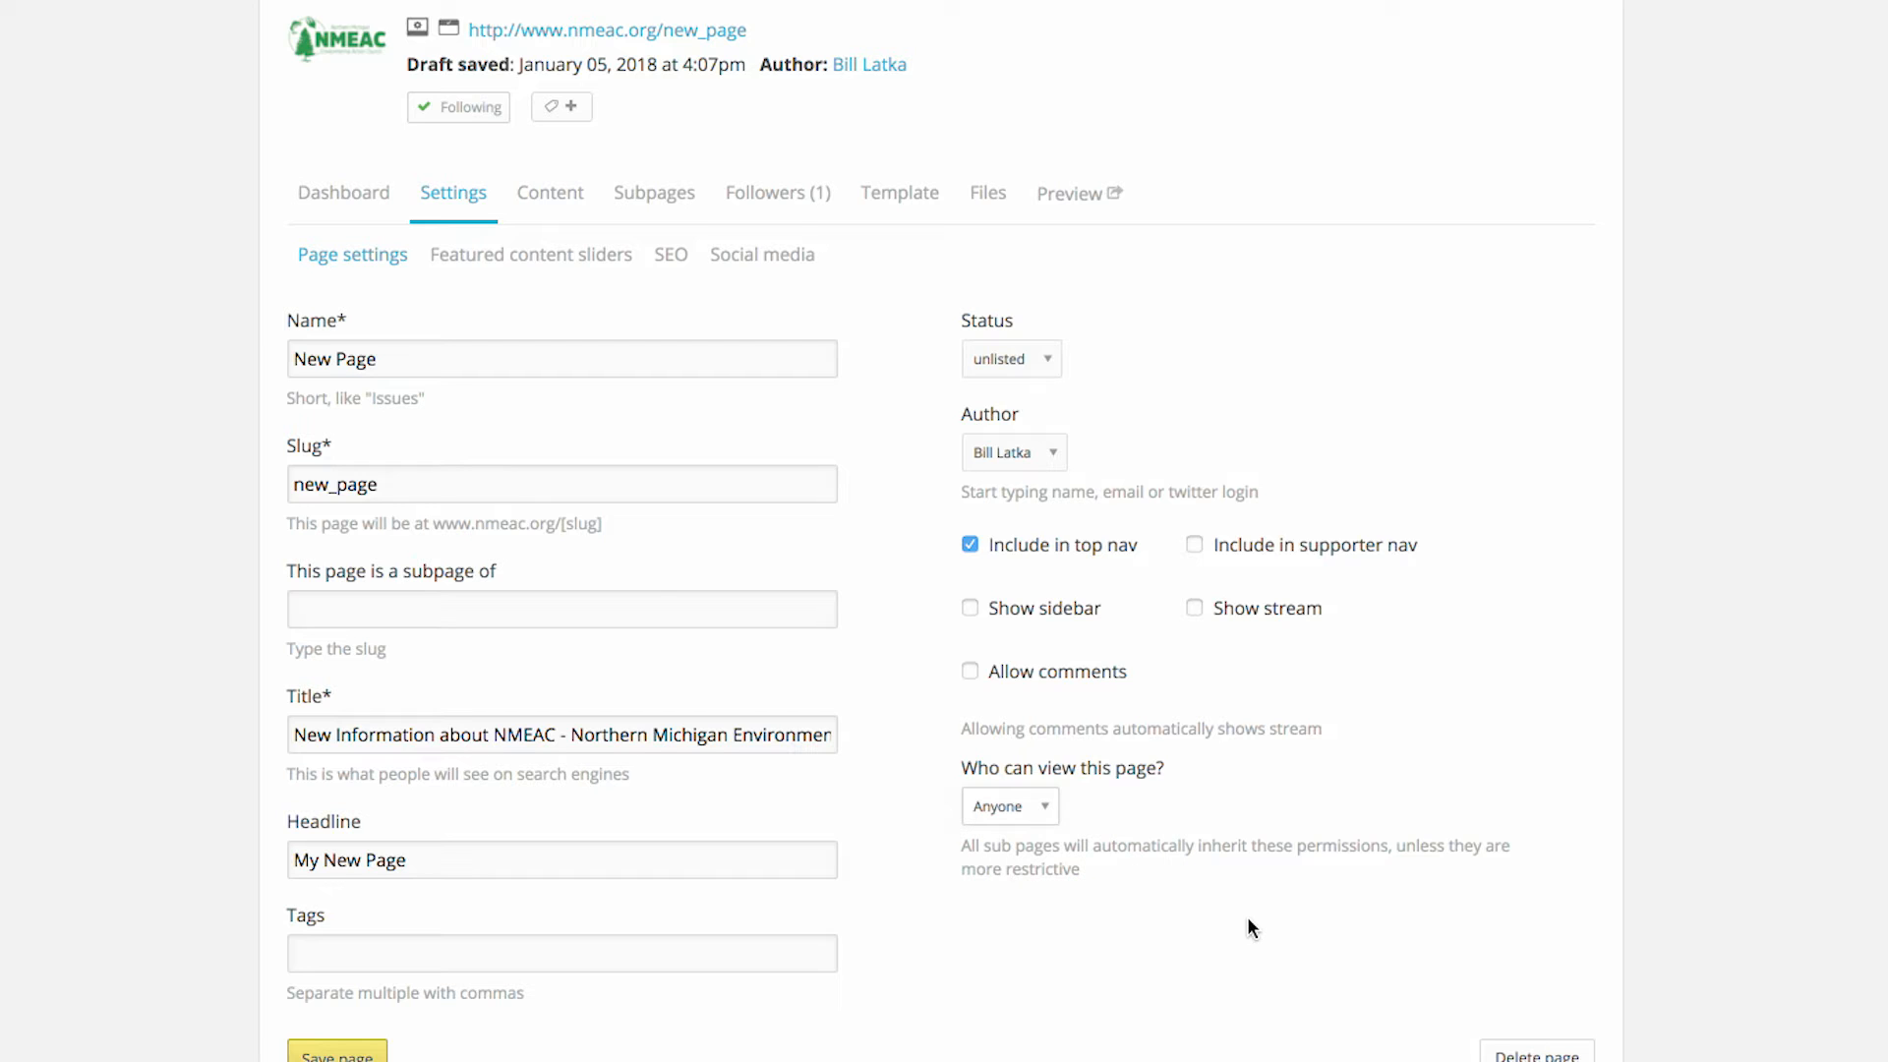
pyautogui.click(1046, 812)
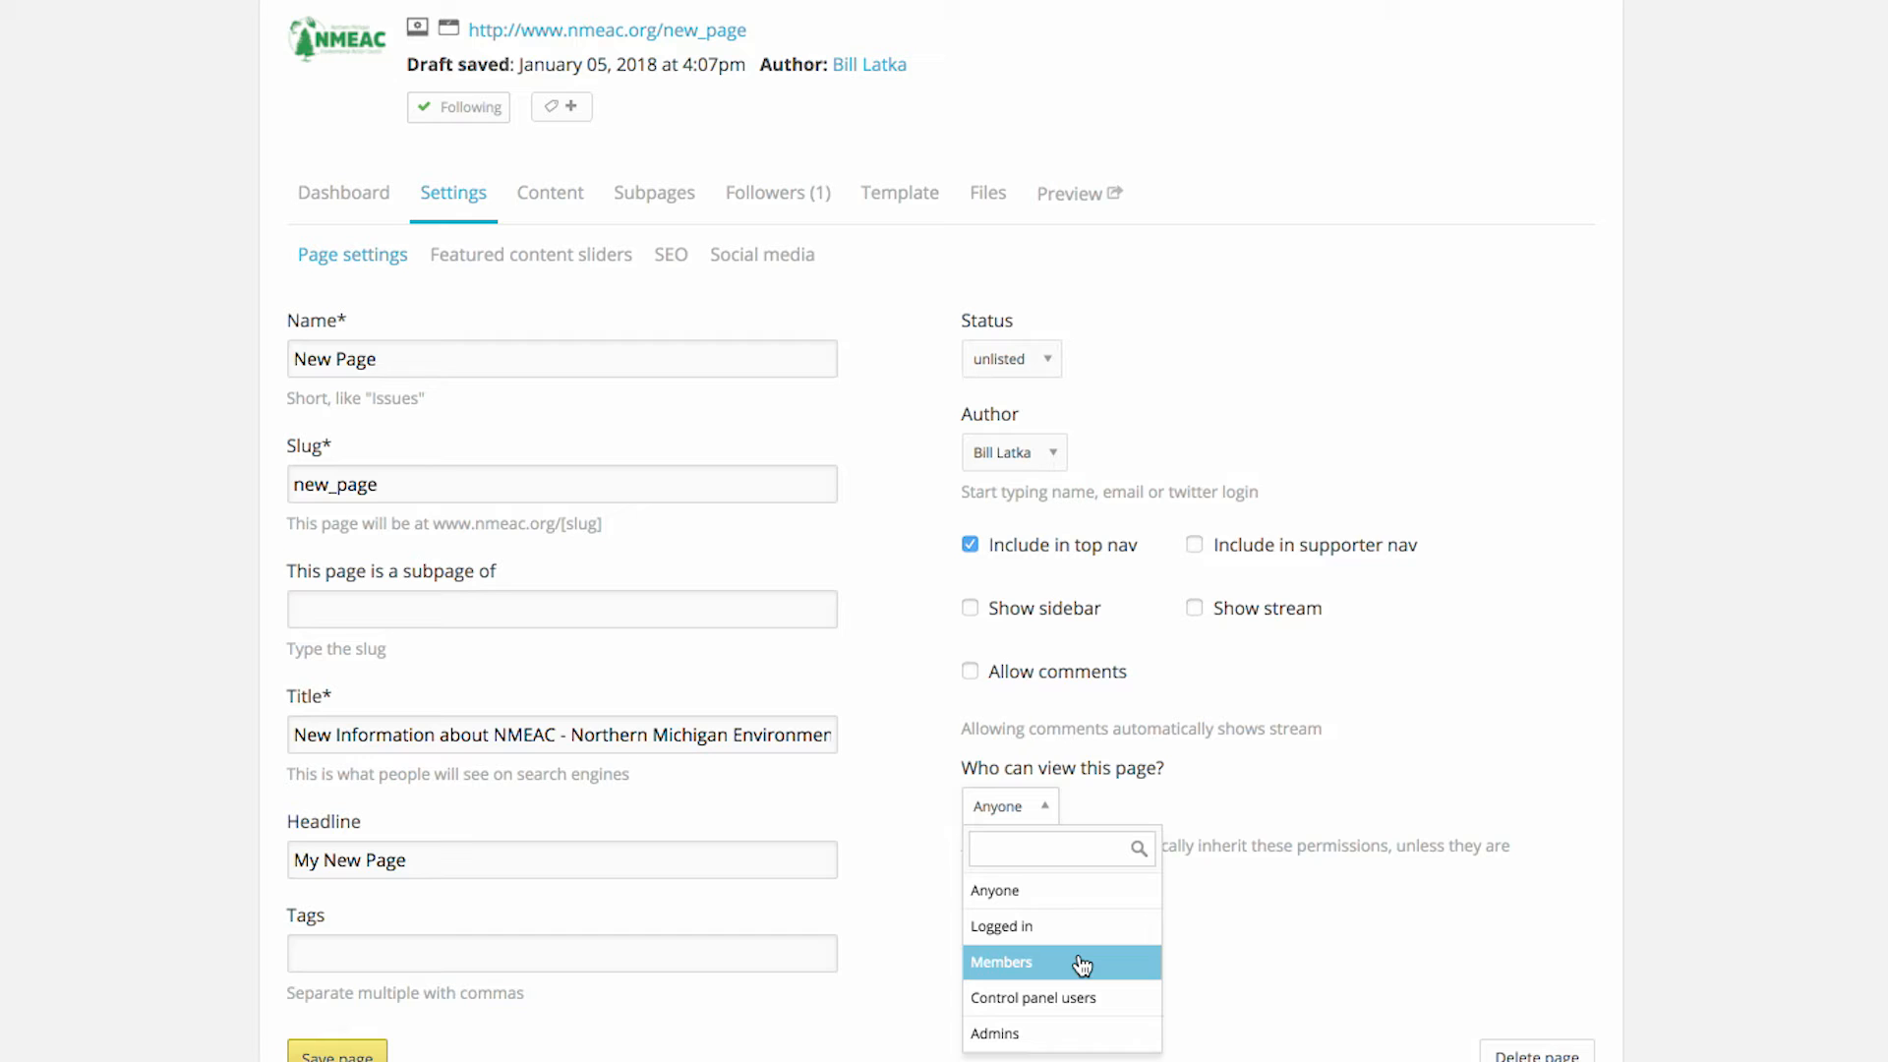
pyautogui.click(1359, 961)
pyautogui.click(1047, 814)
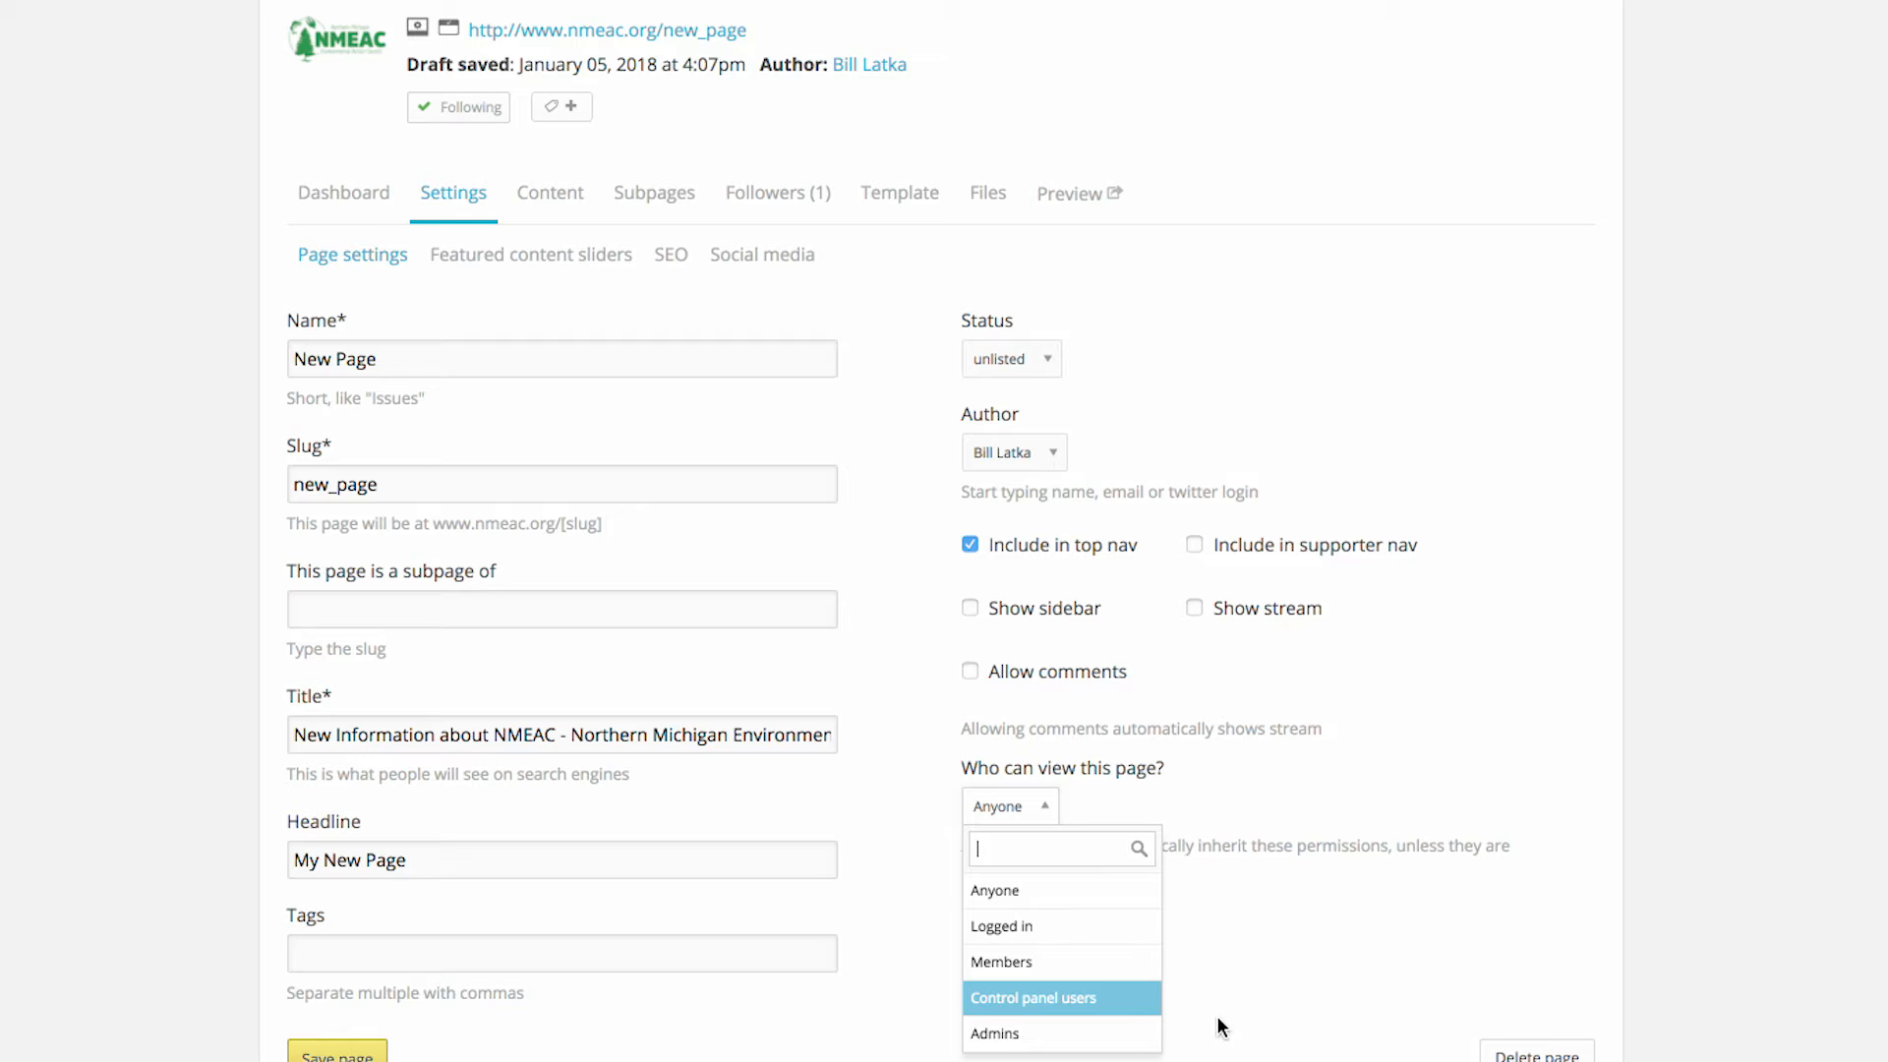
pyautogui.click(1325, 987)
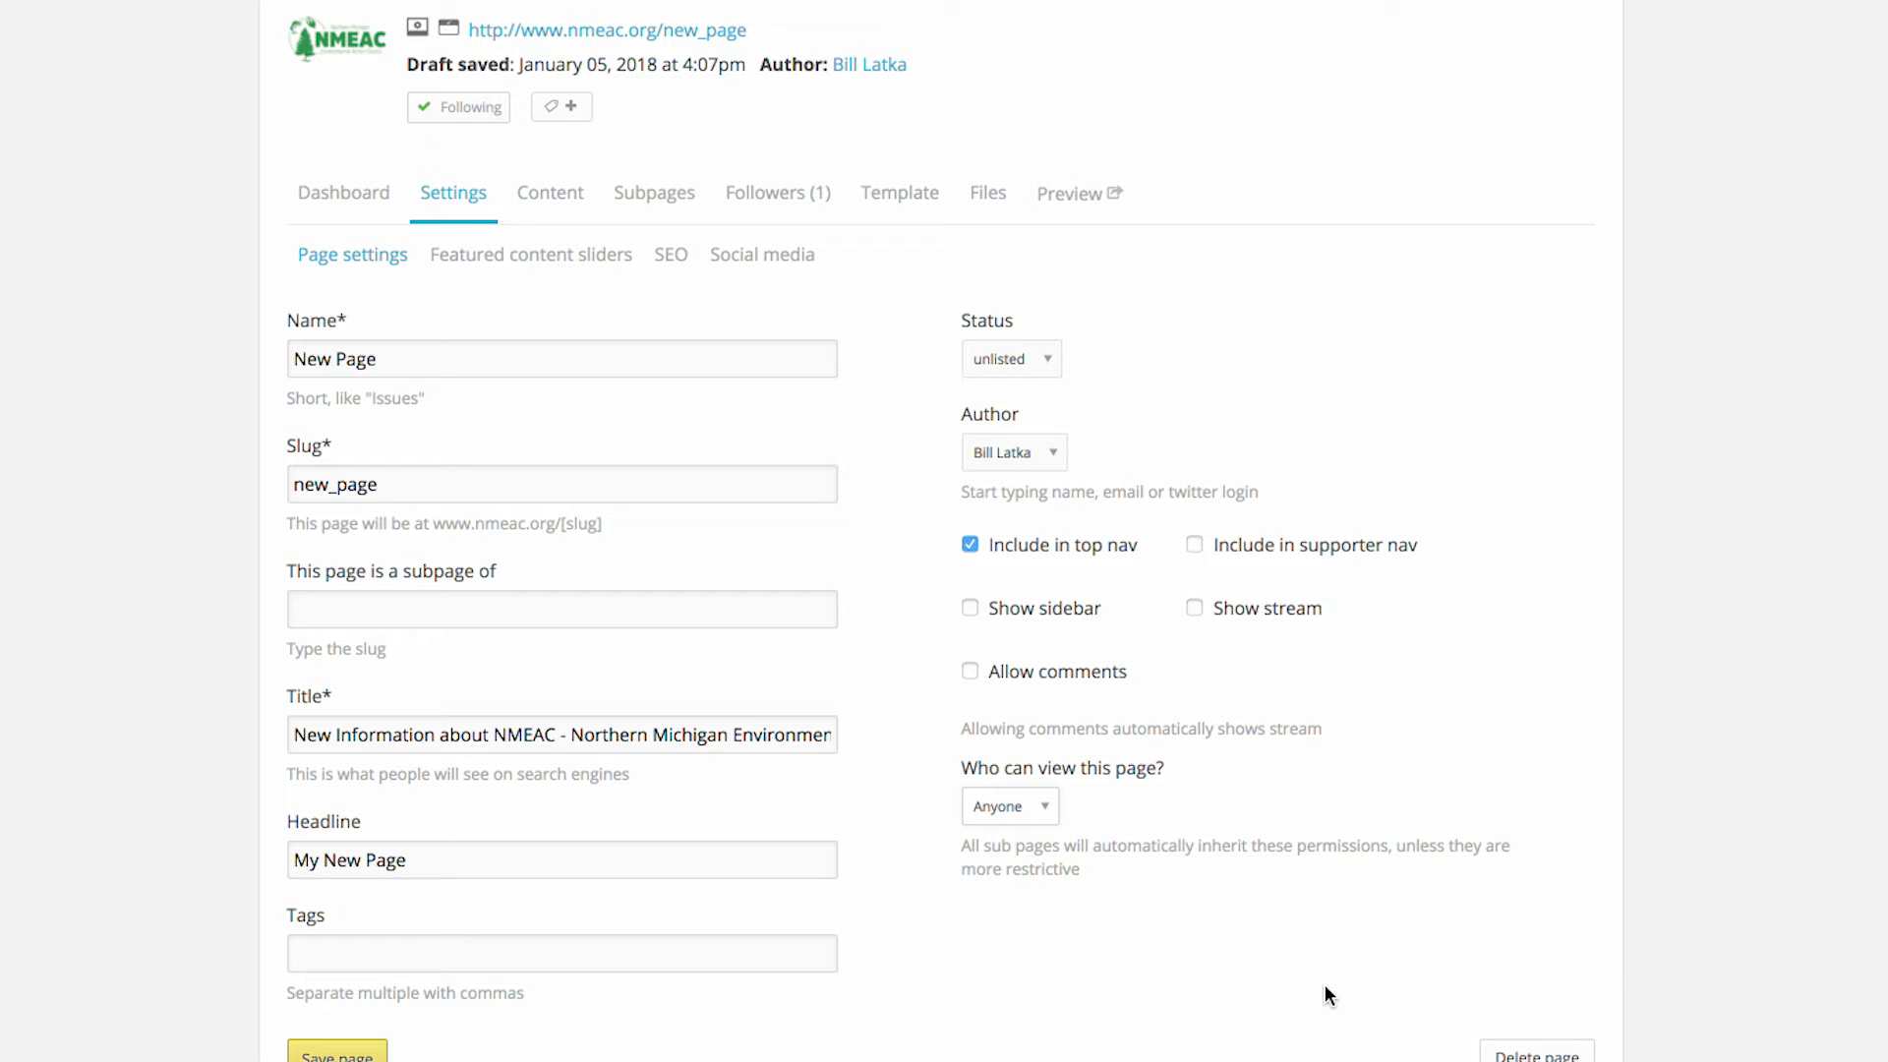
# Save the New Page settings with viewing permission set to Anyone
pyautogui.scroll(-2, 1010, 904)
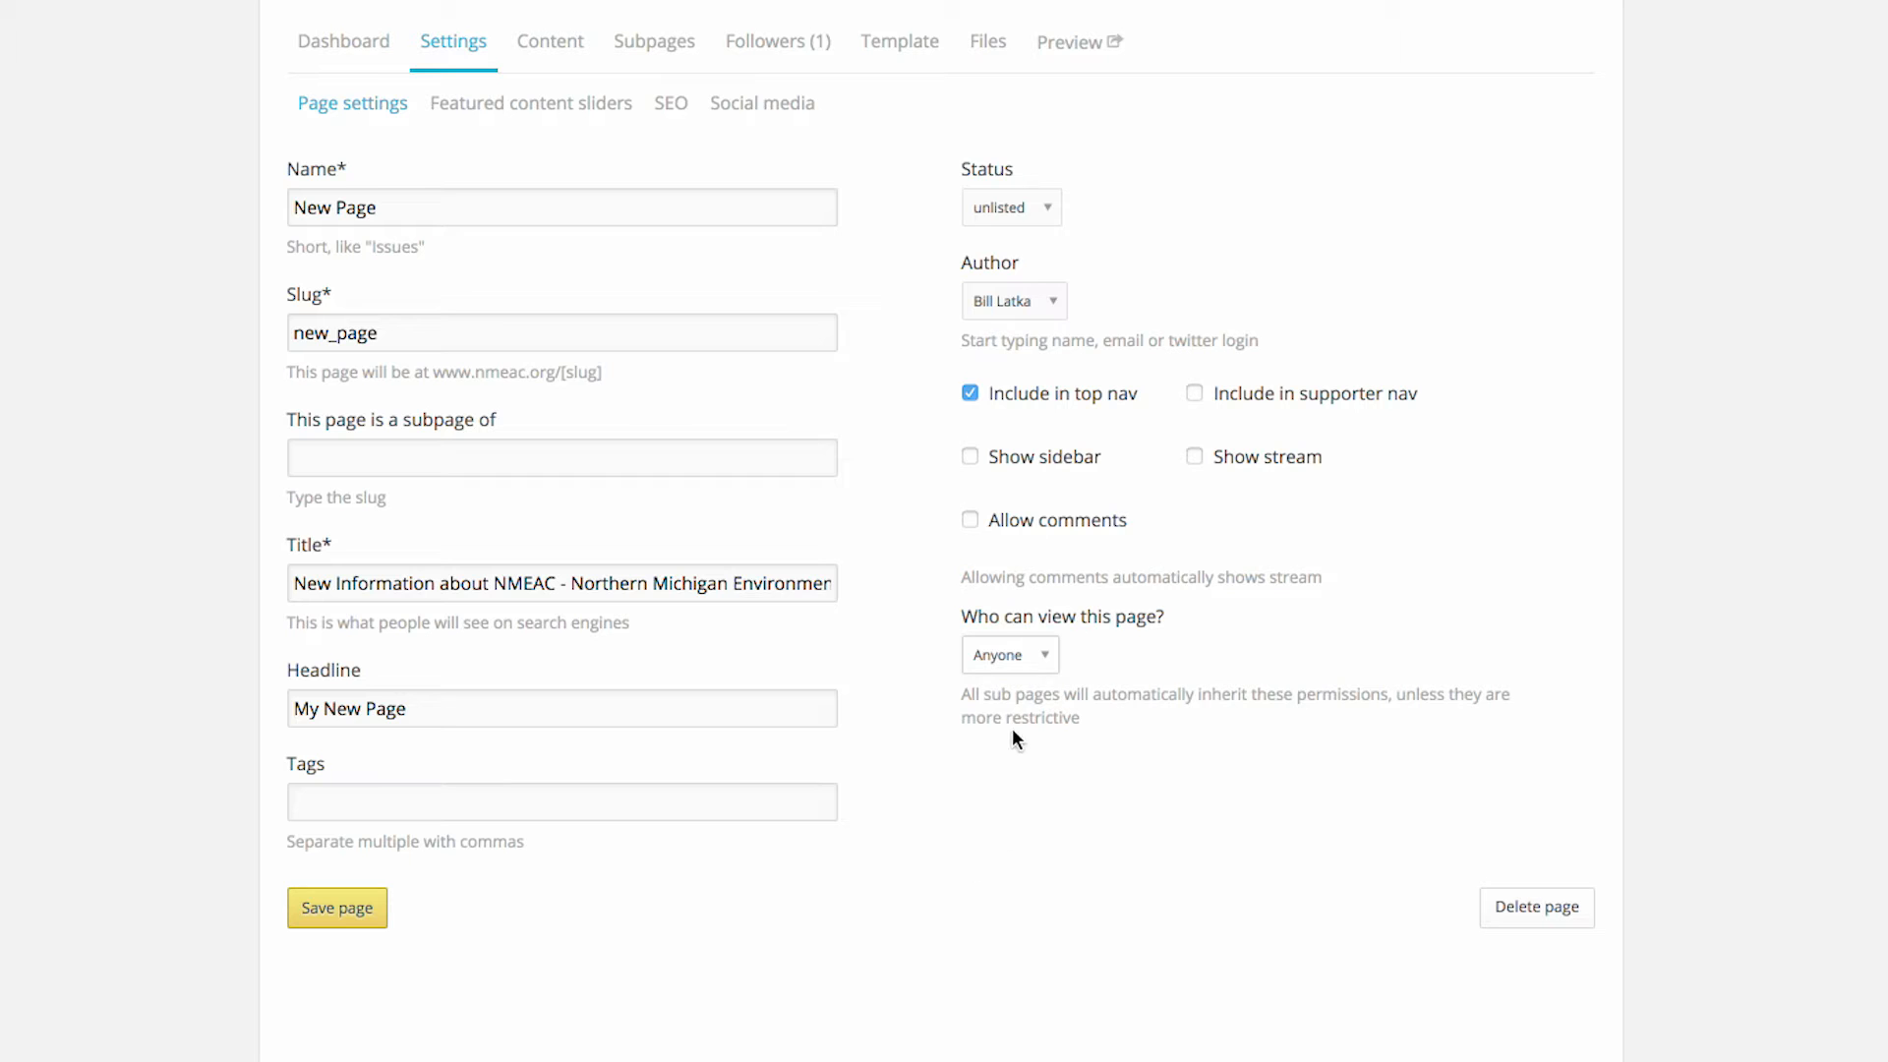
pyautogui.click(345, 922)
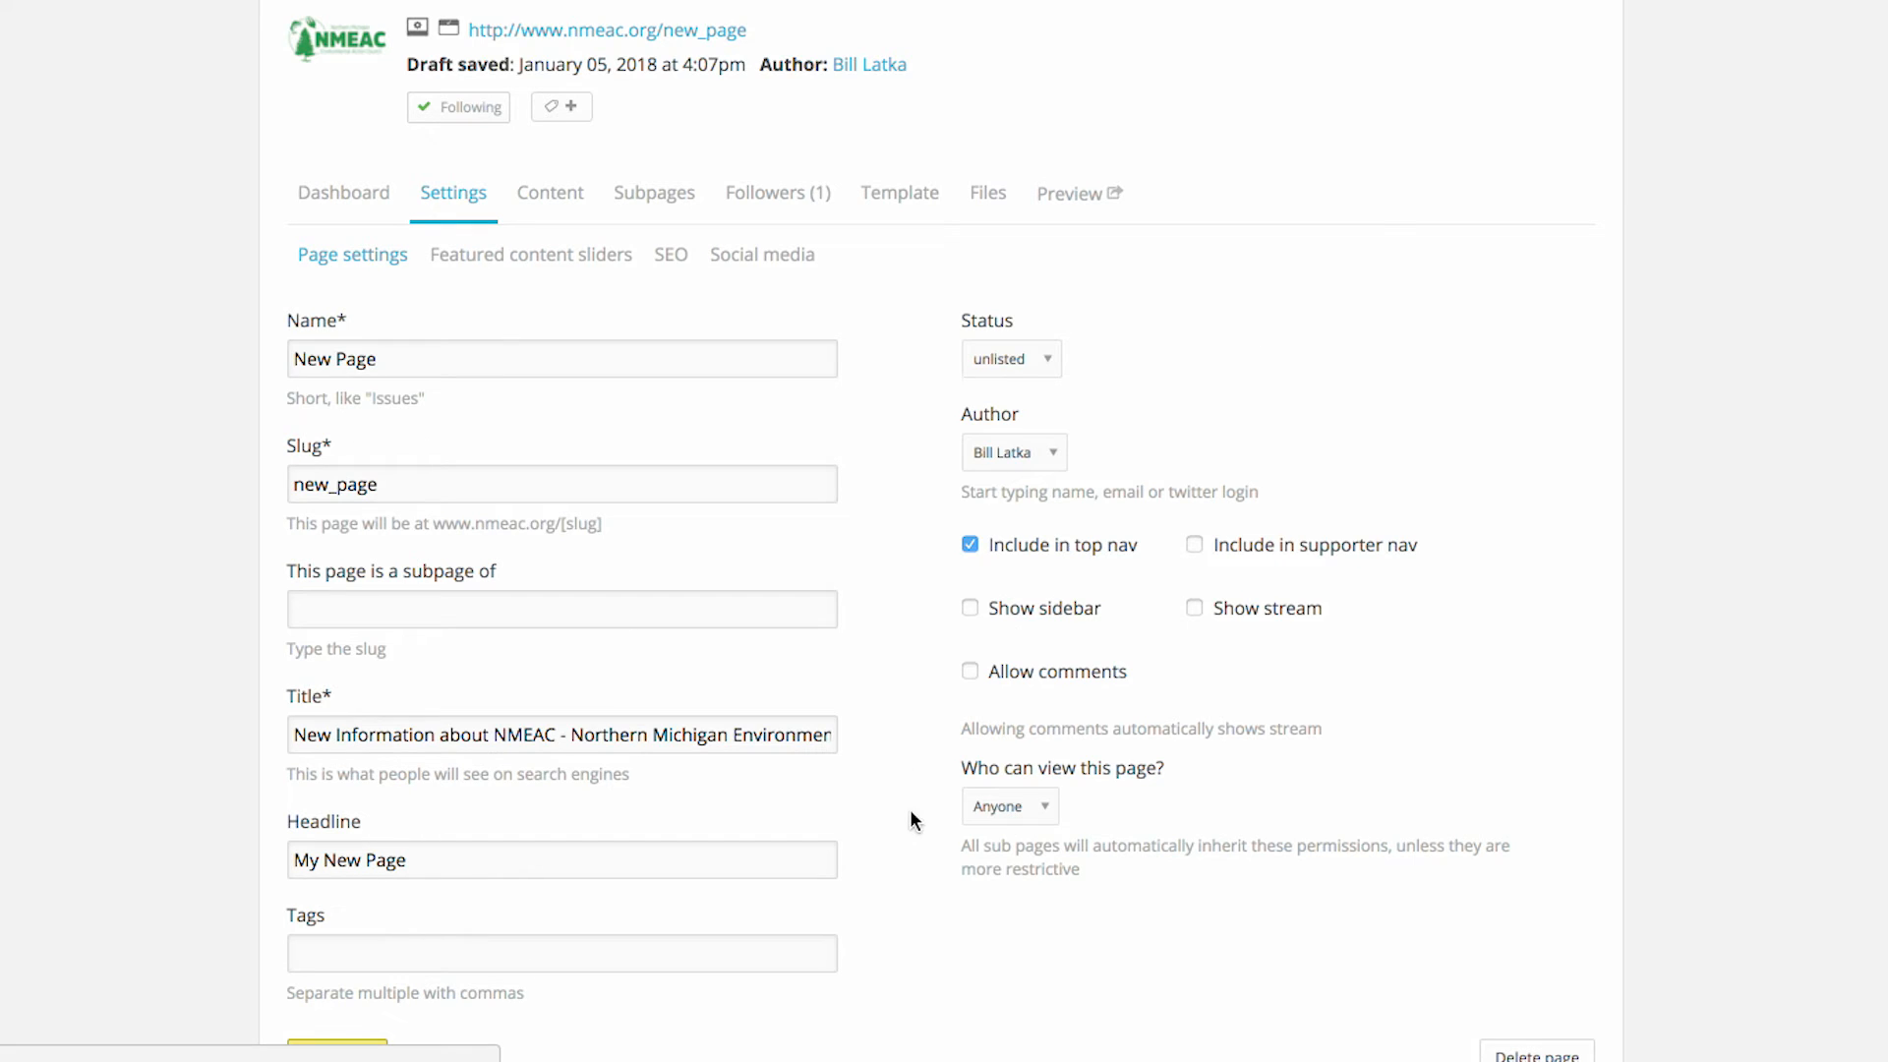
pyautogui.scroll(-1, 952, 944)
pyautogui.scroll(1, 952, 944)
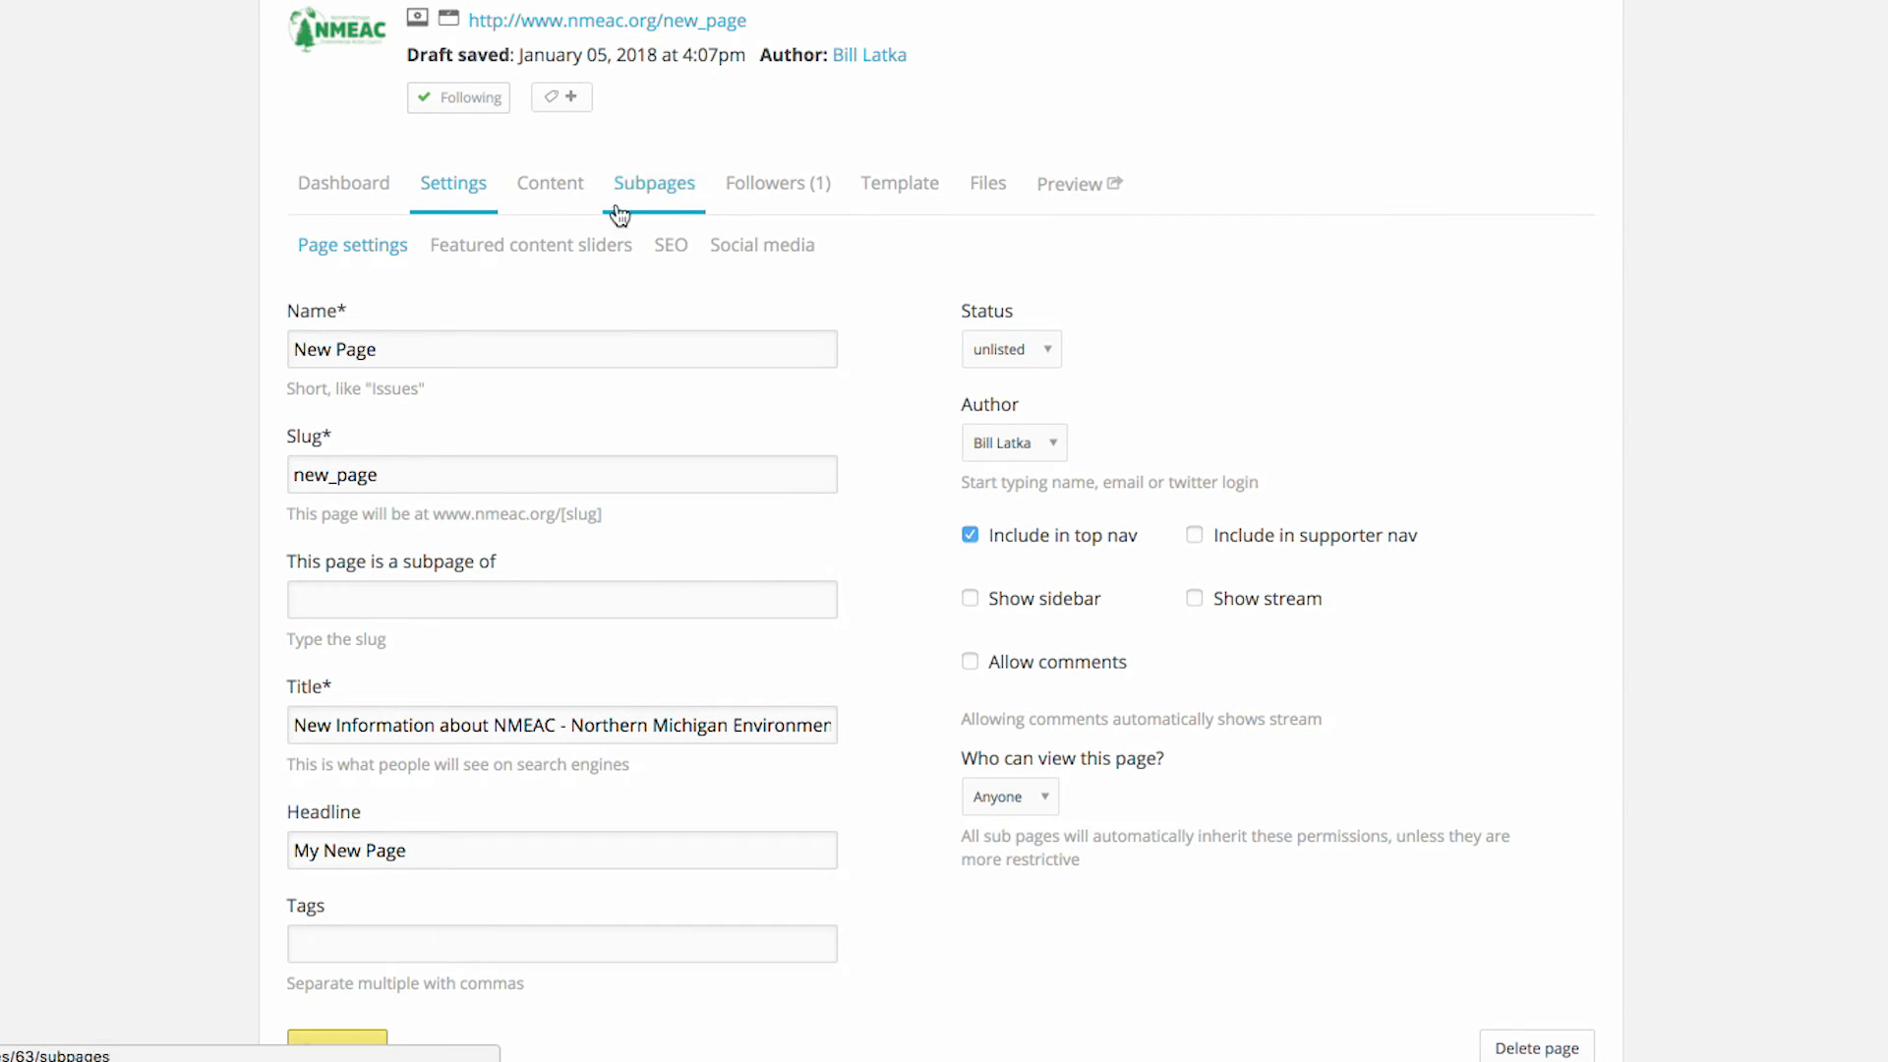
# Open the page's featured content slider settings and compare them with the slider on the live home page
pyautogui.click(567, 257)
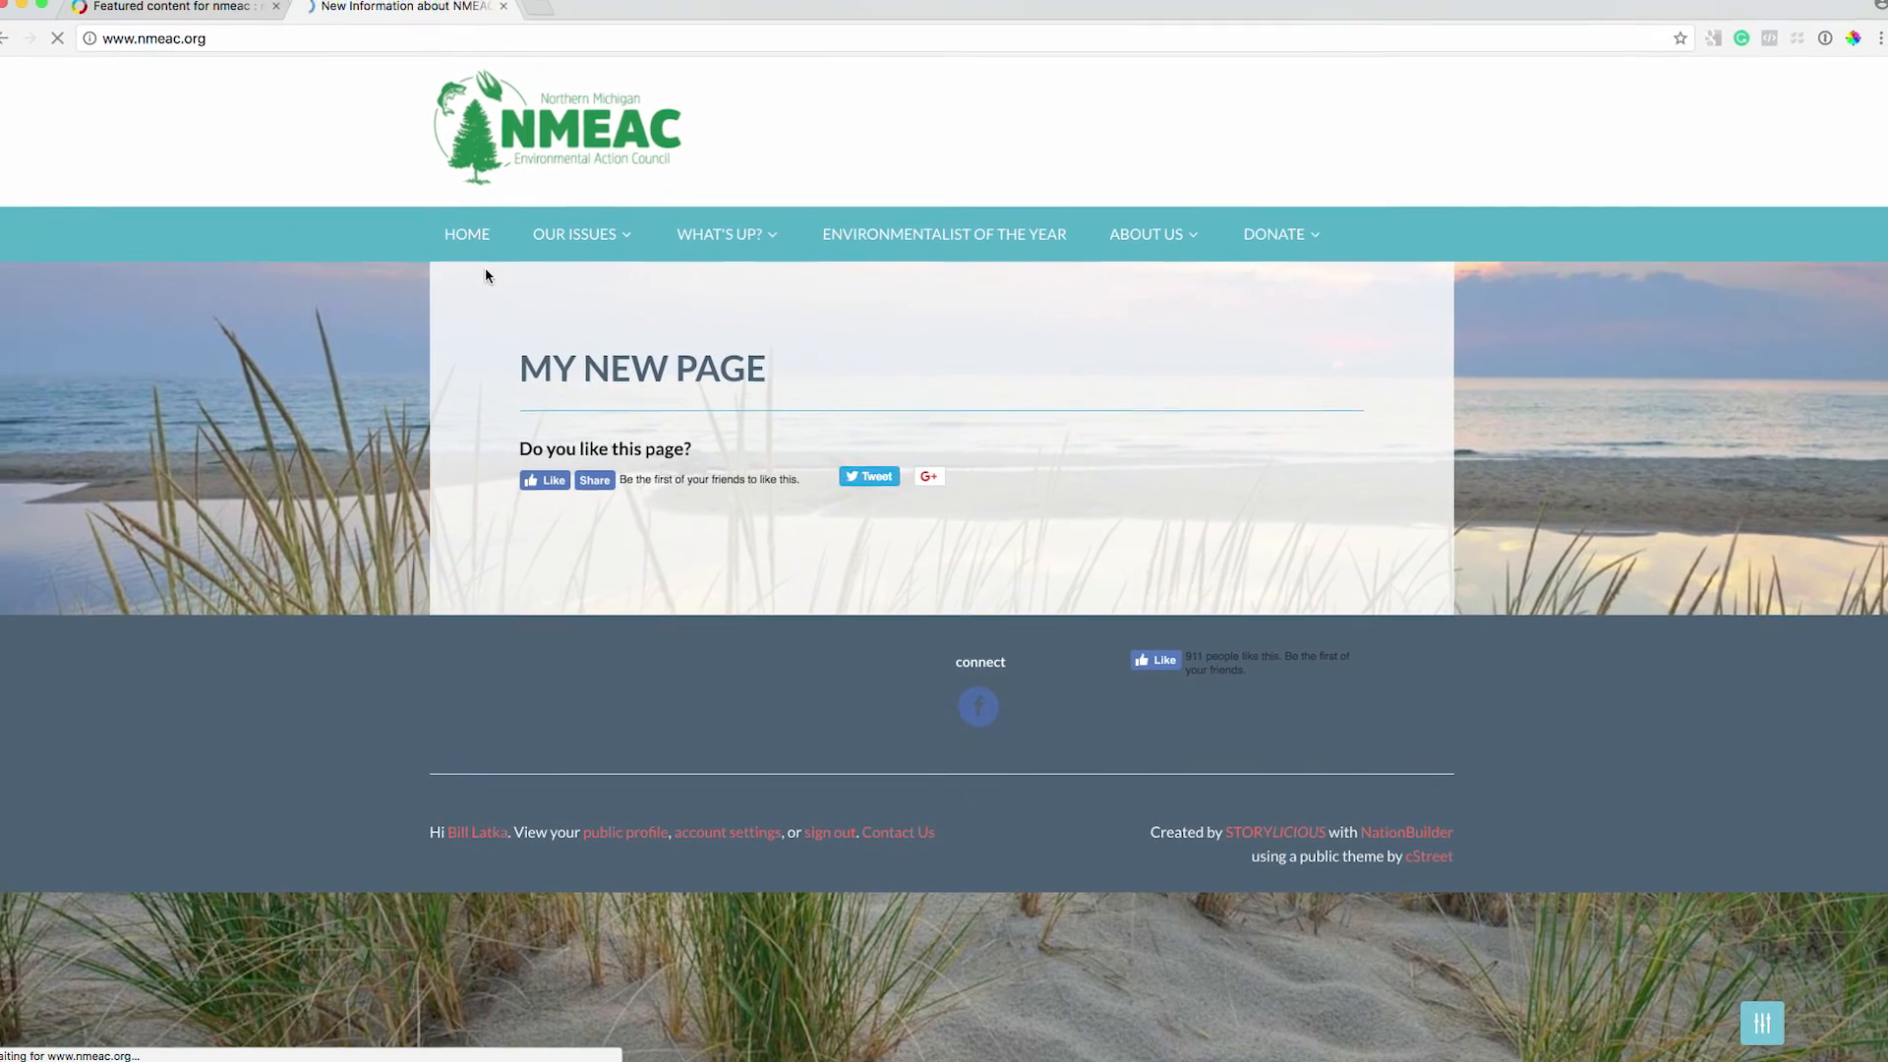
pyautogui.click(447, 202)
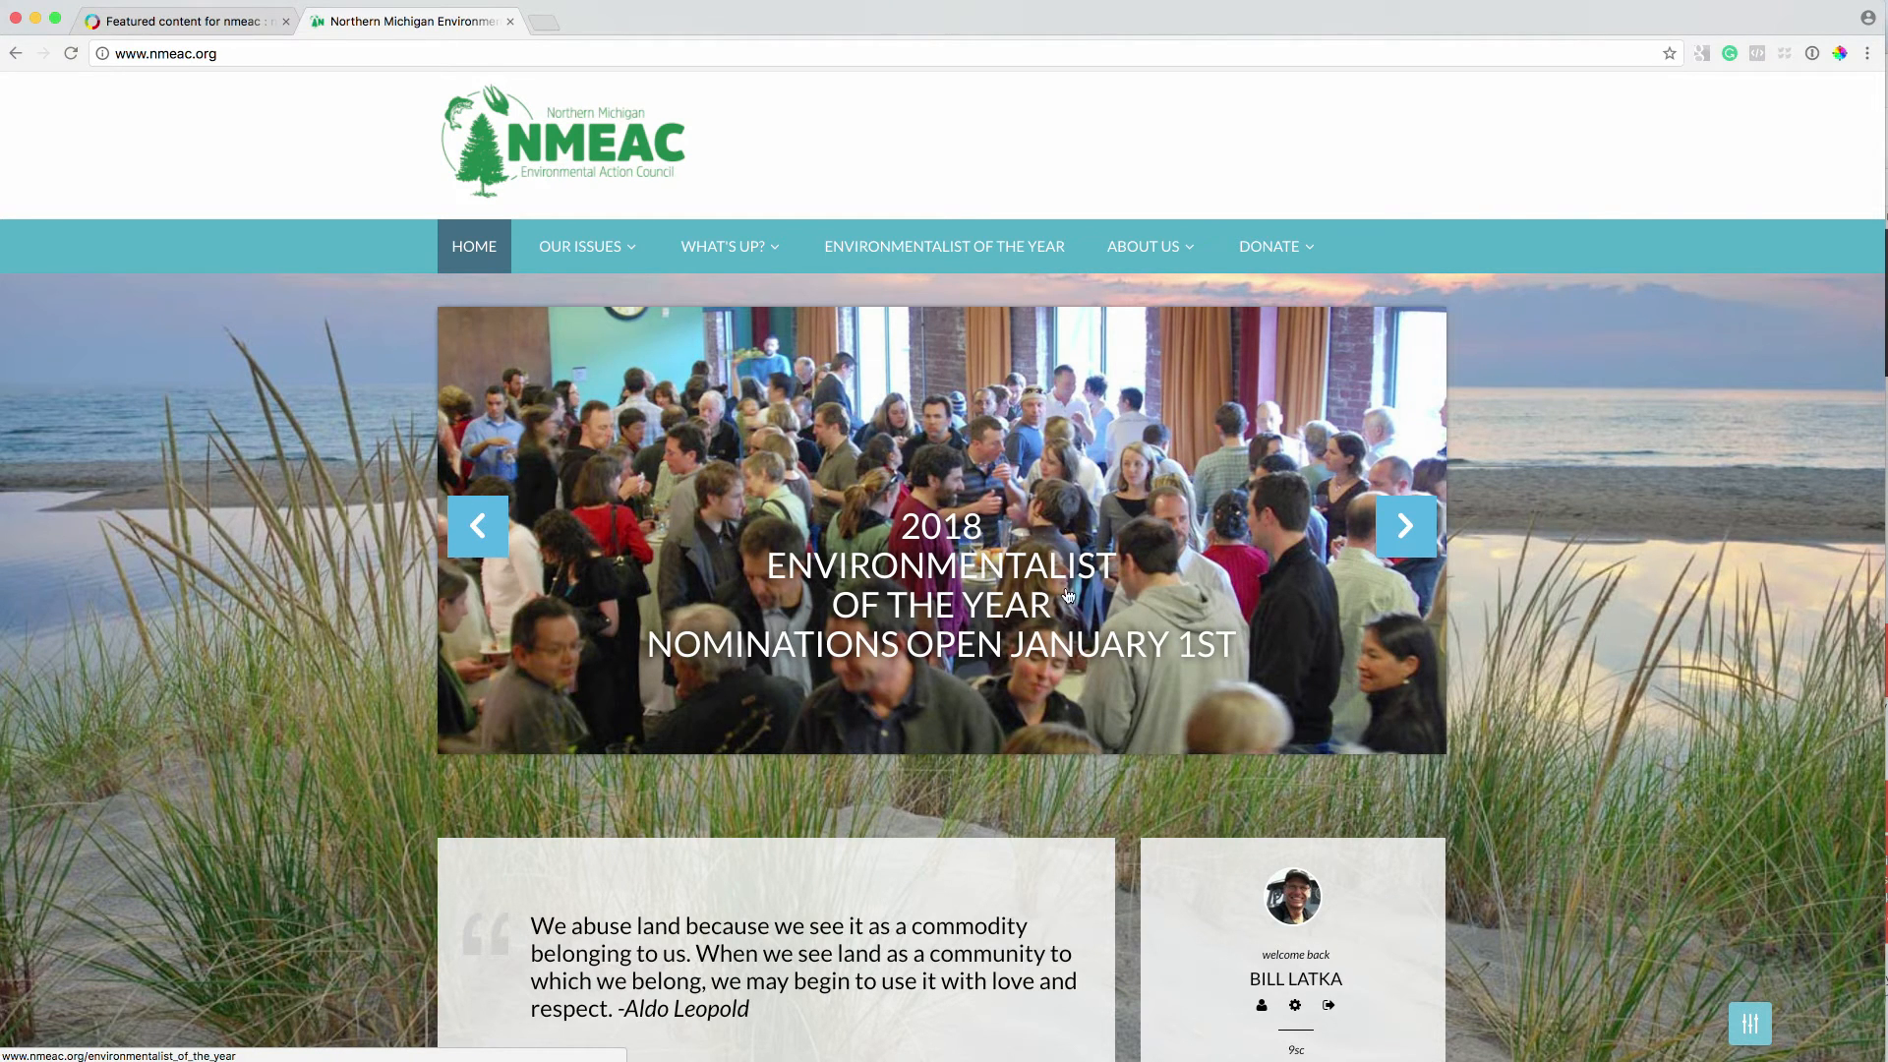
pyautogui.click(251, 22)
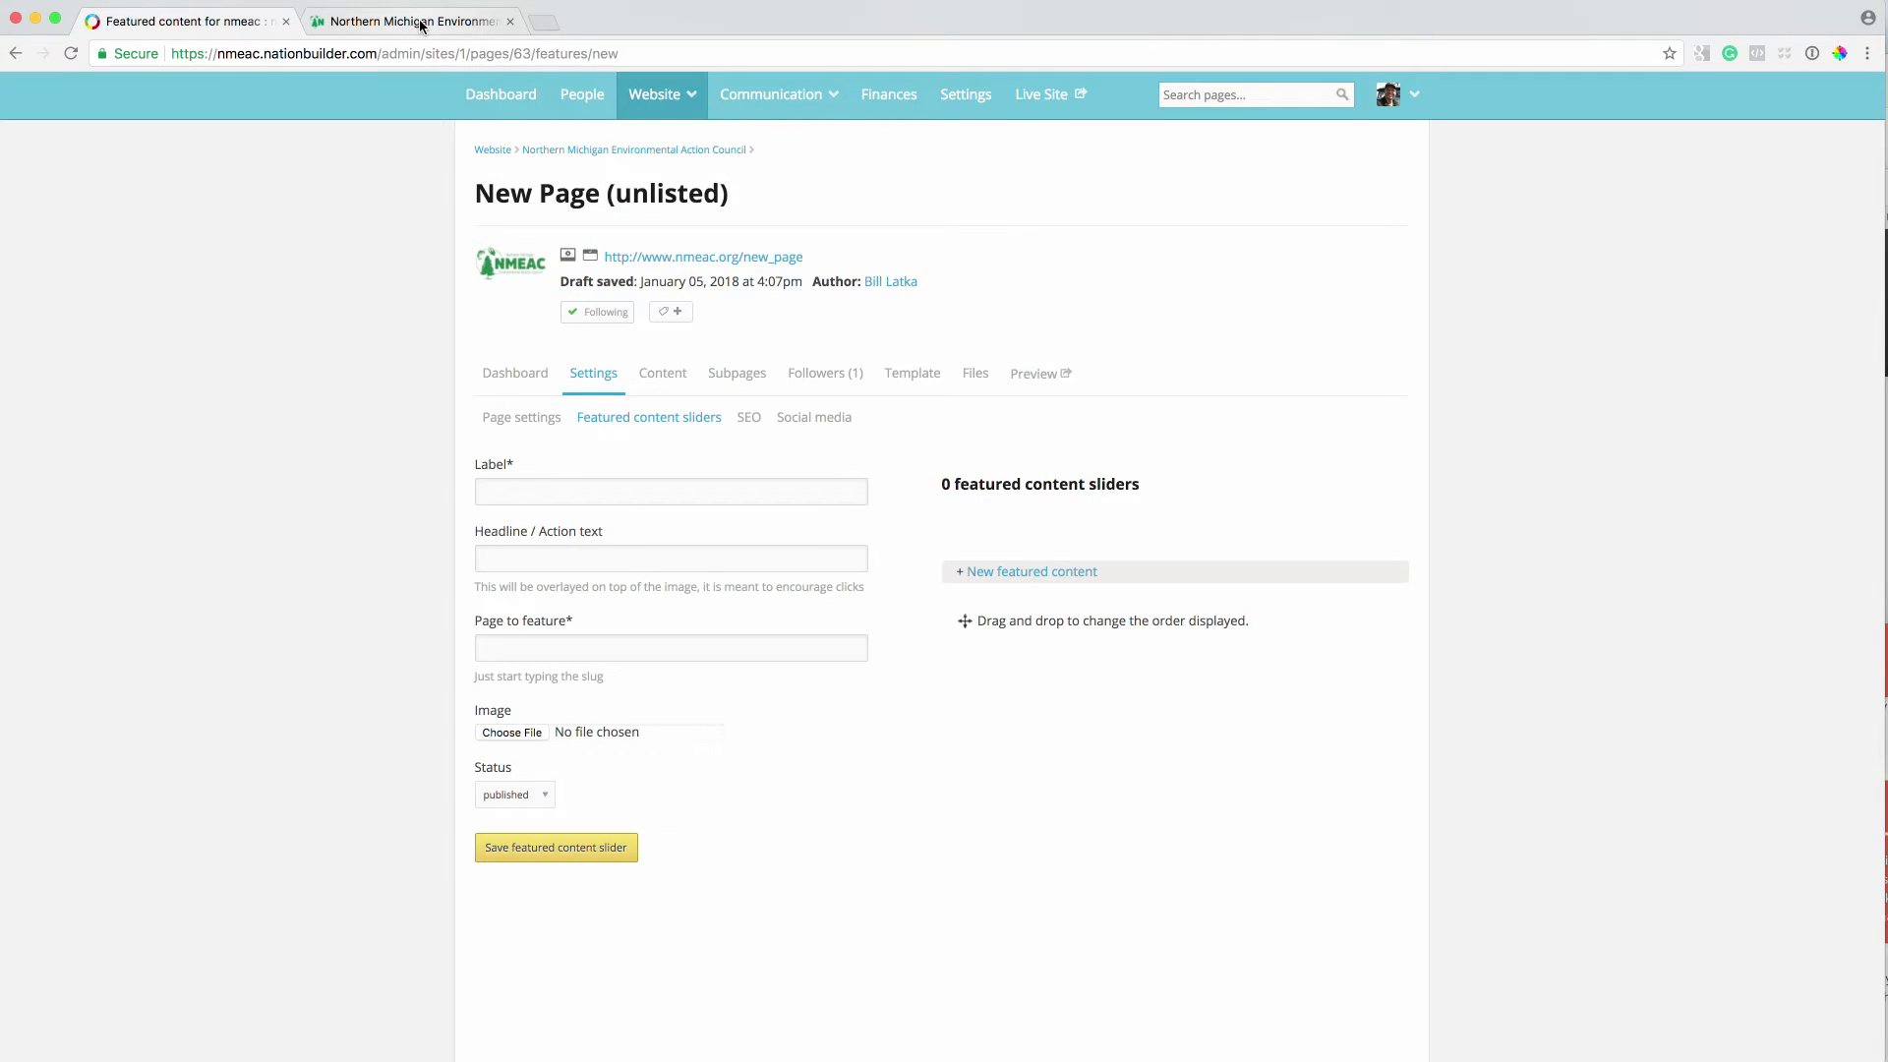
pyautogui.click(420, 22)
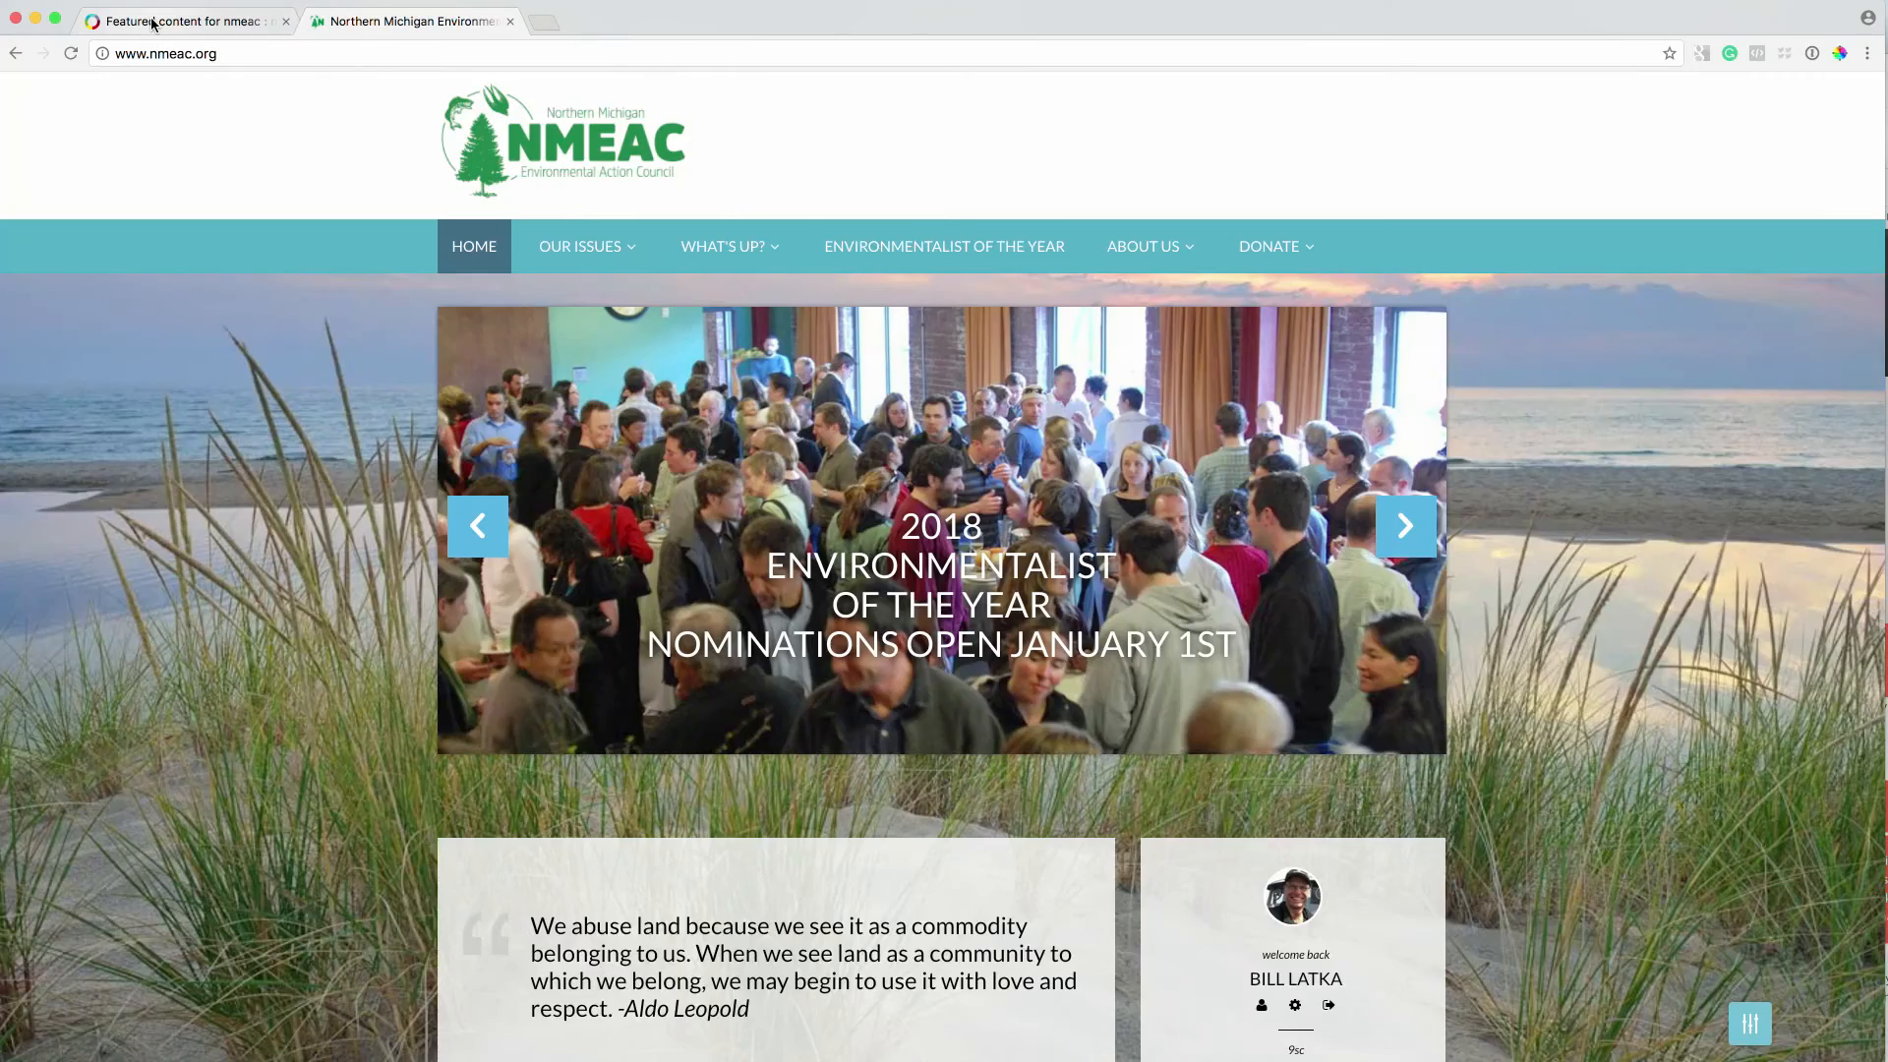
pyautogui.click(147, 21)
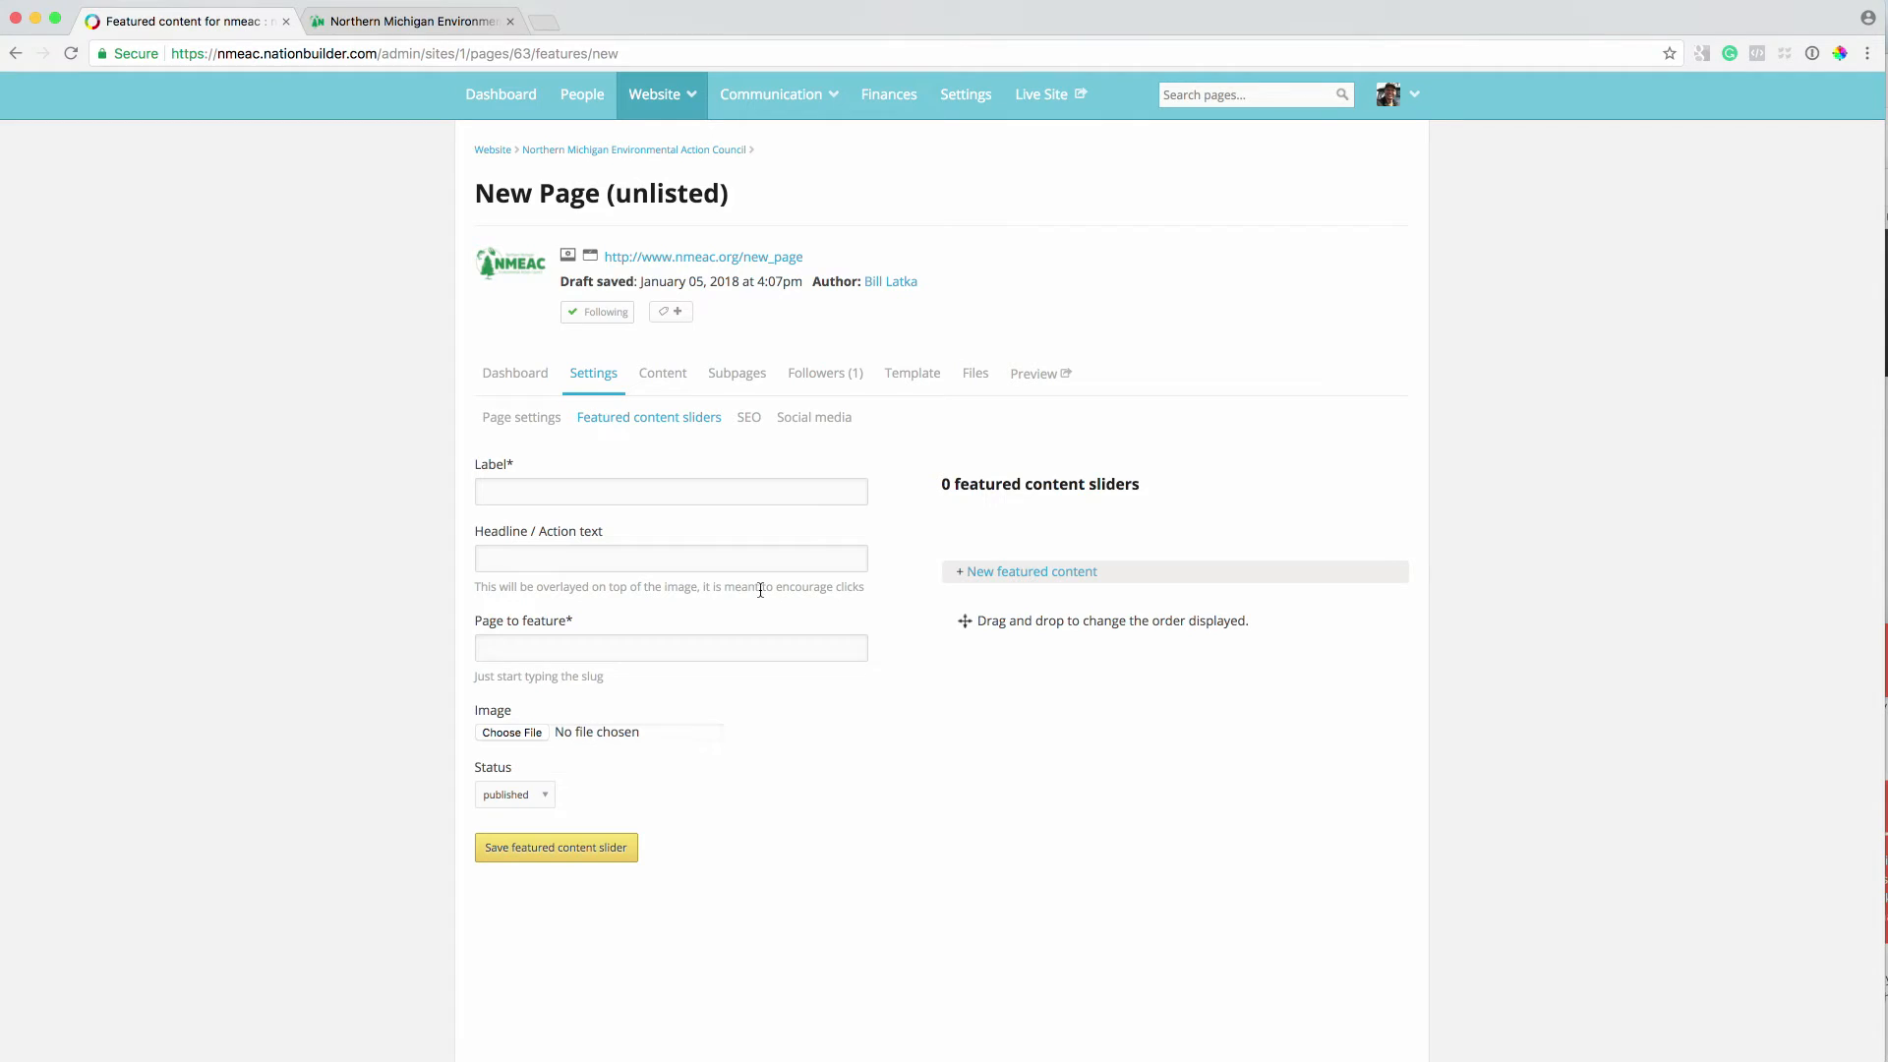
# Examine the slider's Label, Headline / Action text and Page to feature fields alongside the live home page's slider caption
pyautogui.click(547, 492)
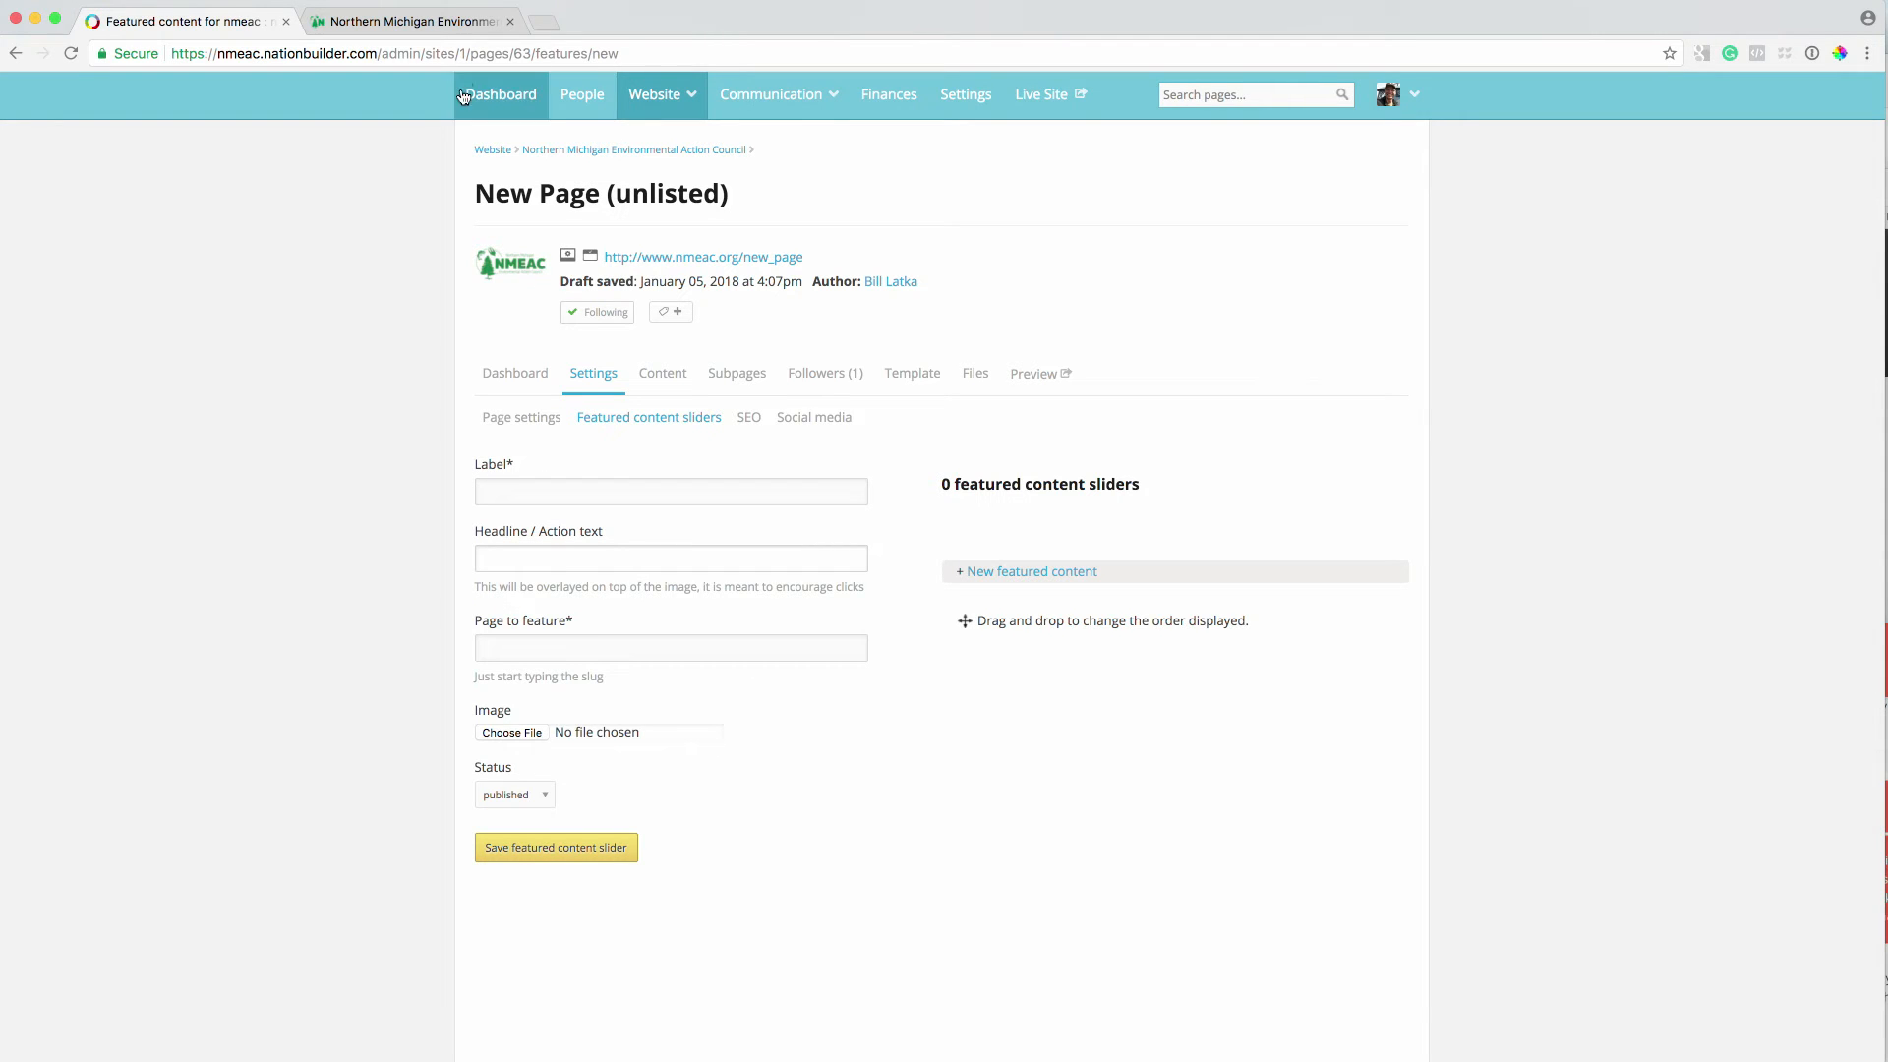
pyautogui.click(413, 21)
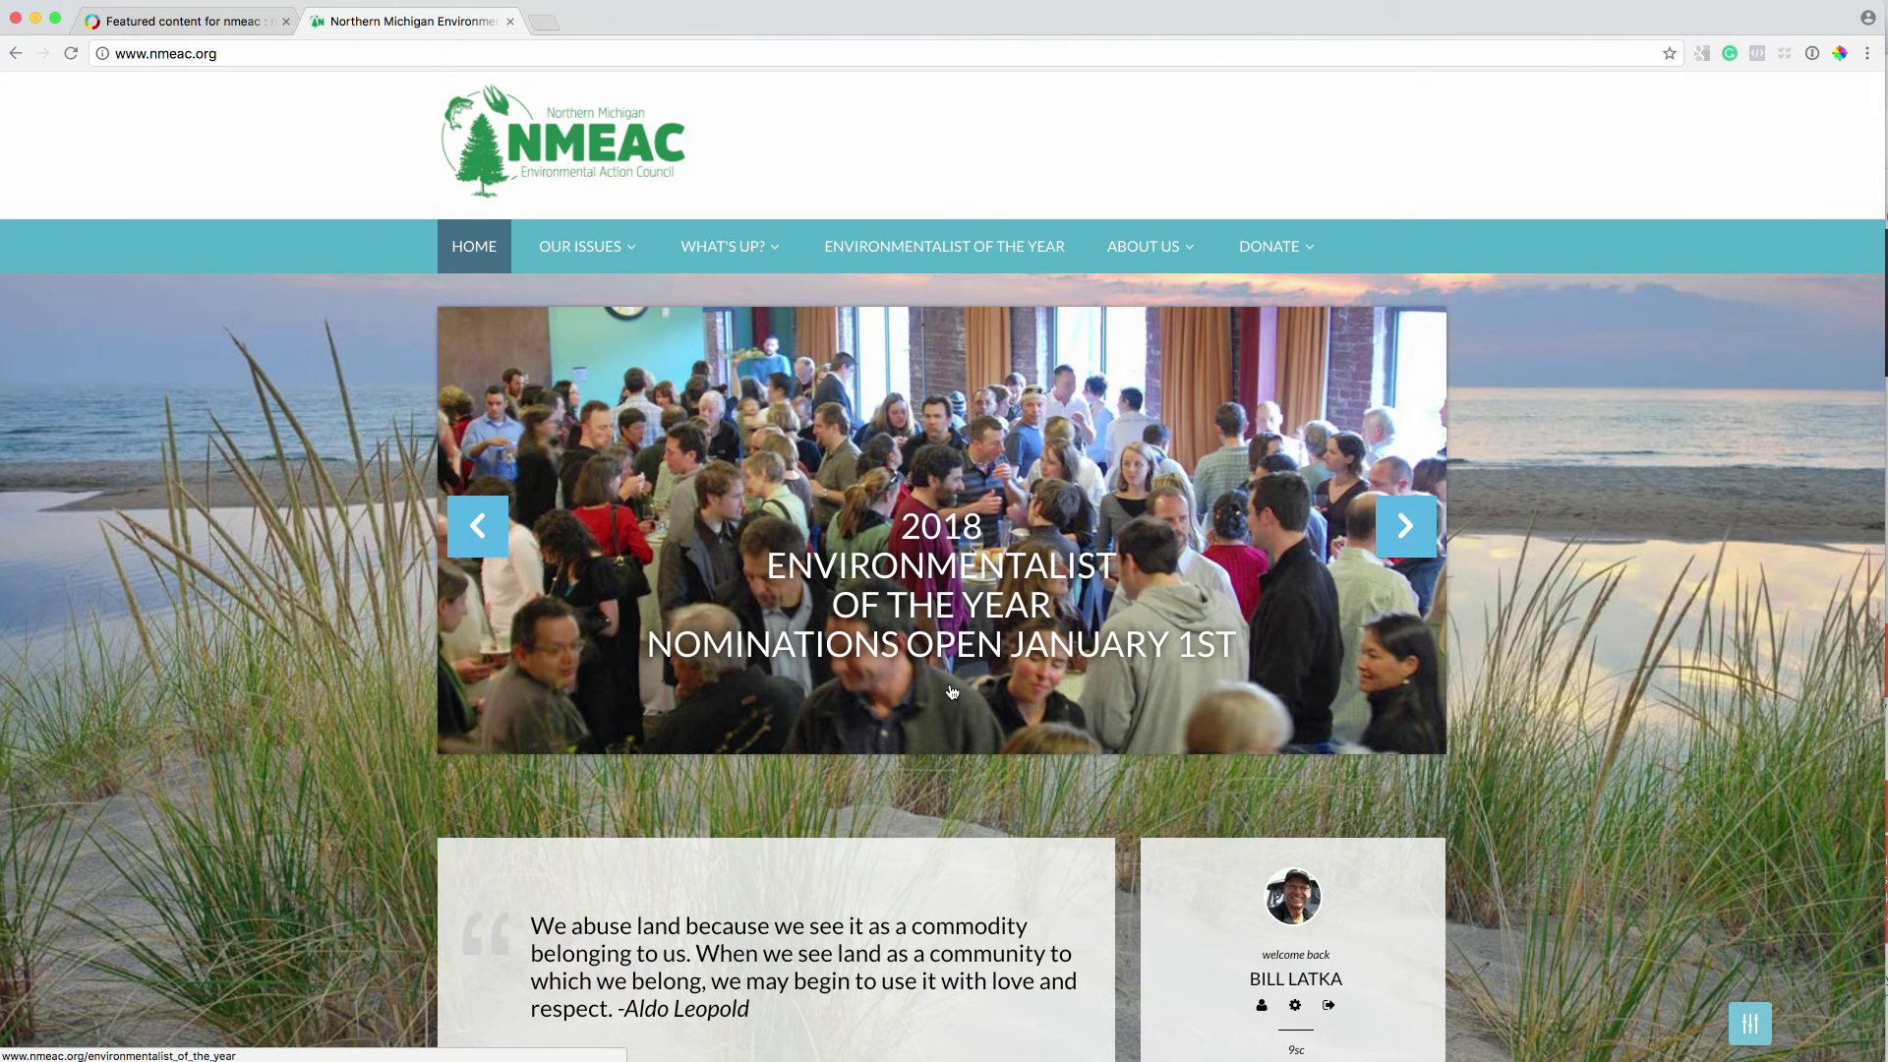
pyautogui.click(177, 21)
pyautogui.click(658, 562)
pyautogui.click(947, 809)
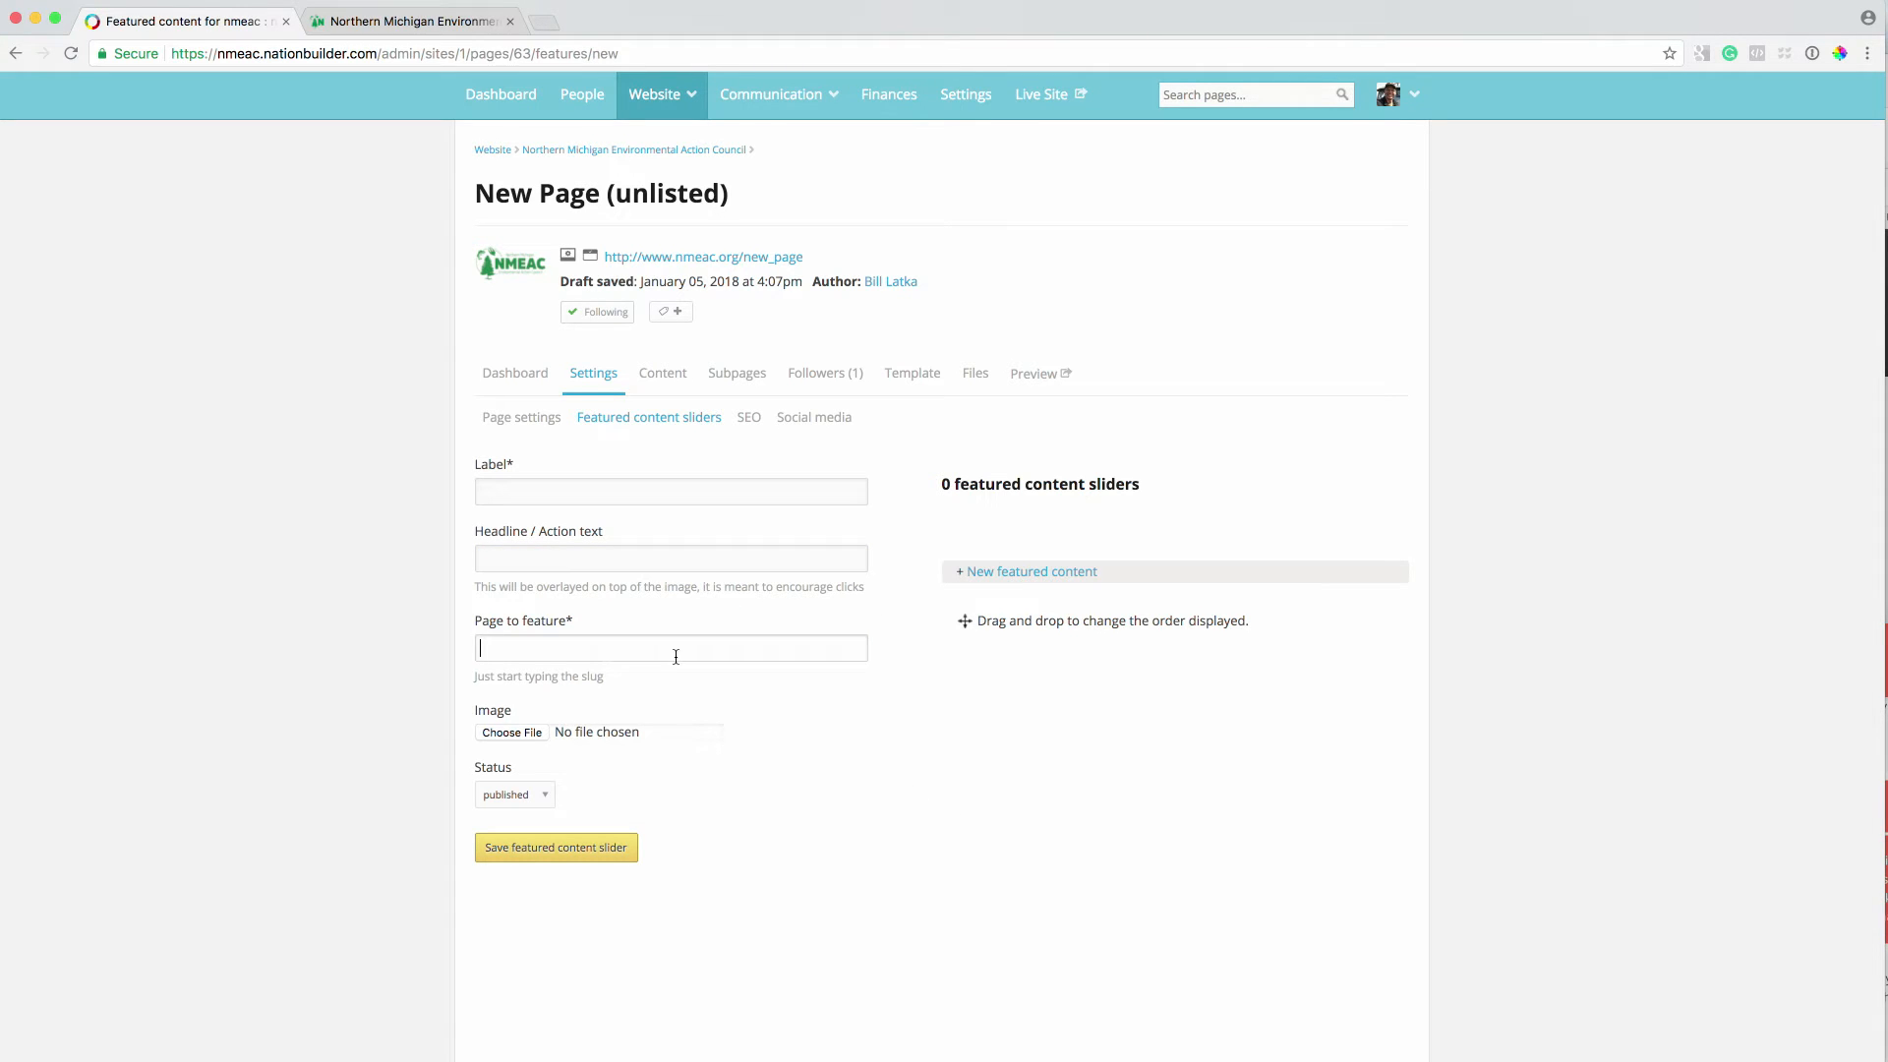
pyautogui.click(412, 20)
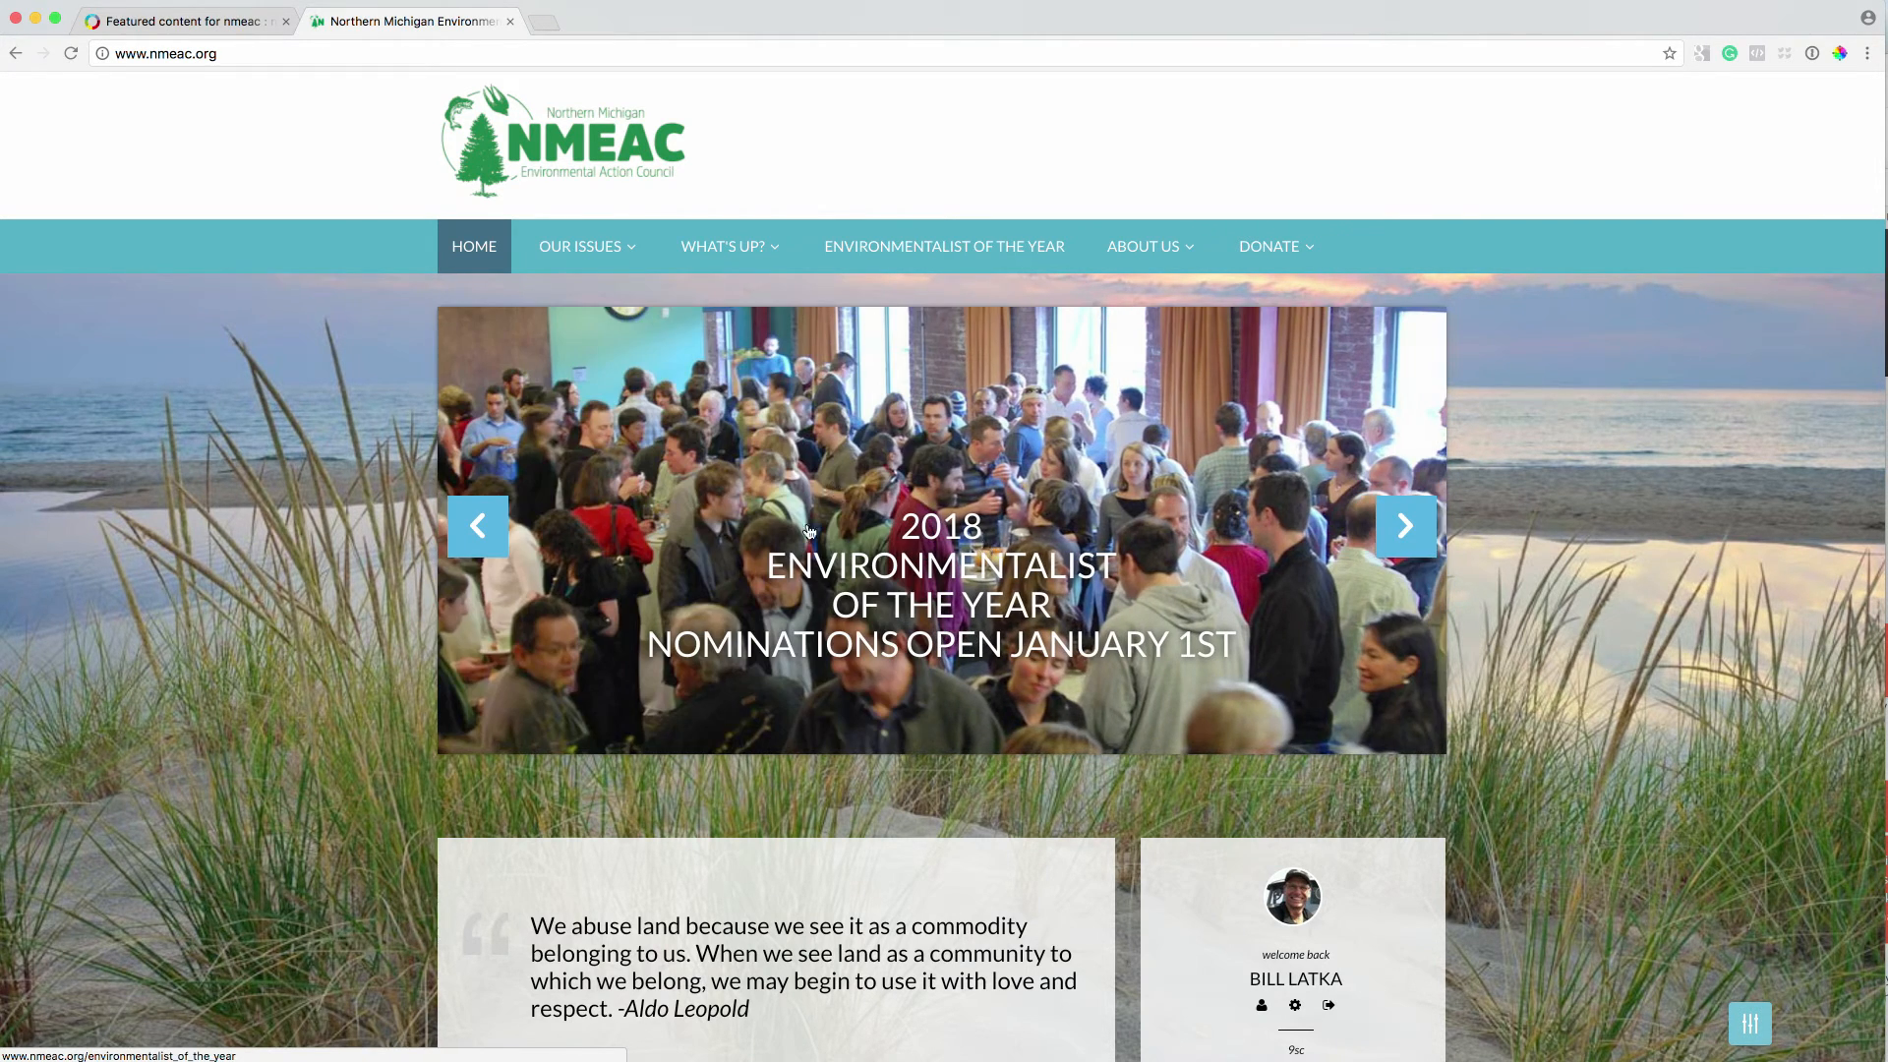
# Follow the live home page's slider to its Environmentalist of the Year page, and return to the featured content slider settings
pyautogui.click(984, 590)
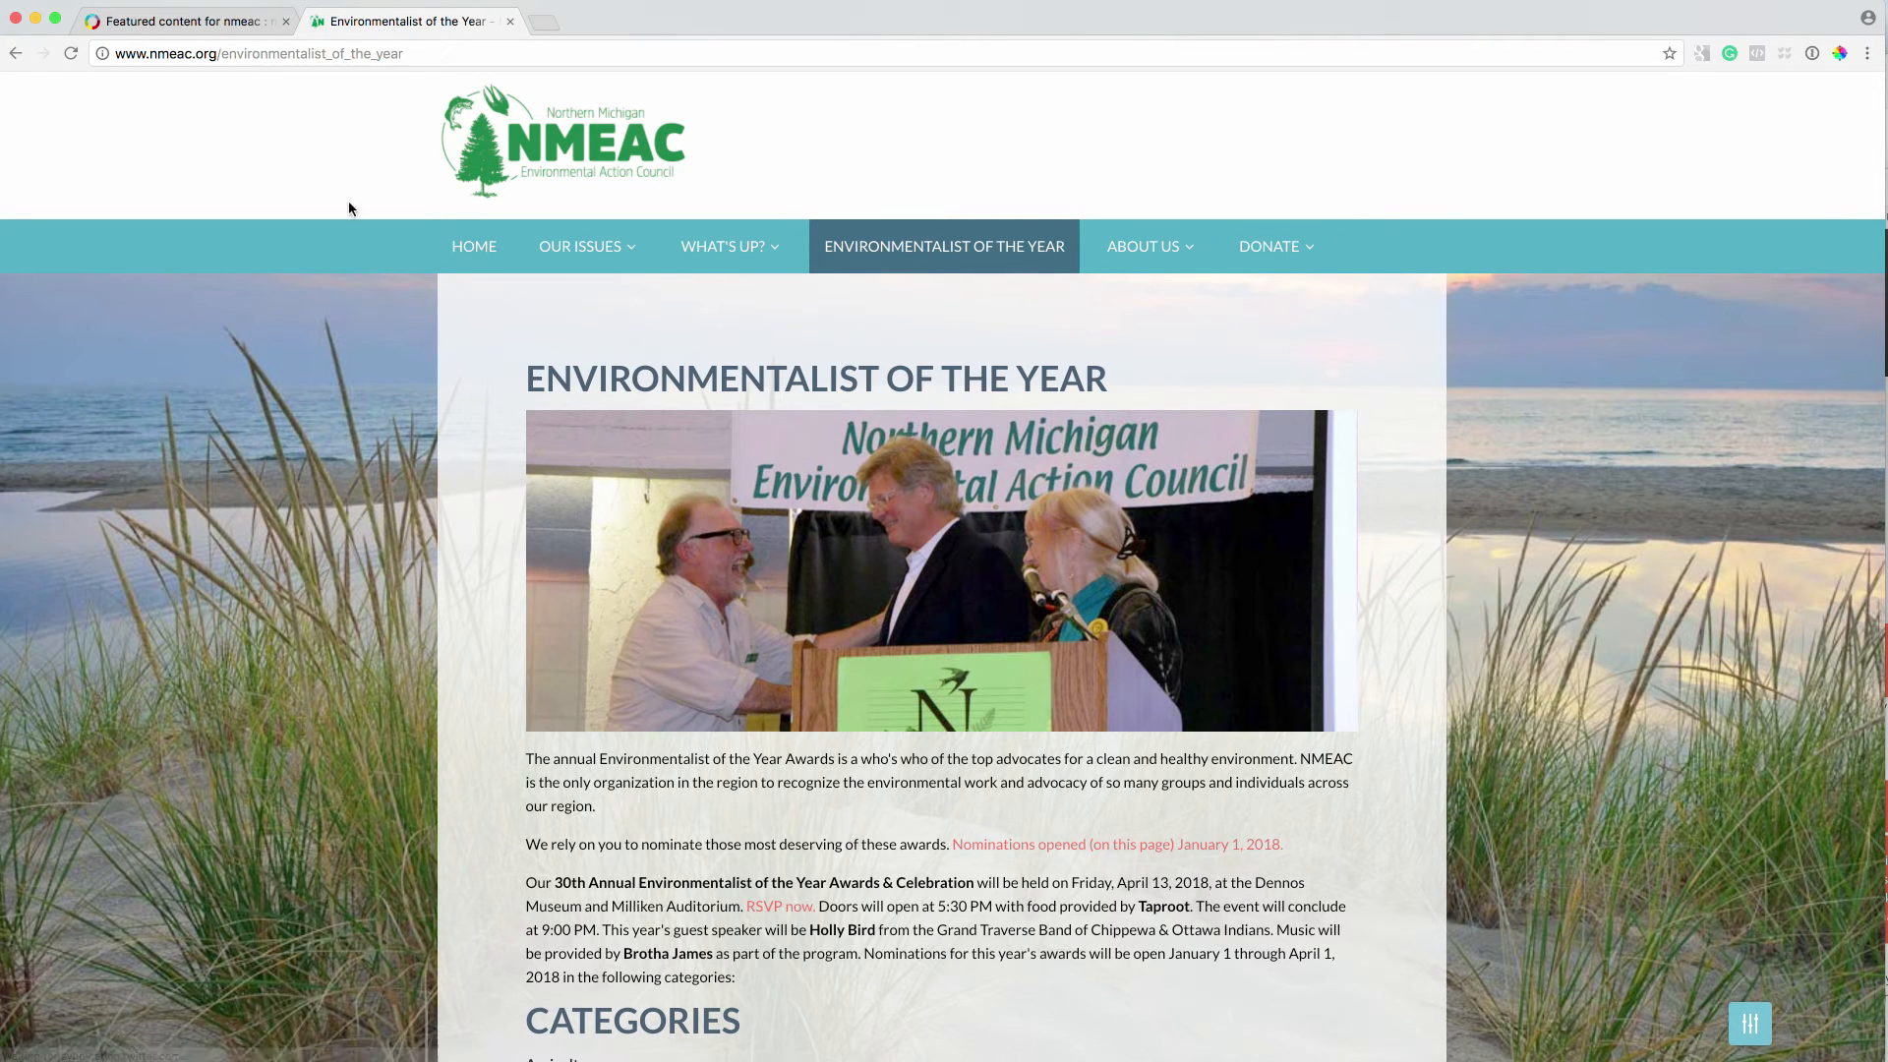
pyautogui.click(16, 53)
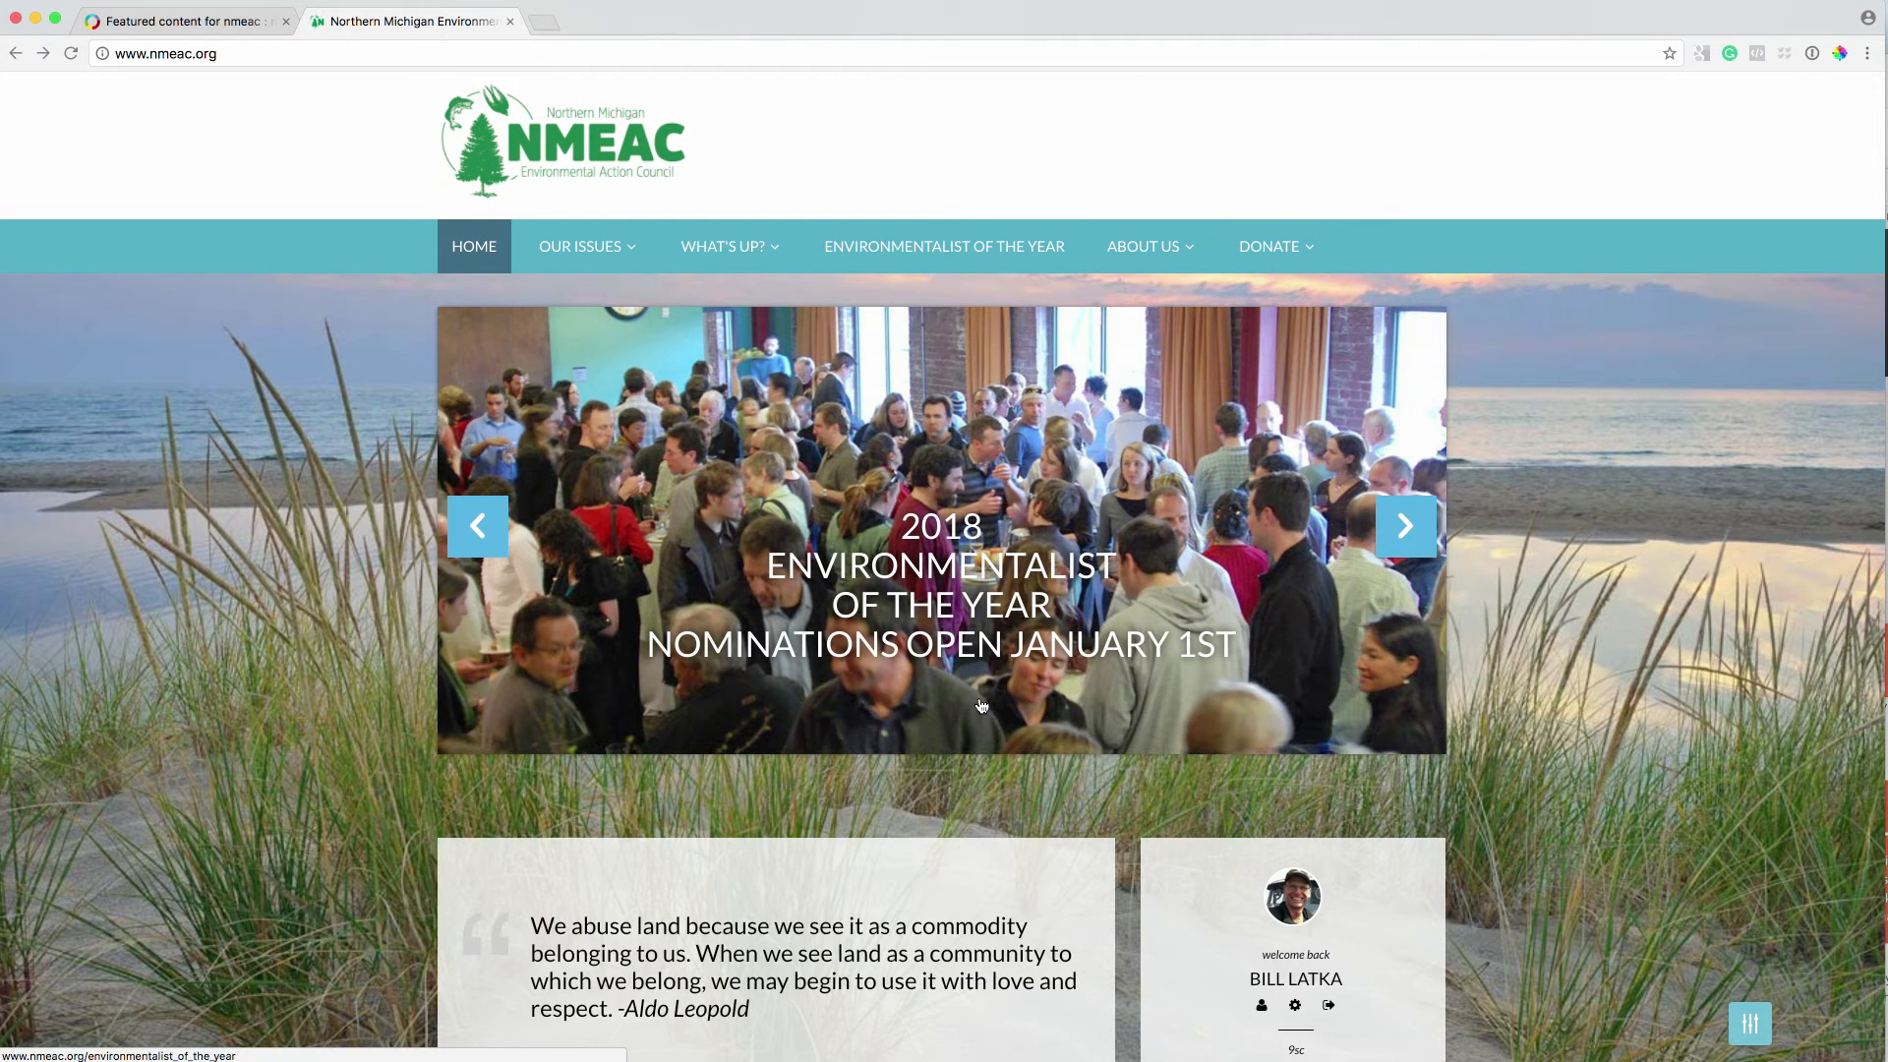
pyautogui.click(231, 28)
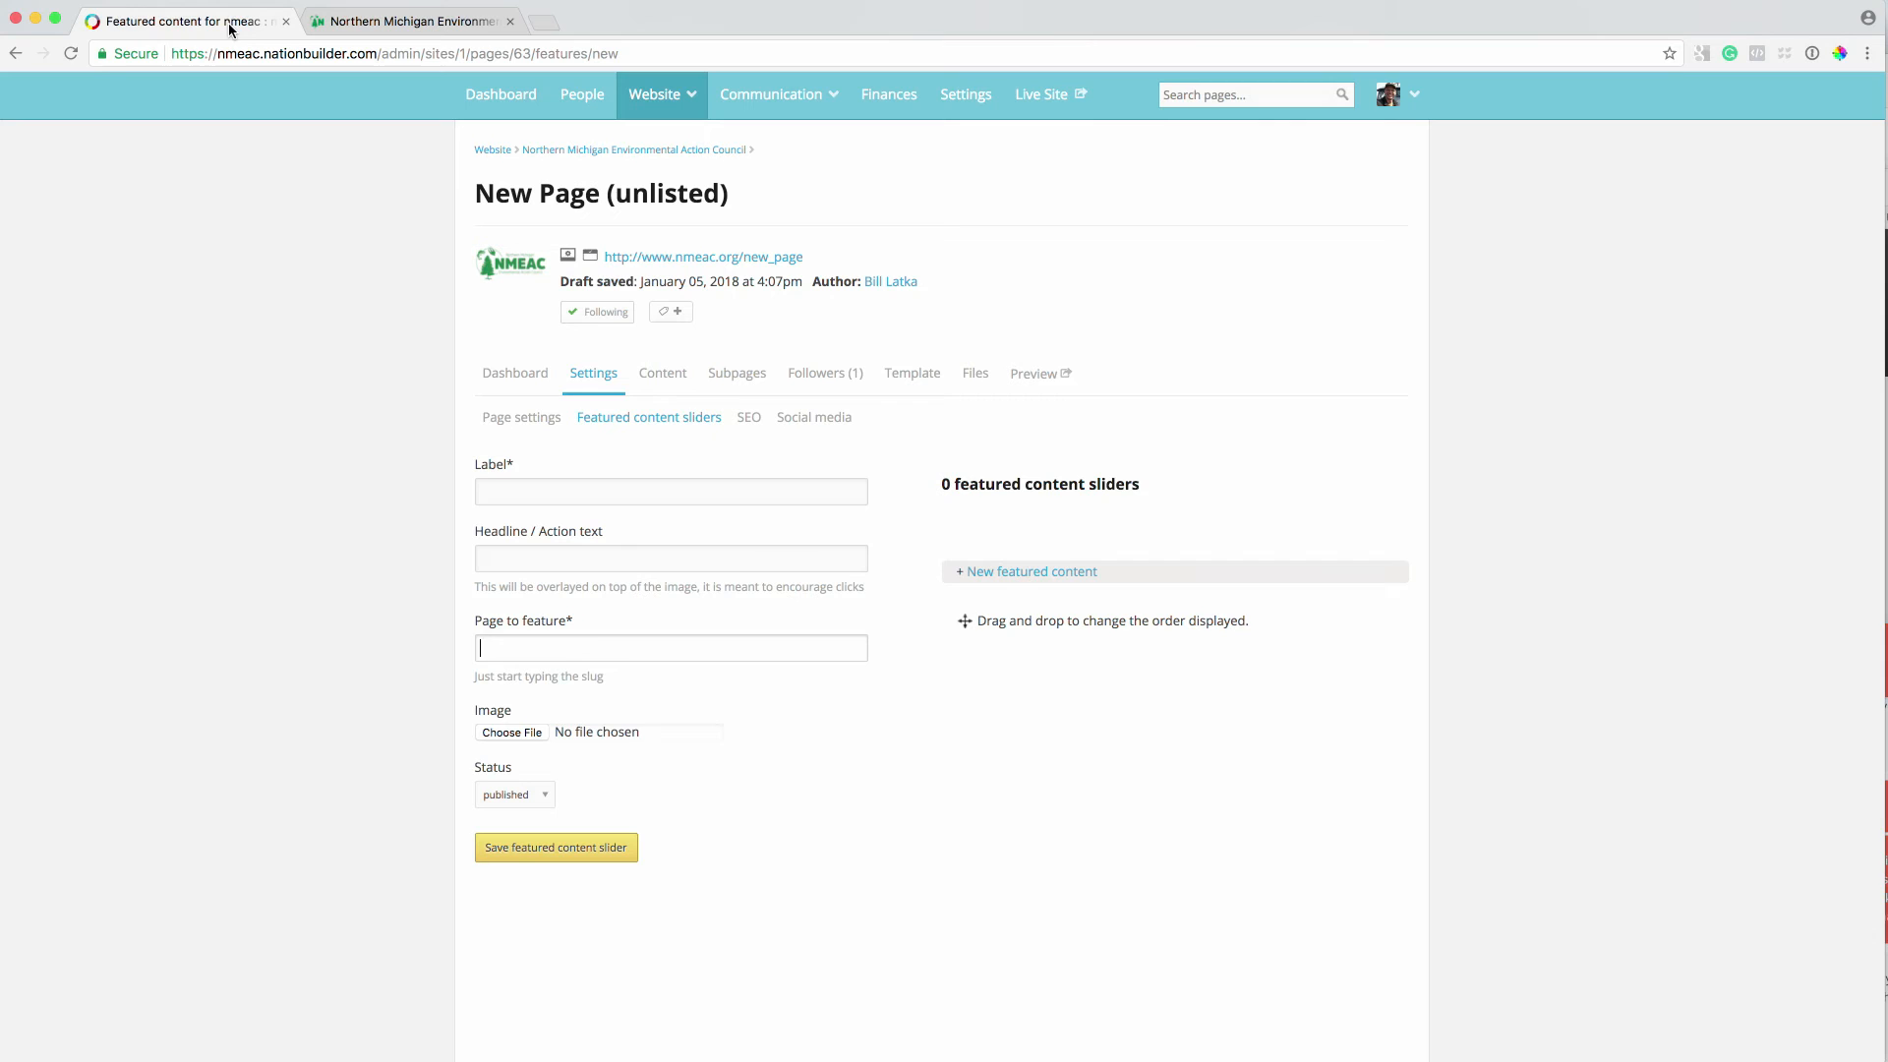
# Try choosing owdm-logo-med.png from the Desktop as the slider image, and cancel the file selection
pyautogui.click(509, 737)
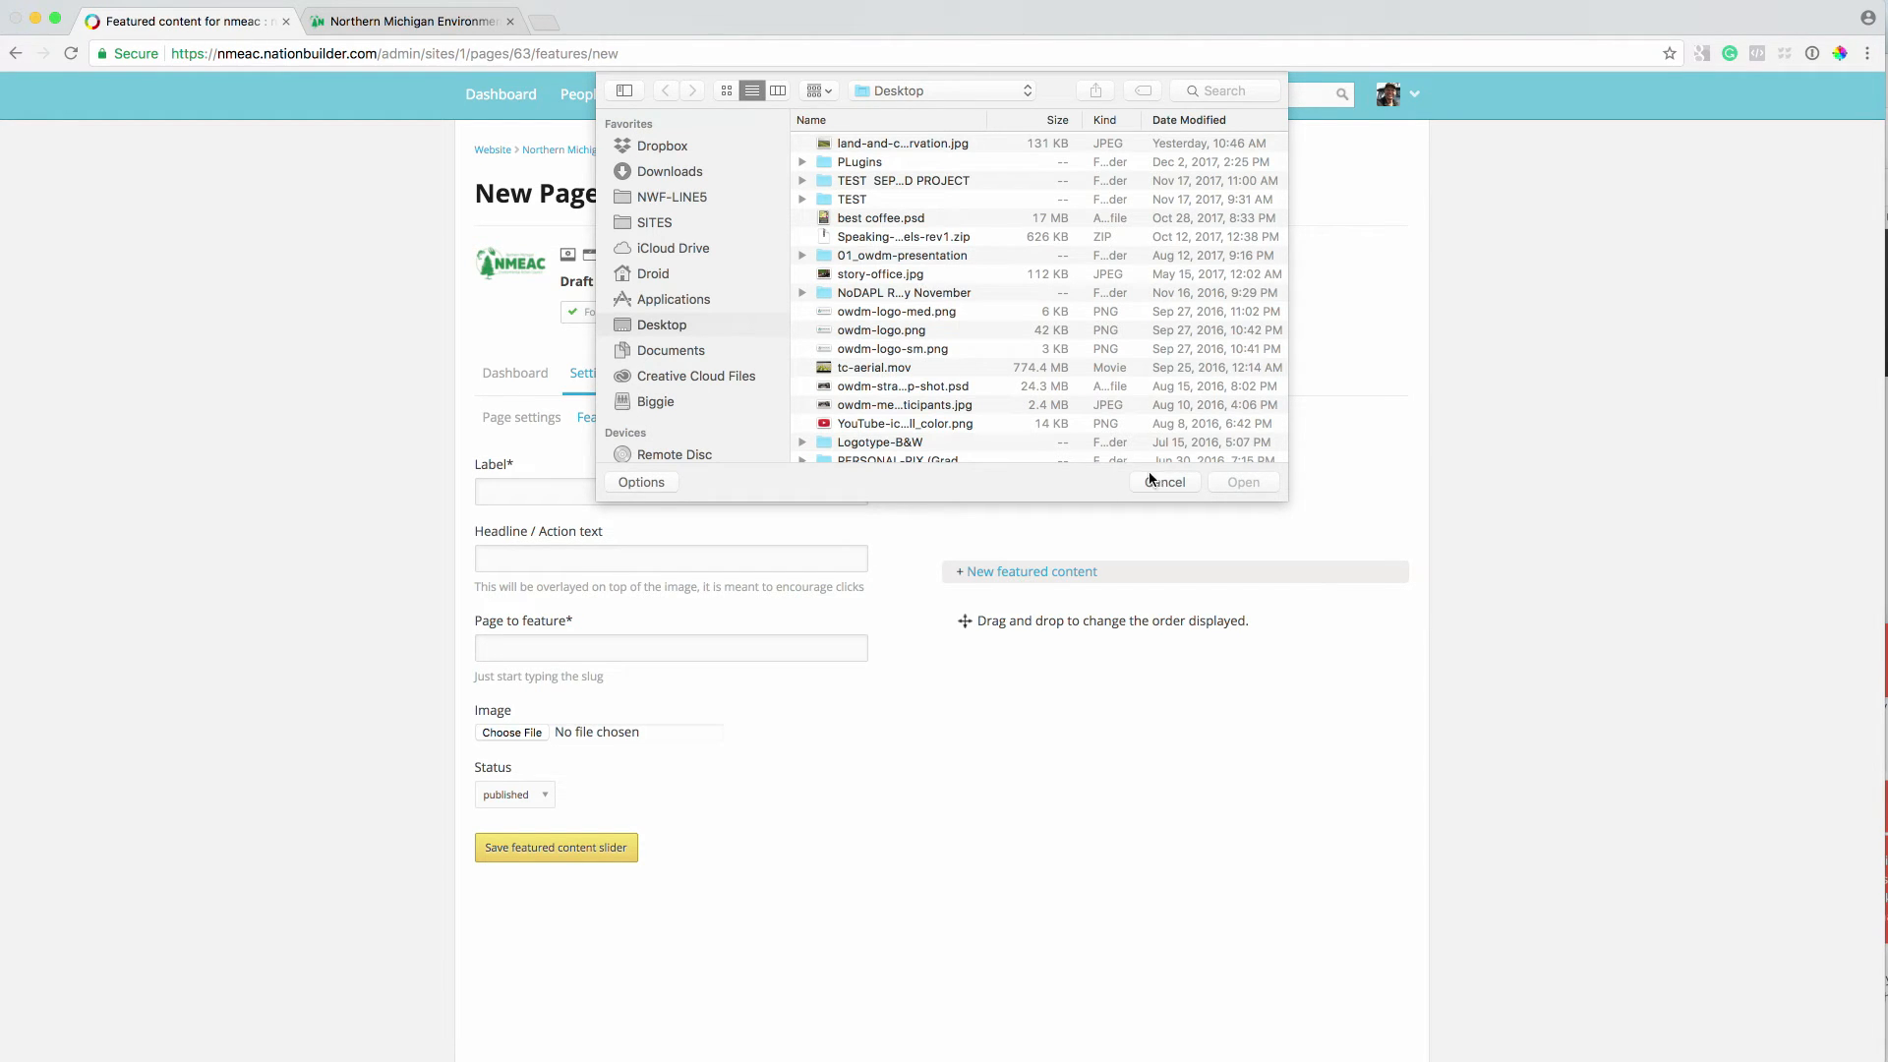
pyautogui.click(911, 312)
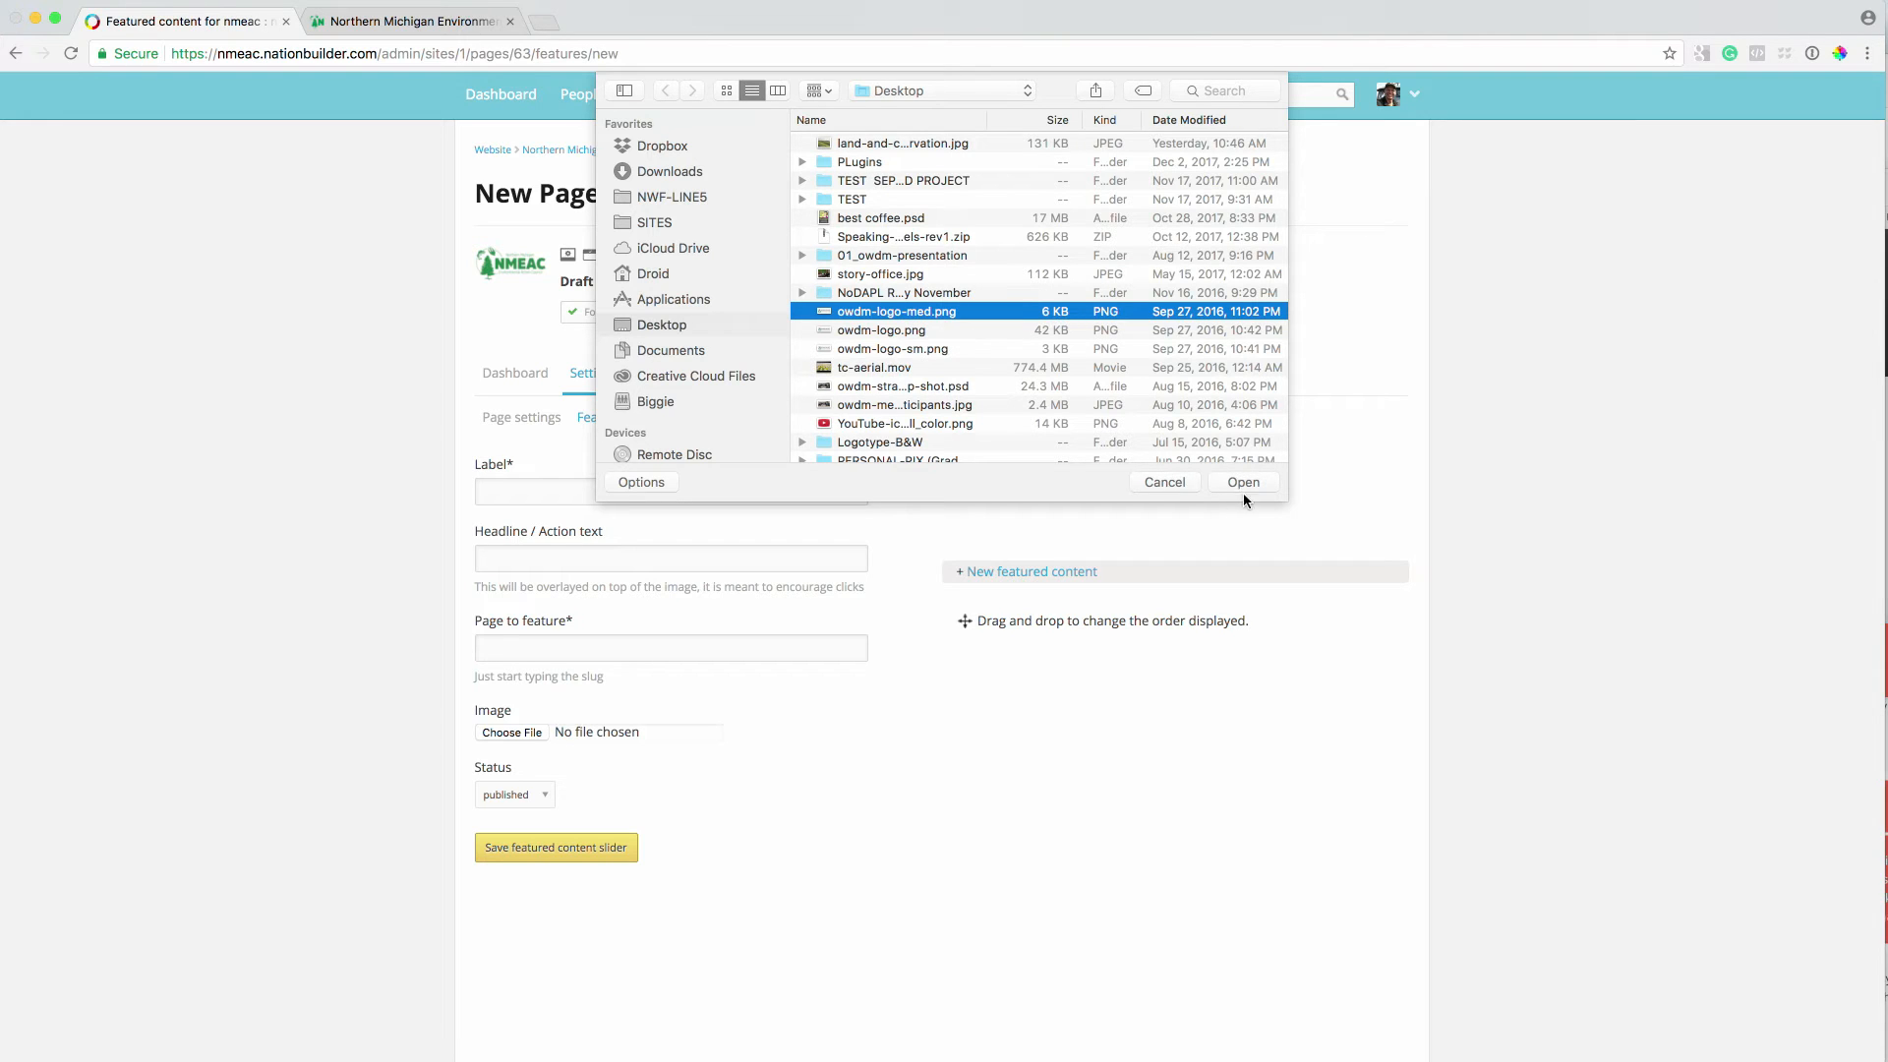
pyautogui.click(1172, 483)
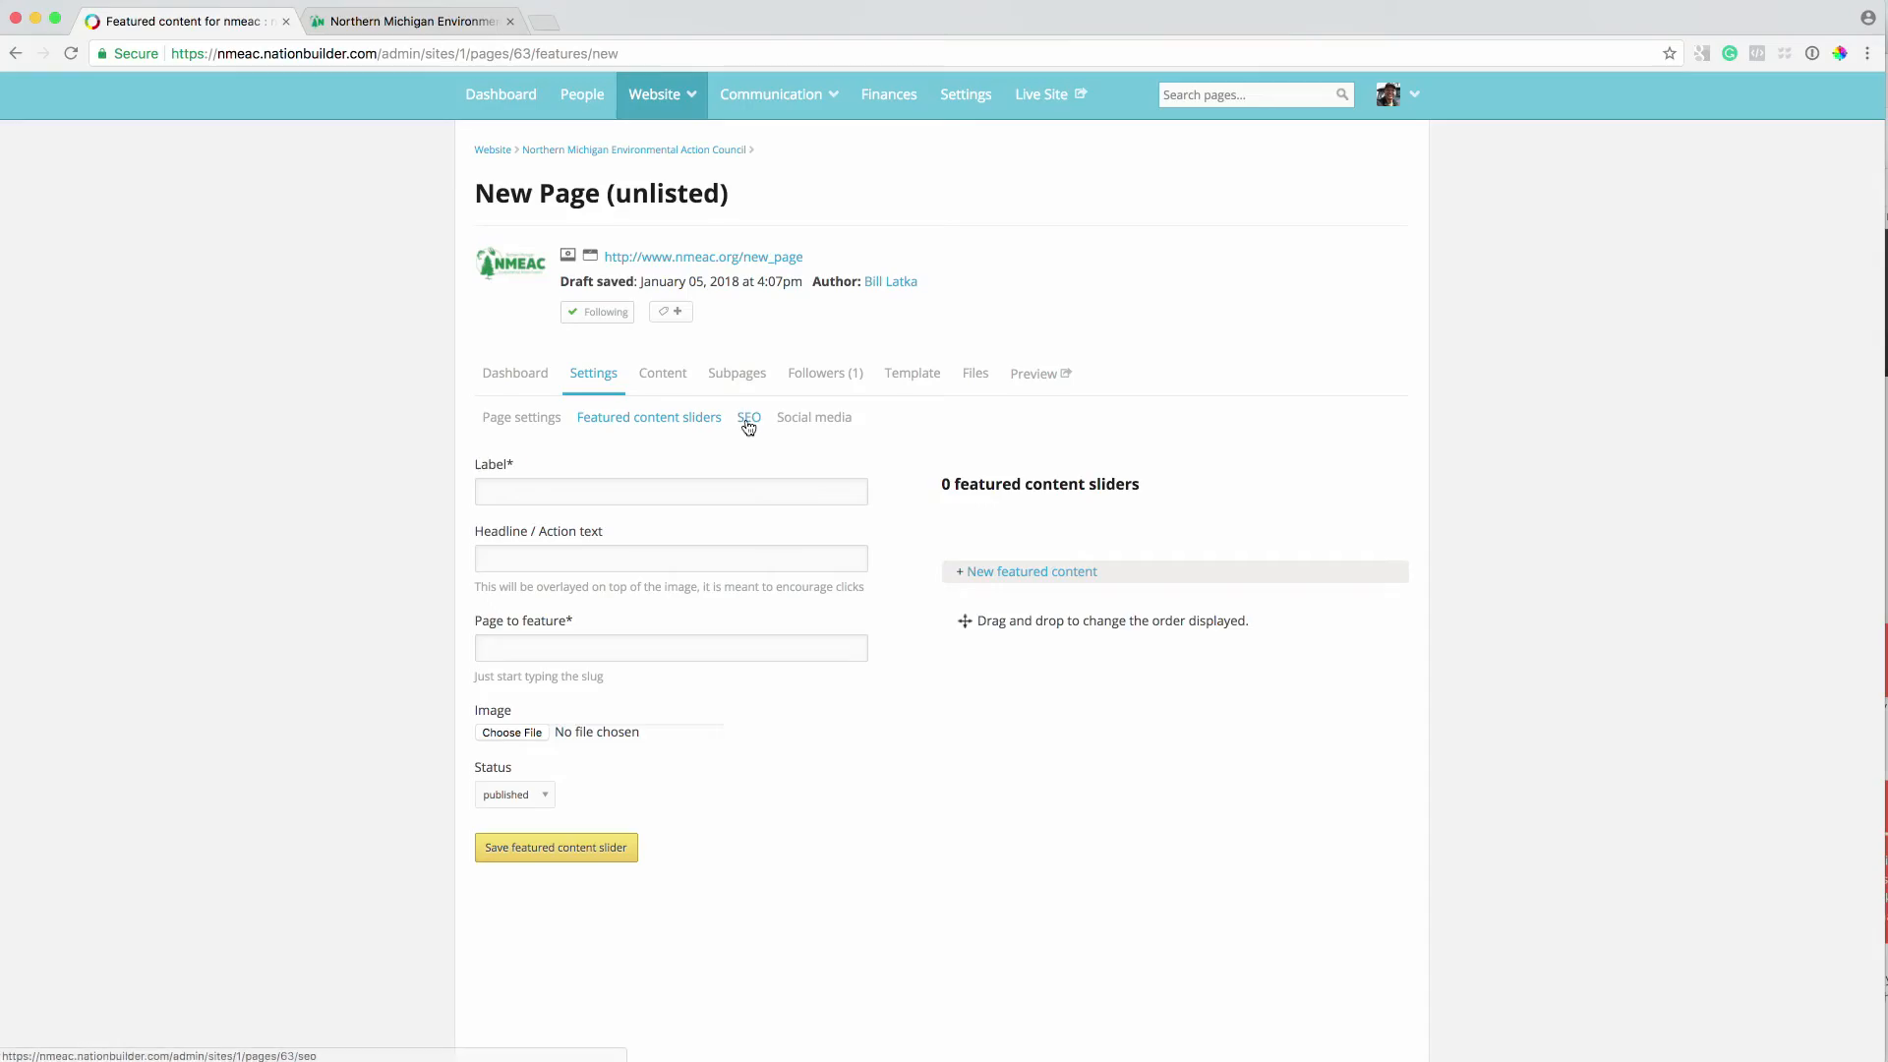
# Review the New Page's SEO settings, including title, slug, headline and excerpt, and open its social media settings
pyautogui.click(747, 423)
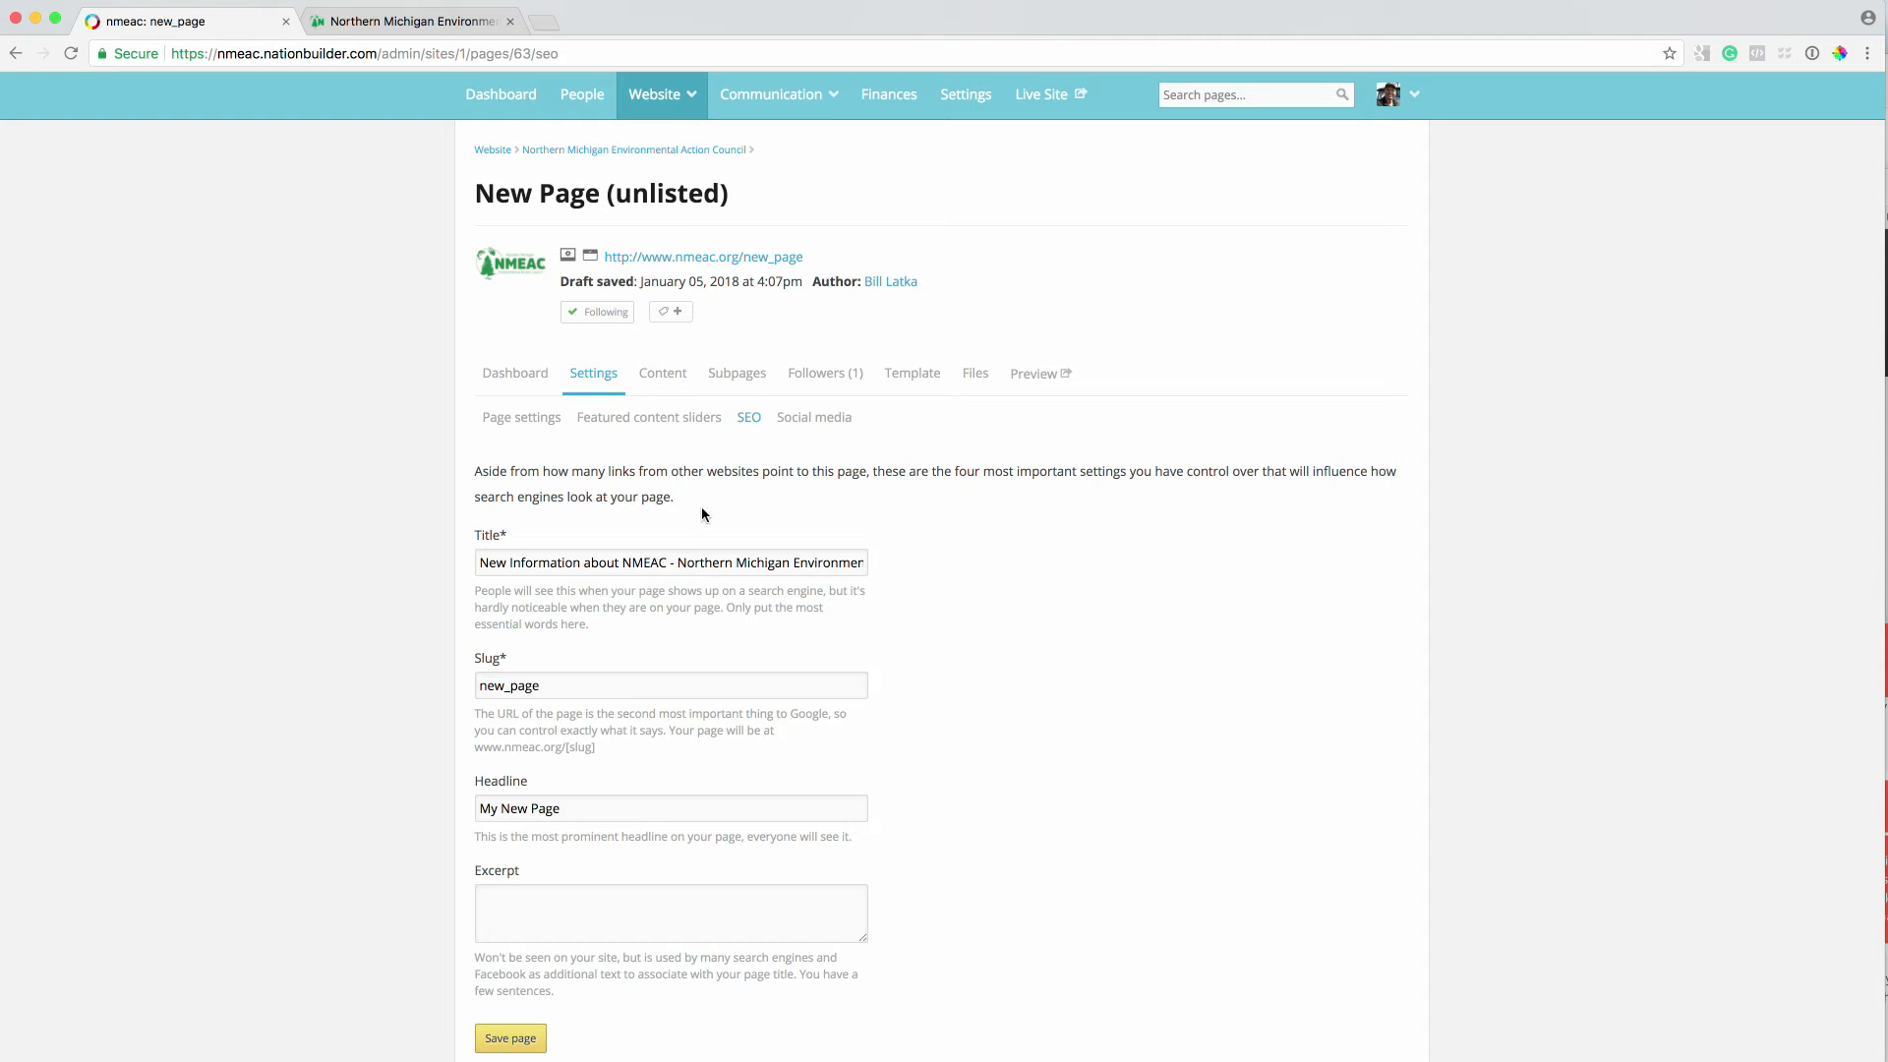
pyautogui.click(814, 417)
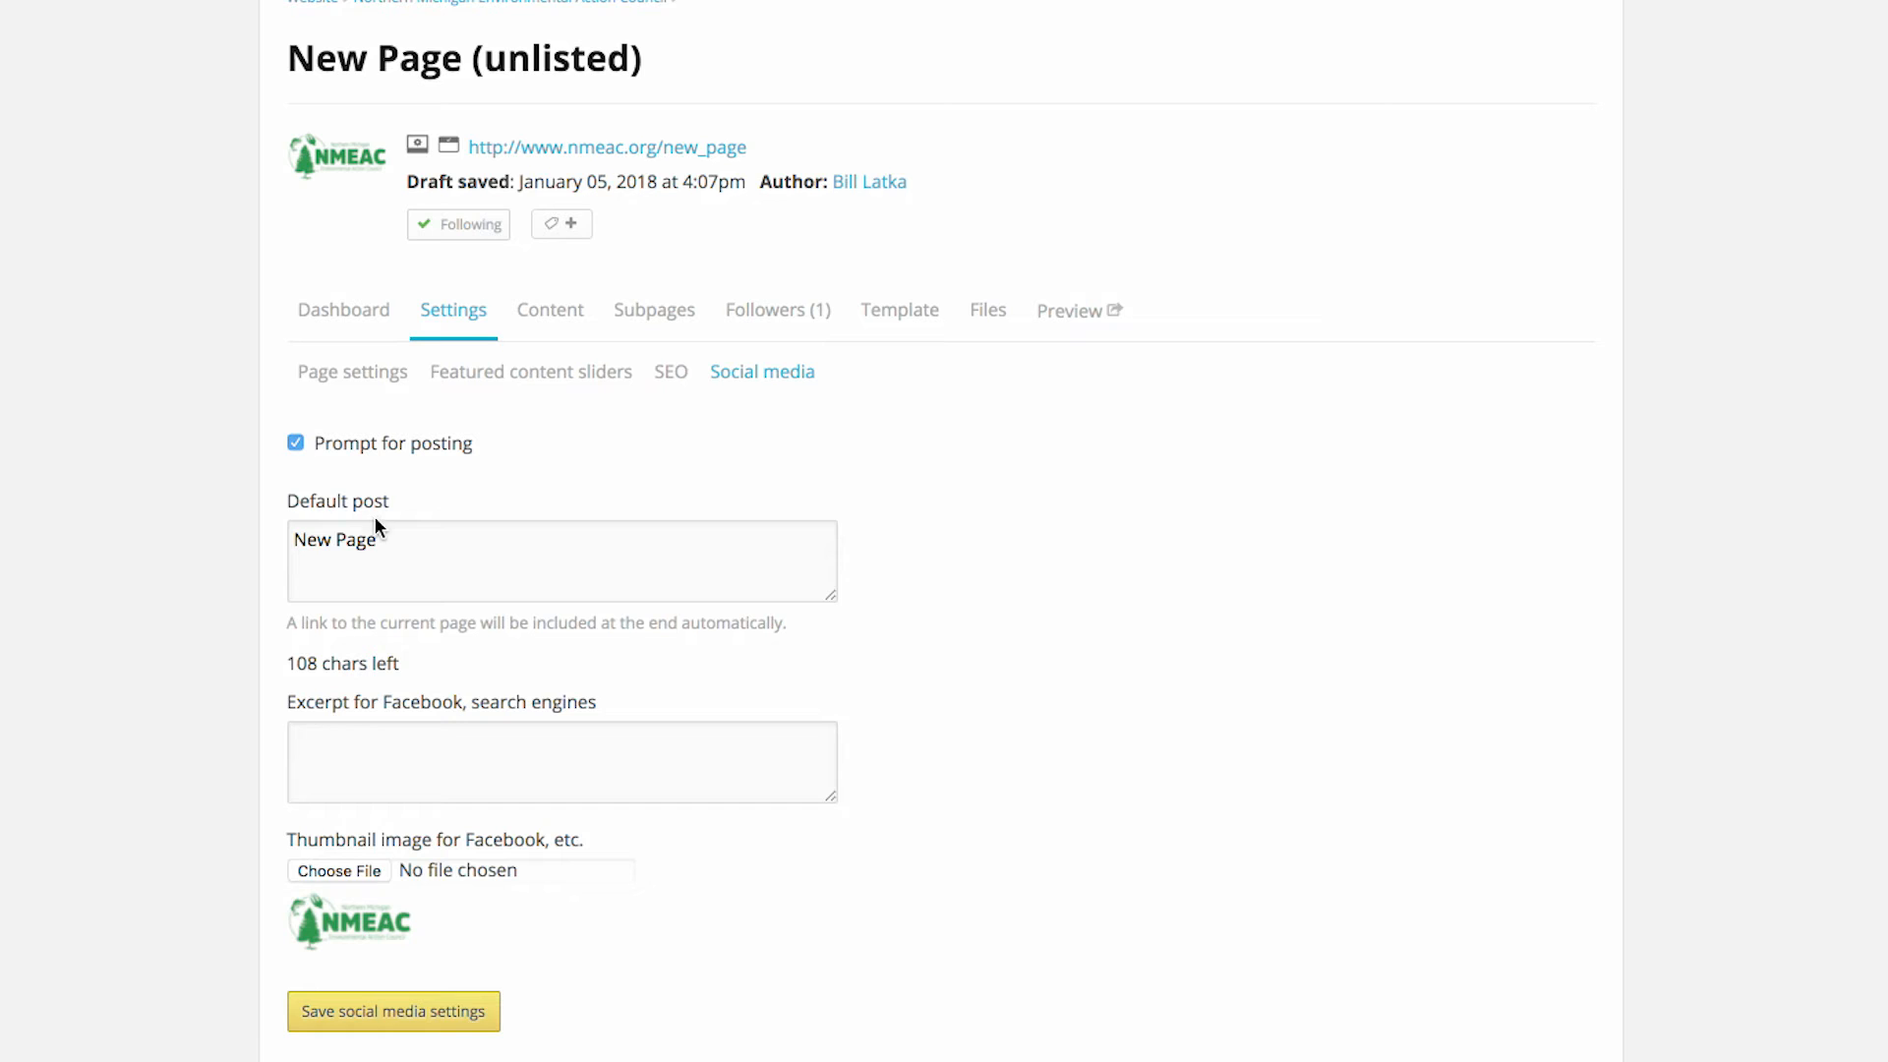
# Clear the Default post text in the page's social media settings
pyautogui.click(535, 540)
pyautogui.moveTo(535, 539); pyautogui.dragTo(223, 522)
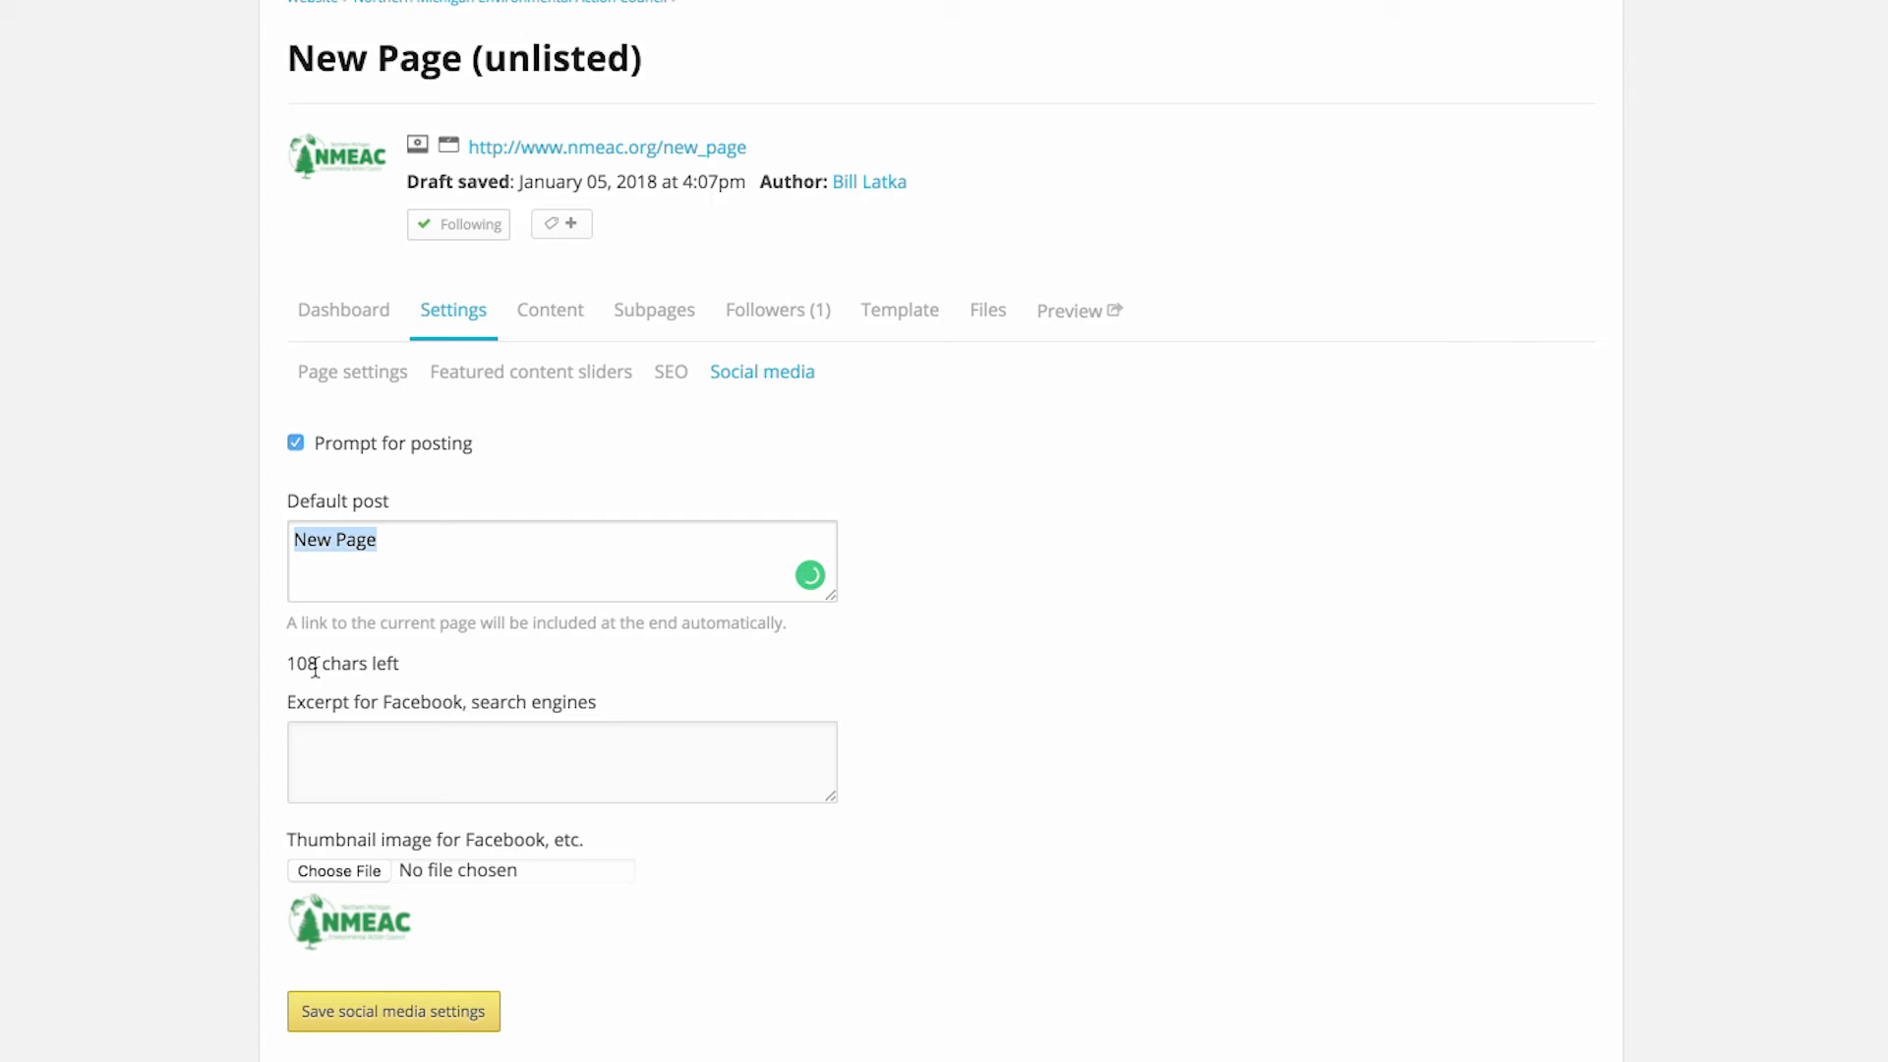
pyautogui.press('BackSpace')
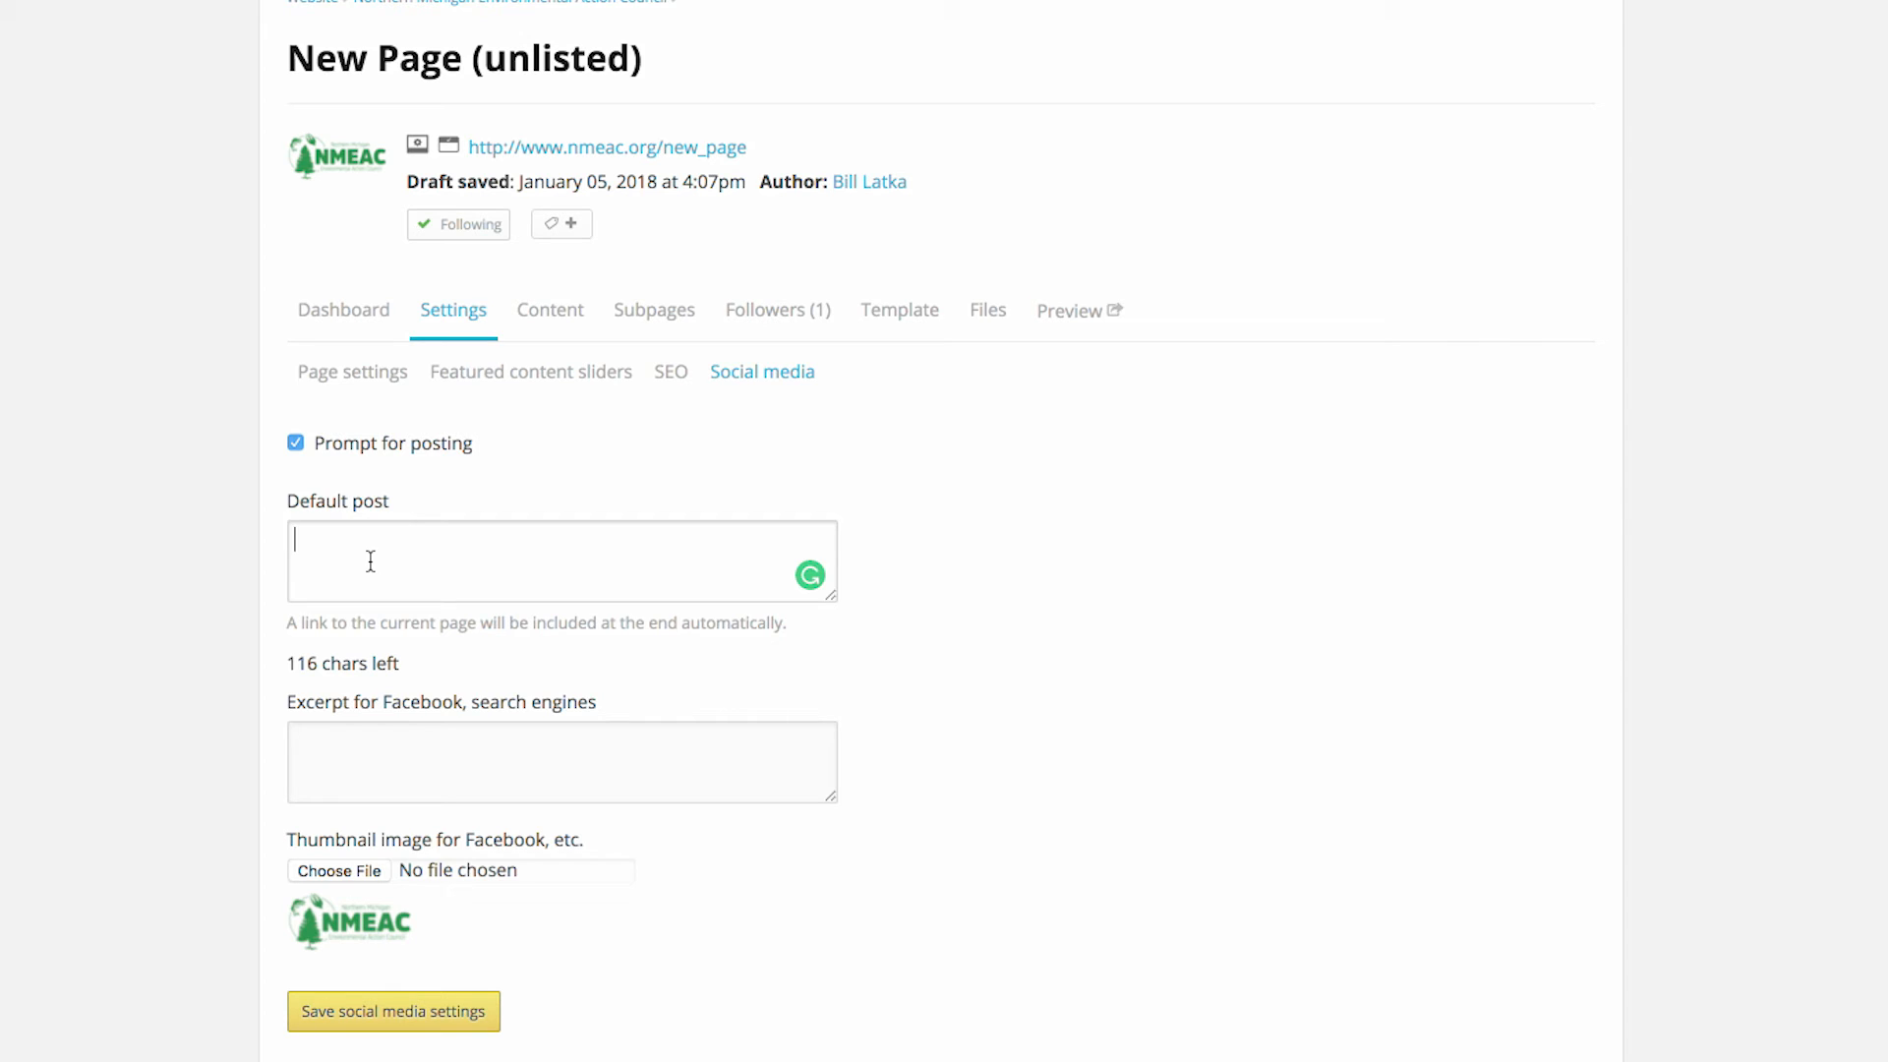
# Enter "This is the Facebook description of my great new page." as the excerpt for Facebook and search engines, correcting the spacing in "new page"
pyautogui.click(437, 766)
pyautogui.write('This is the Faceboo')
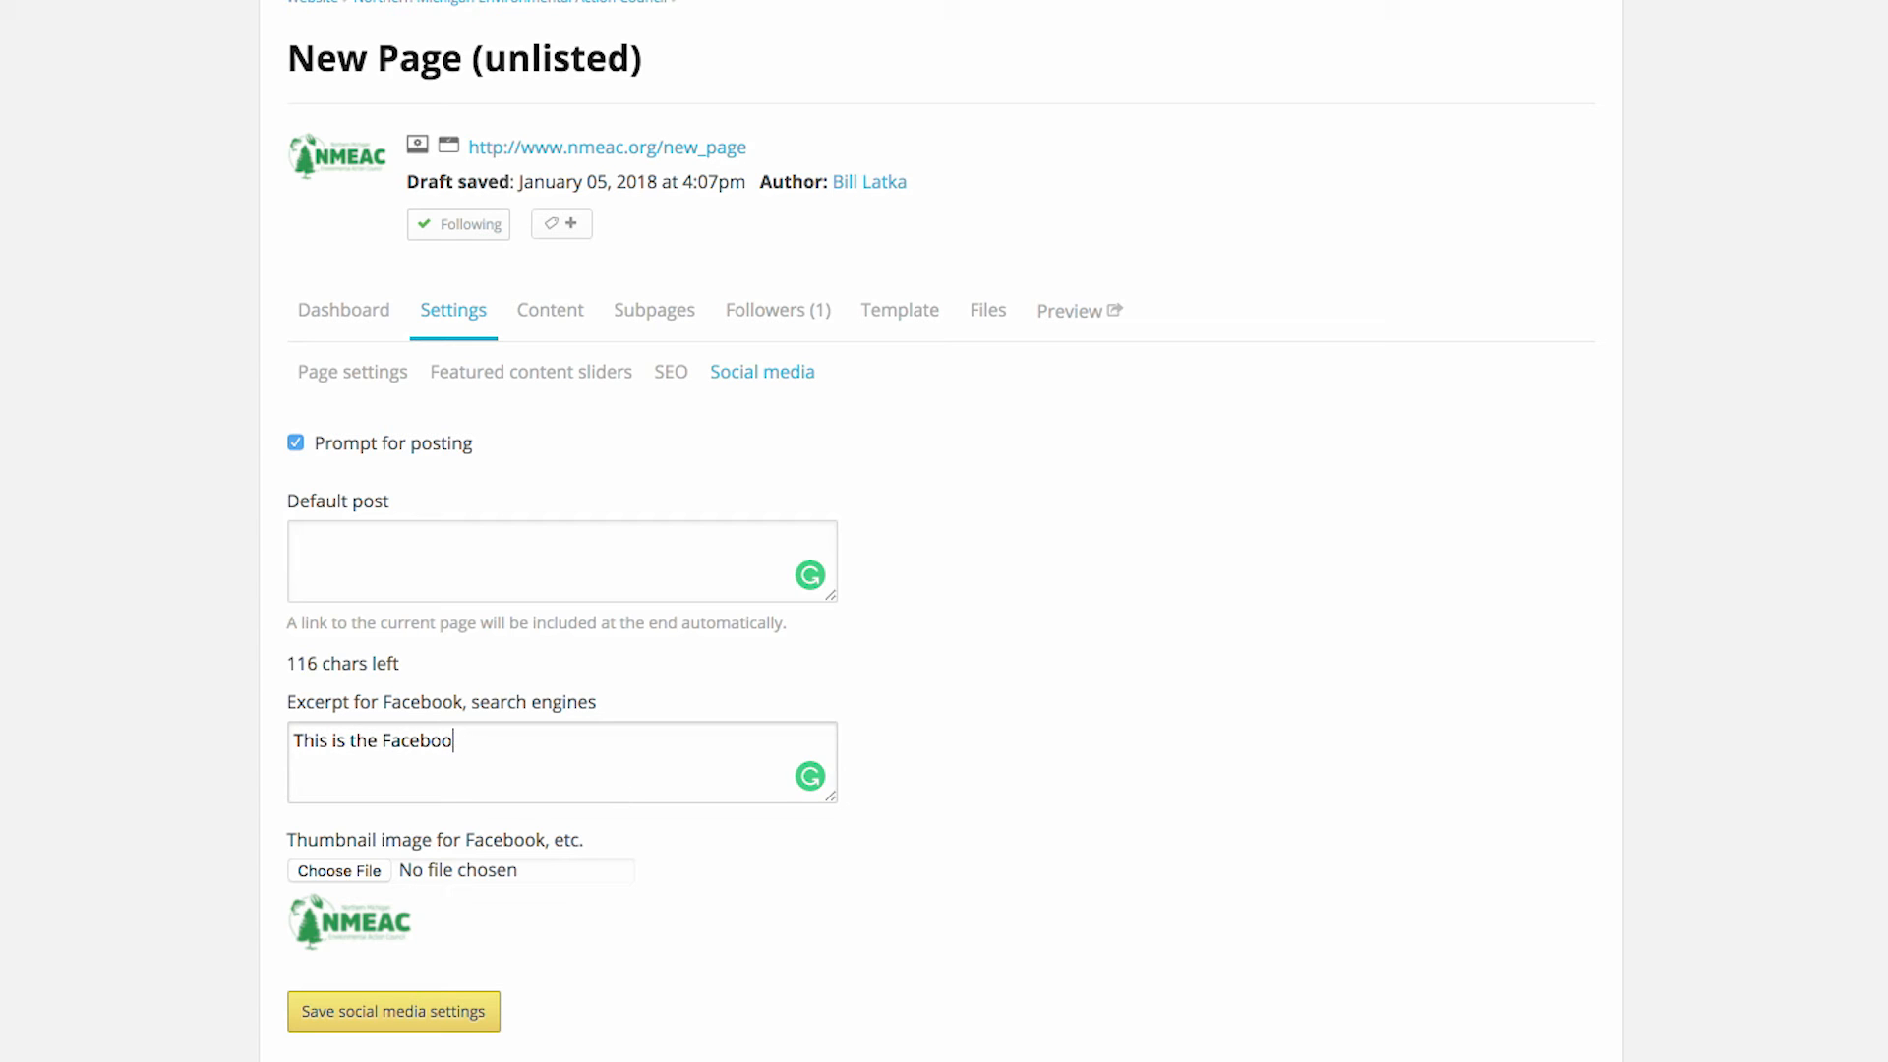
pyautogui.write('k description of my great ne w')
pyautogui.press('BackSpace')
pyautogui.press('BackSpace')
pyautogui.write('wpage.')
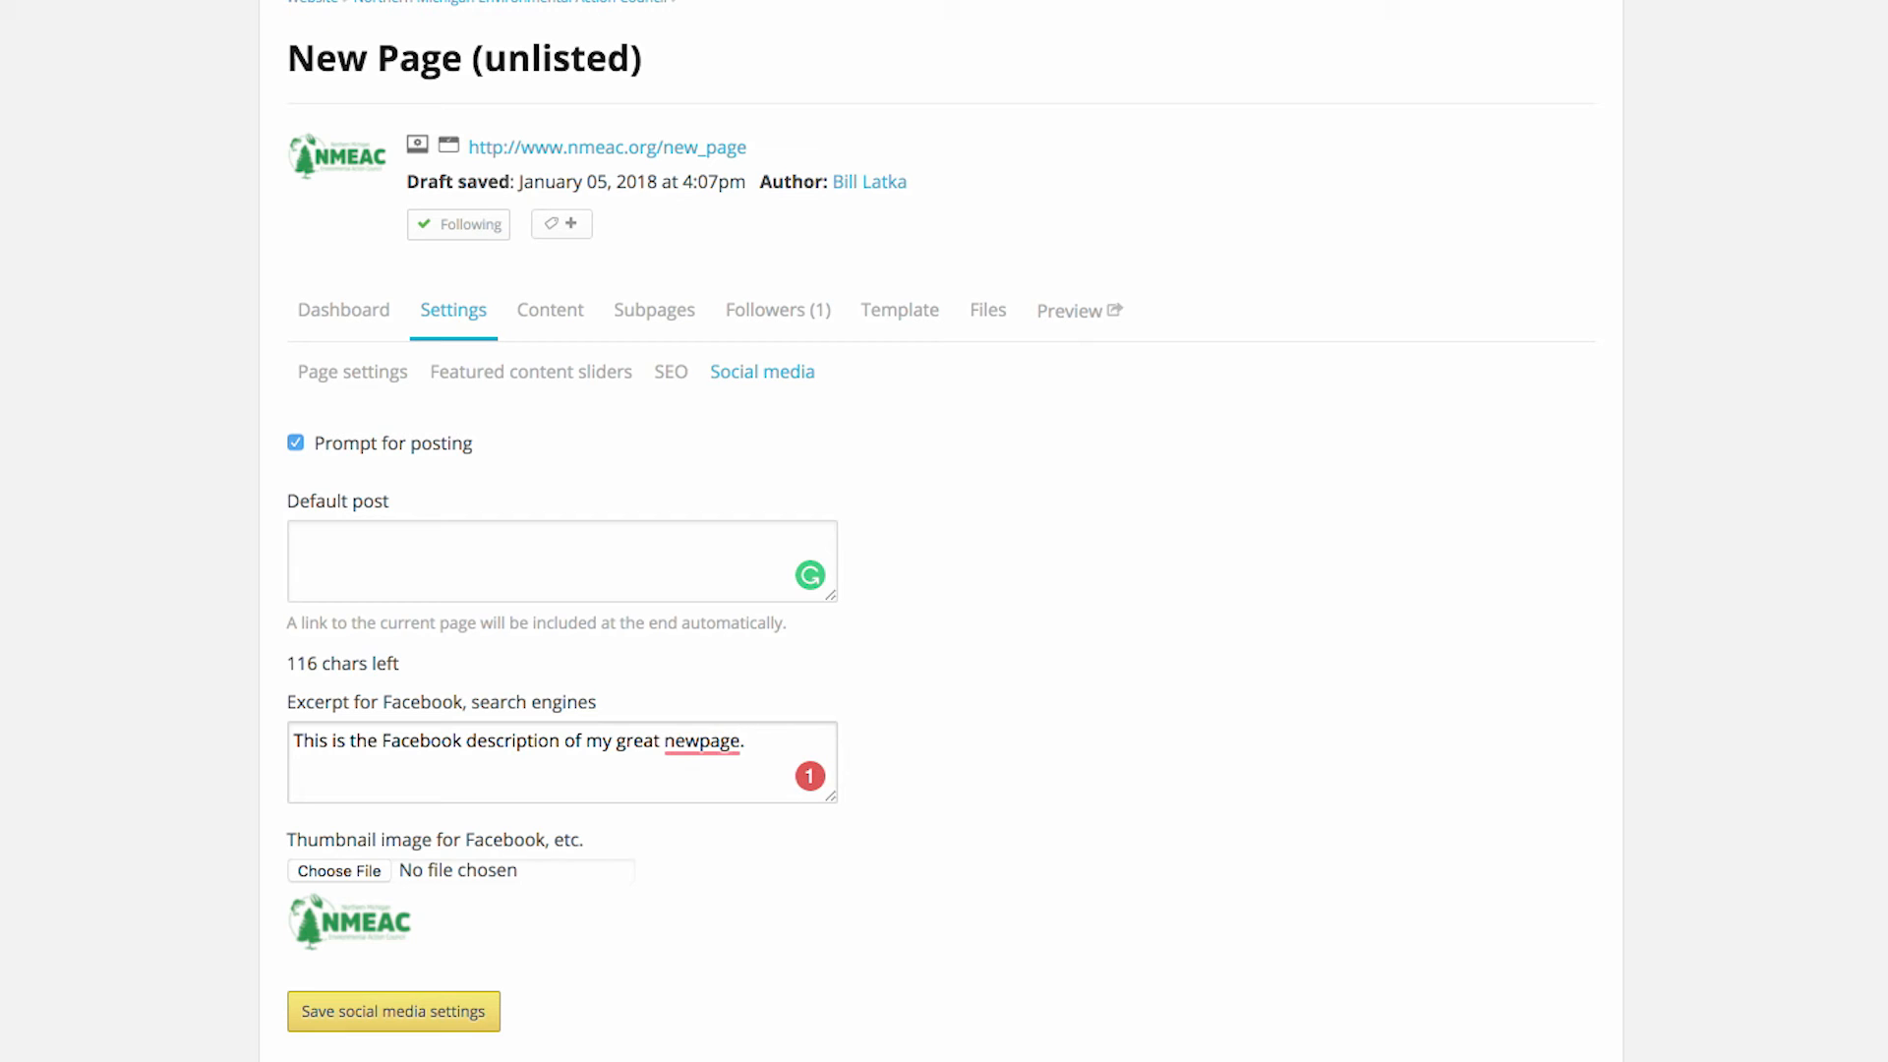
pyautogui.click(704, 740)
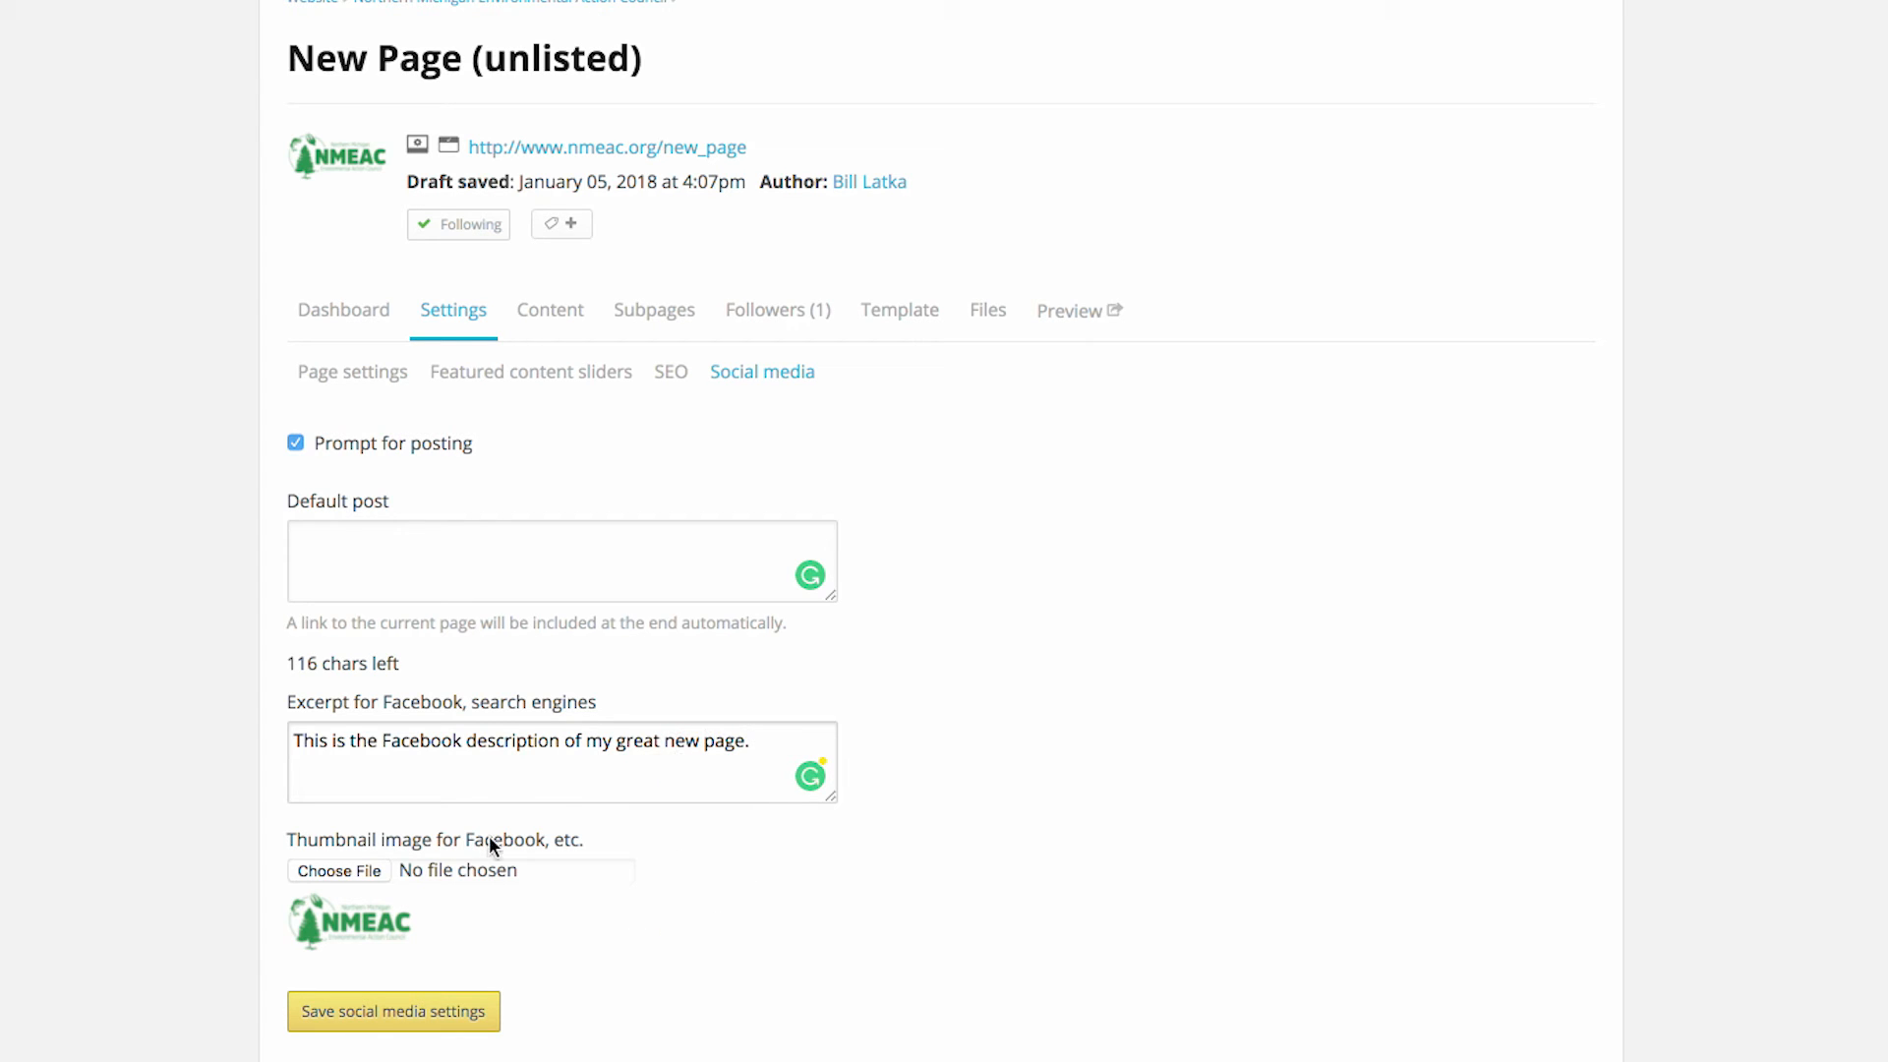